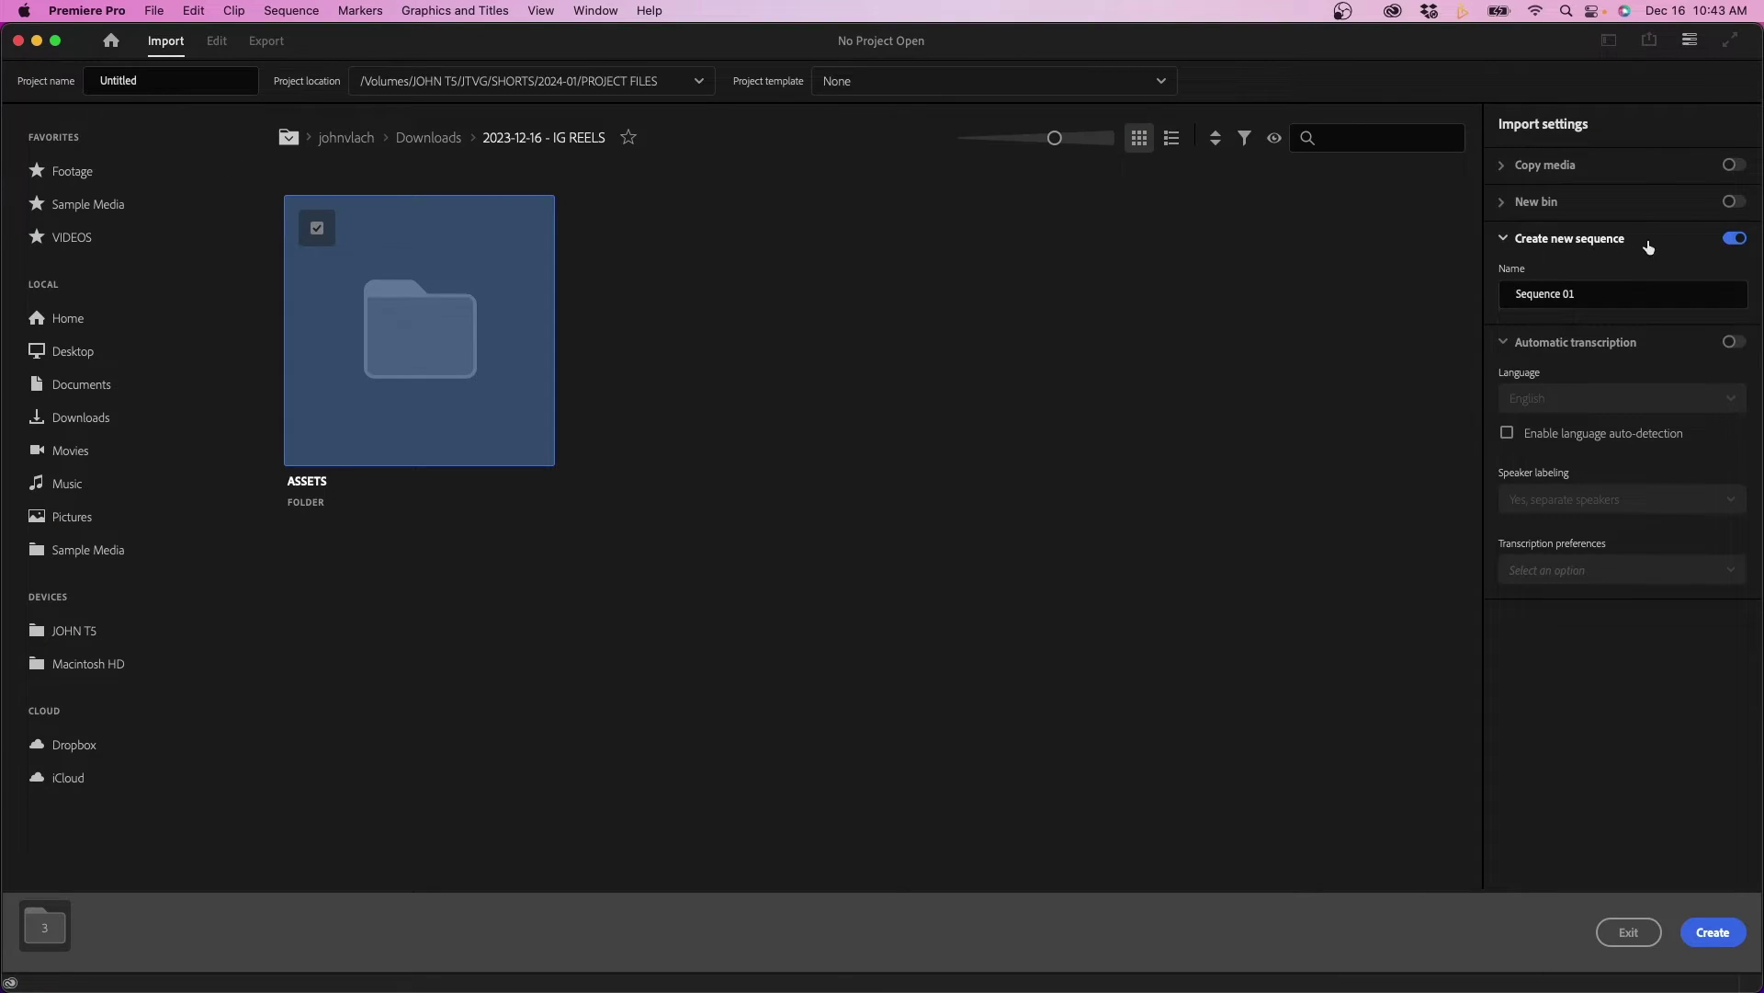
pyautogui.click(1735, 240)
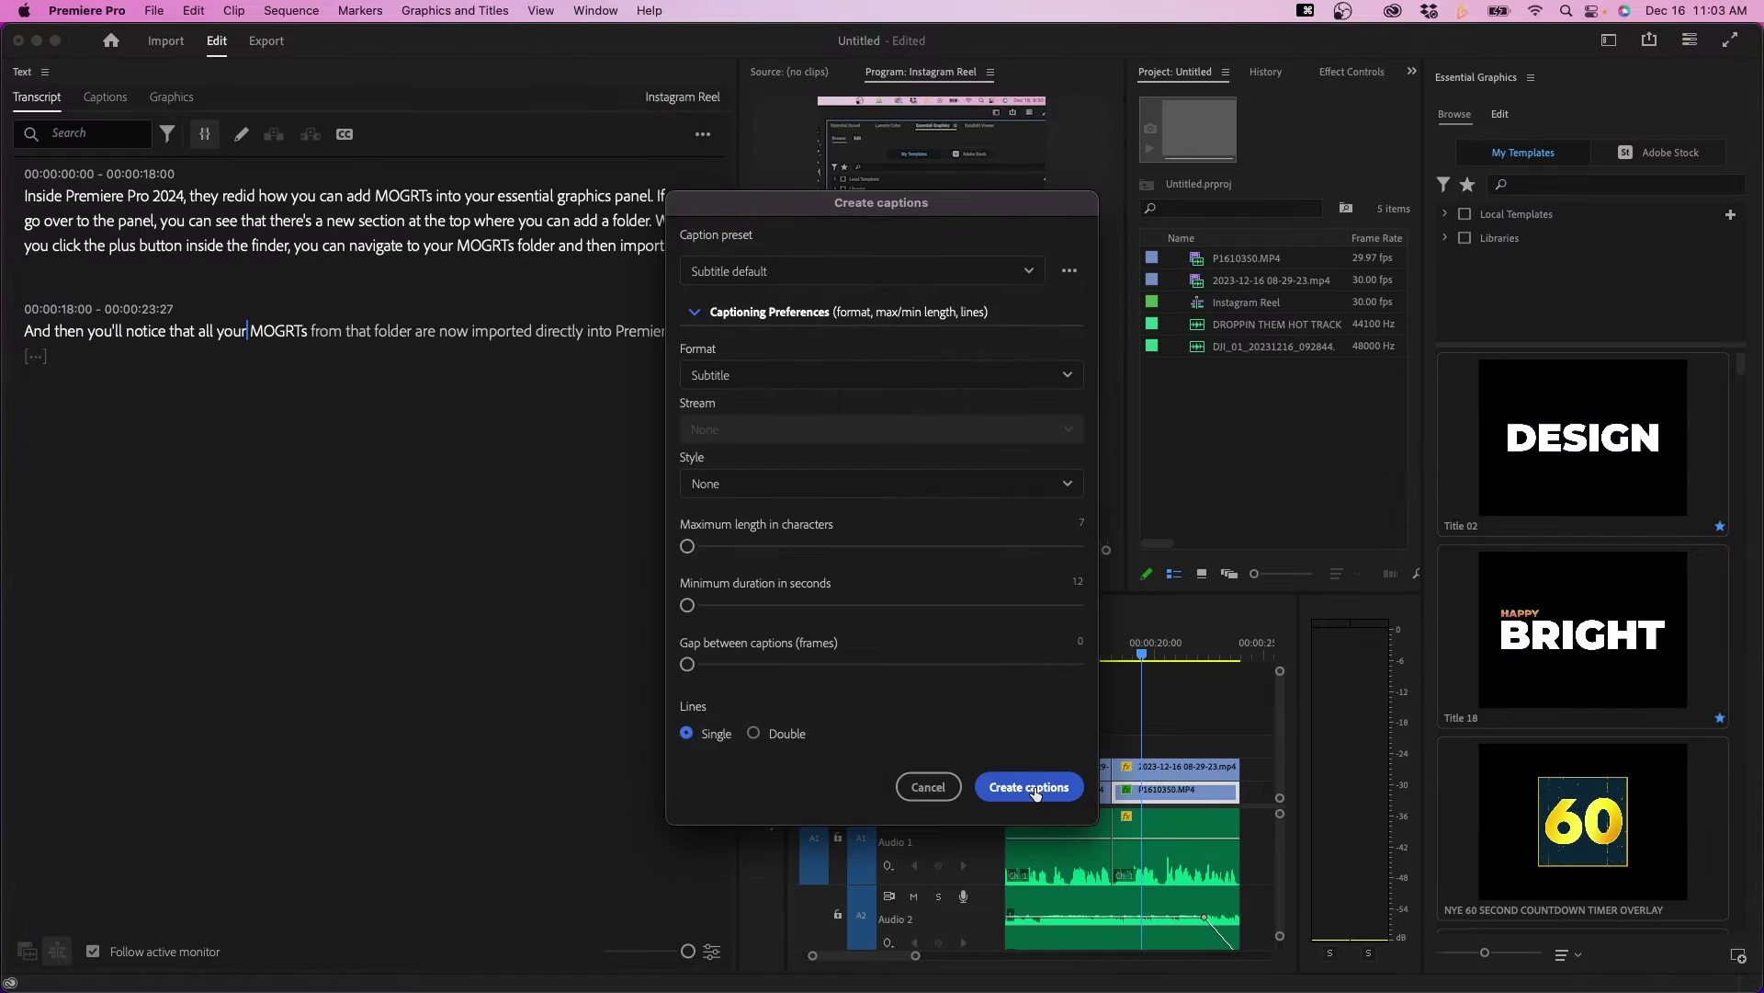
pyautogui.click(1034, 788)
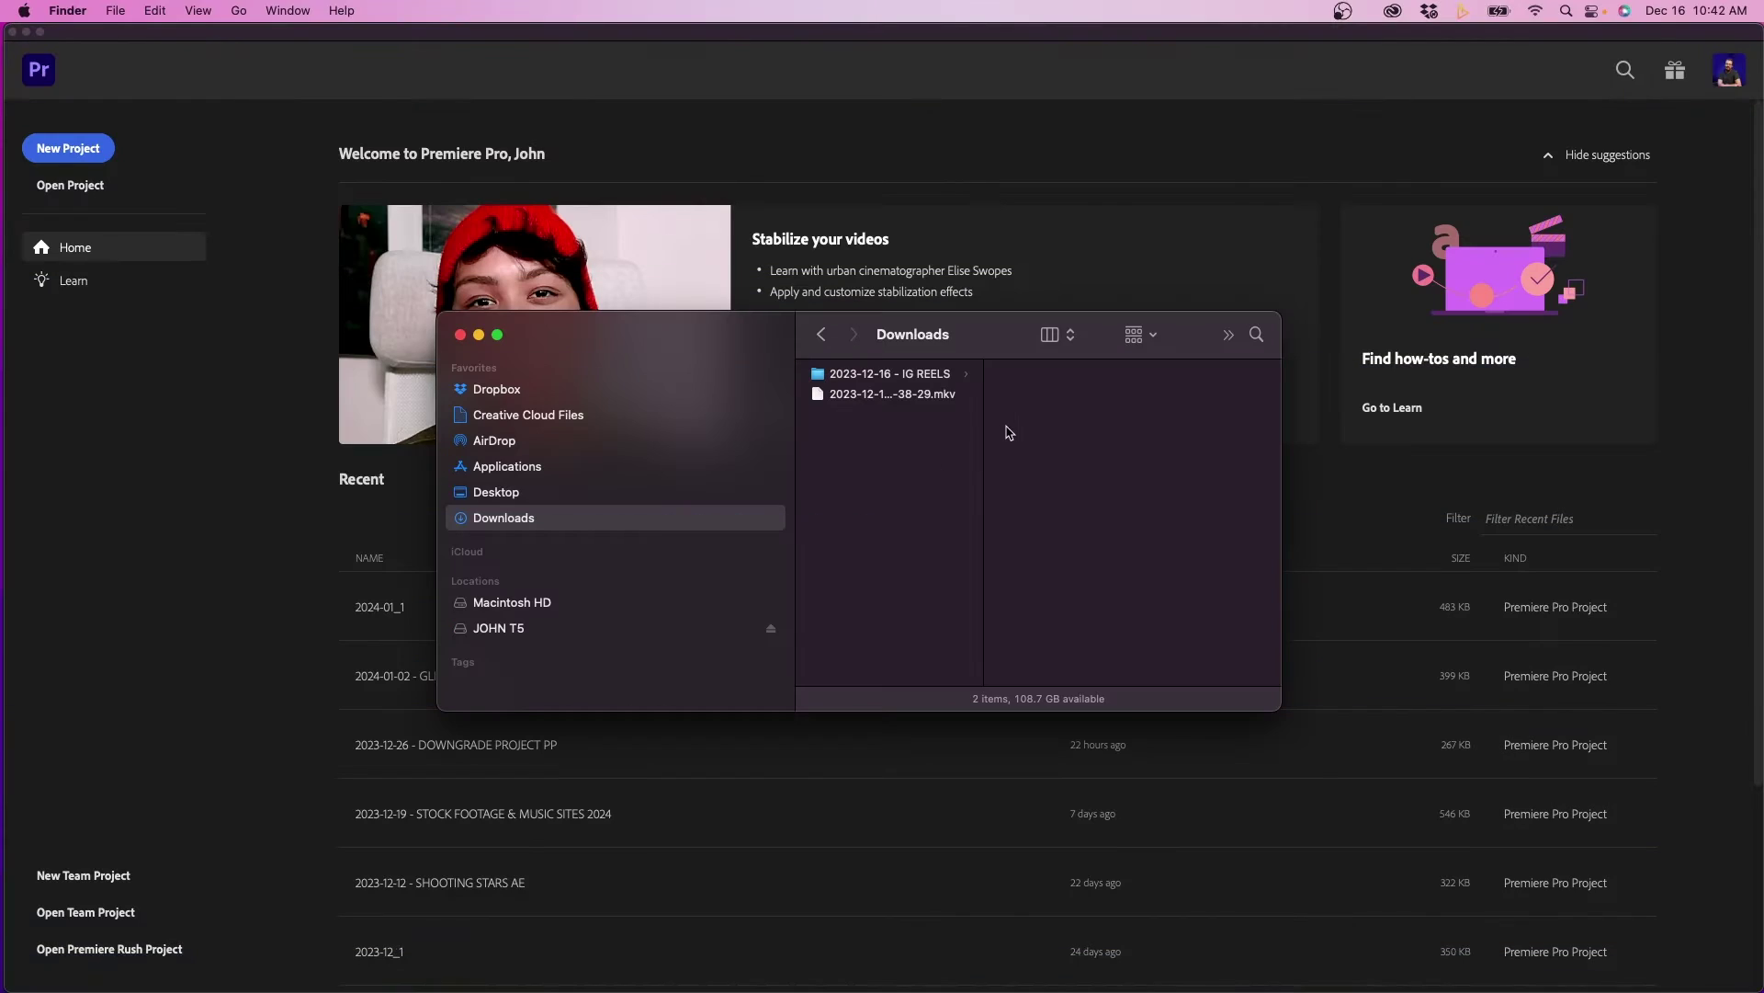
# Examine the video and audio files in the ASSETS folder inside 2023-12-16 - IG REELS.
pyautogui.click(936, 377)
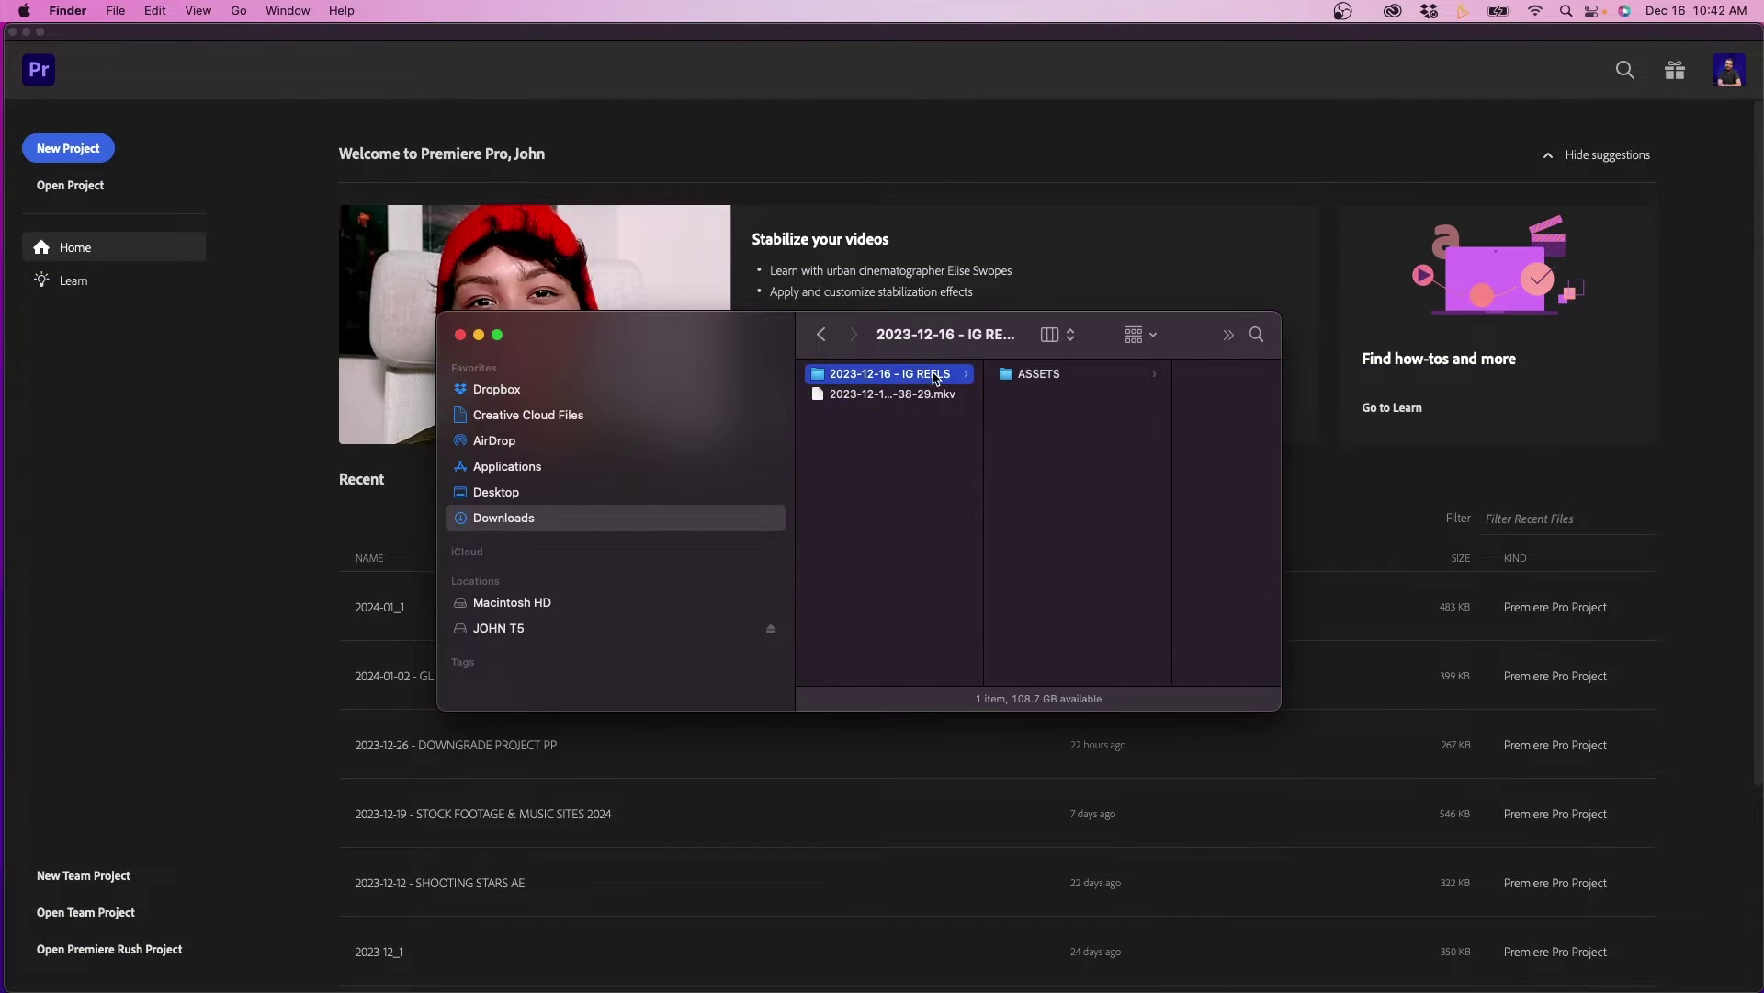
pyautogui.click(1038, 377)
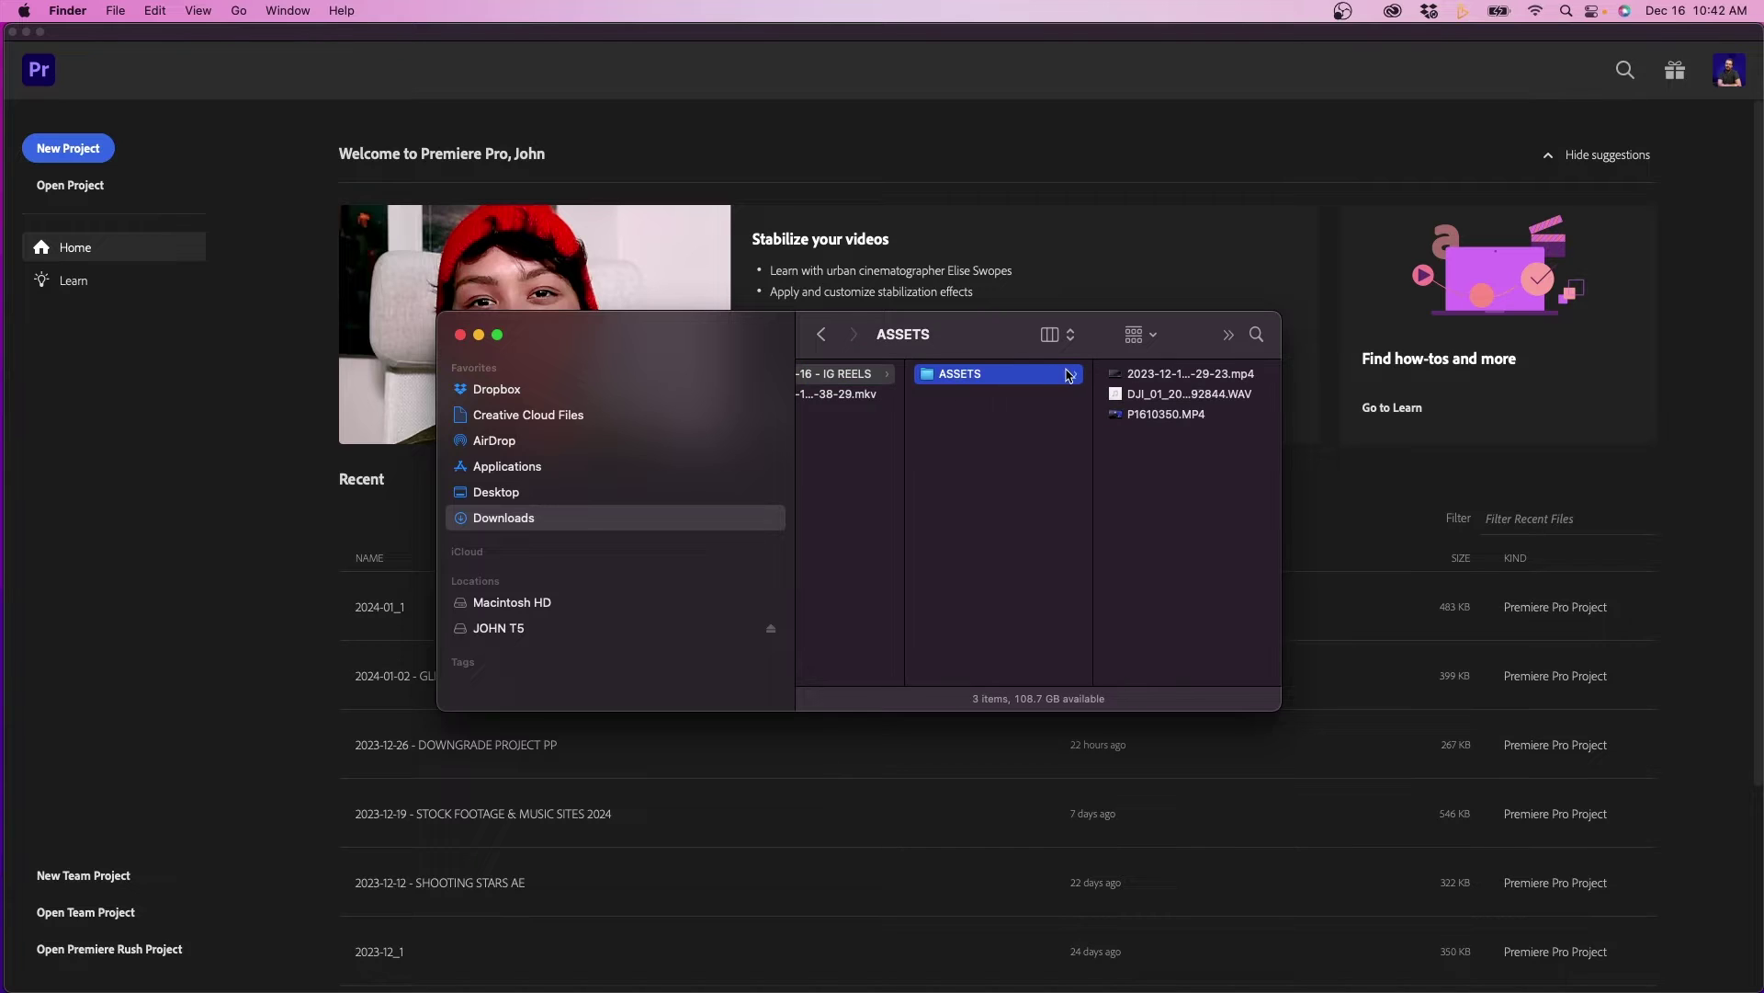
pyautogui.click(1169, 397)
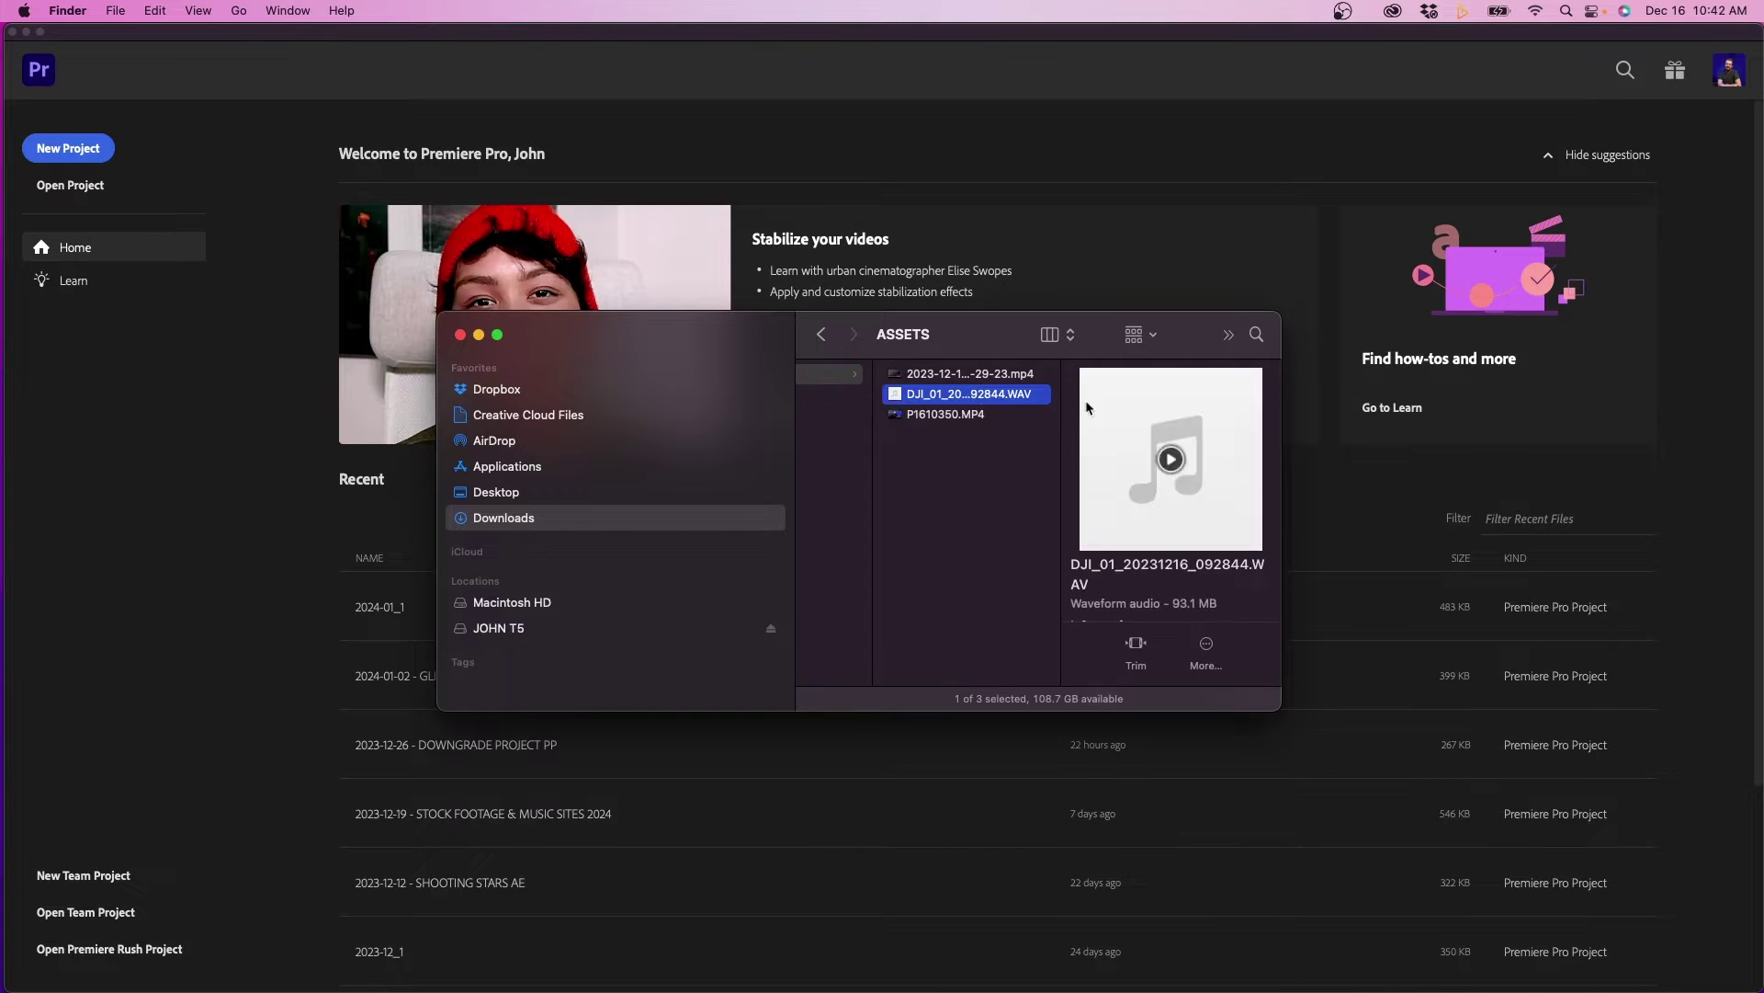
pyautogui.click(969, 414)
pyautogui.click(982, 377)
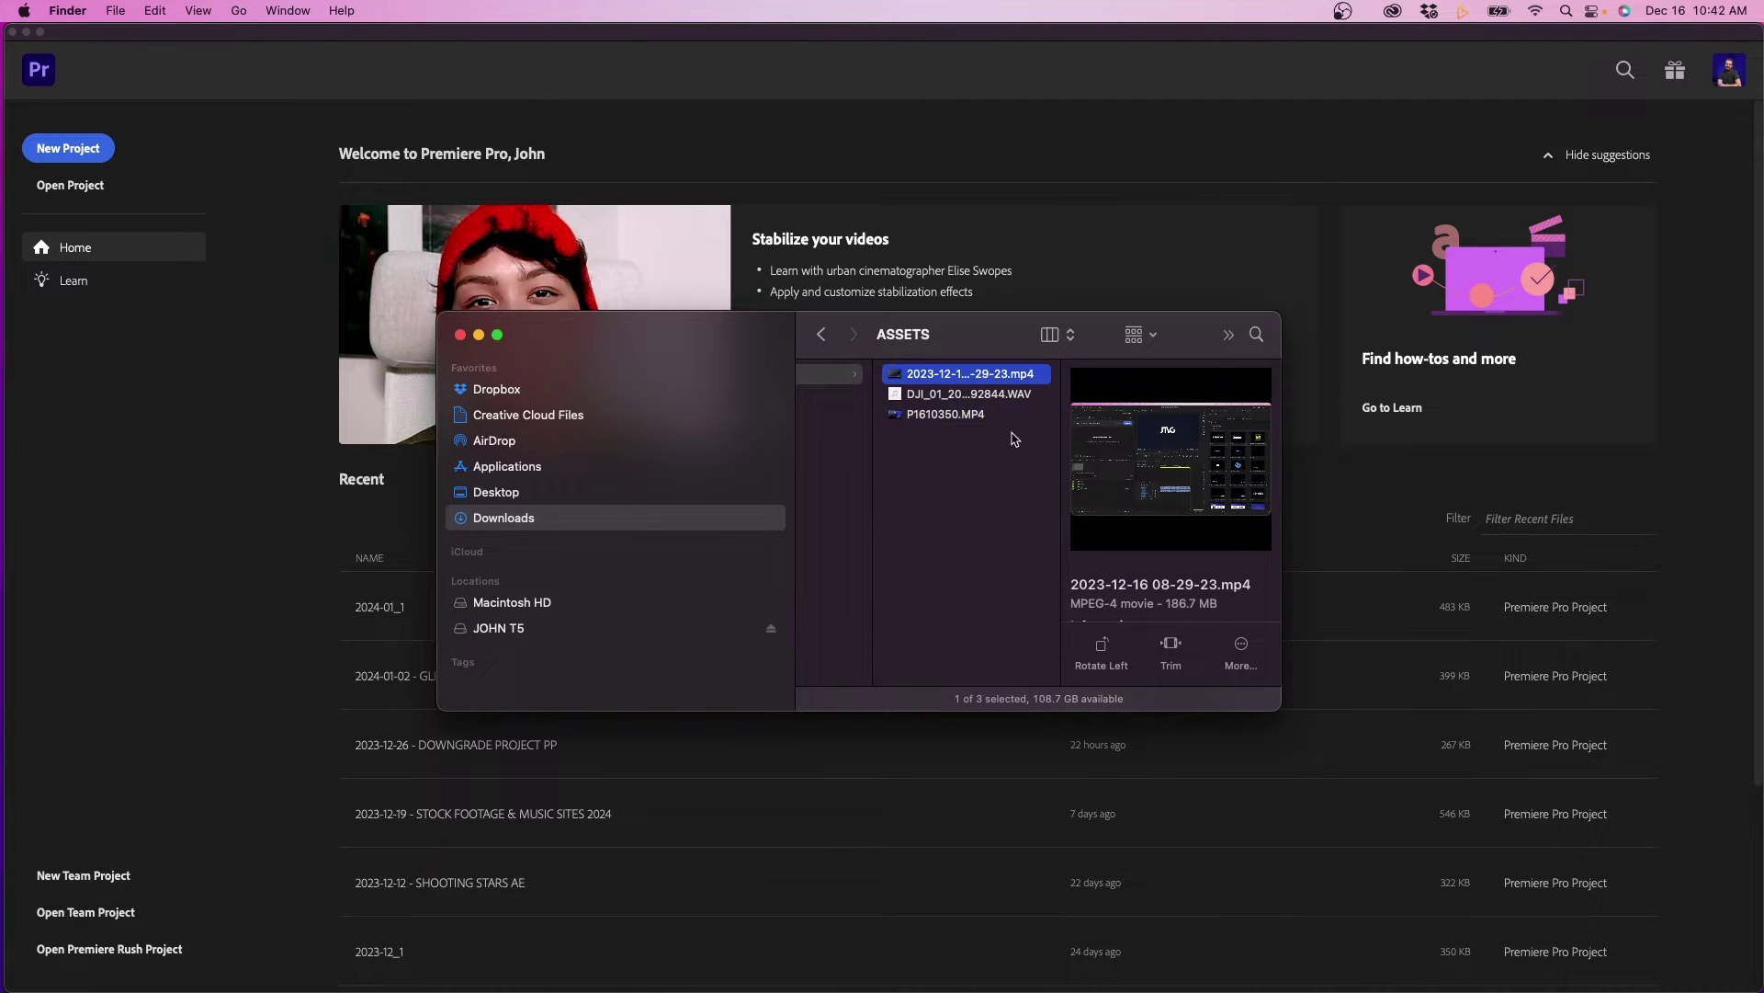
pyautogui.click(977, 477)
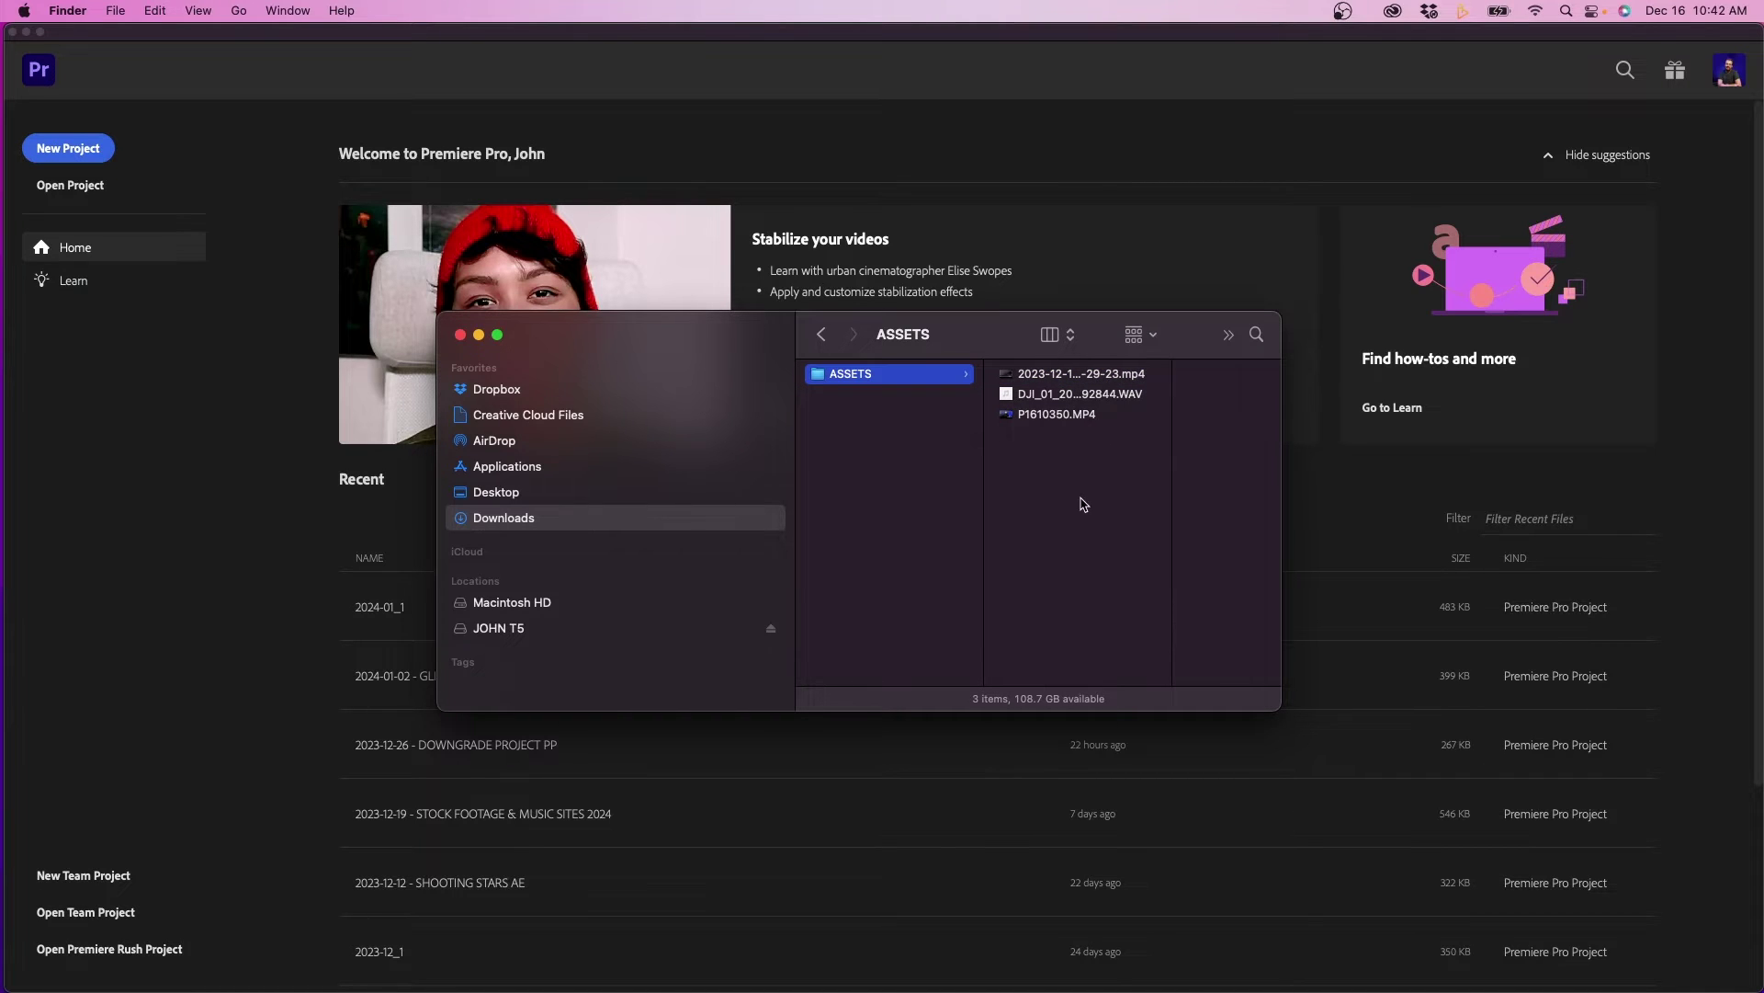
# Switch to Premiere Pro and start a new project named 2023-12-16 - IG REELS.
pyautogui.click(123, 395)
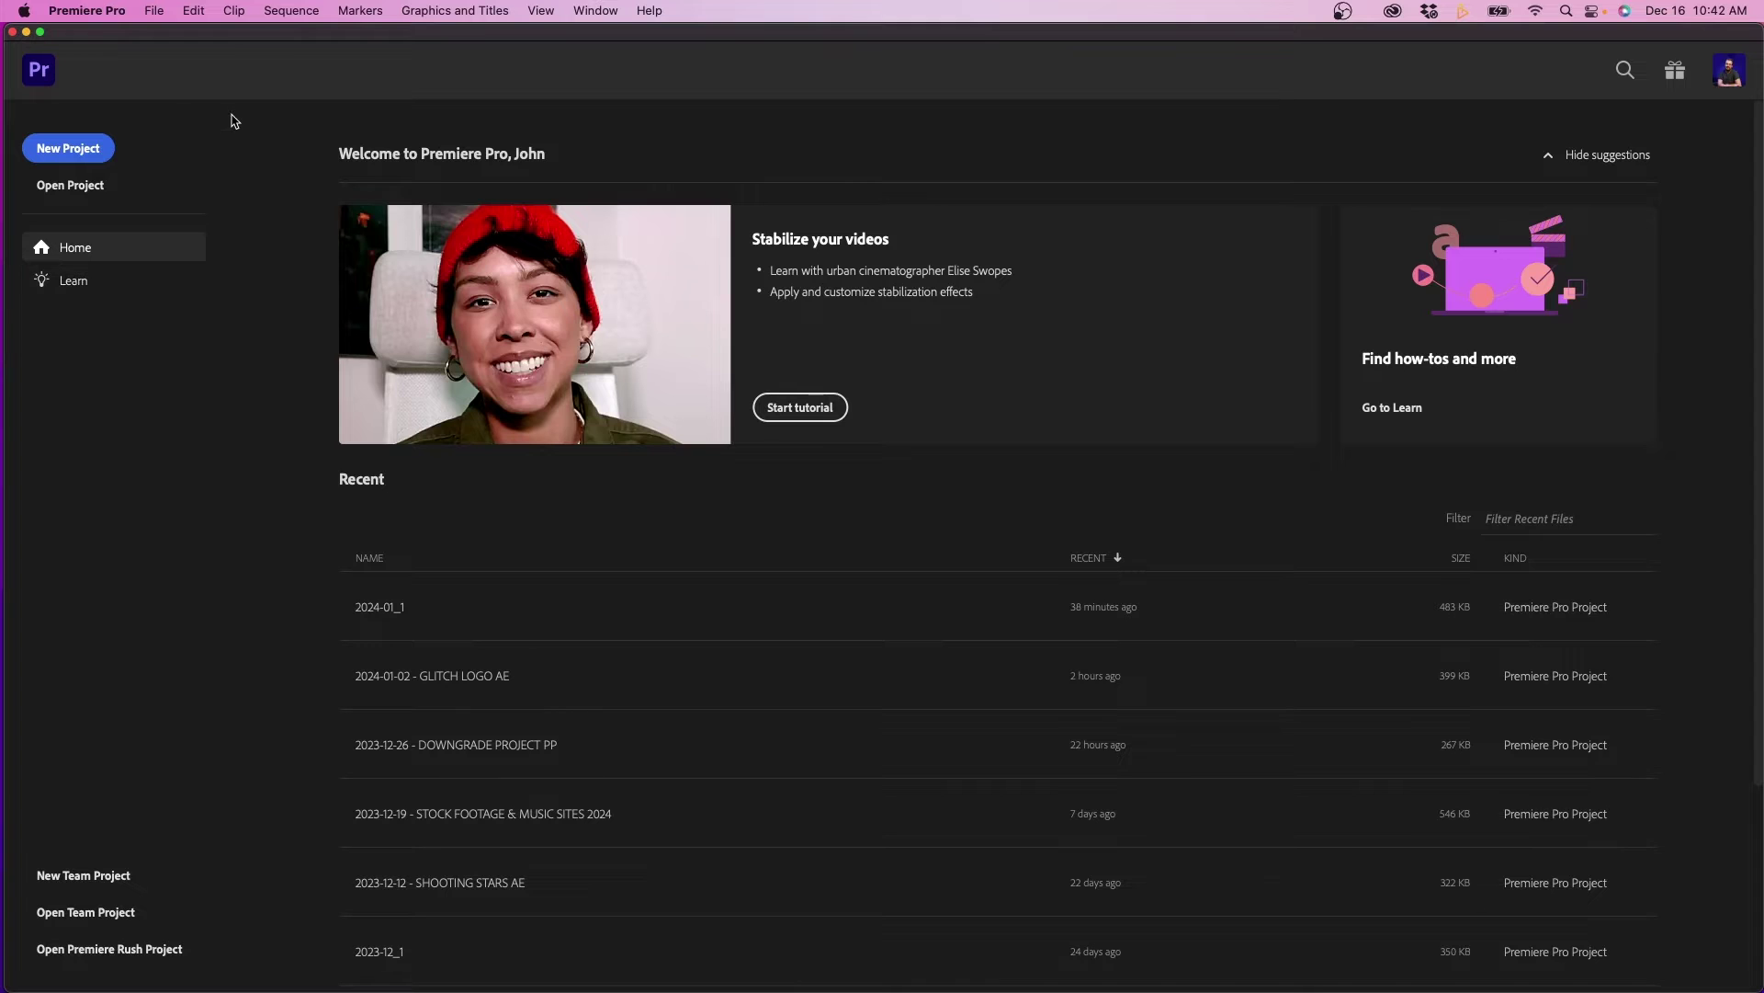
pyautogui.click(94, 150)
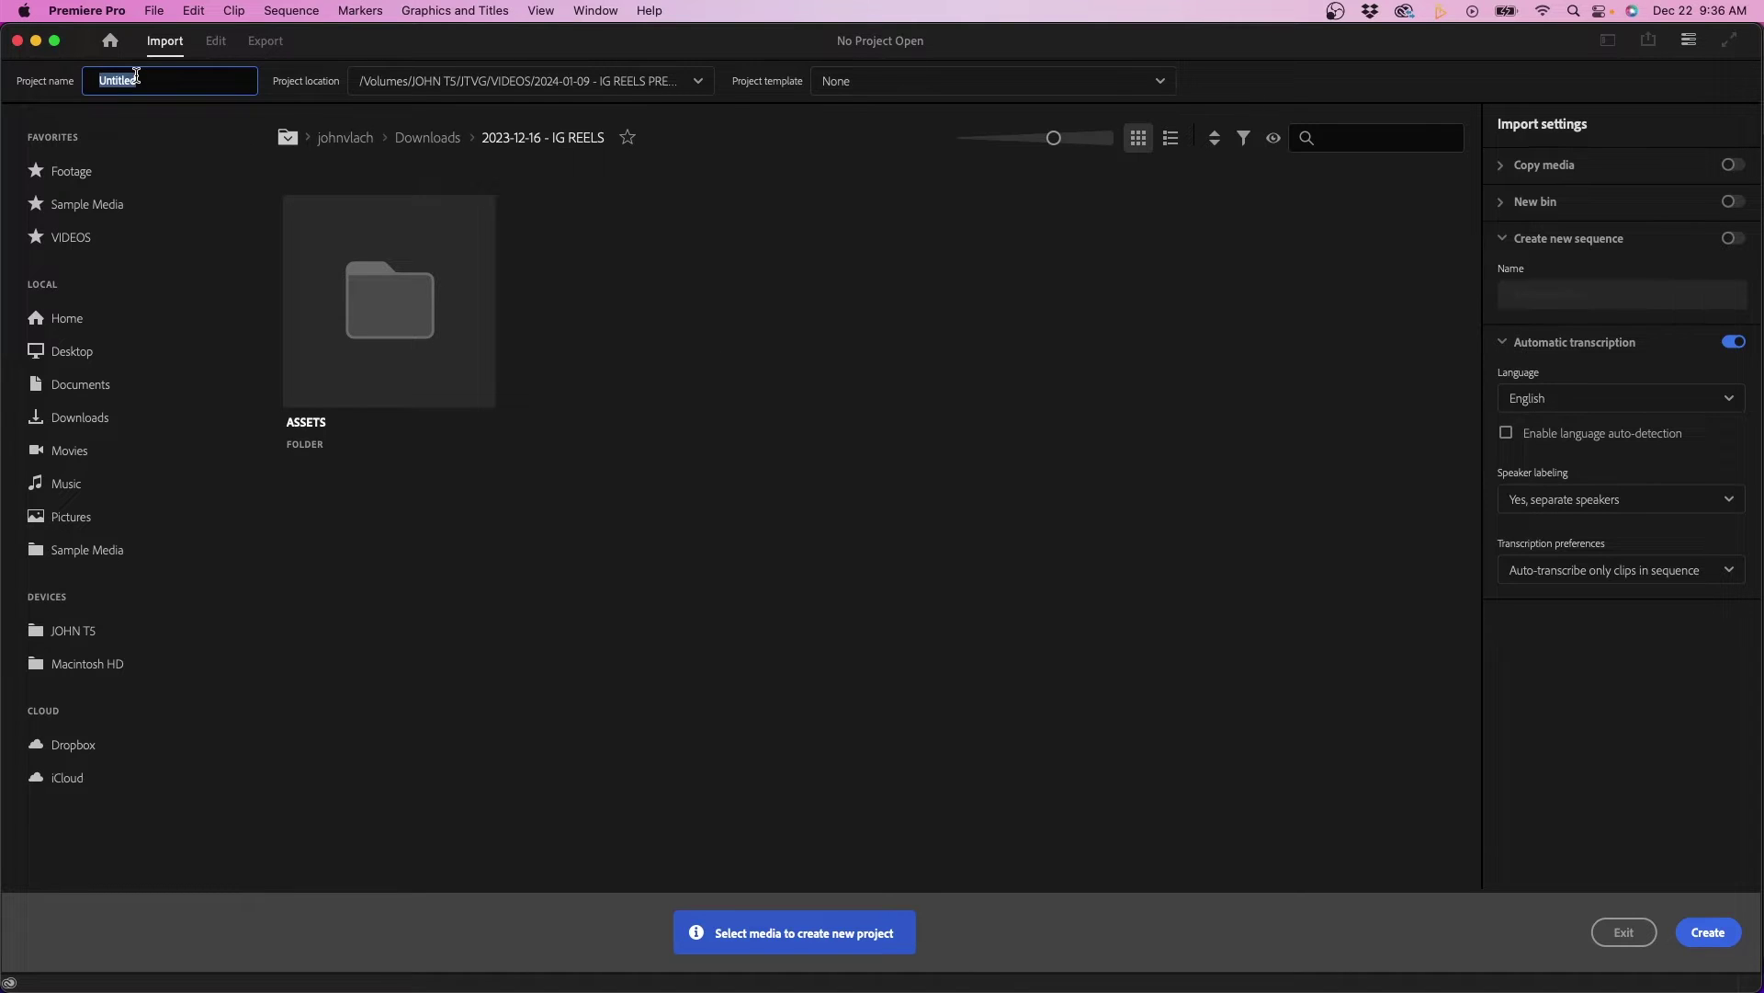
pyautogui.write('2023-12-16 - IG REELS')
# Set the project location to the 2023-12-16 - IG REELS folder in Downloads.
pyautogui.click(404, 82)
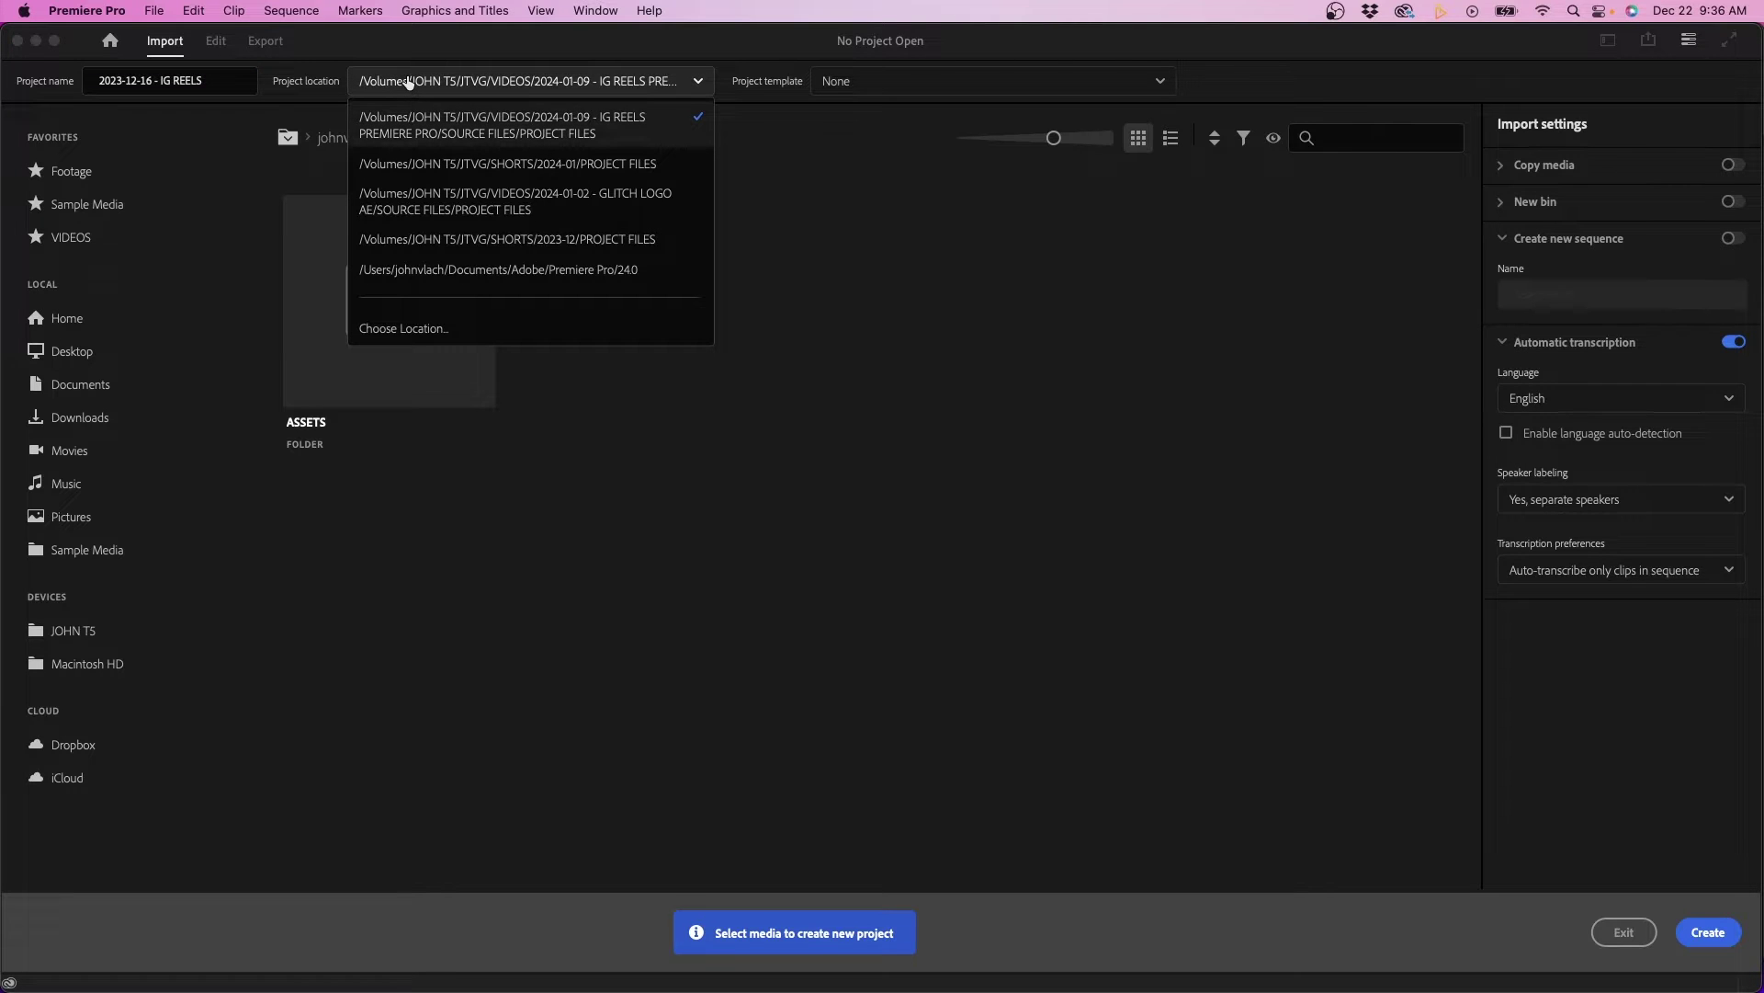
pyautogui.click(410, 328)
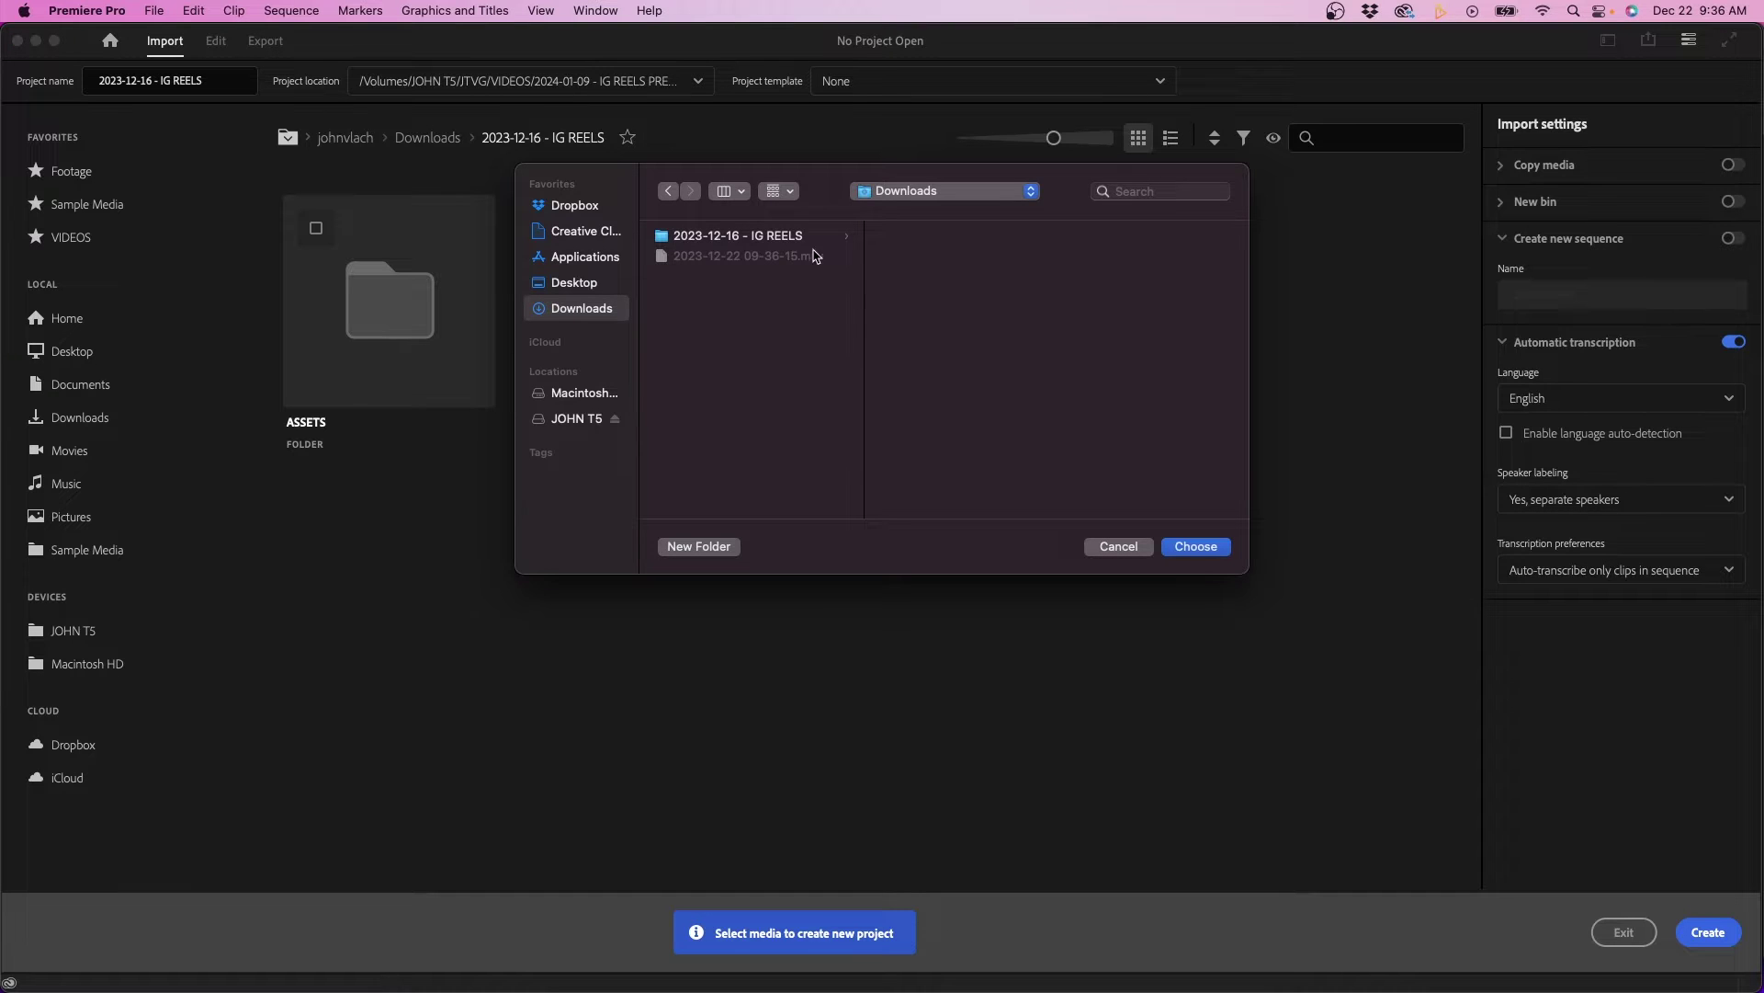
pyautogui.click(772, 239)
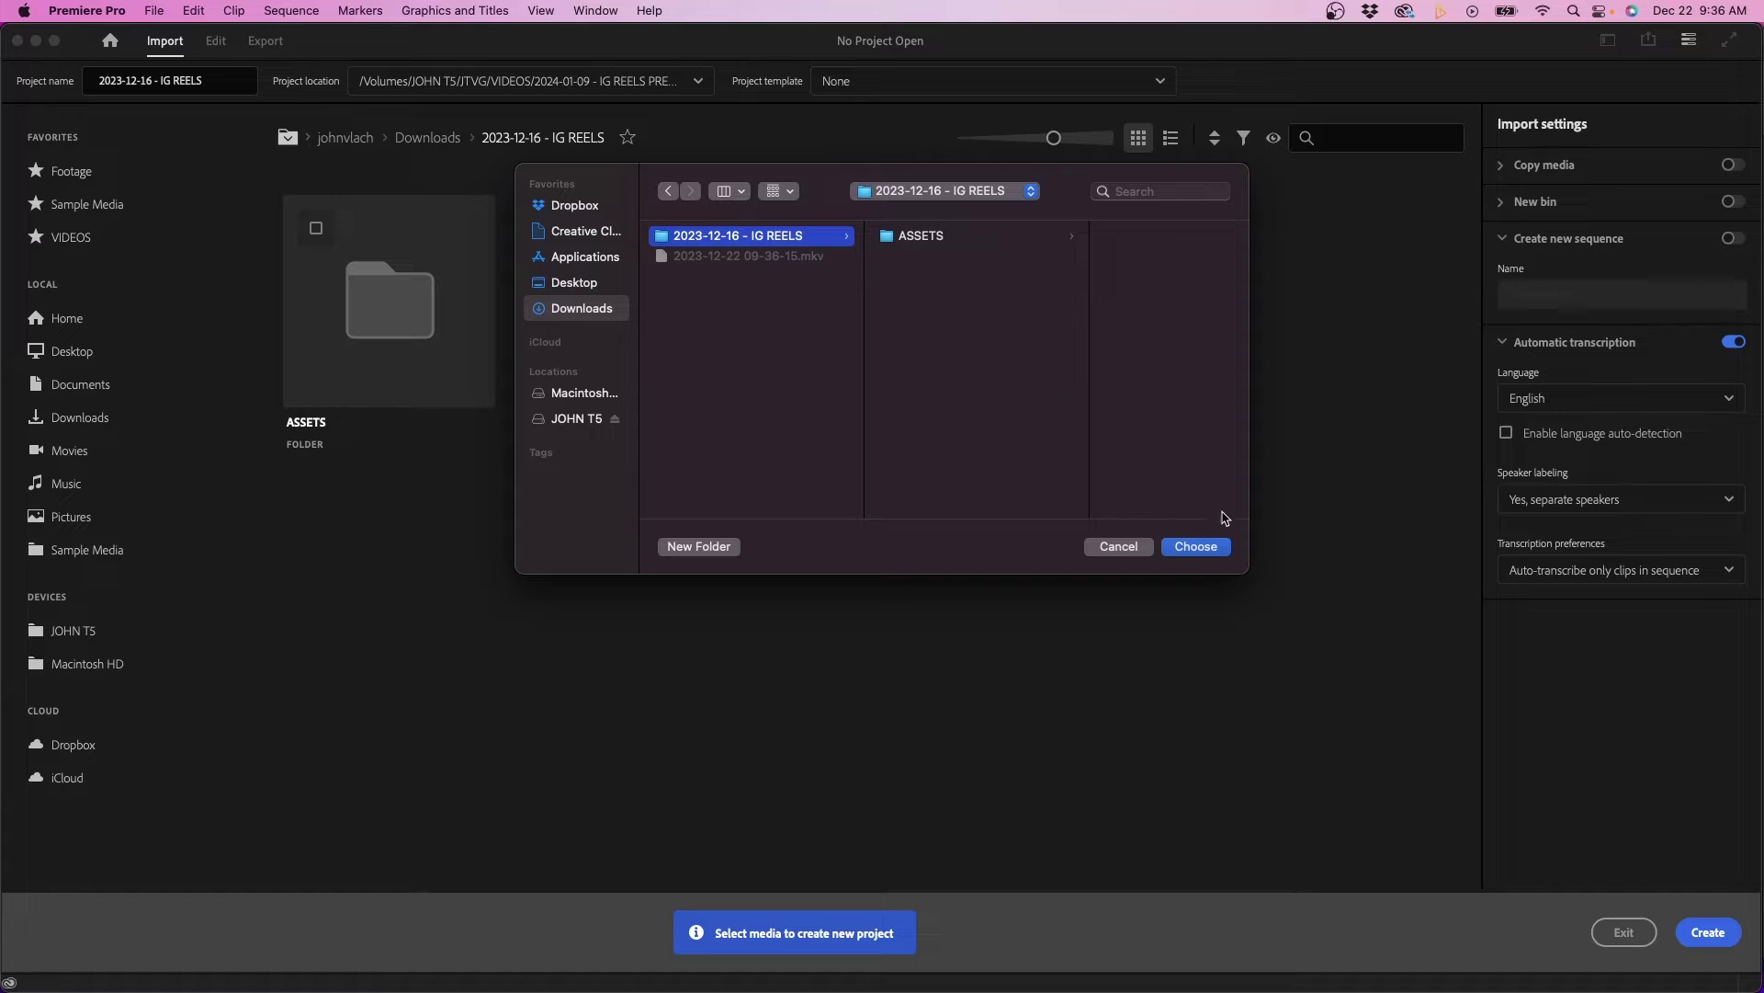
pyautogui.click(1192, 548)
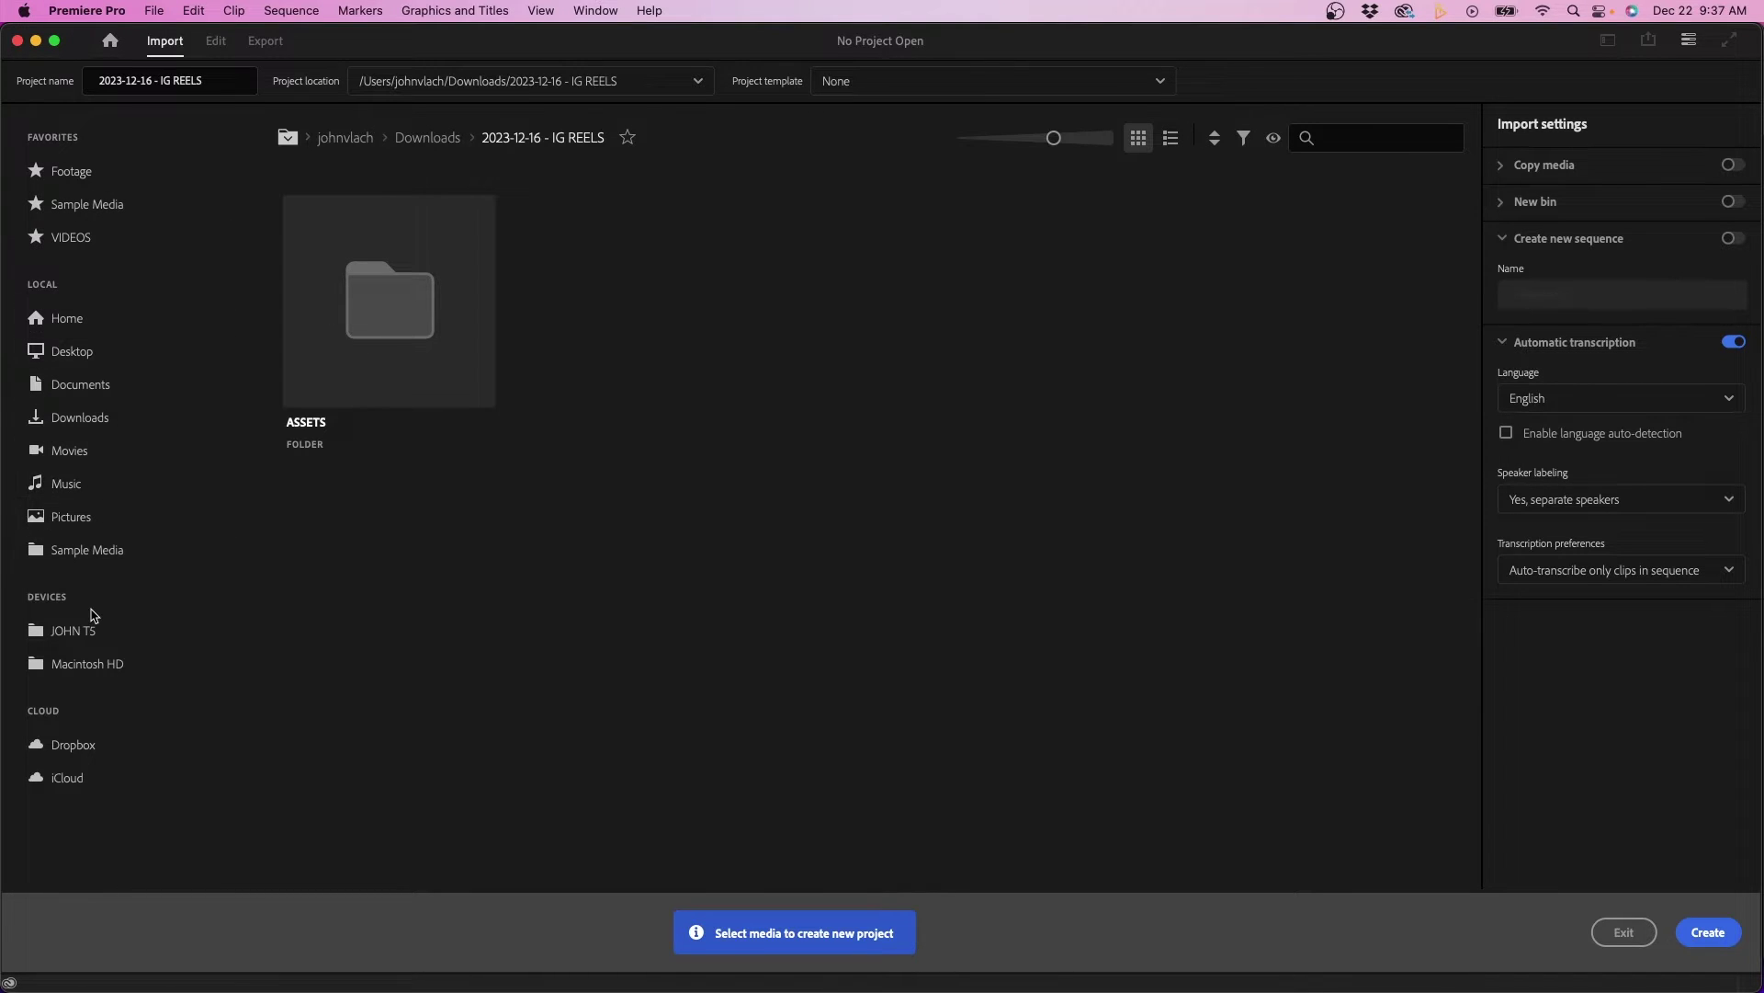
# Select the ASSETS folder in Downloads > 2023-12-16 - IG REELS as the media to import.
pyautogui.click(90, 419)
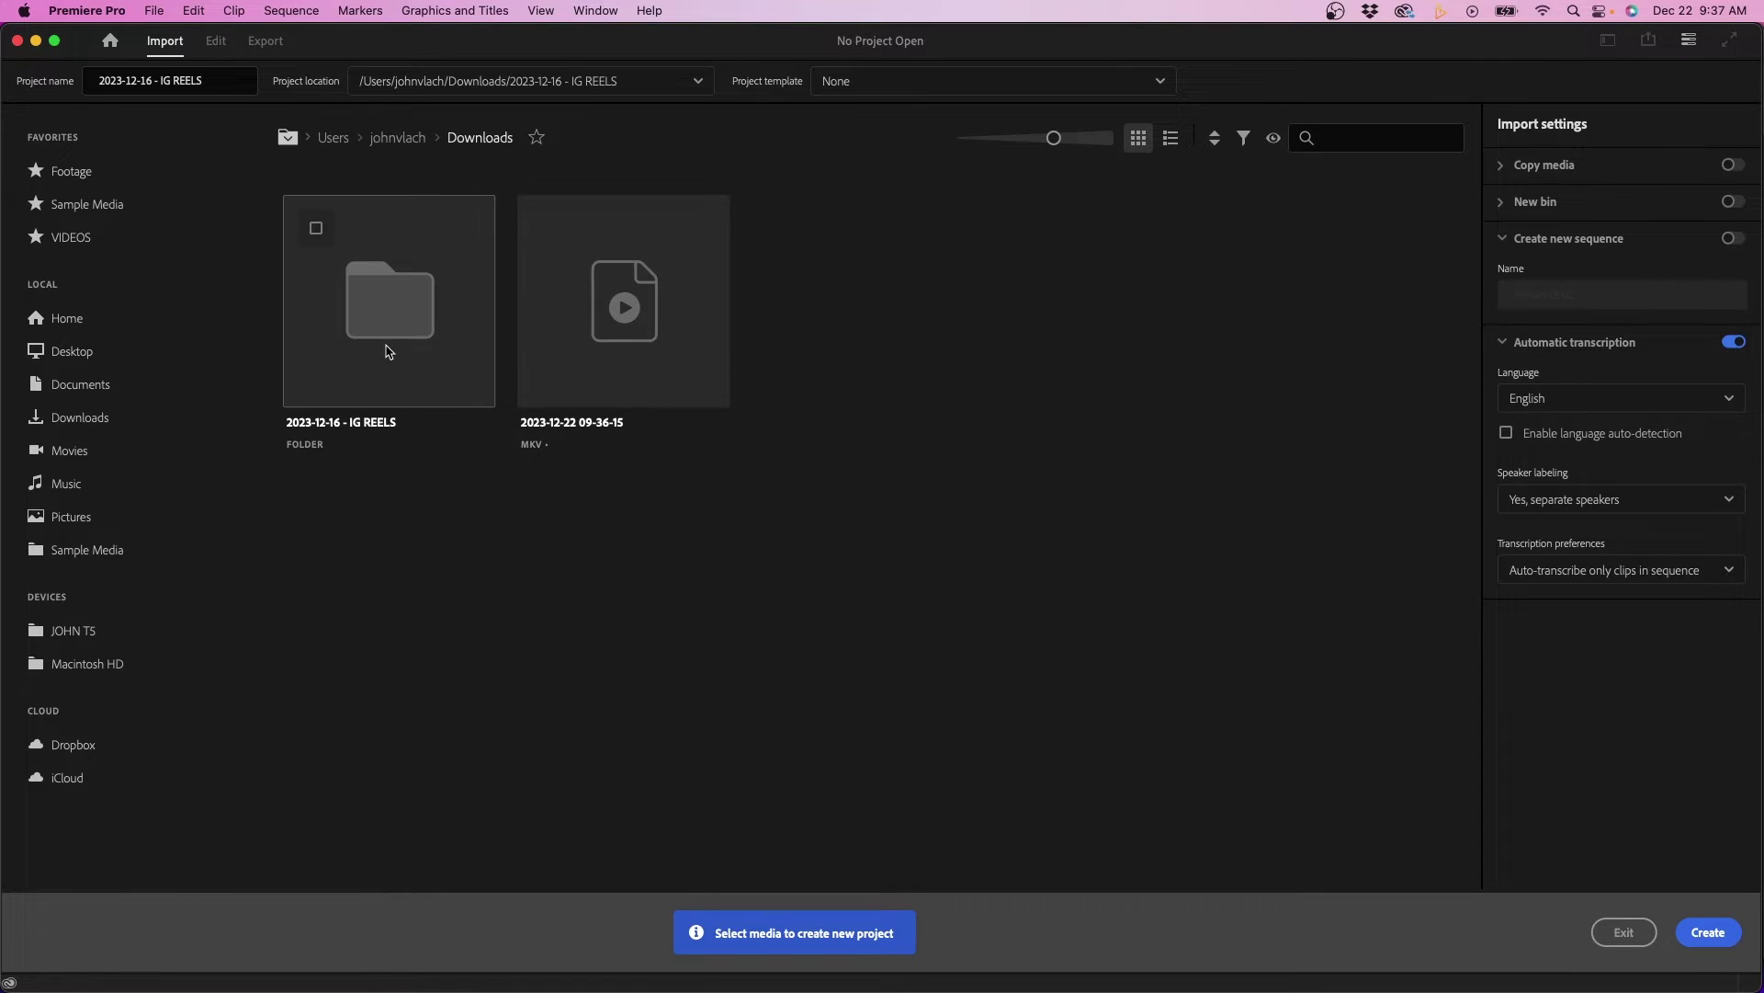
pyautogui.doubleClick(387, 352)
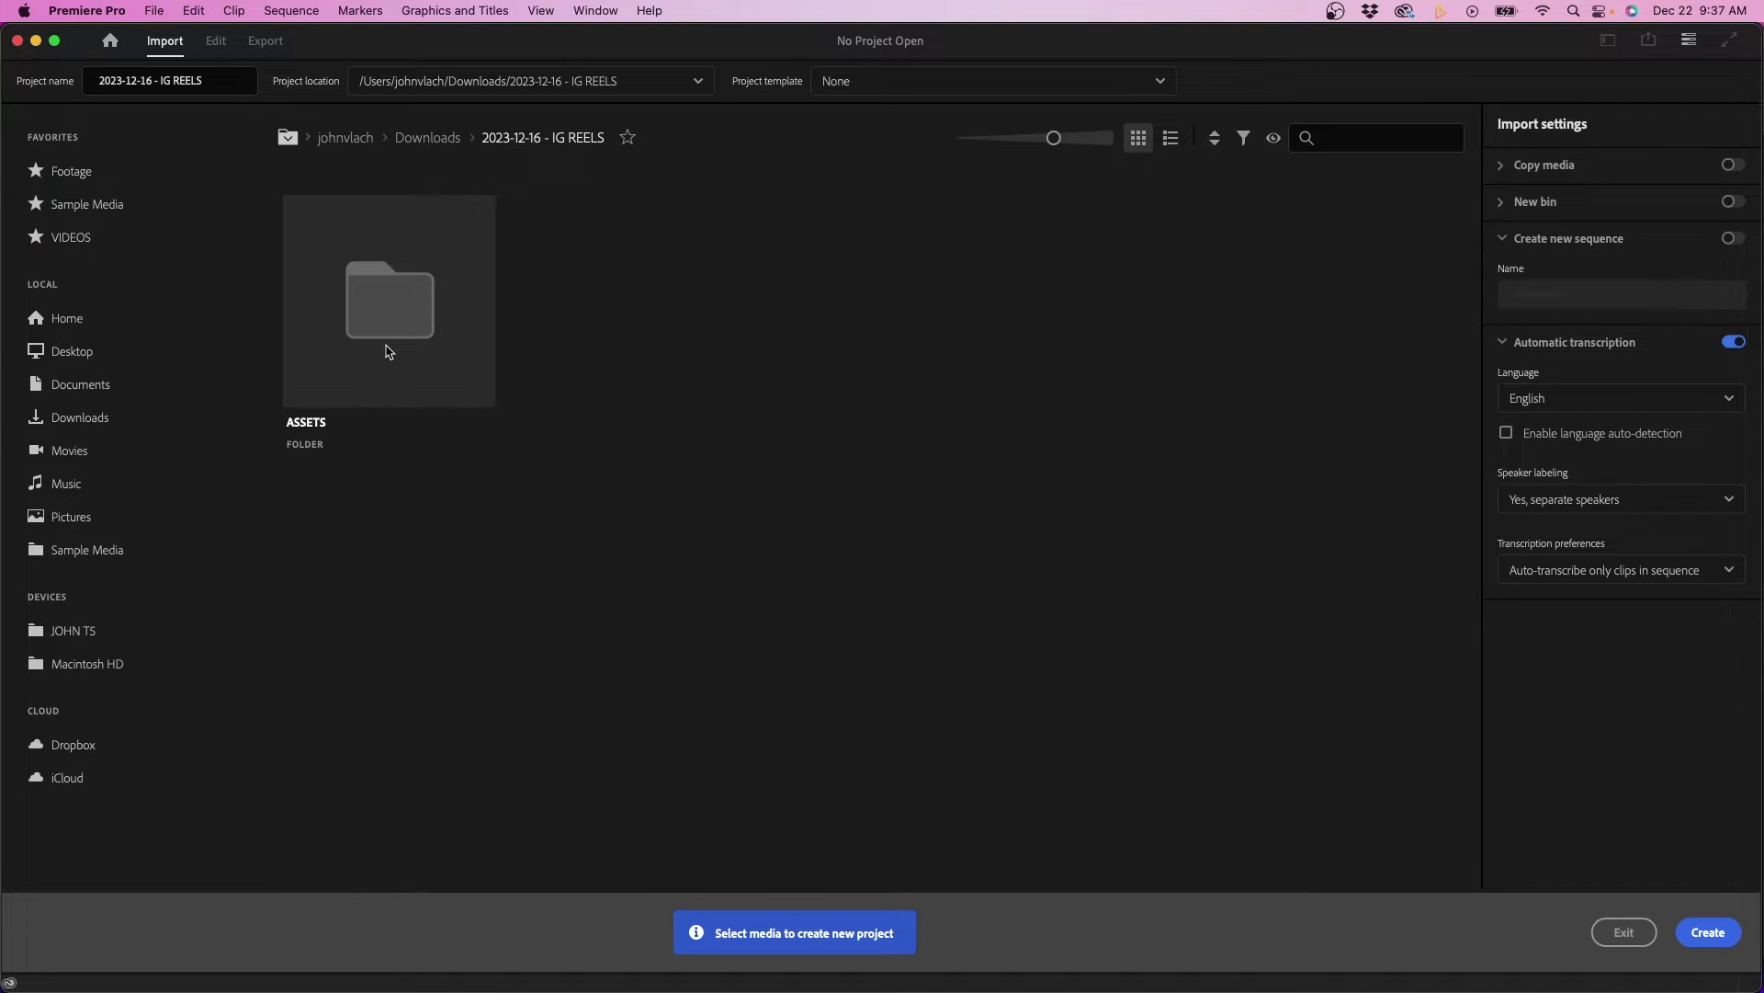
pyautogui.click(317, 230)
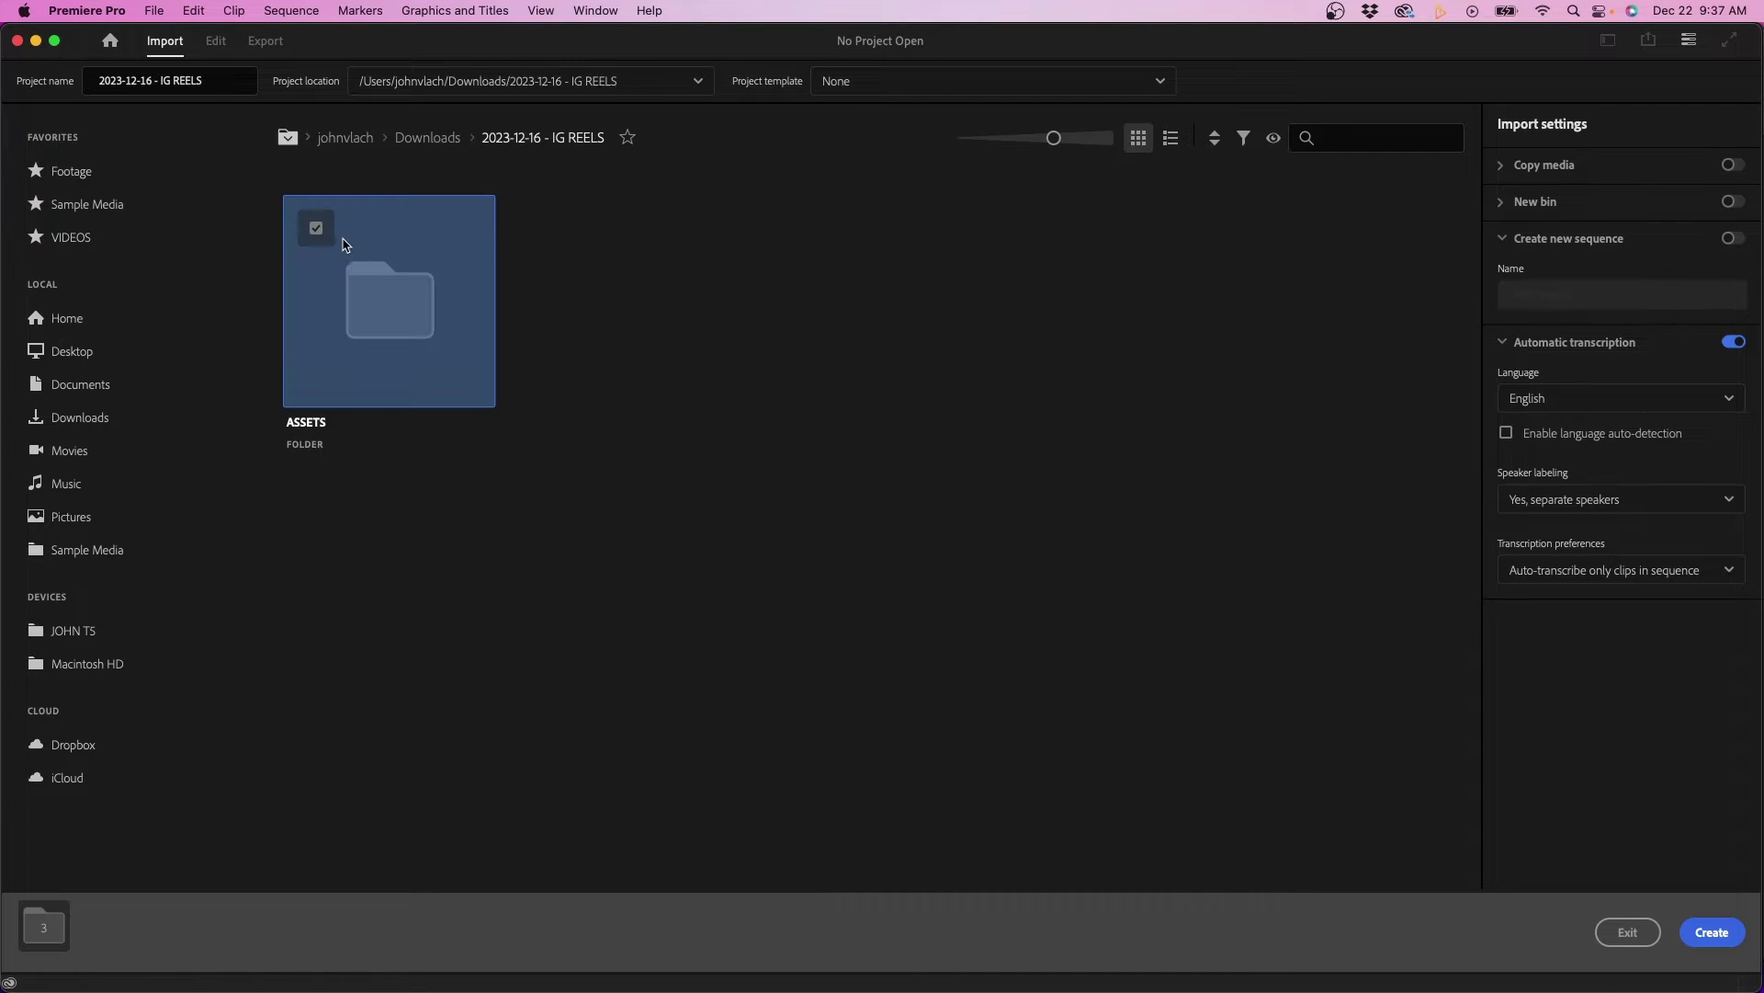
# Create the project with new sequence creation off and automatic transcription on, using the preference to auto-transcribe only clips in sequence.
pyautogui.click(1733, 241)
pyautogui.click(1733, 241)
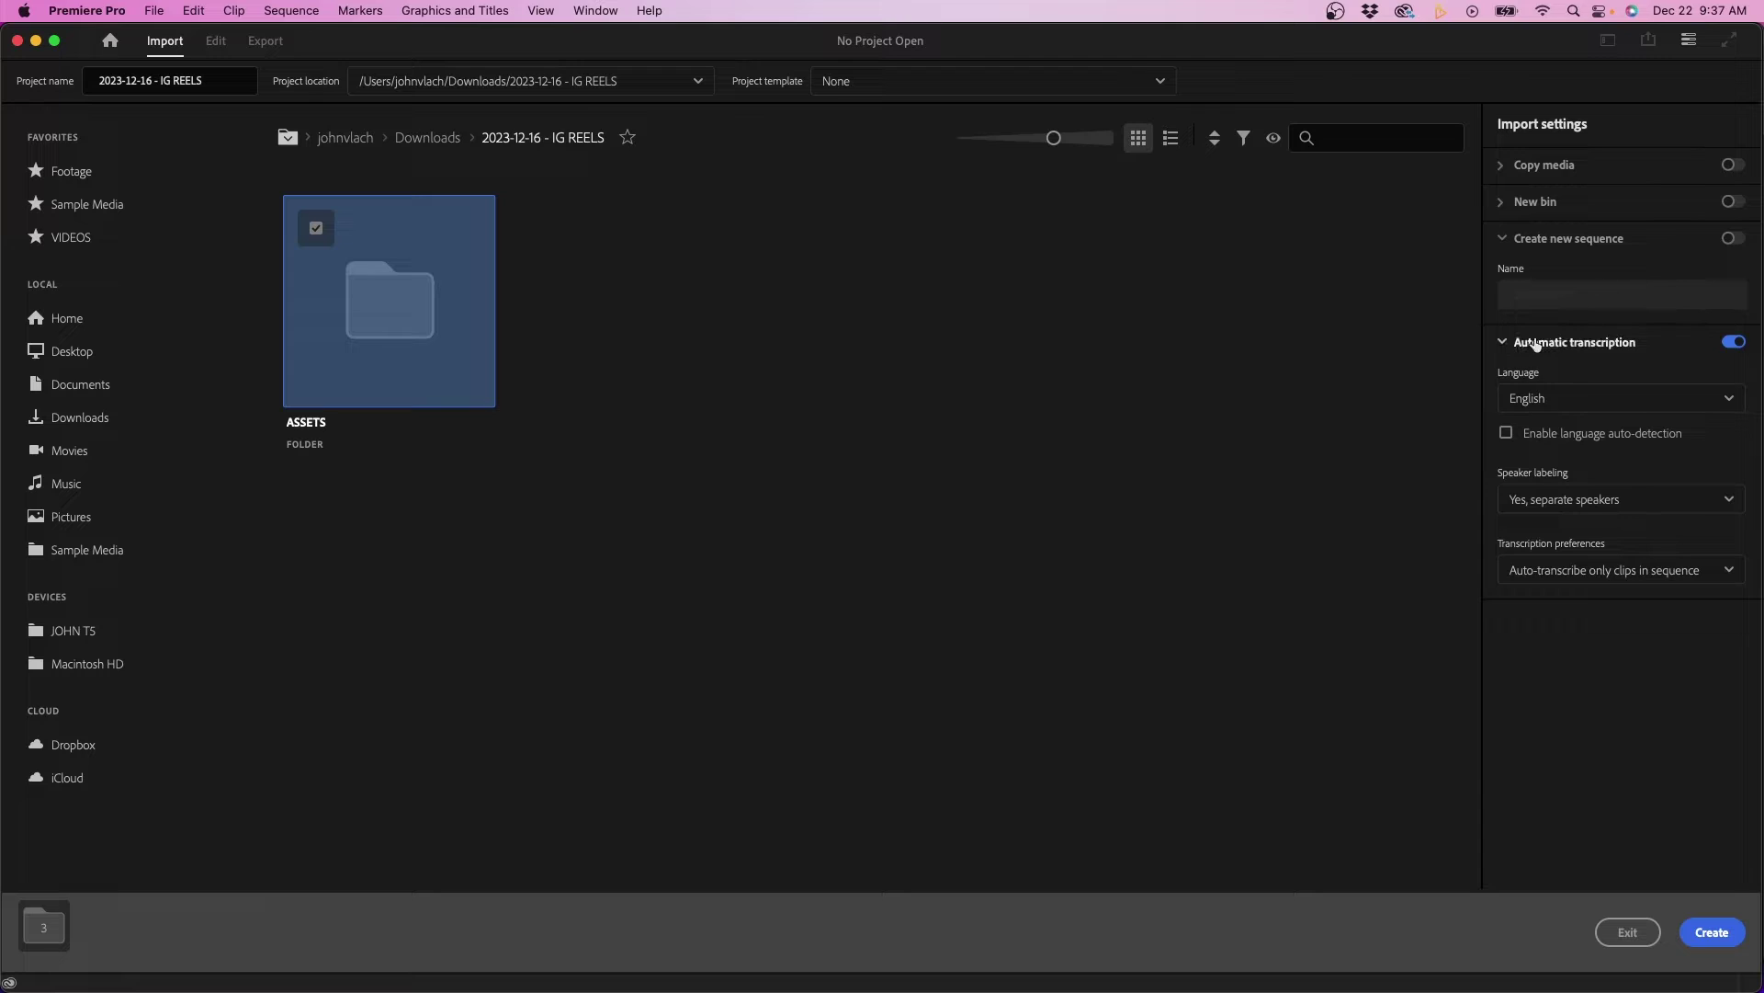
pyautogui.click(1734, 343)
pyautogui.click(1733, 343)
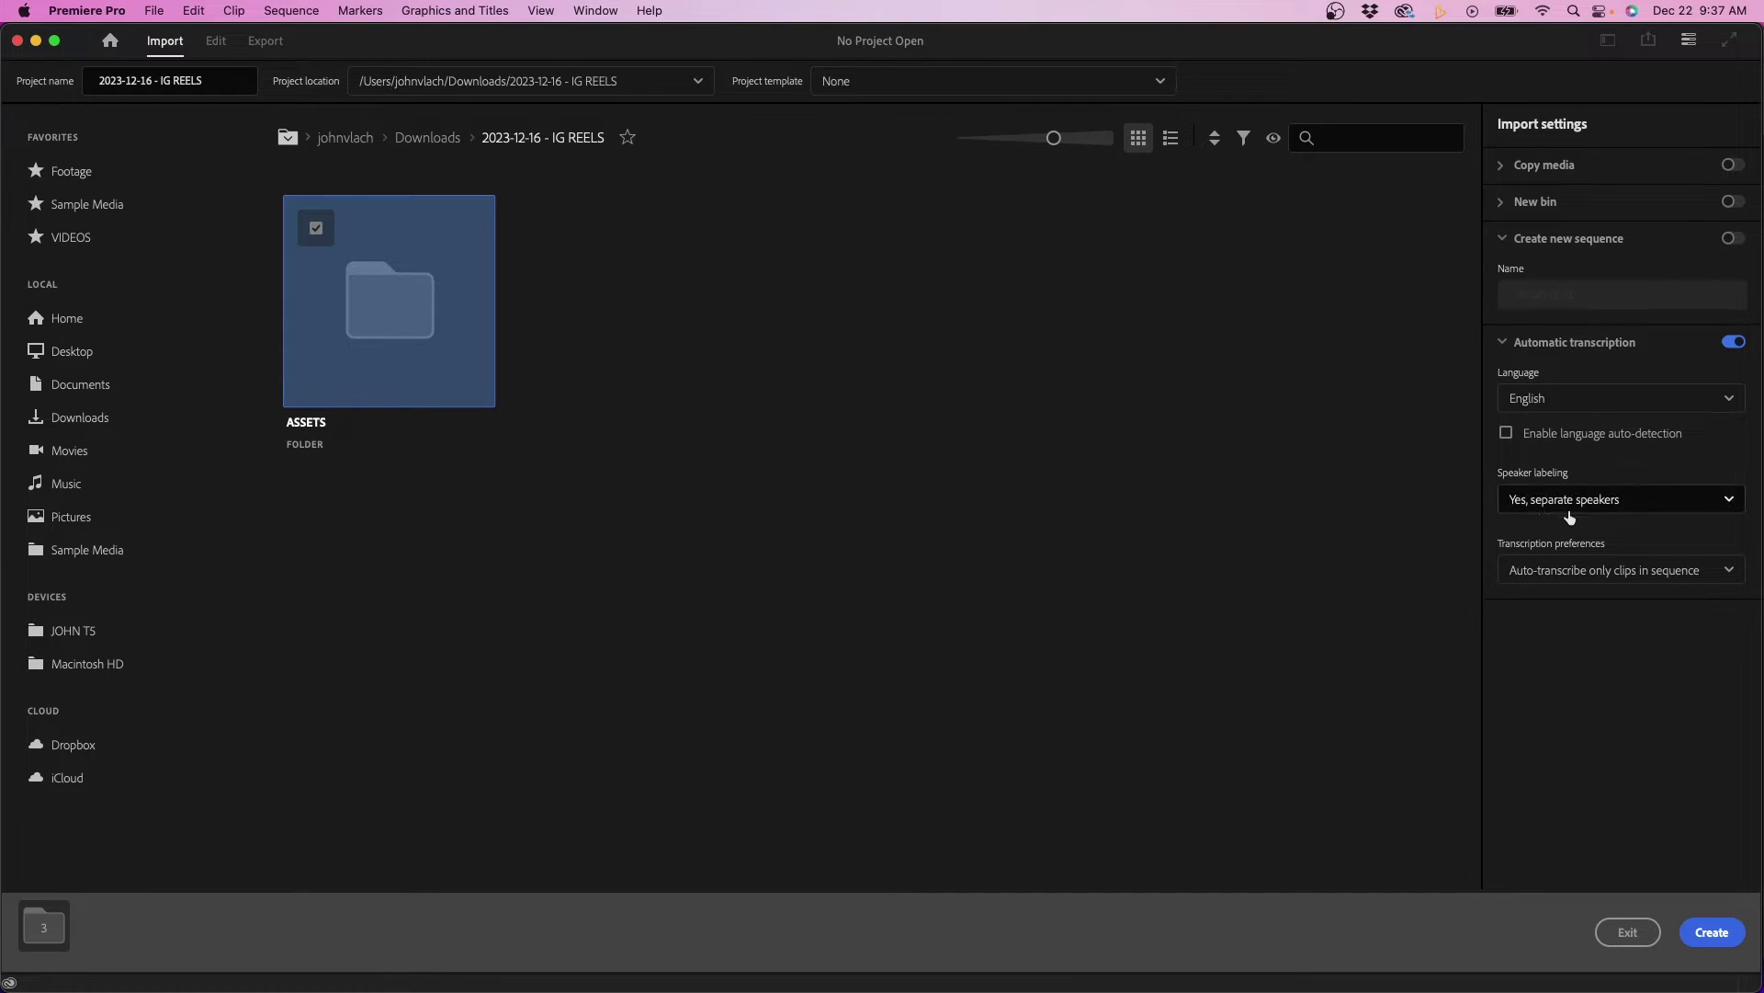
pyautogui.click(1537, 571)
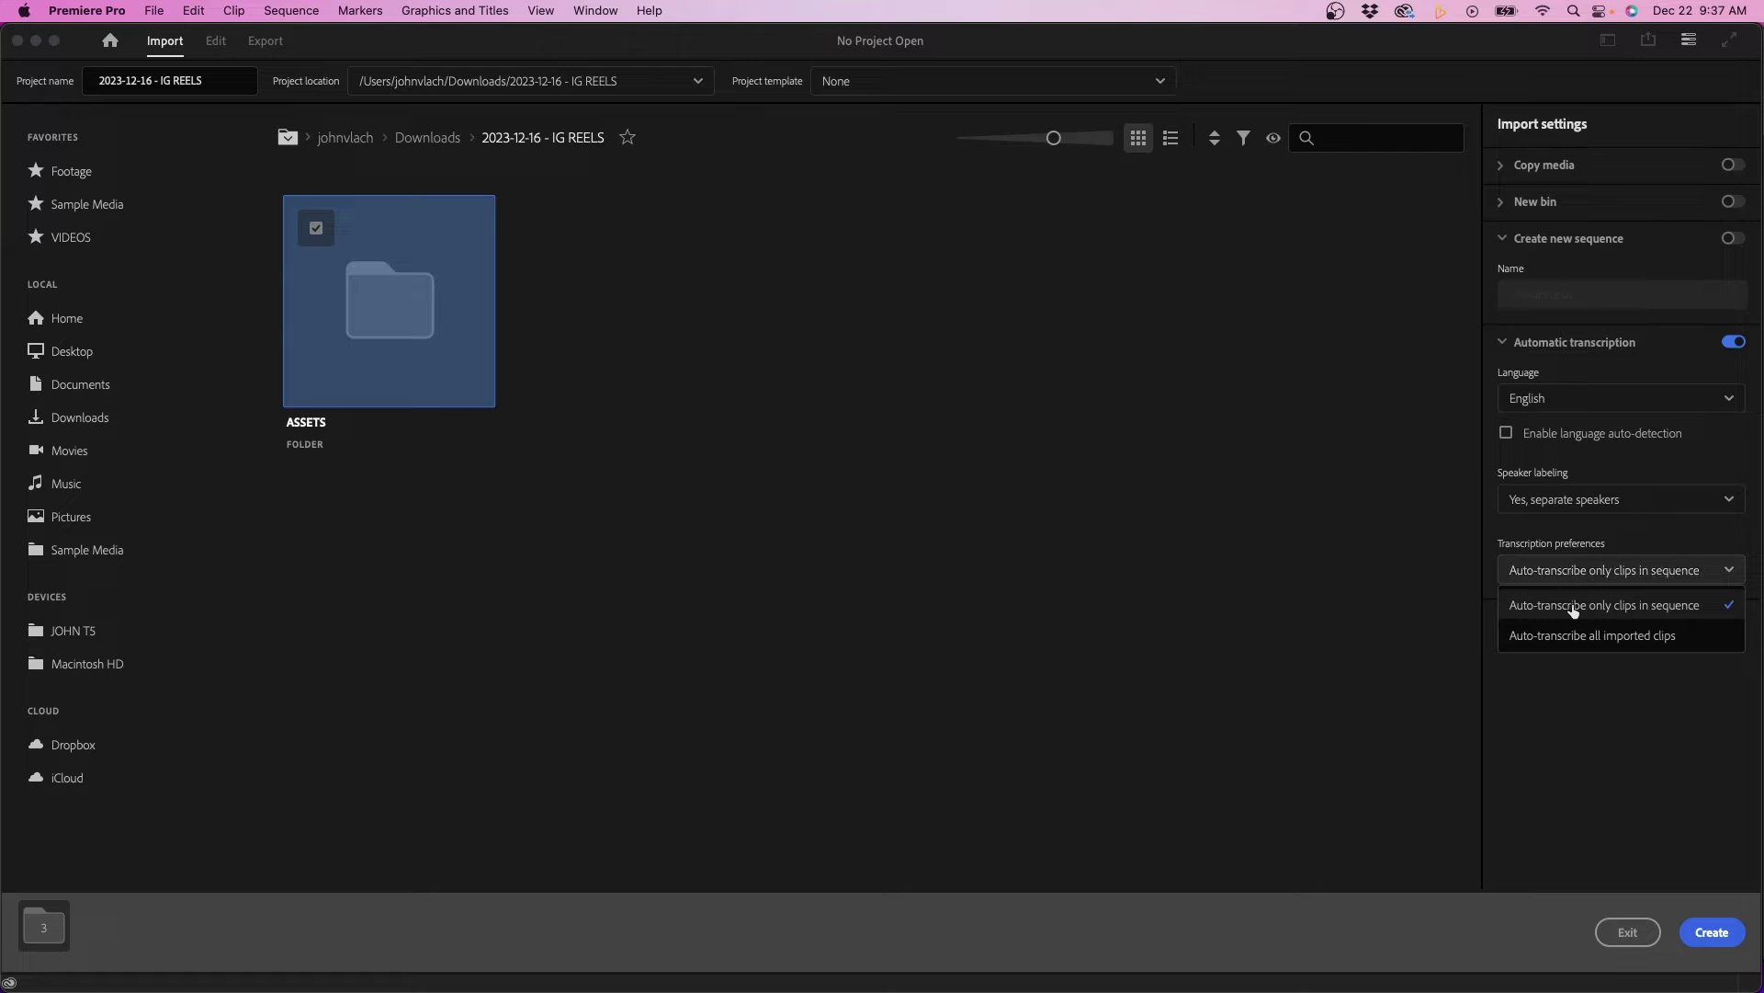
pyautogui.click(1660, 608)
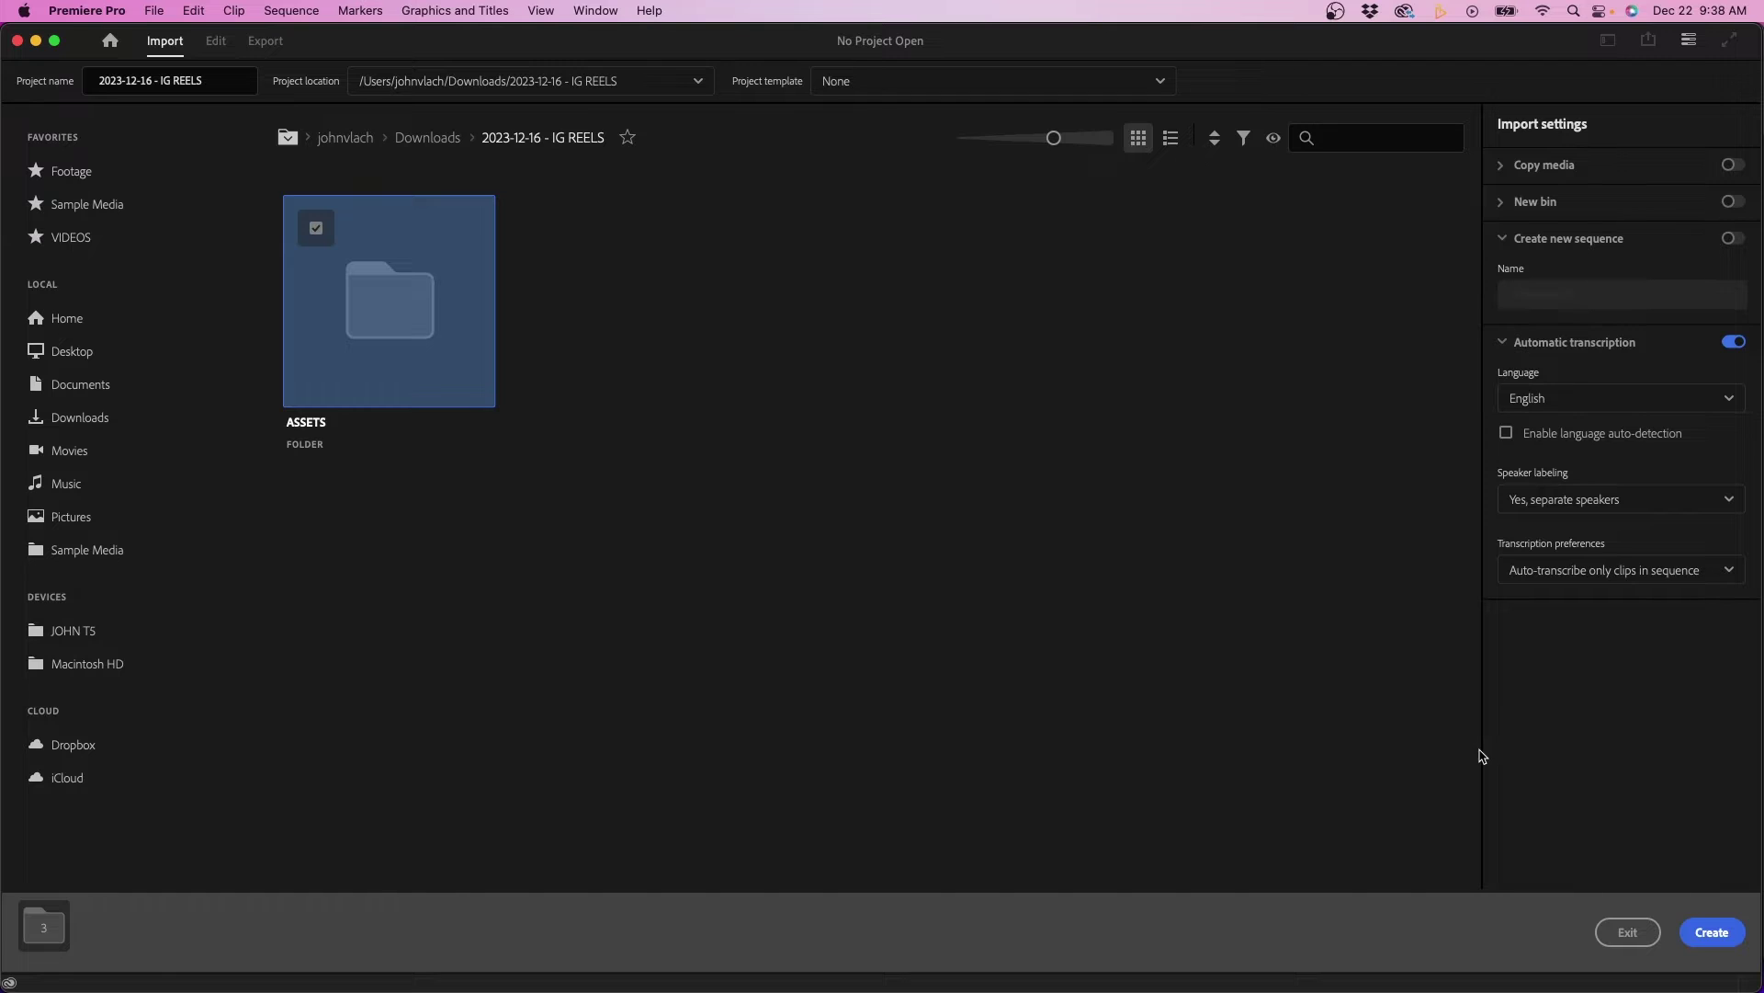
pyautogui.click(1712, 931)
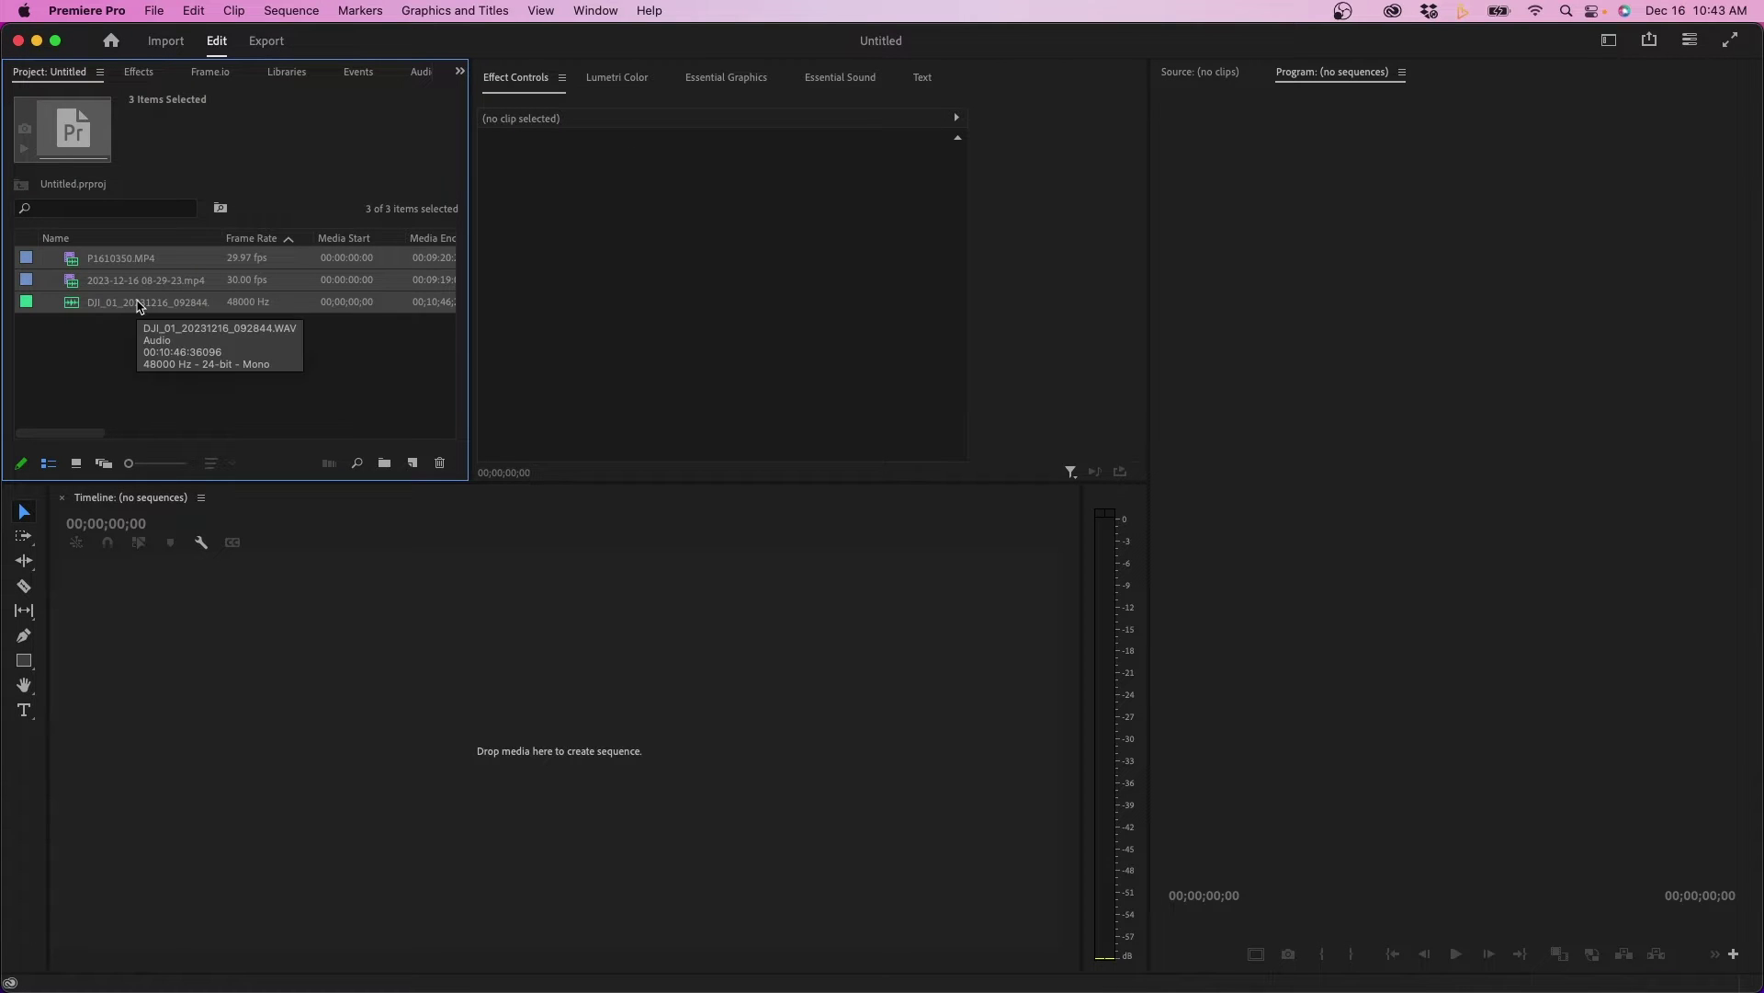
# Deselect the imported clips and choose the Vertical workspace.
pyautogui.click(116, 377)
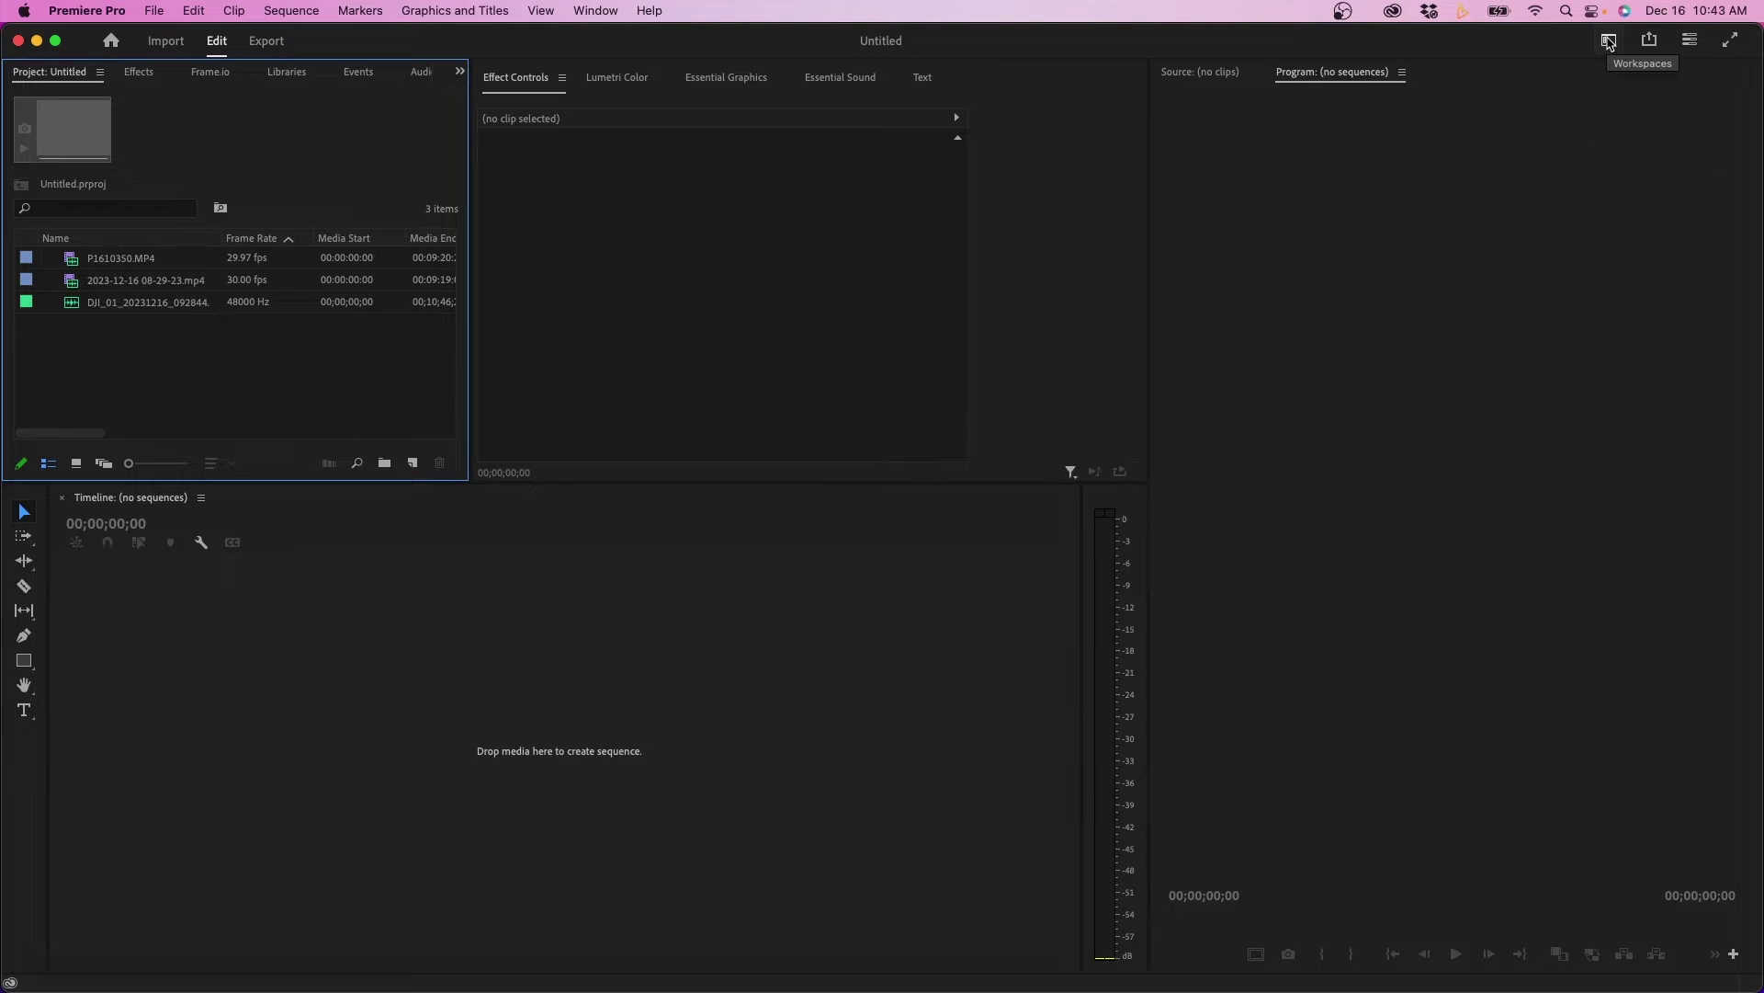
pyautogui.click(1608, 41)
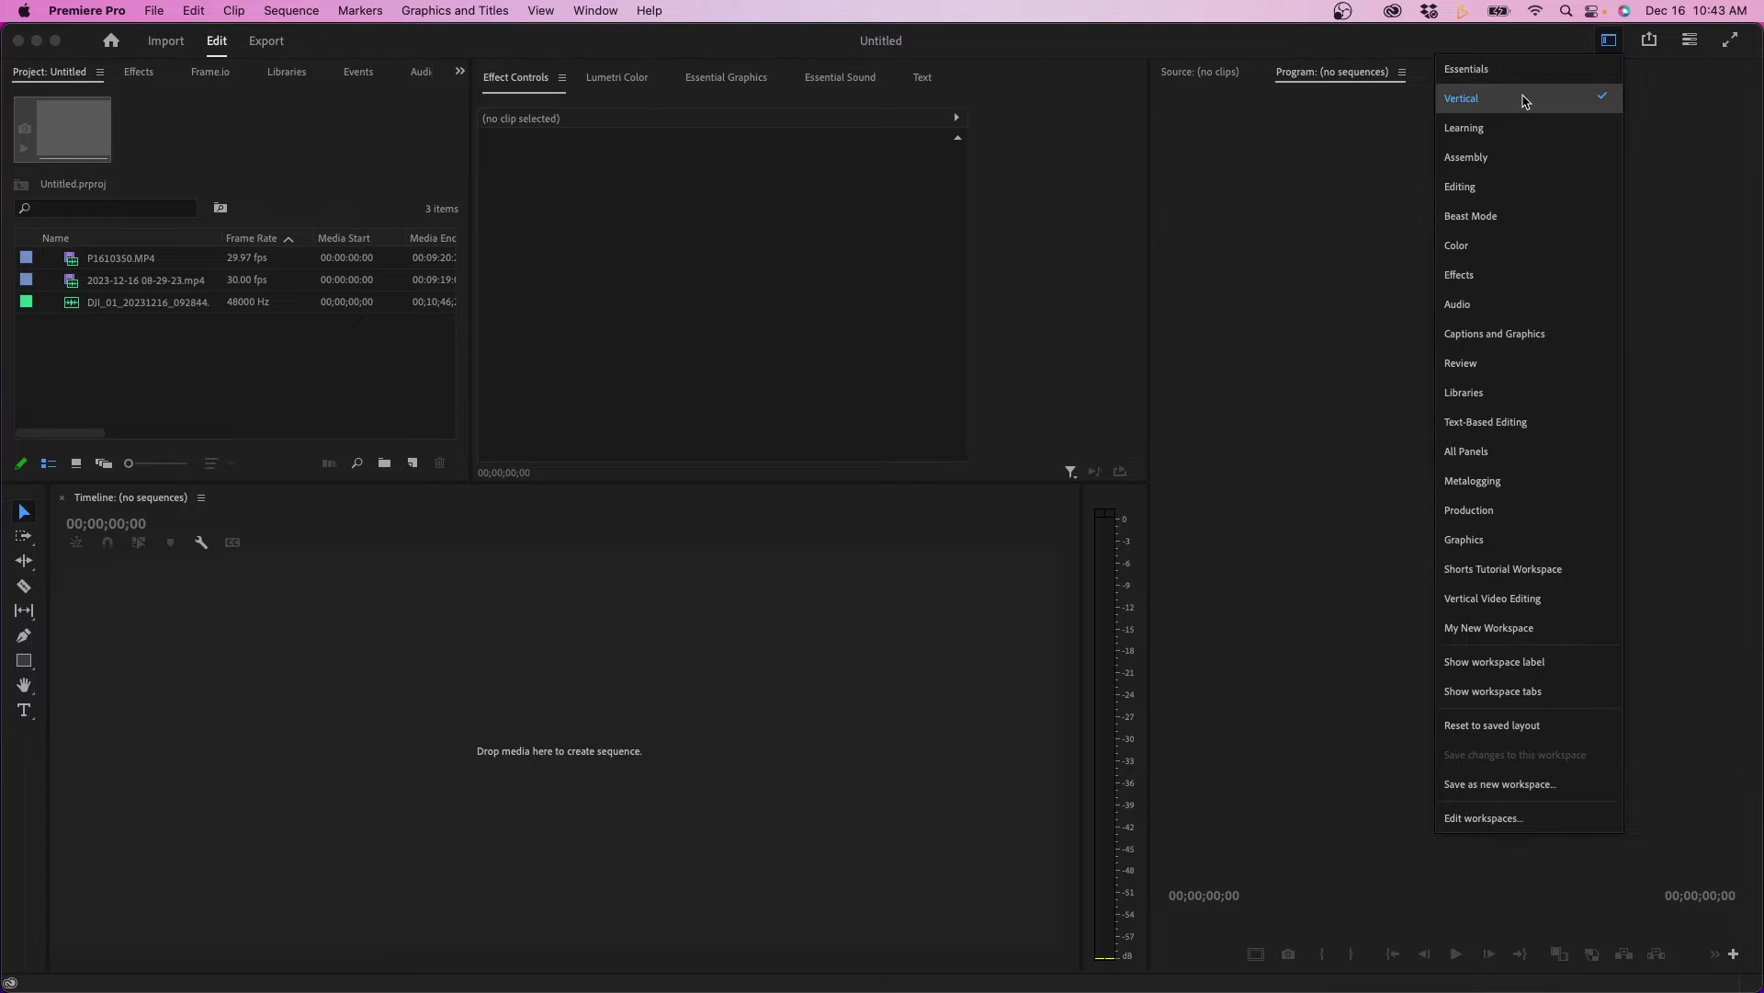
pyautogui.click(1525, 99)
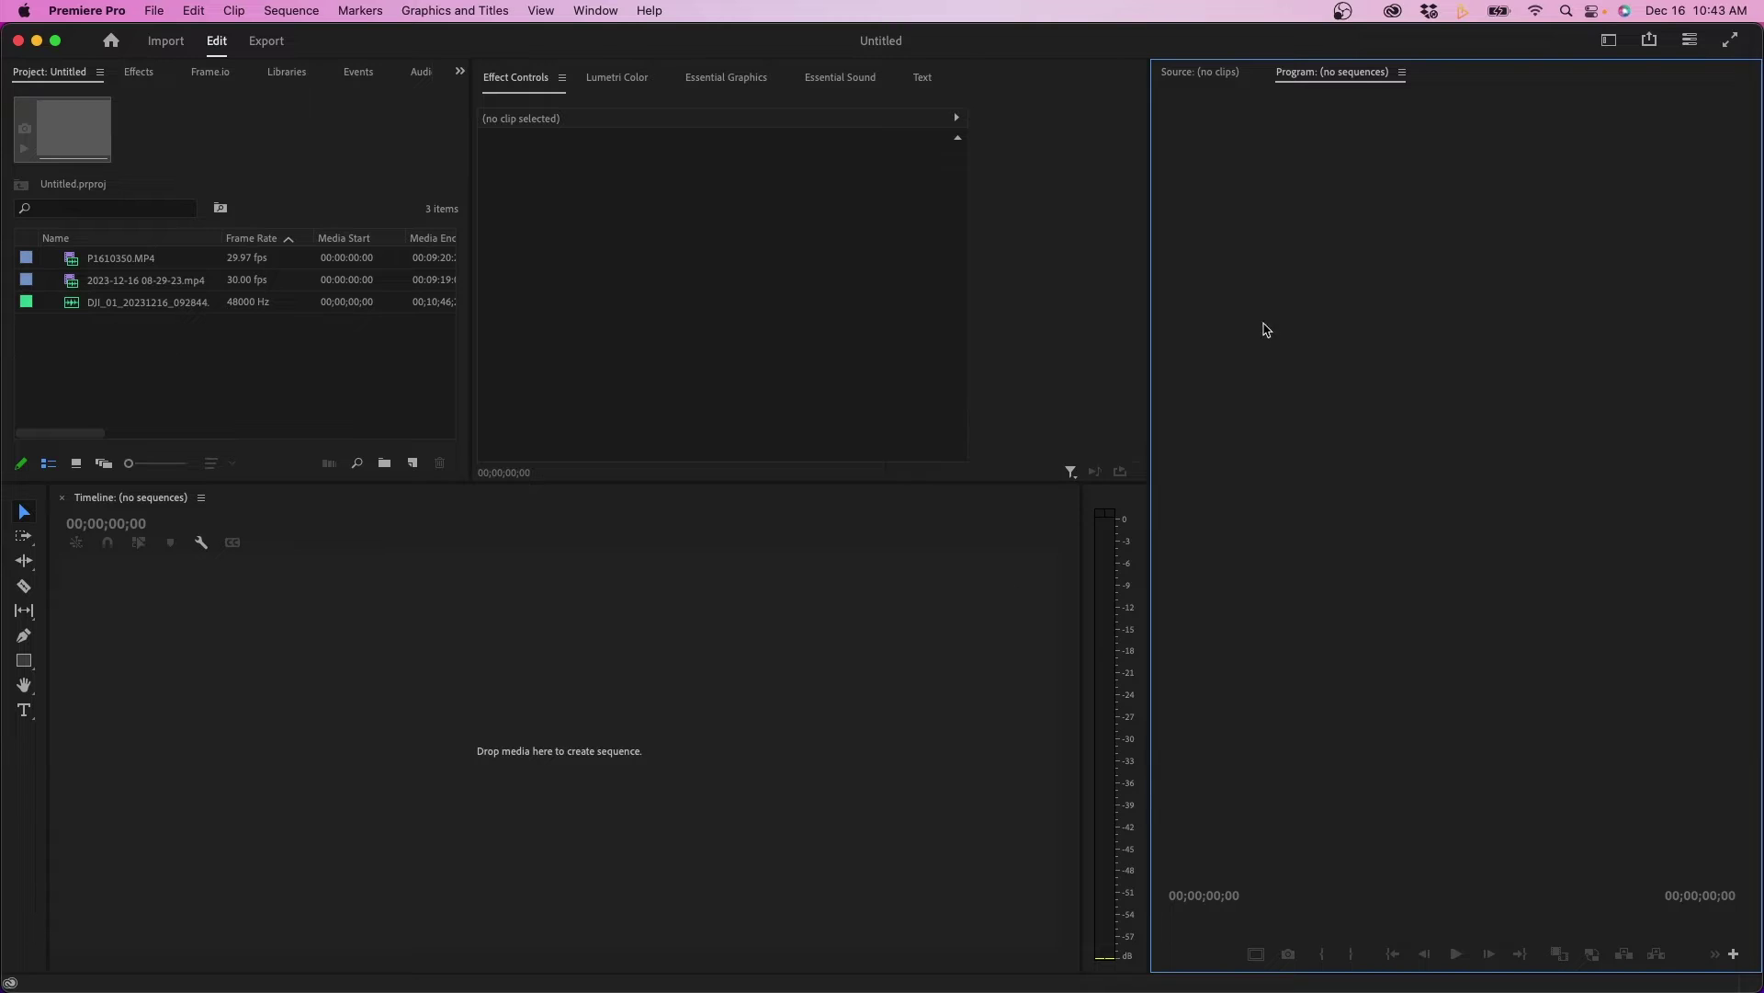
# Try the Editing workspace for comparison, and return to the Vertical workspace.
pyautogui.click(1608, 39)
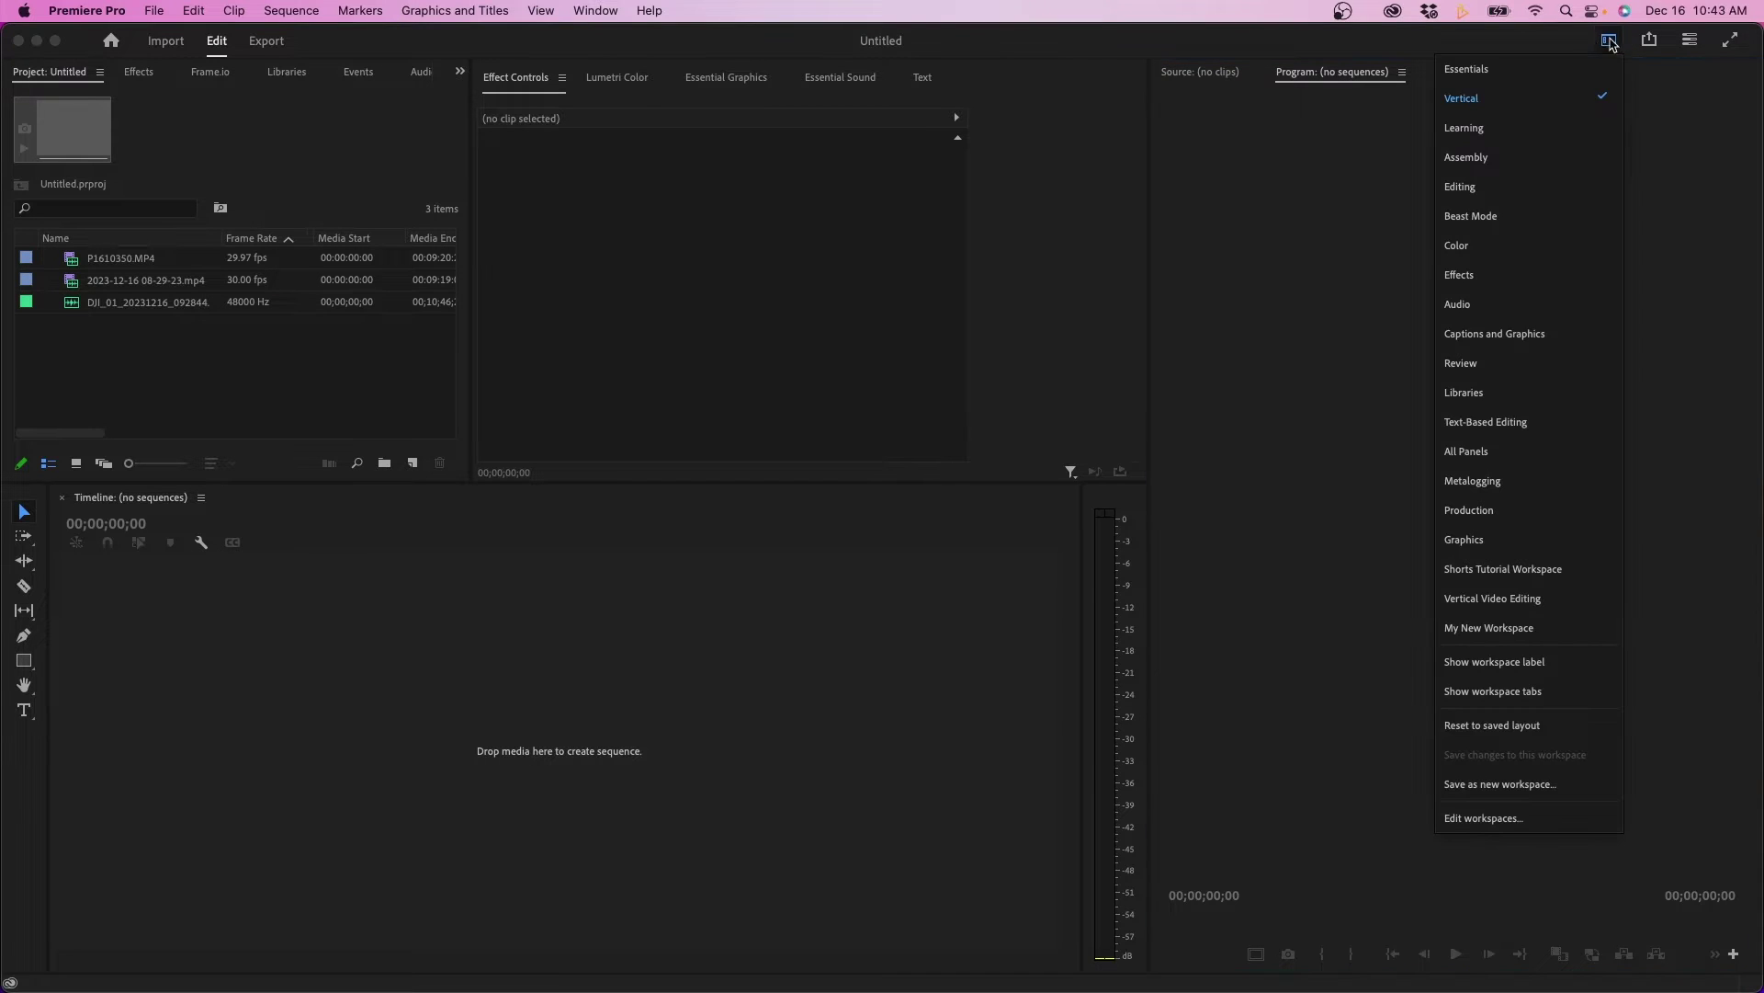
pyautogui.click(1511, 187)
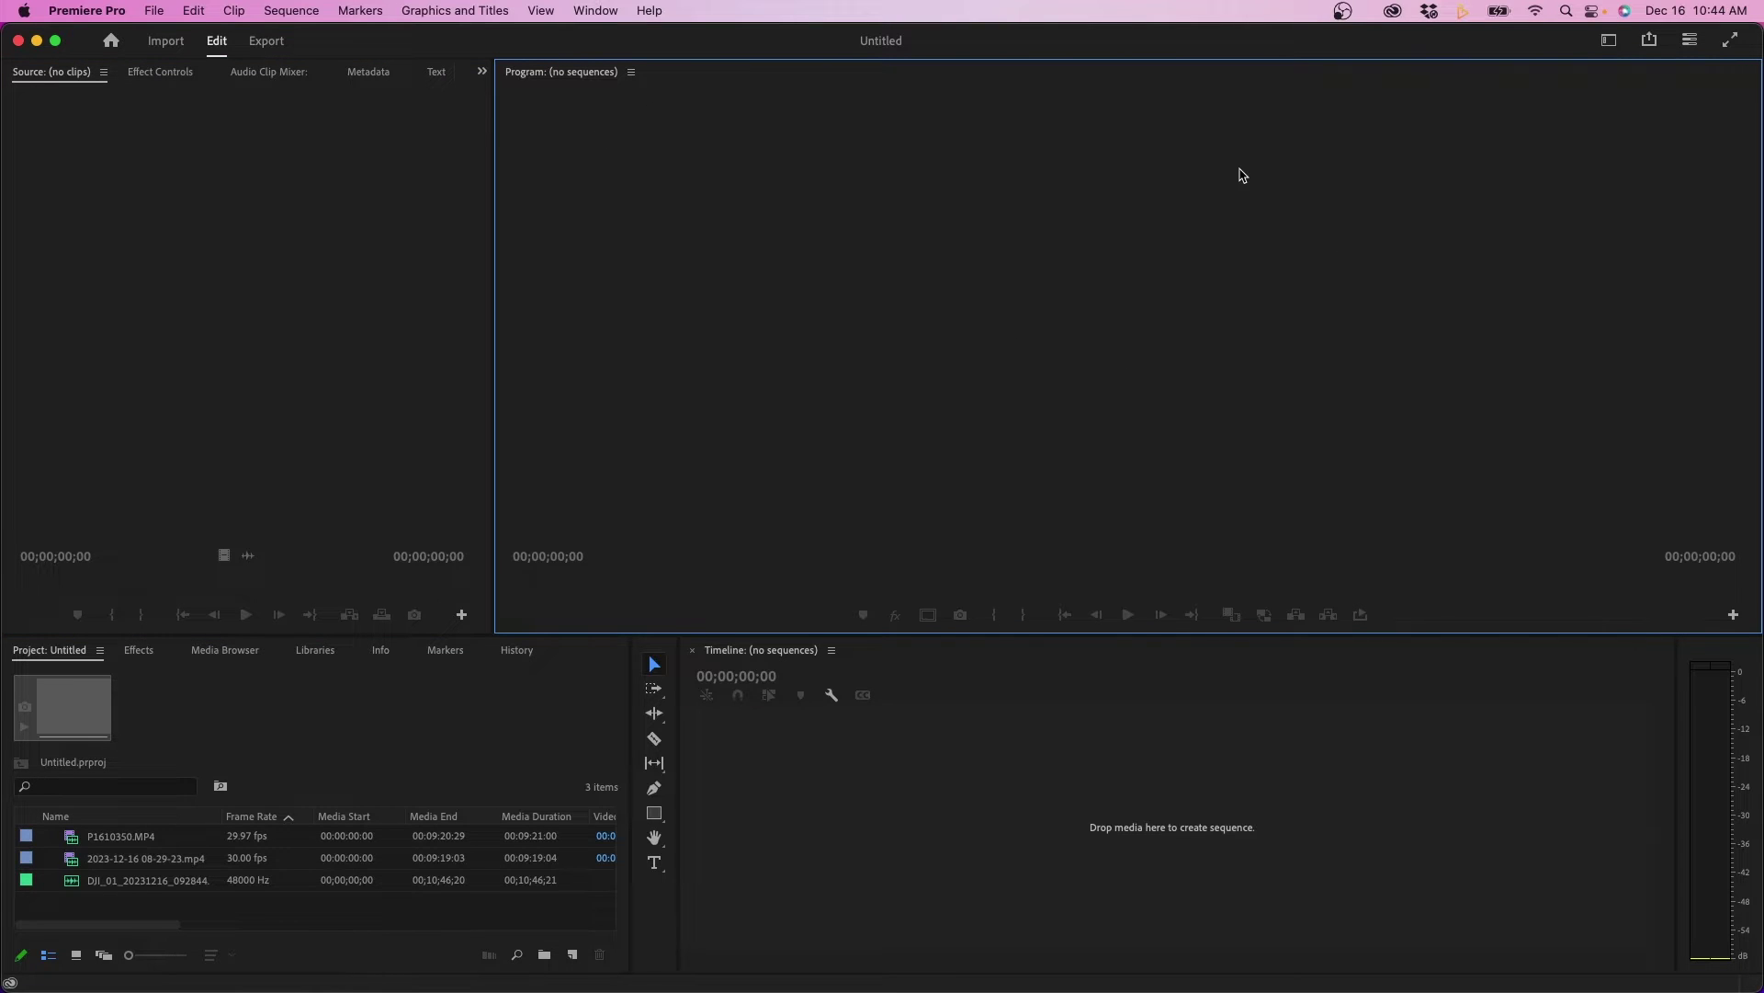
pyautogui.click(1608, 39)
pyautogui.click(1537, 99)
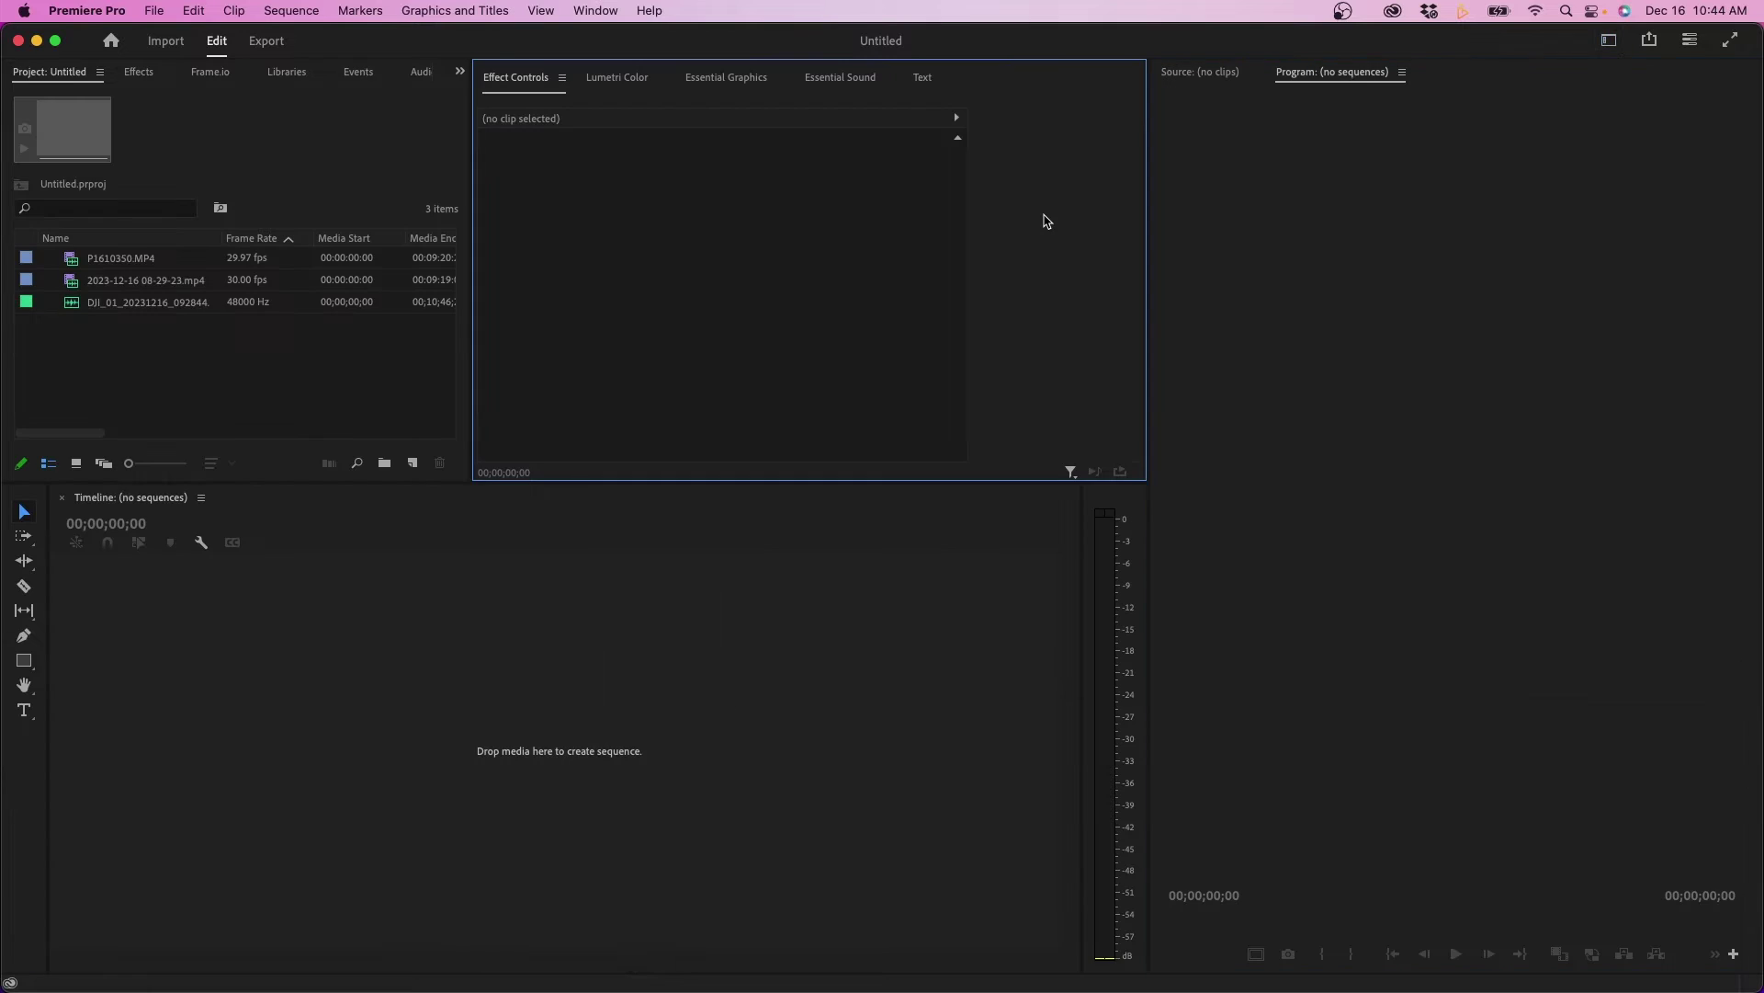
# Create a new sequence from the Social Media Portrait 9x16 30 fps preset, keeping the default name Sequence 01.
pyautogui.moveTo(134, 338); pyautogui.dragTo(77, 245)
pyautogui.click(202, 395)
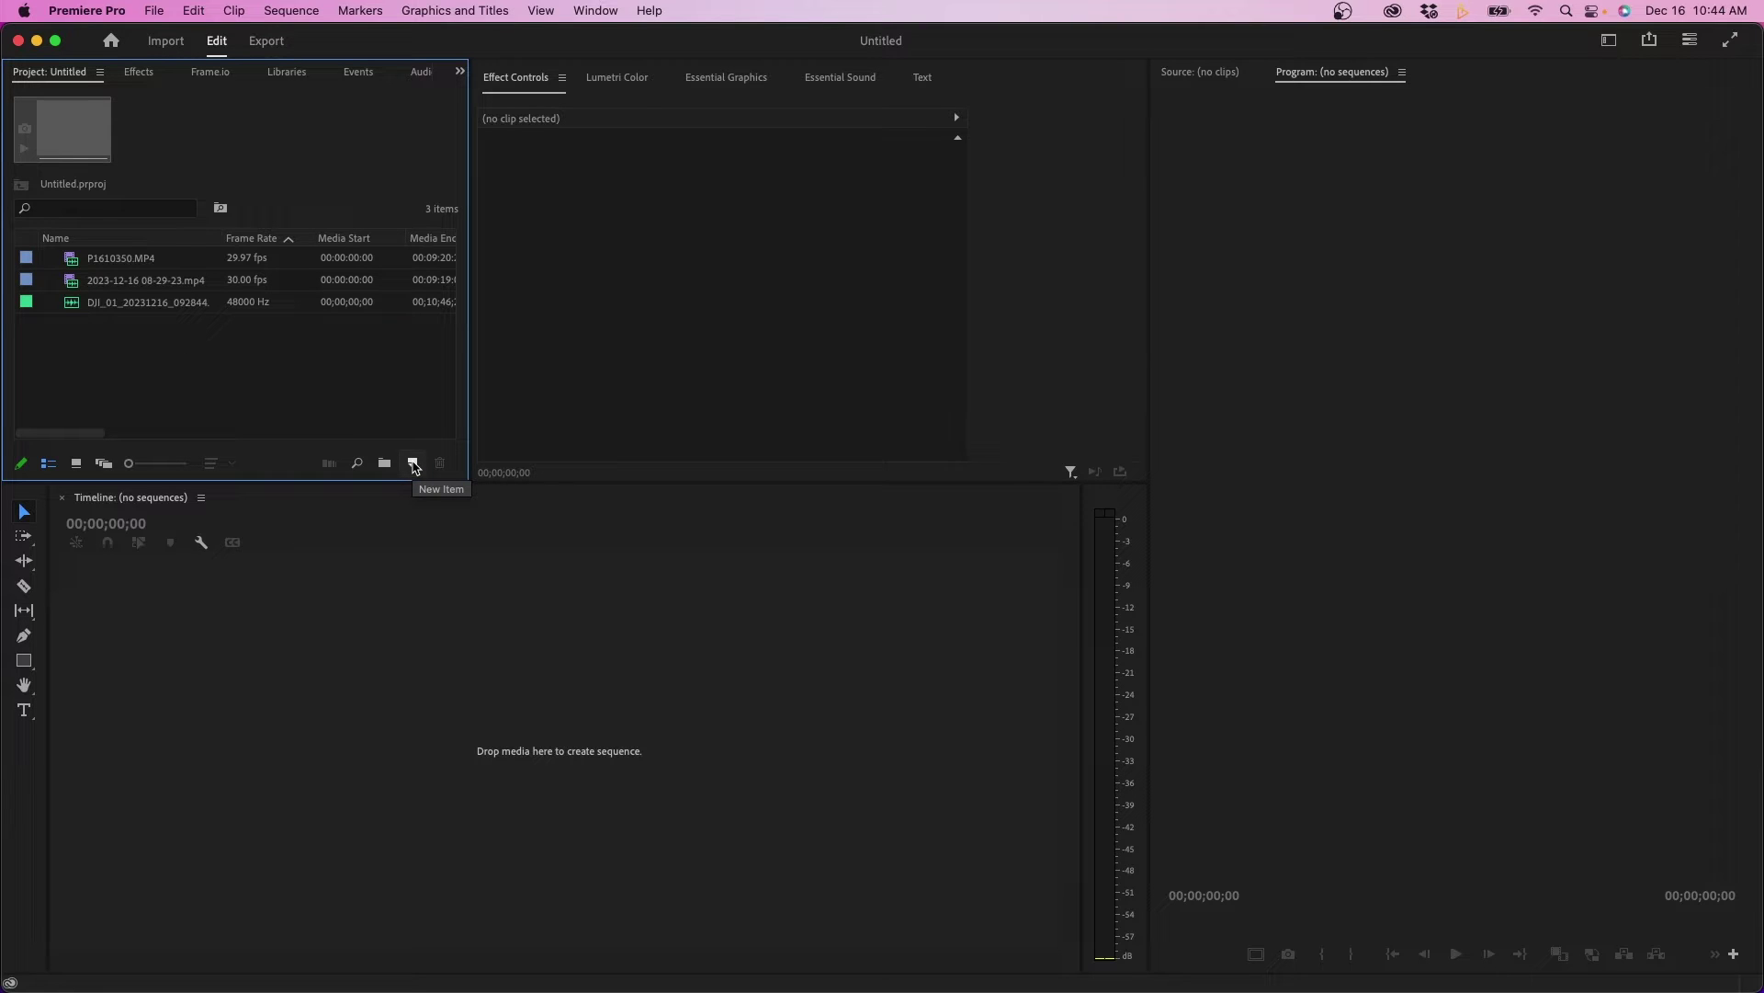
pyautogui.click(414, 464)
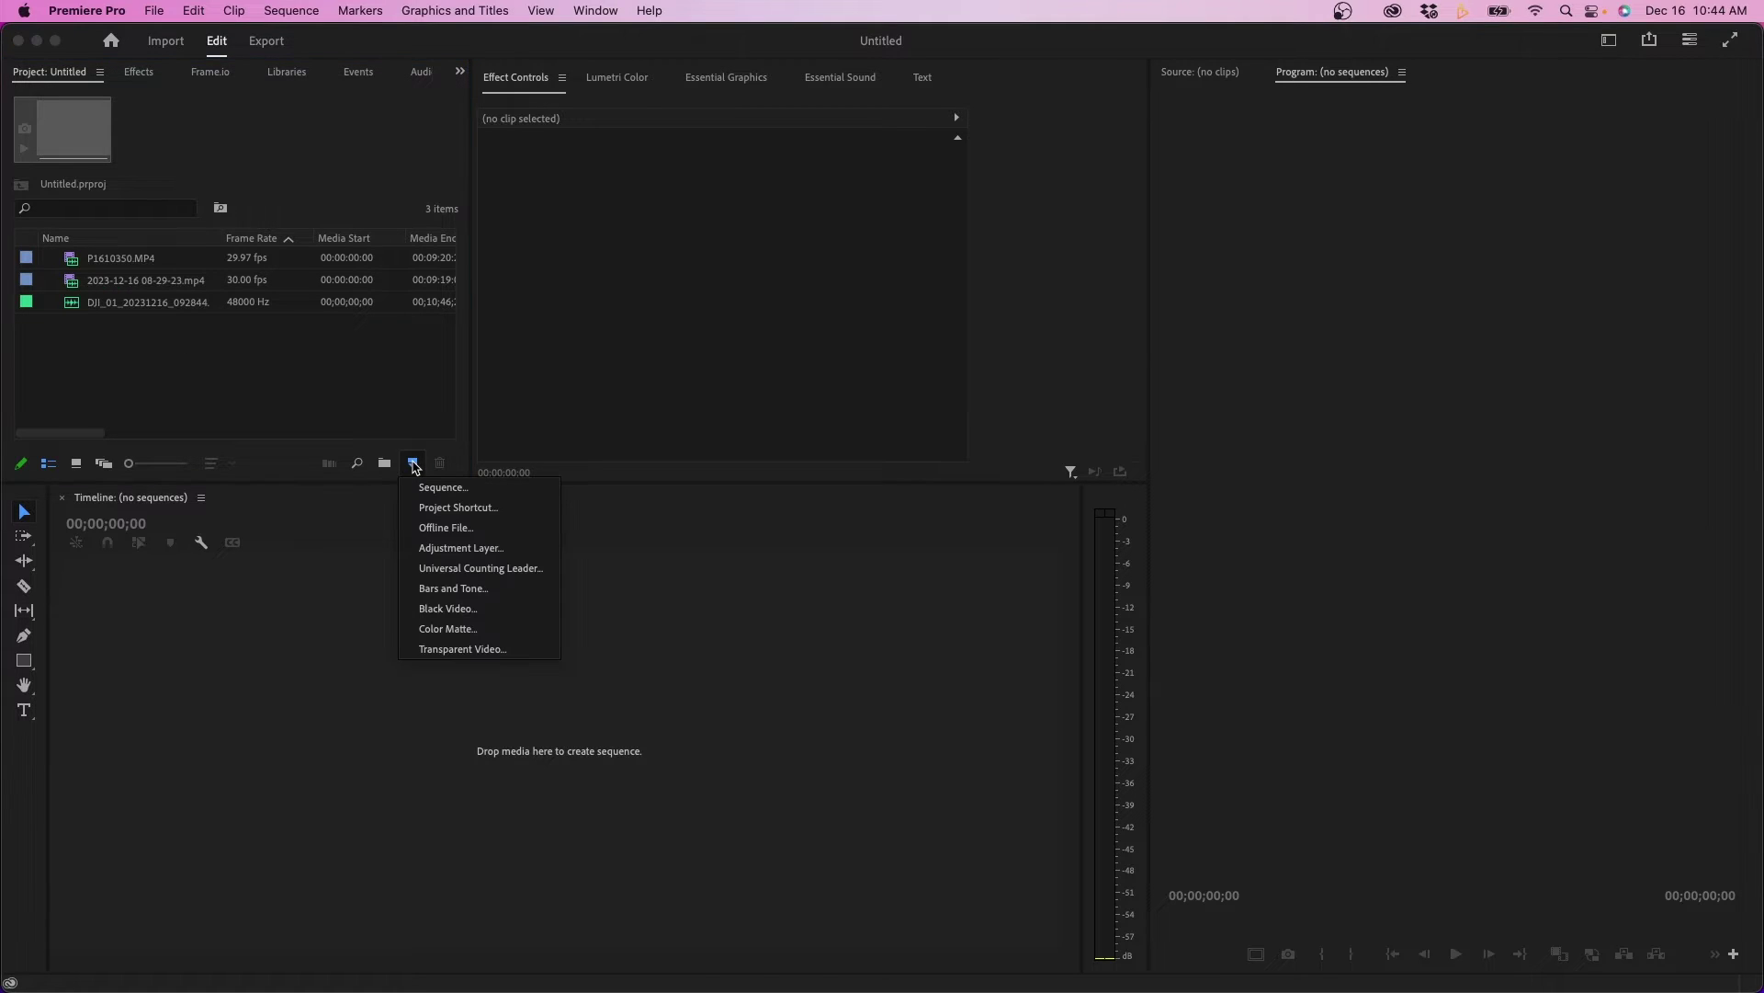
pyautogui.click(480, 488)
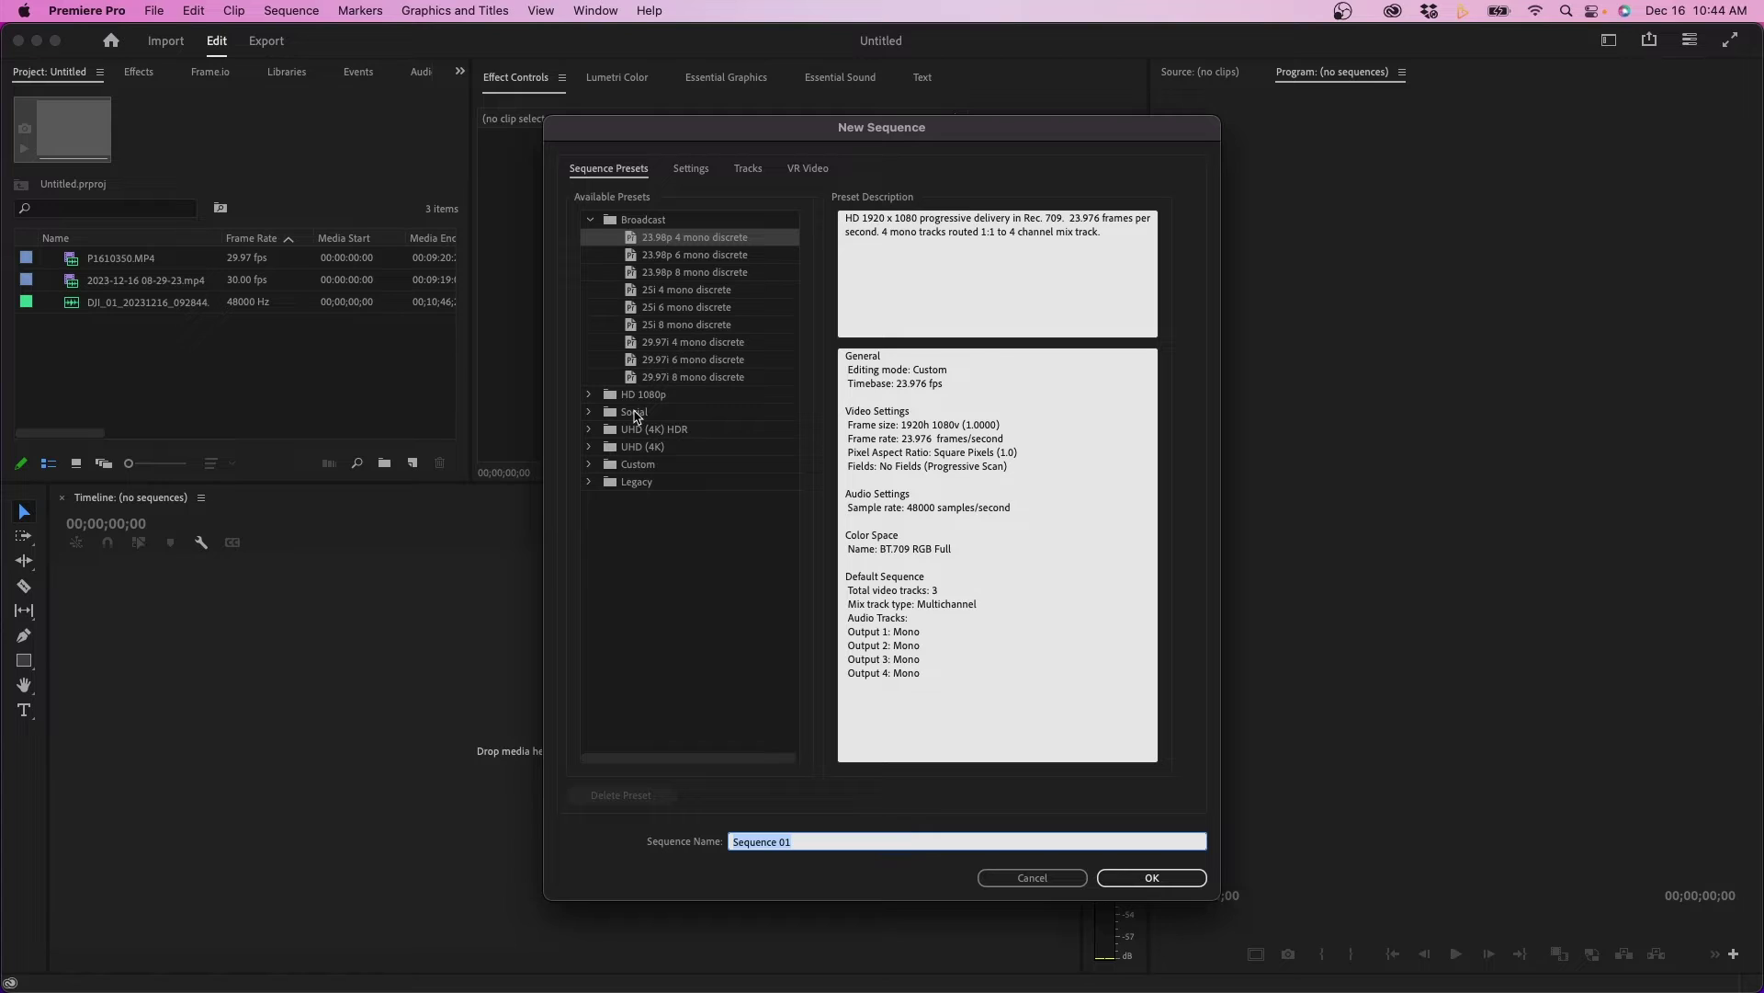
pyautogui.click(589, 415)
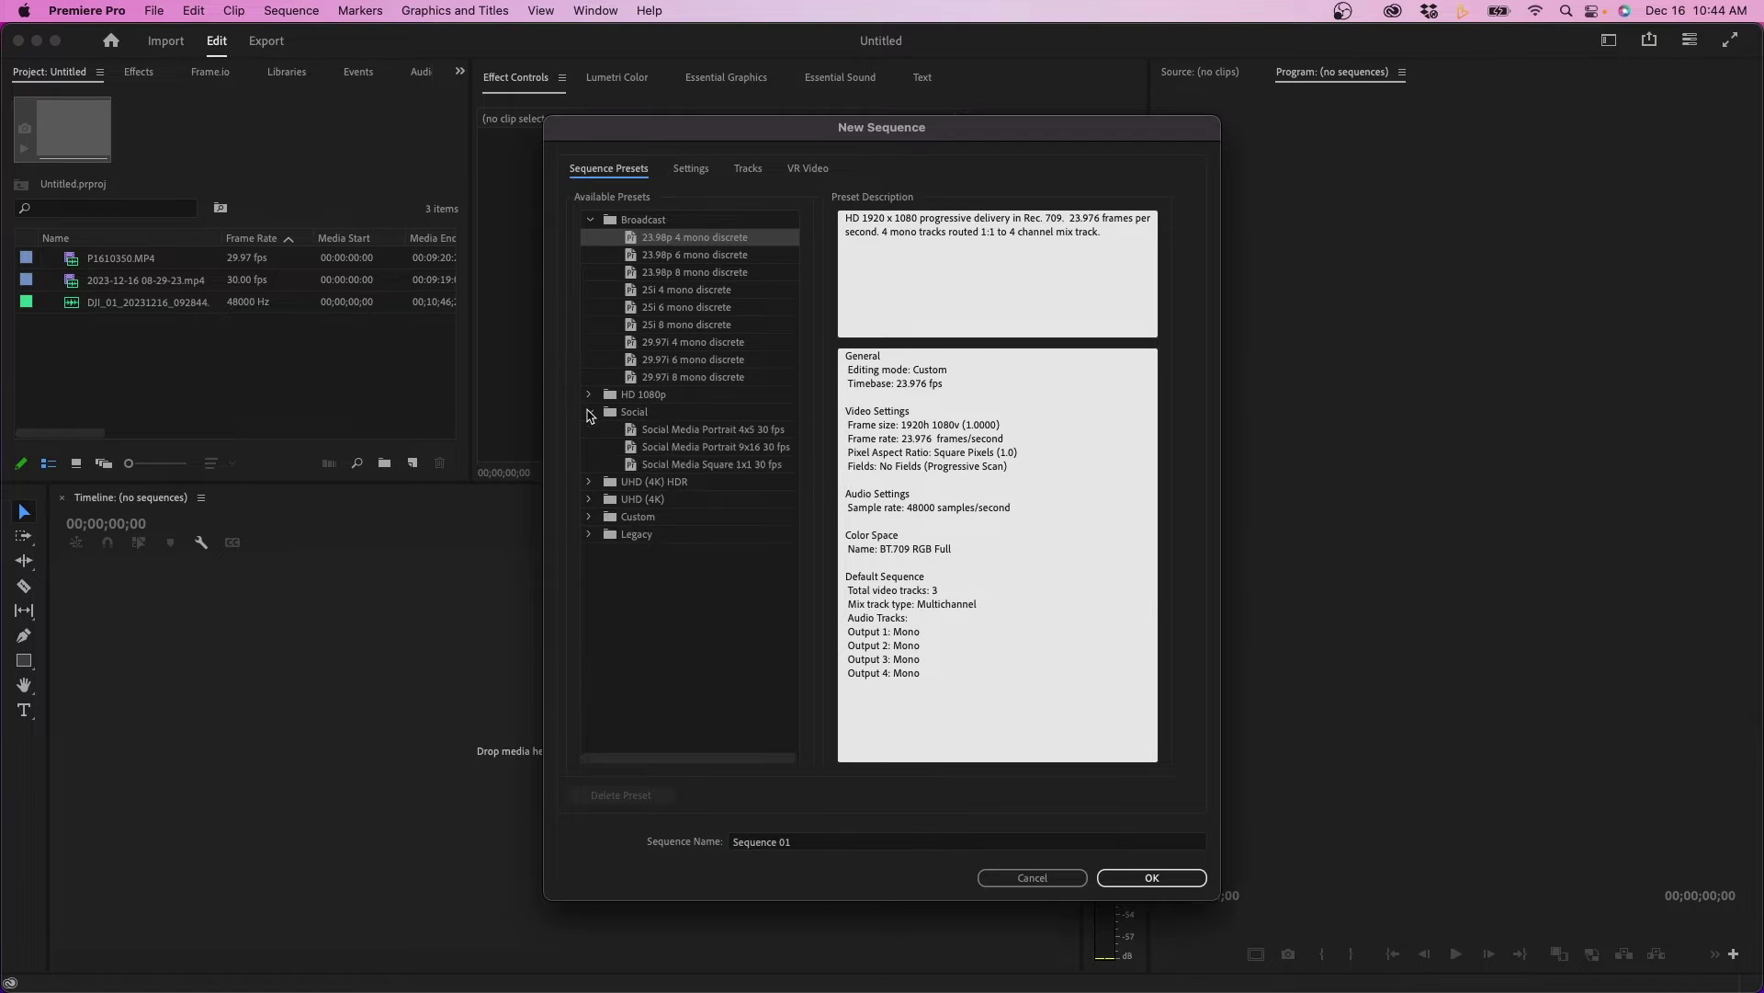
pyautogui.click(632, 413)
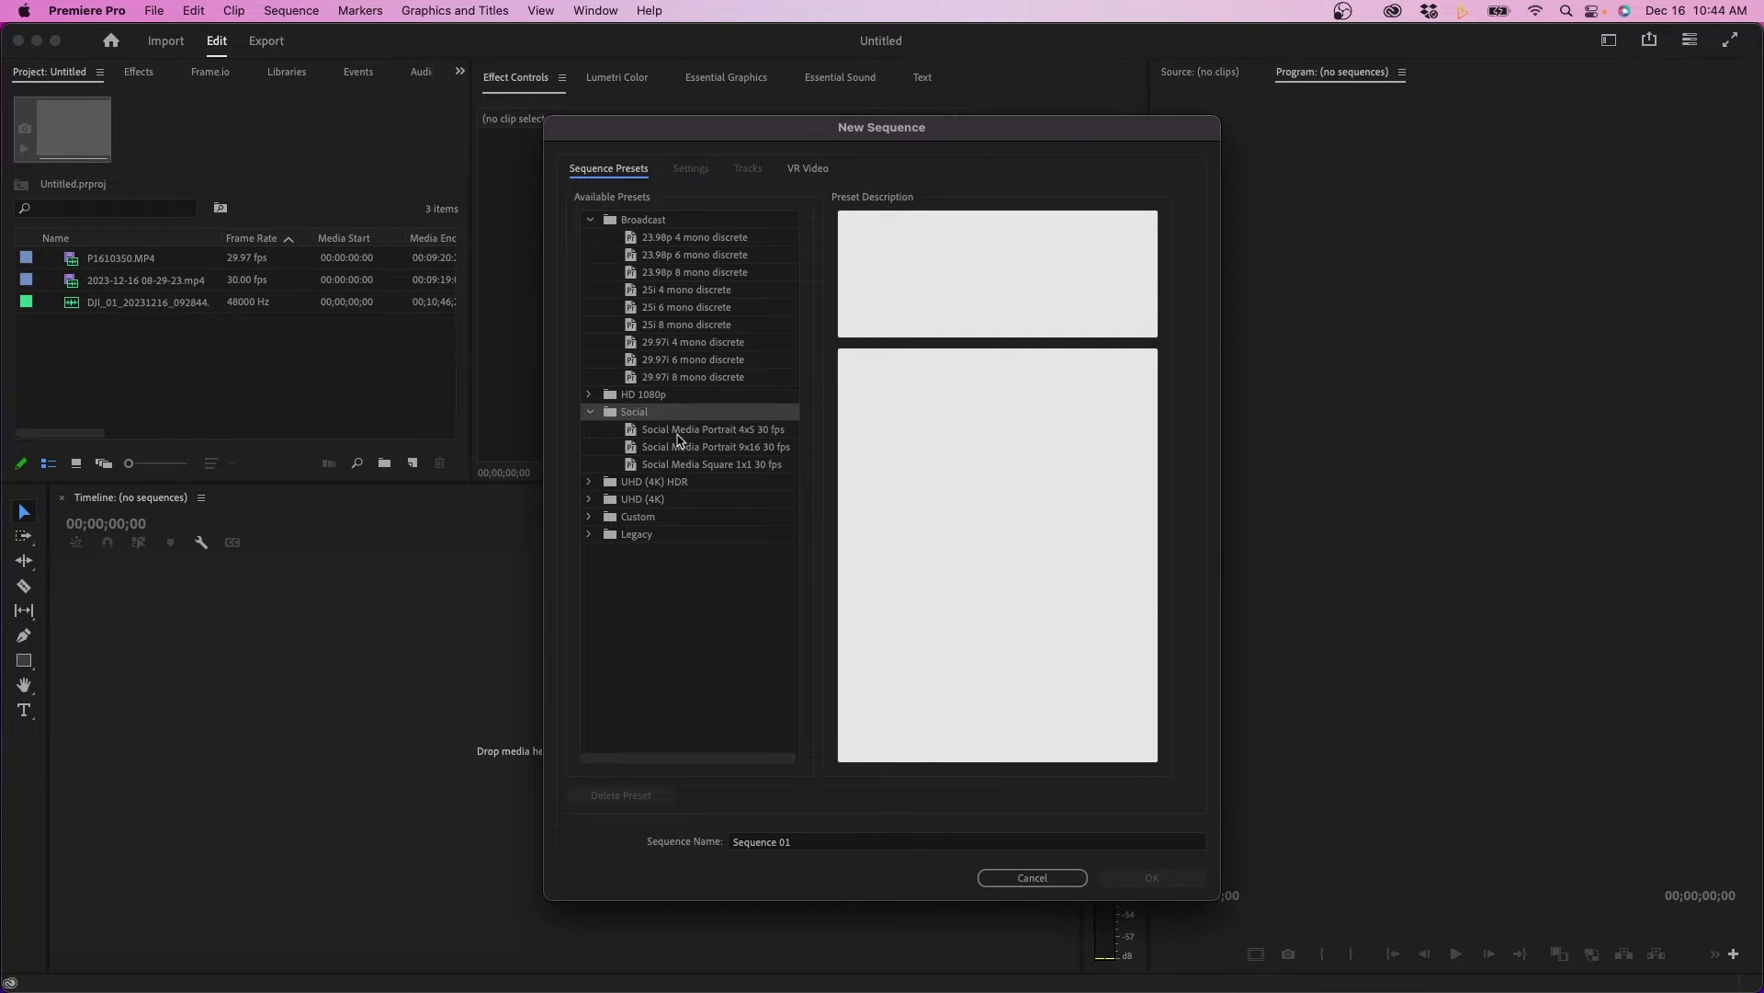
pyautogui.click(711, 450)
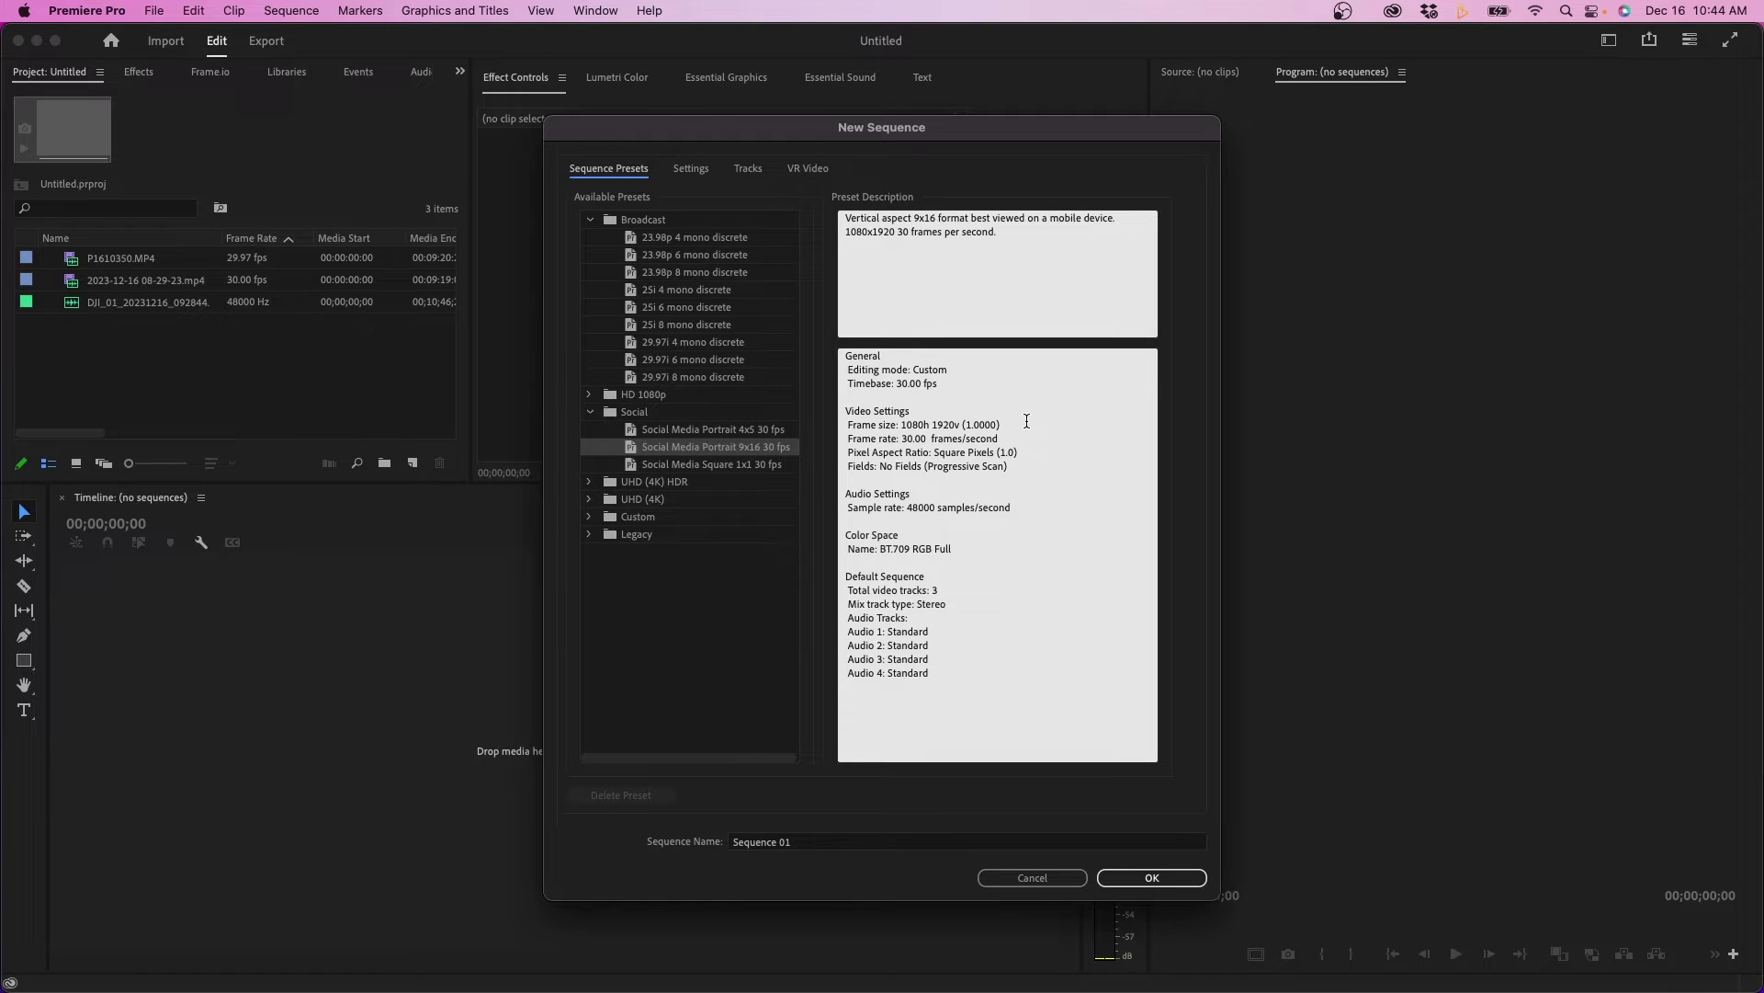
pyautogui.click(1149, 880)
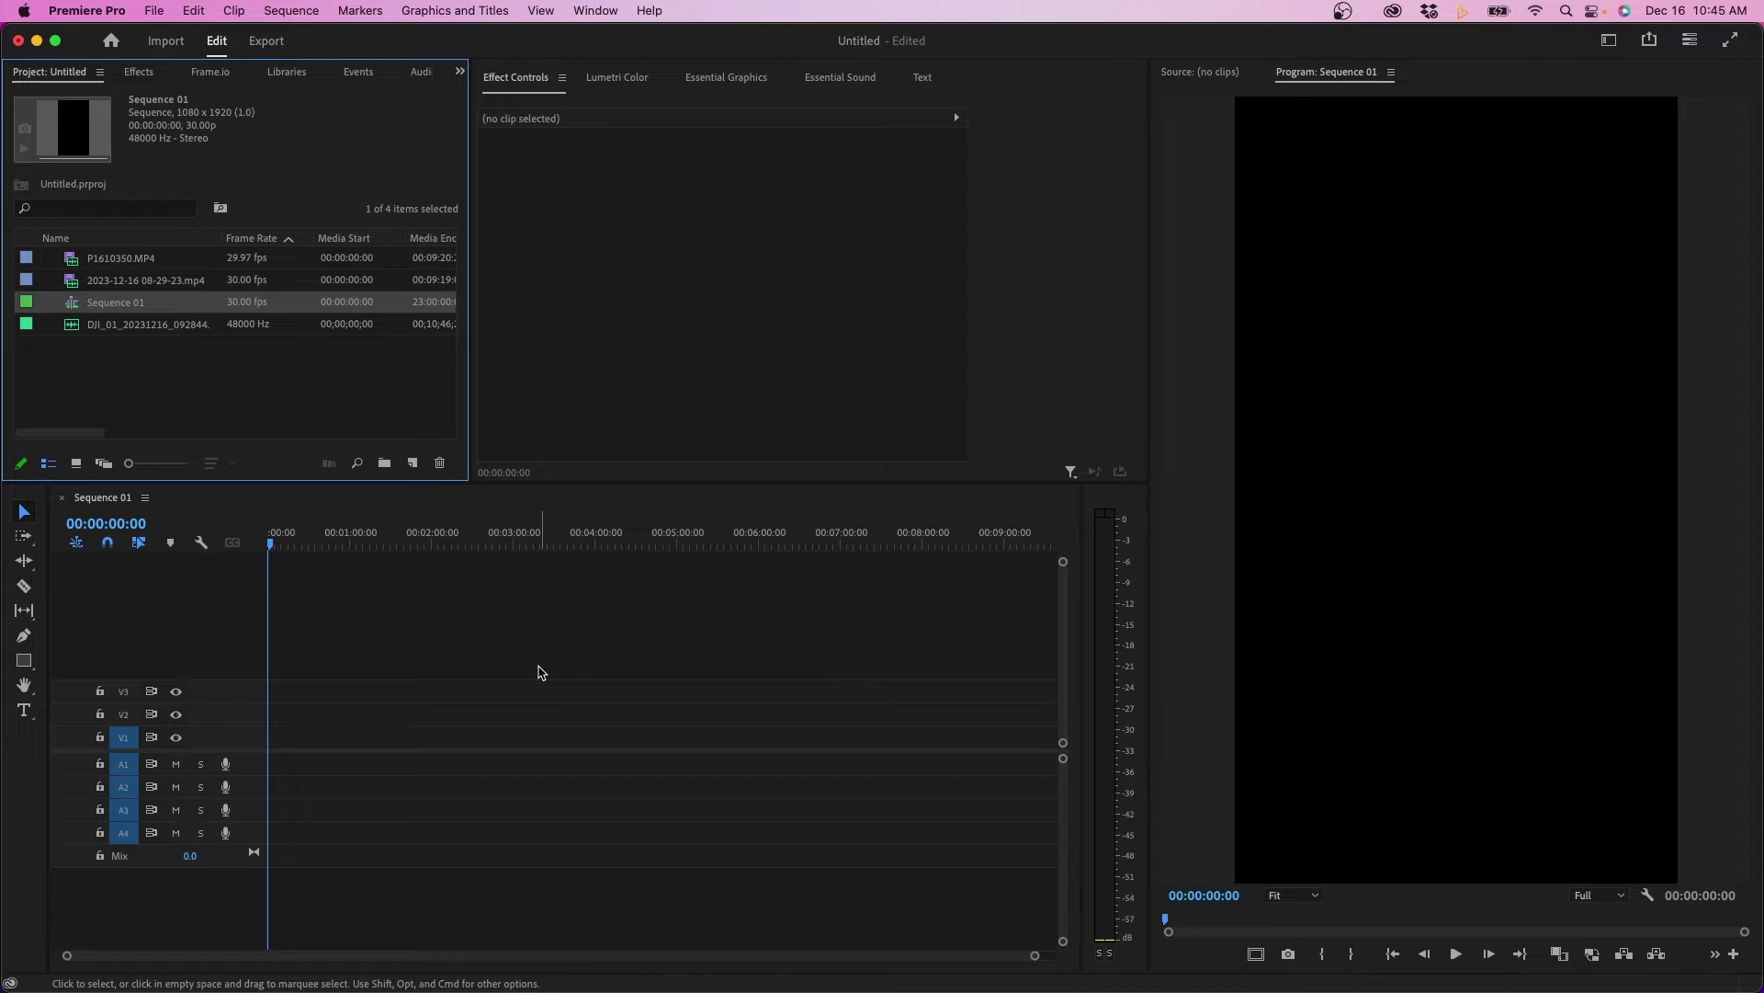
# Review the sequence settings of Sequence 01, checking timebase, frame size, working color space and video preview size, and accept them.
pyautogui.click(290, 11)
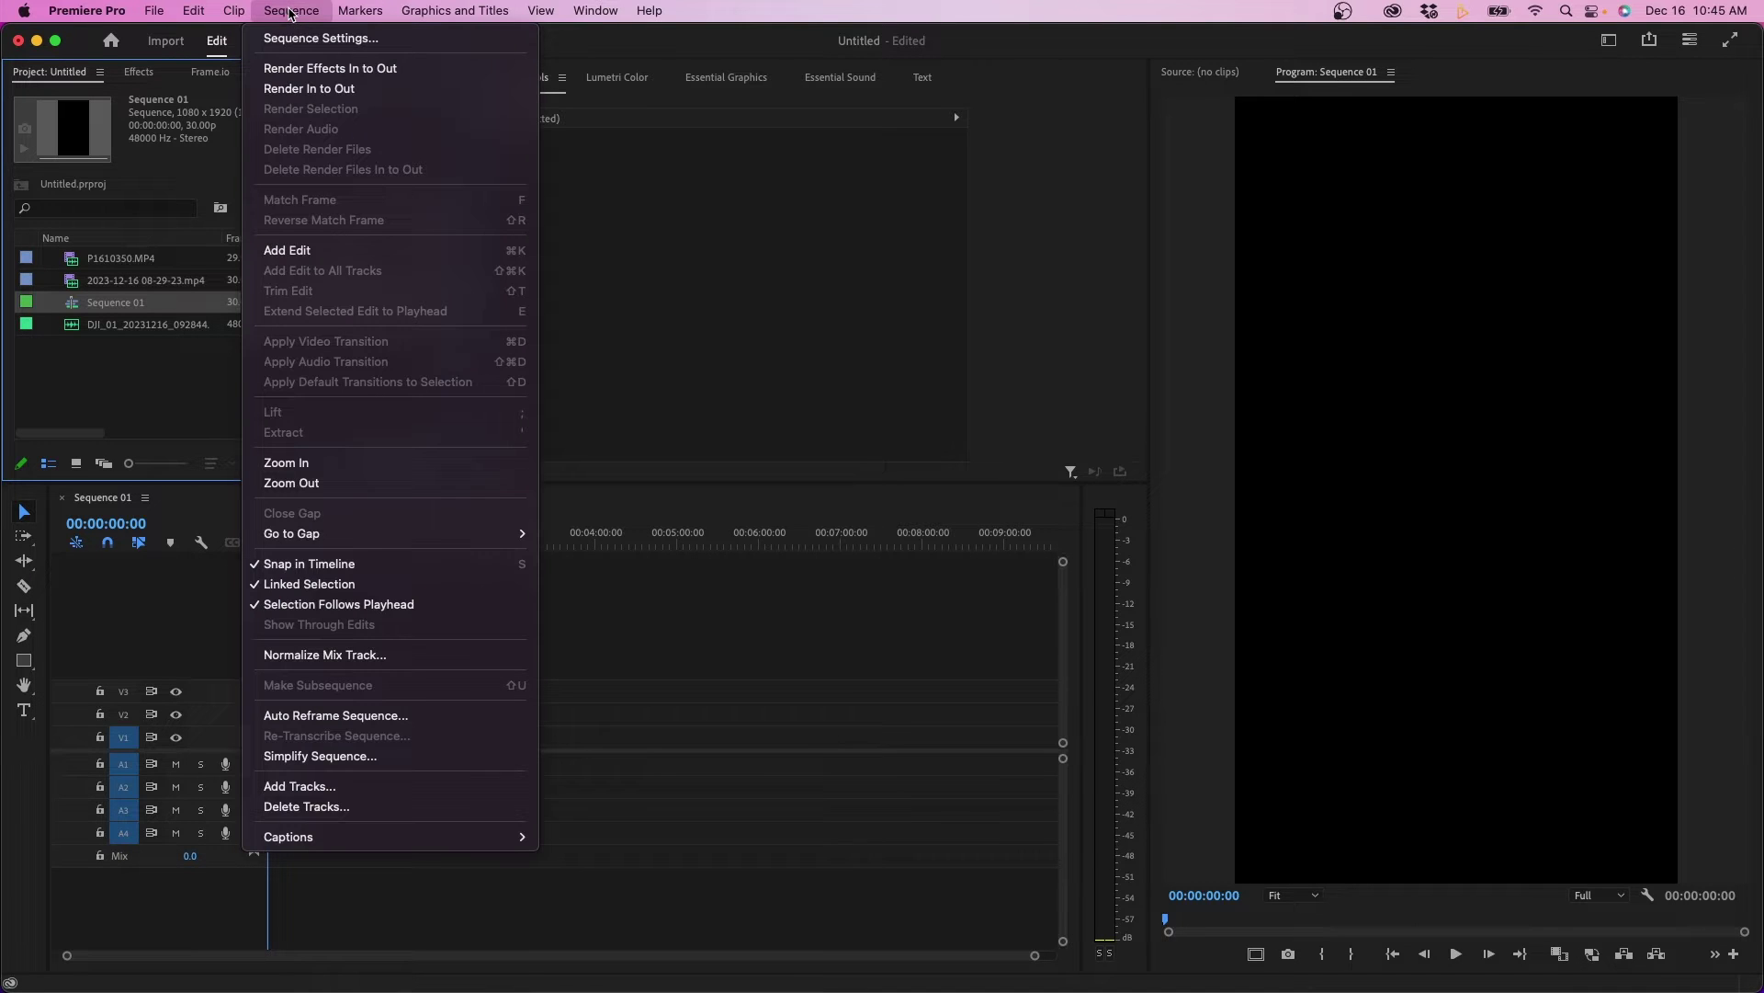
pyautogui.click(290, 37)
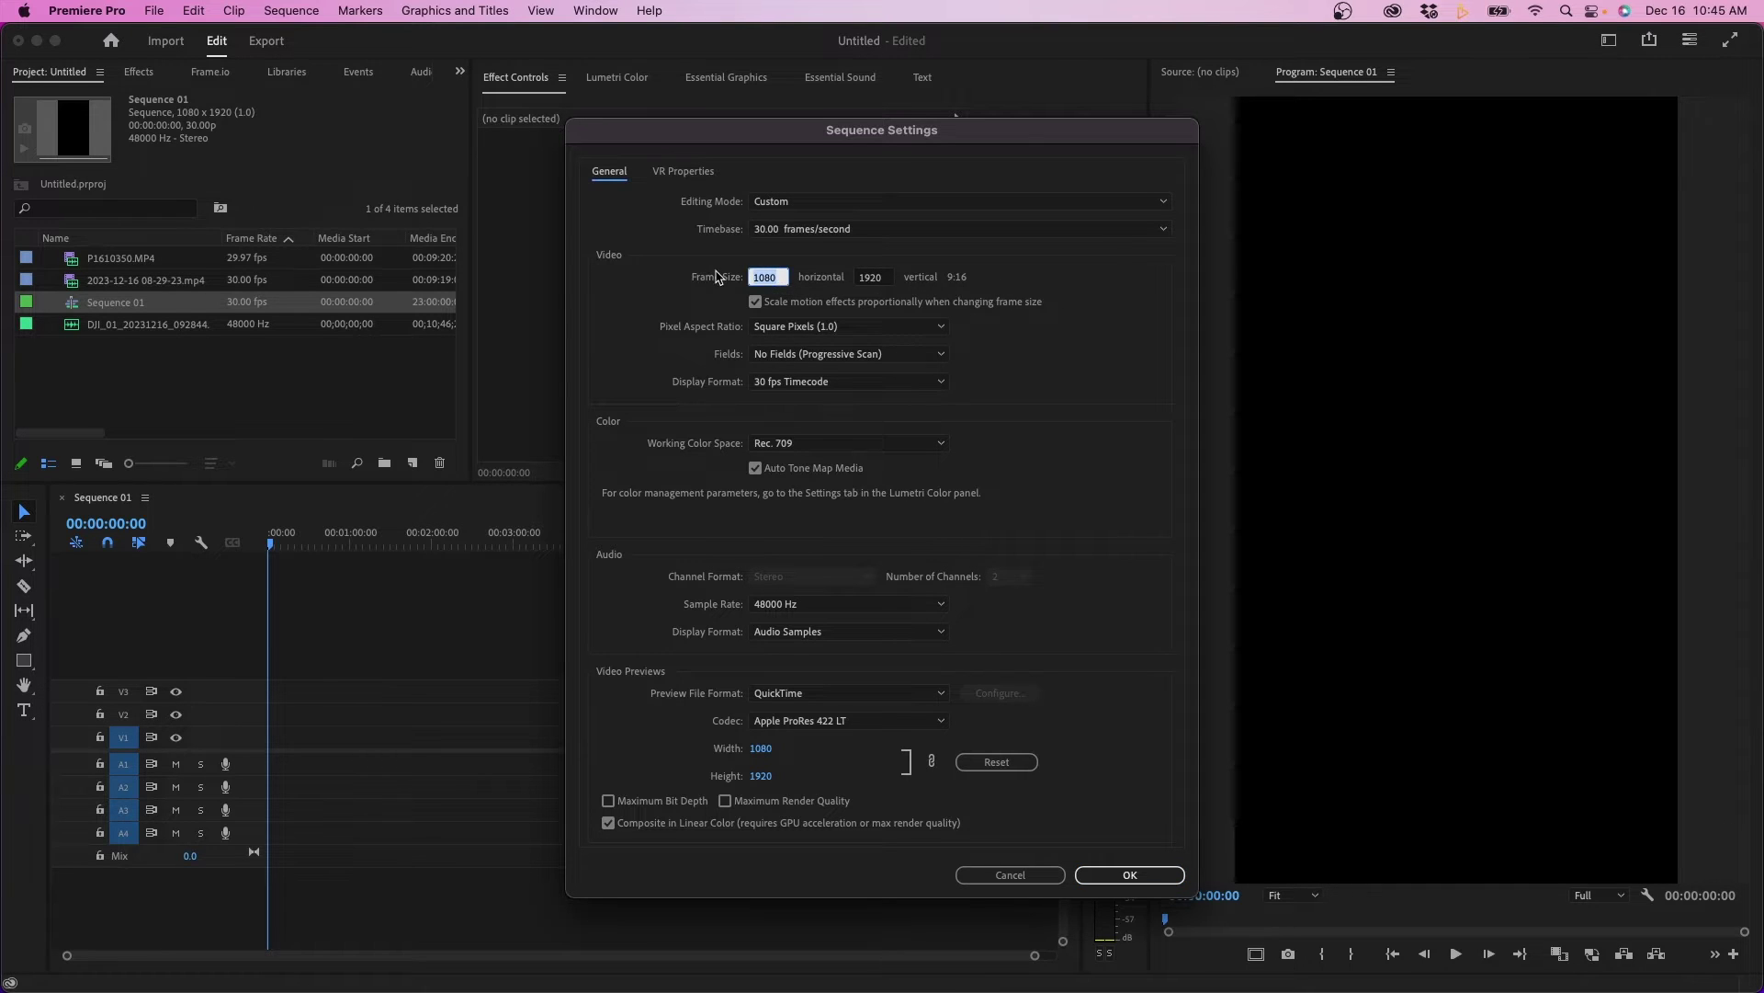
pyautogui.click(877, 230)
pyautogui.click(679, 315)
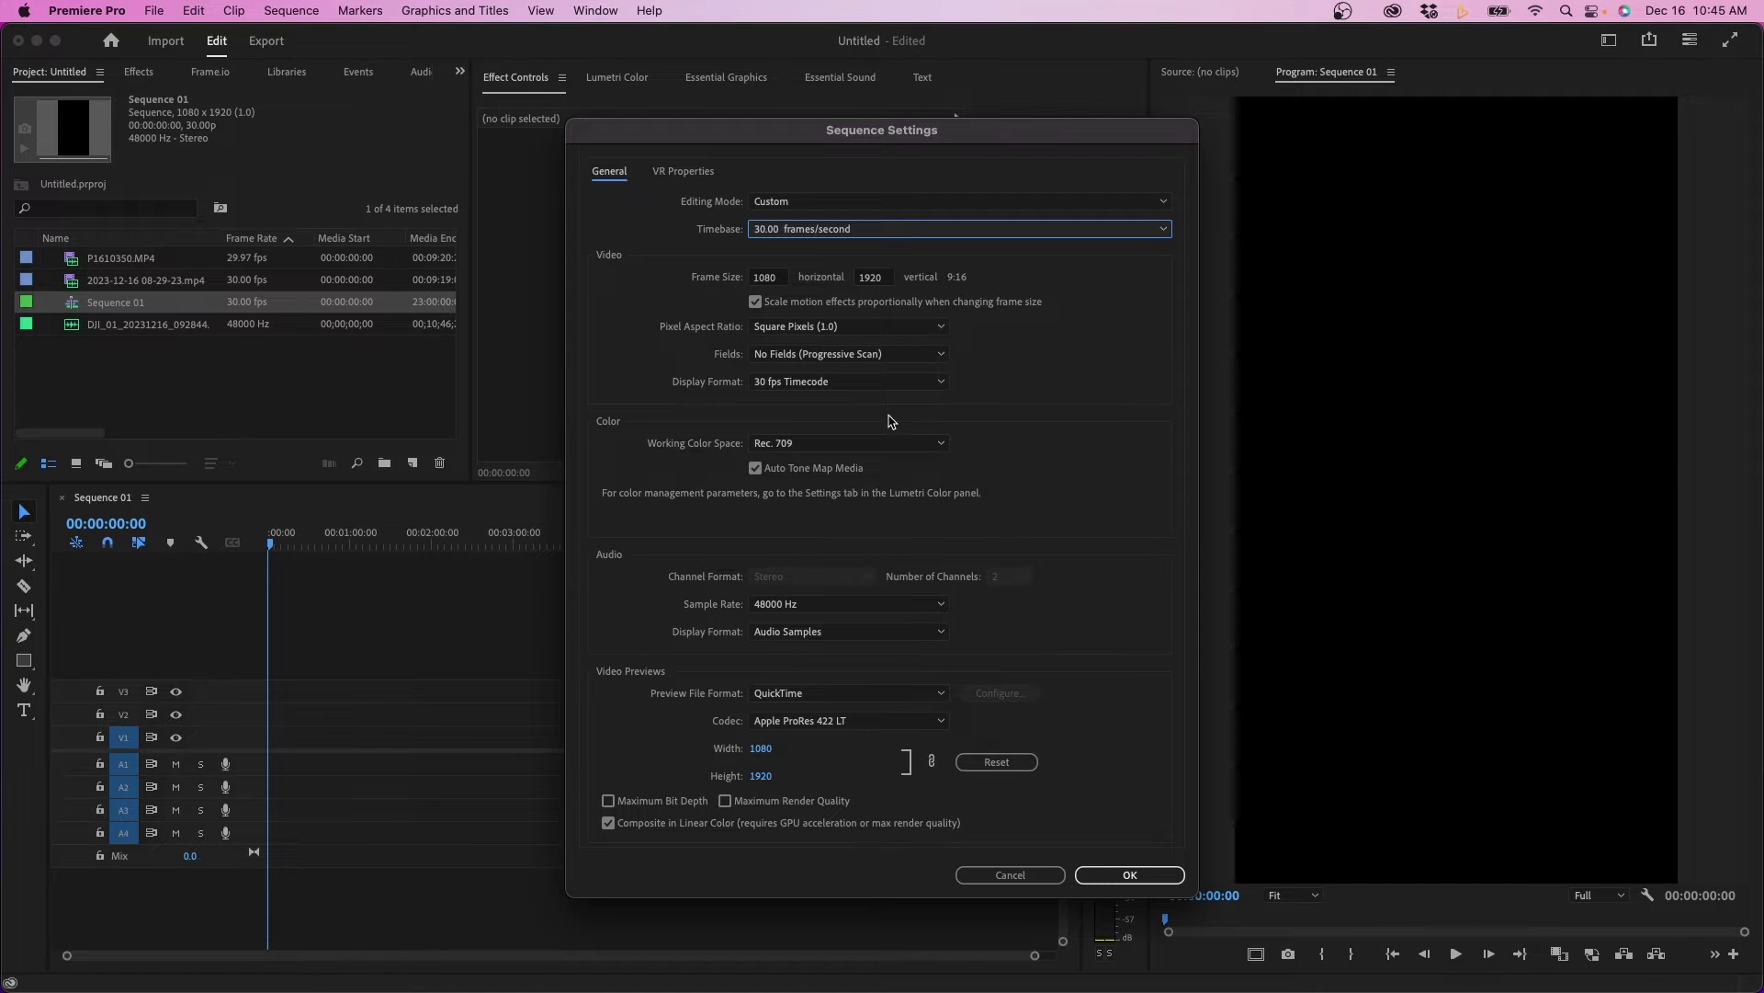
pyautogui.click(756, 470)
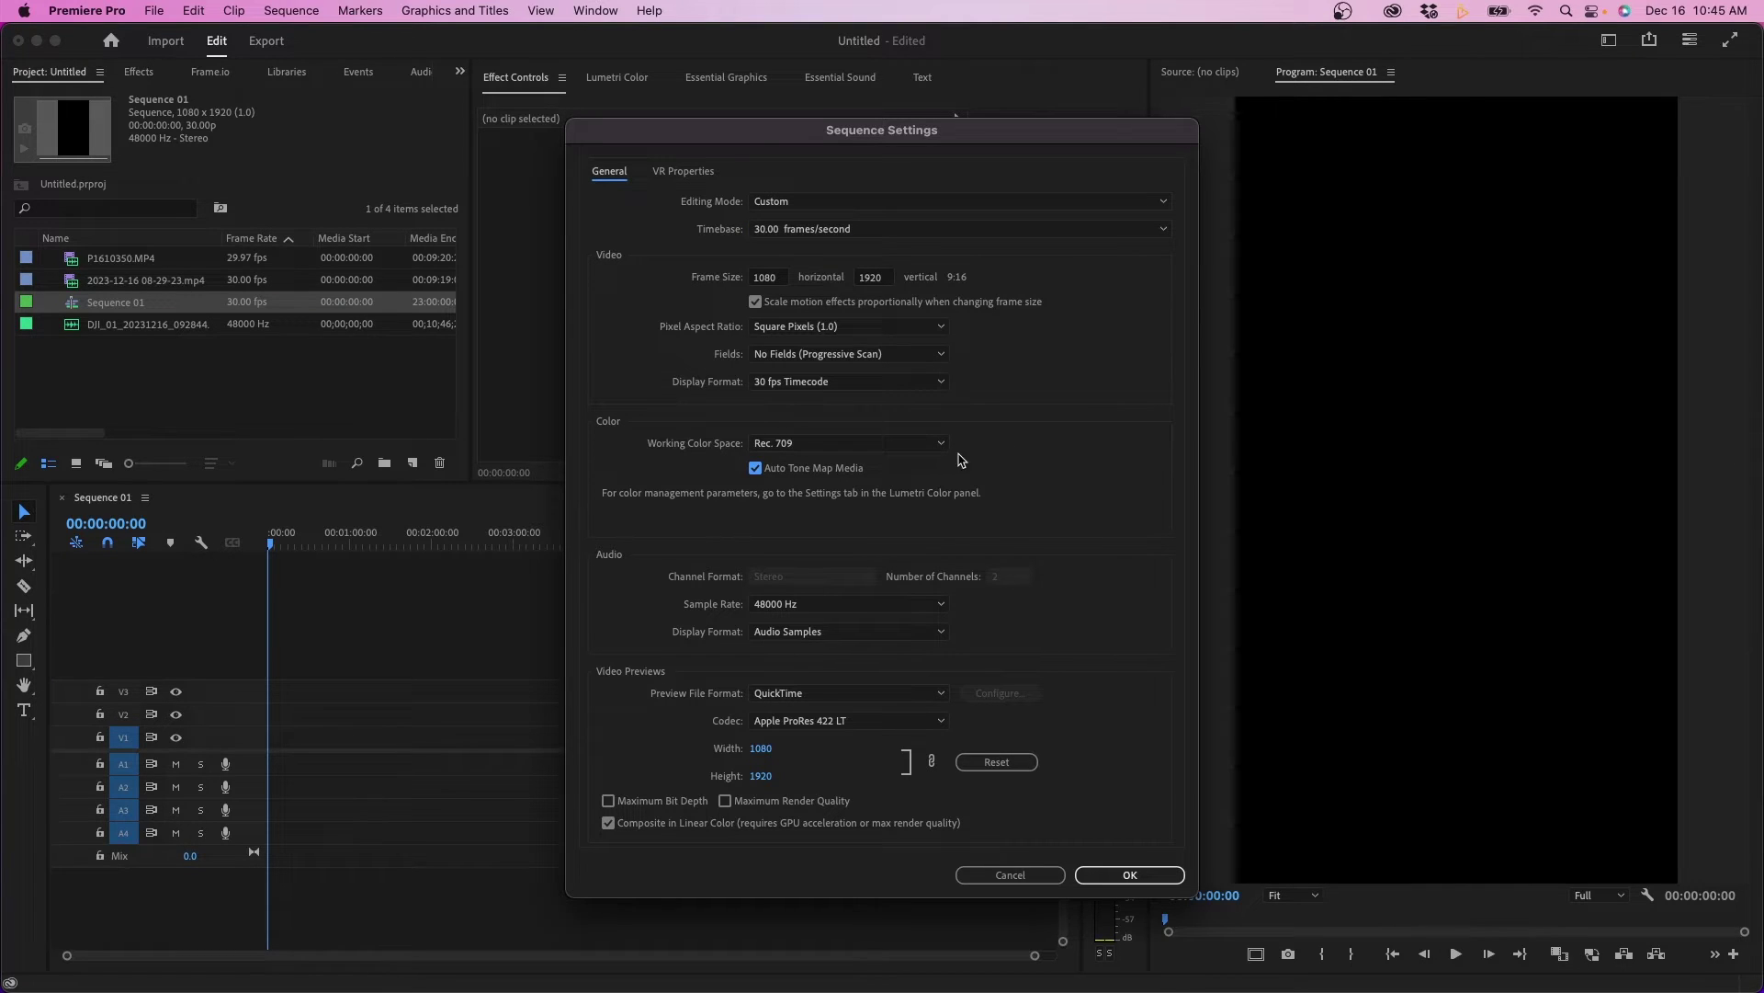
pyautogui.click(836, 449)
pyautogui.click(814, 462)
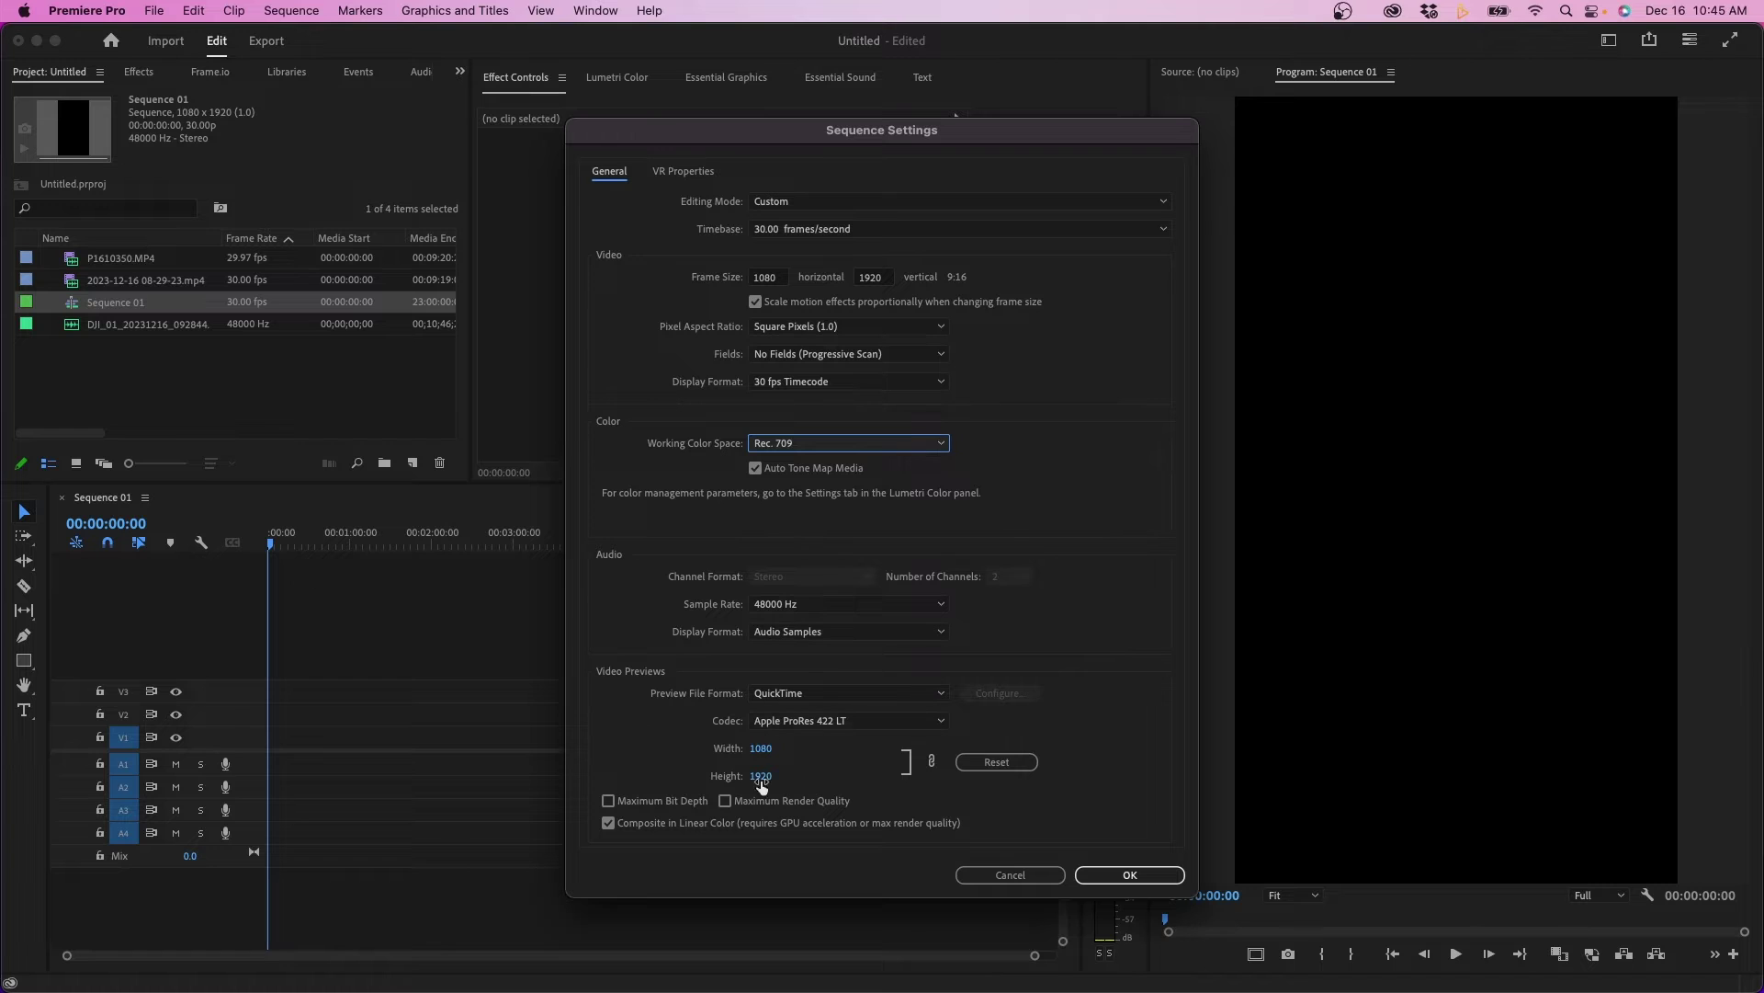
pyautogui.click(1130, 875)
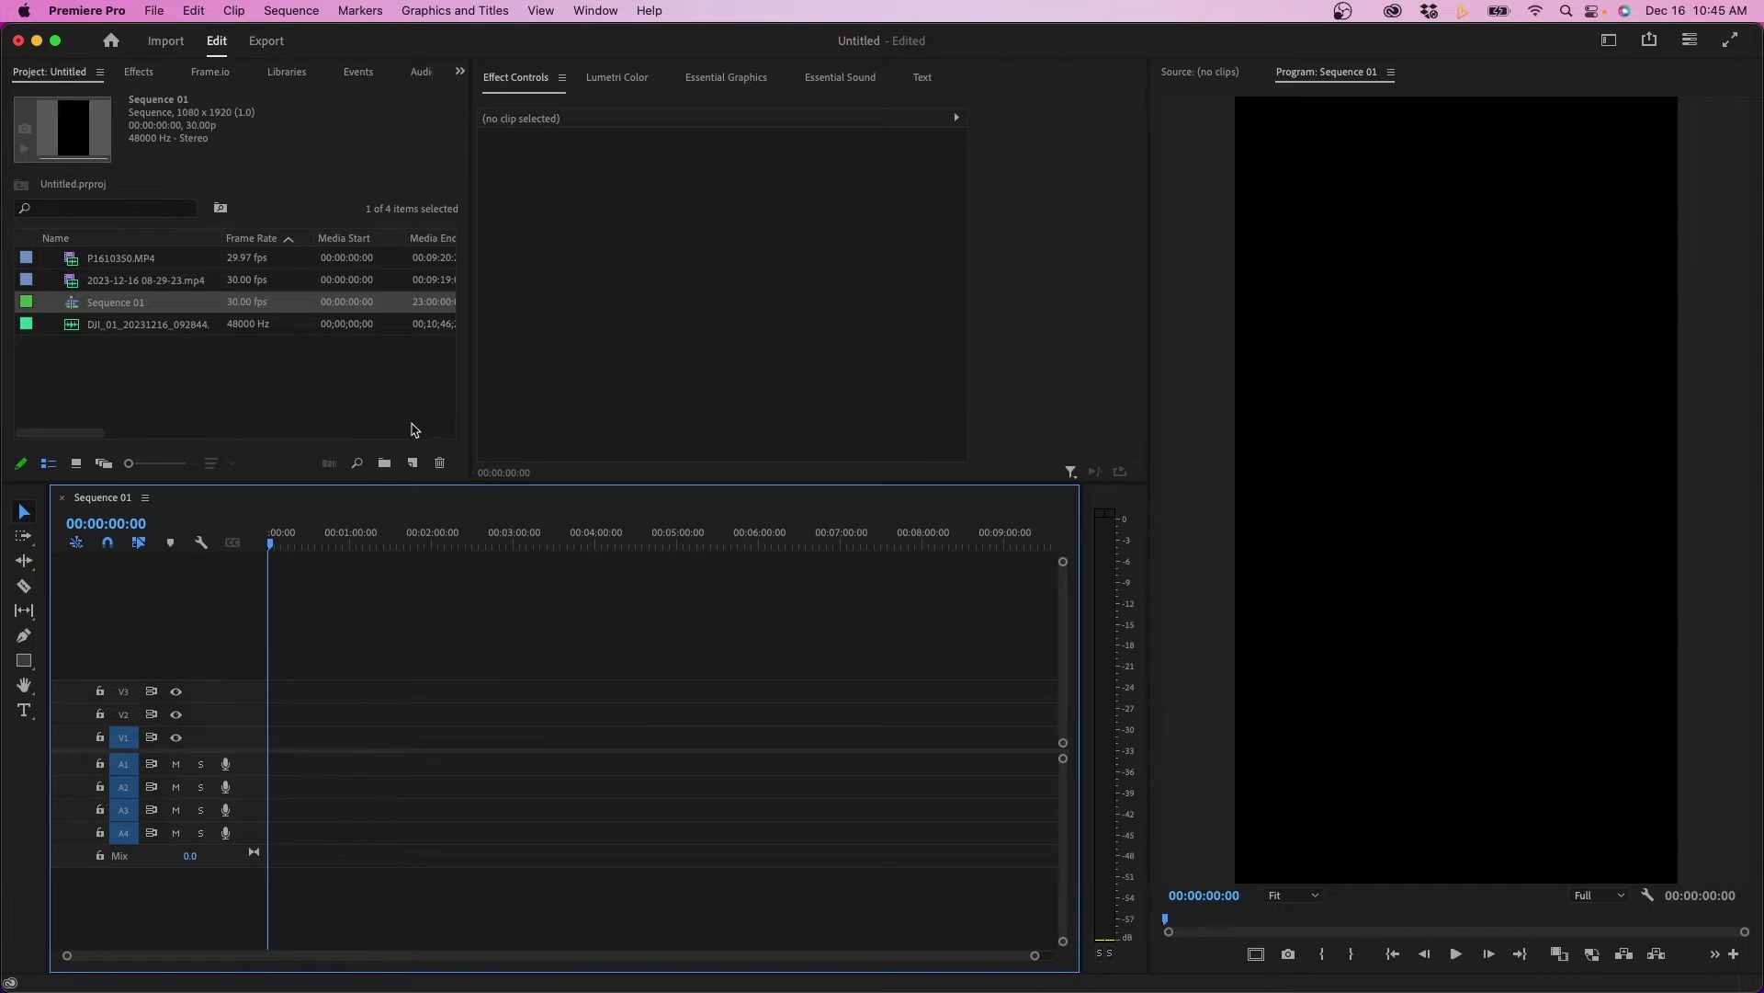
# Examine the custom frame size and timebase options for a new sequence, and close the dialog without creating one.
pyautogui.click(413, 462)
pyautogui.click(445, 487)
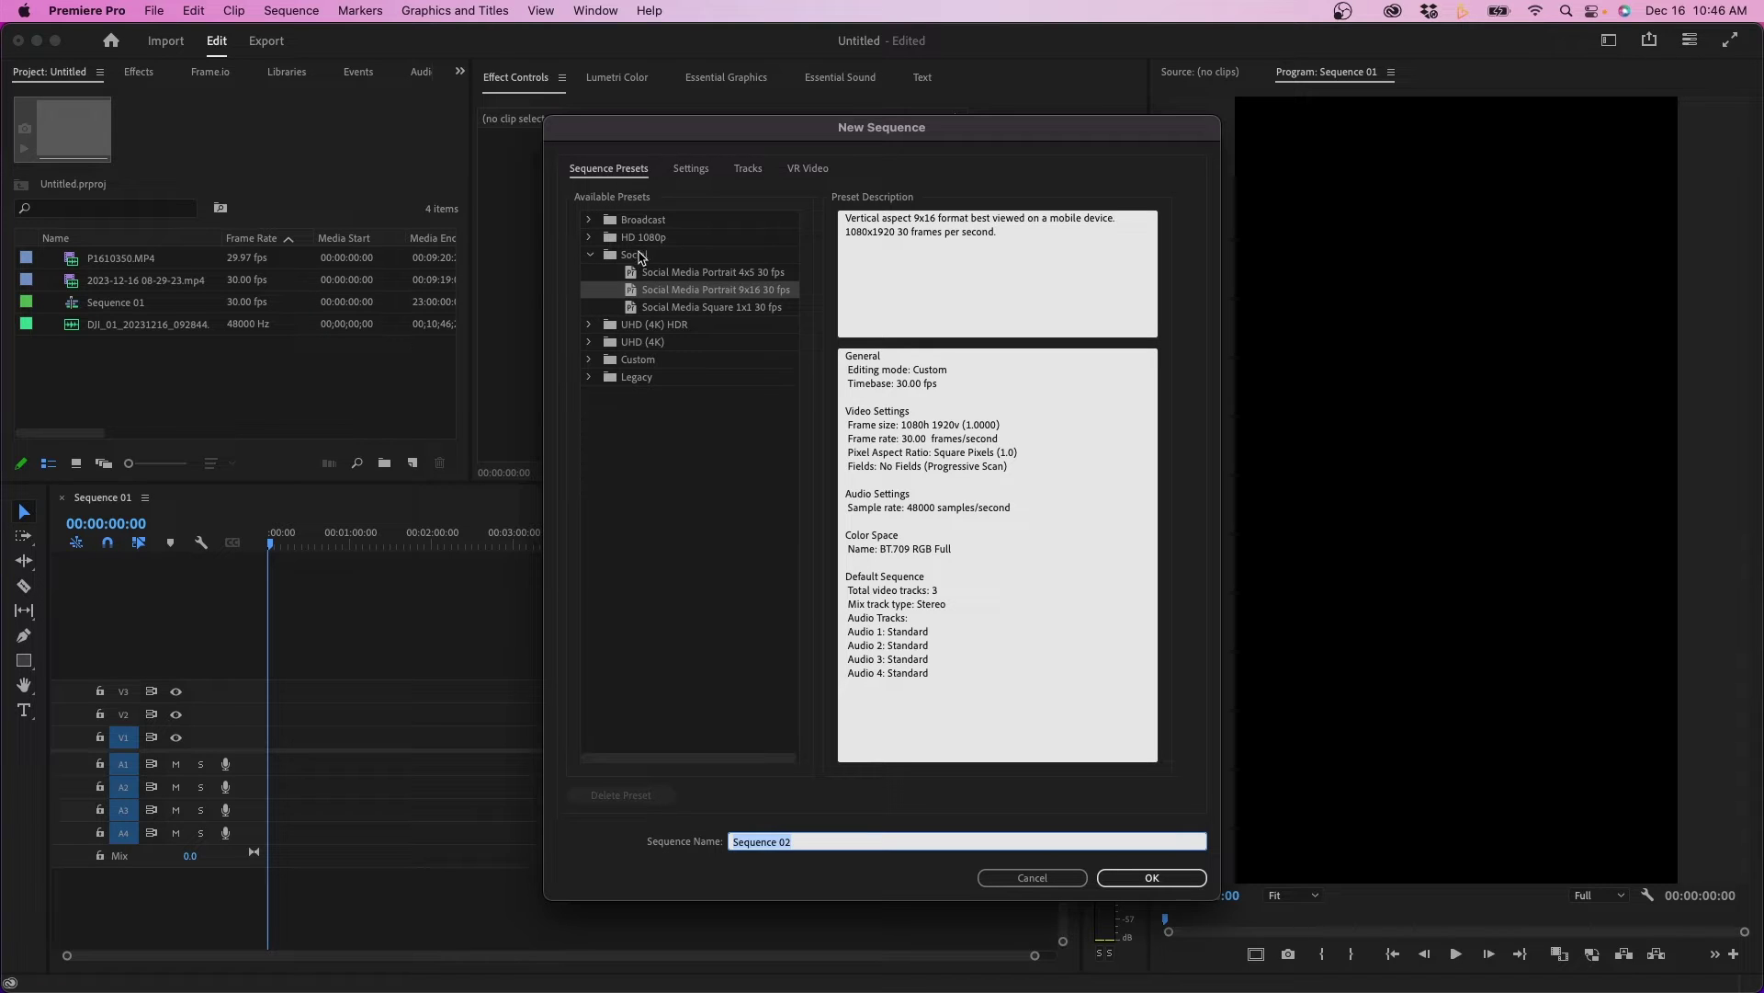
pyautogui.click(691, 171)
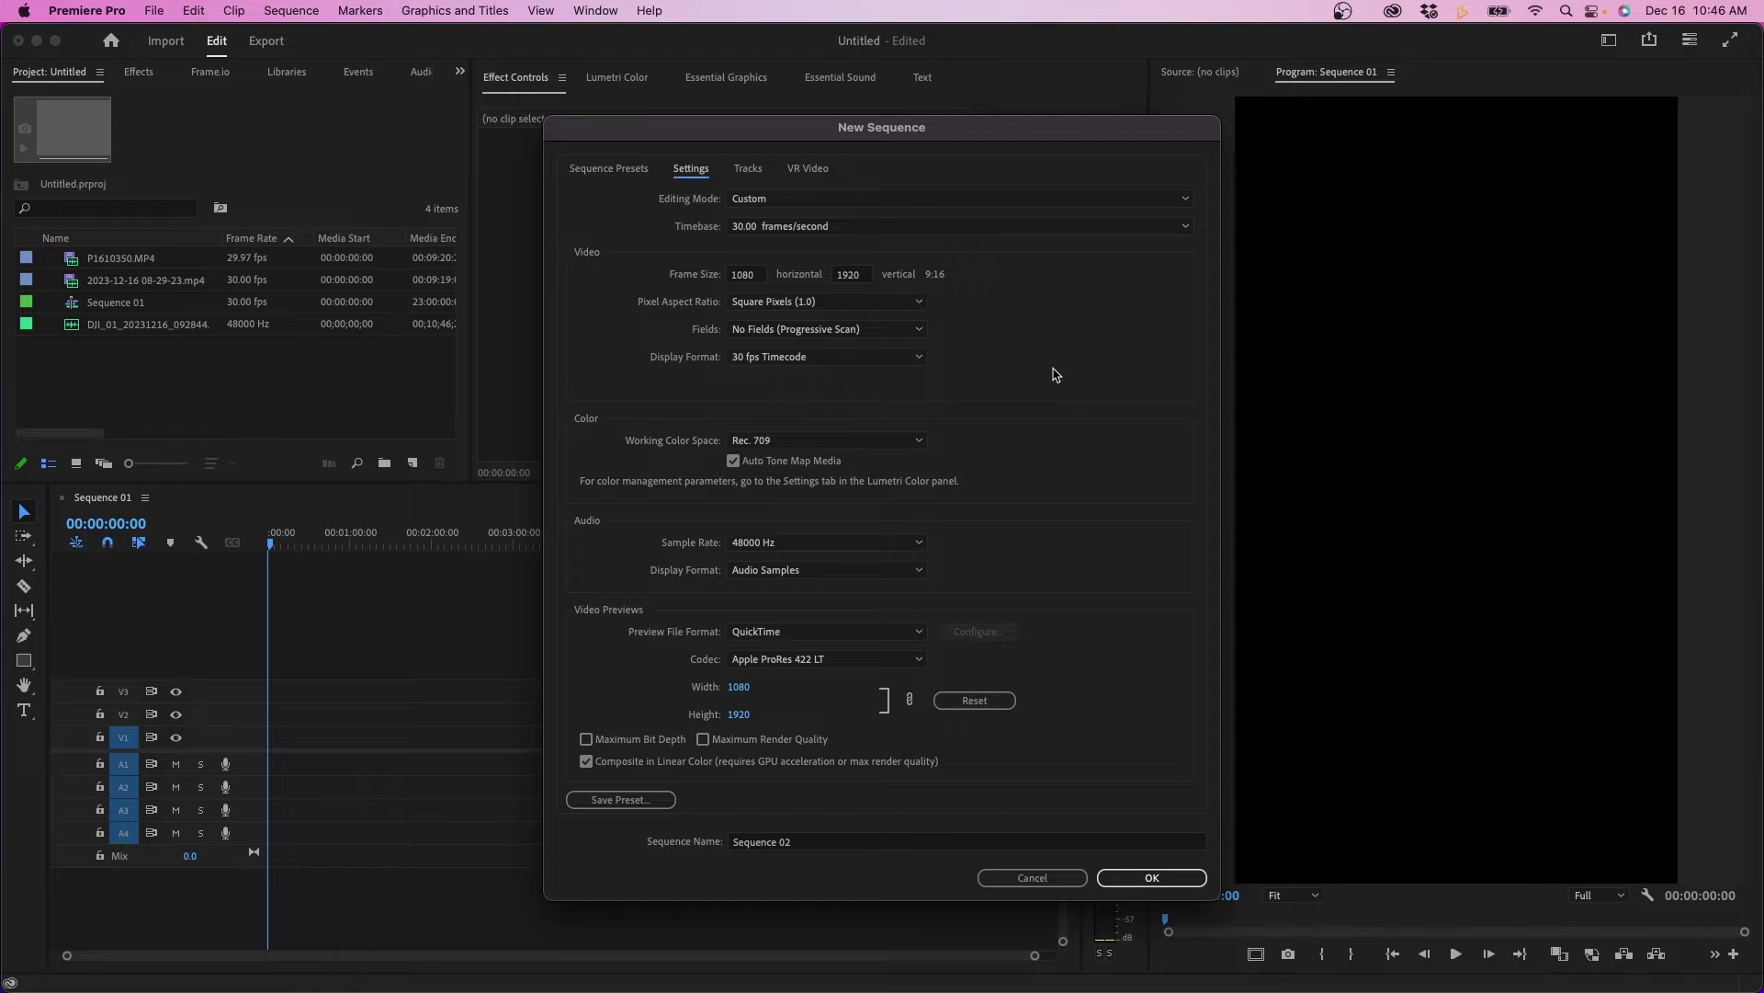
pyautogui.click(731, 276)
pyautogui.click(869, 276)
pyautogui.click(832, 228)
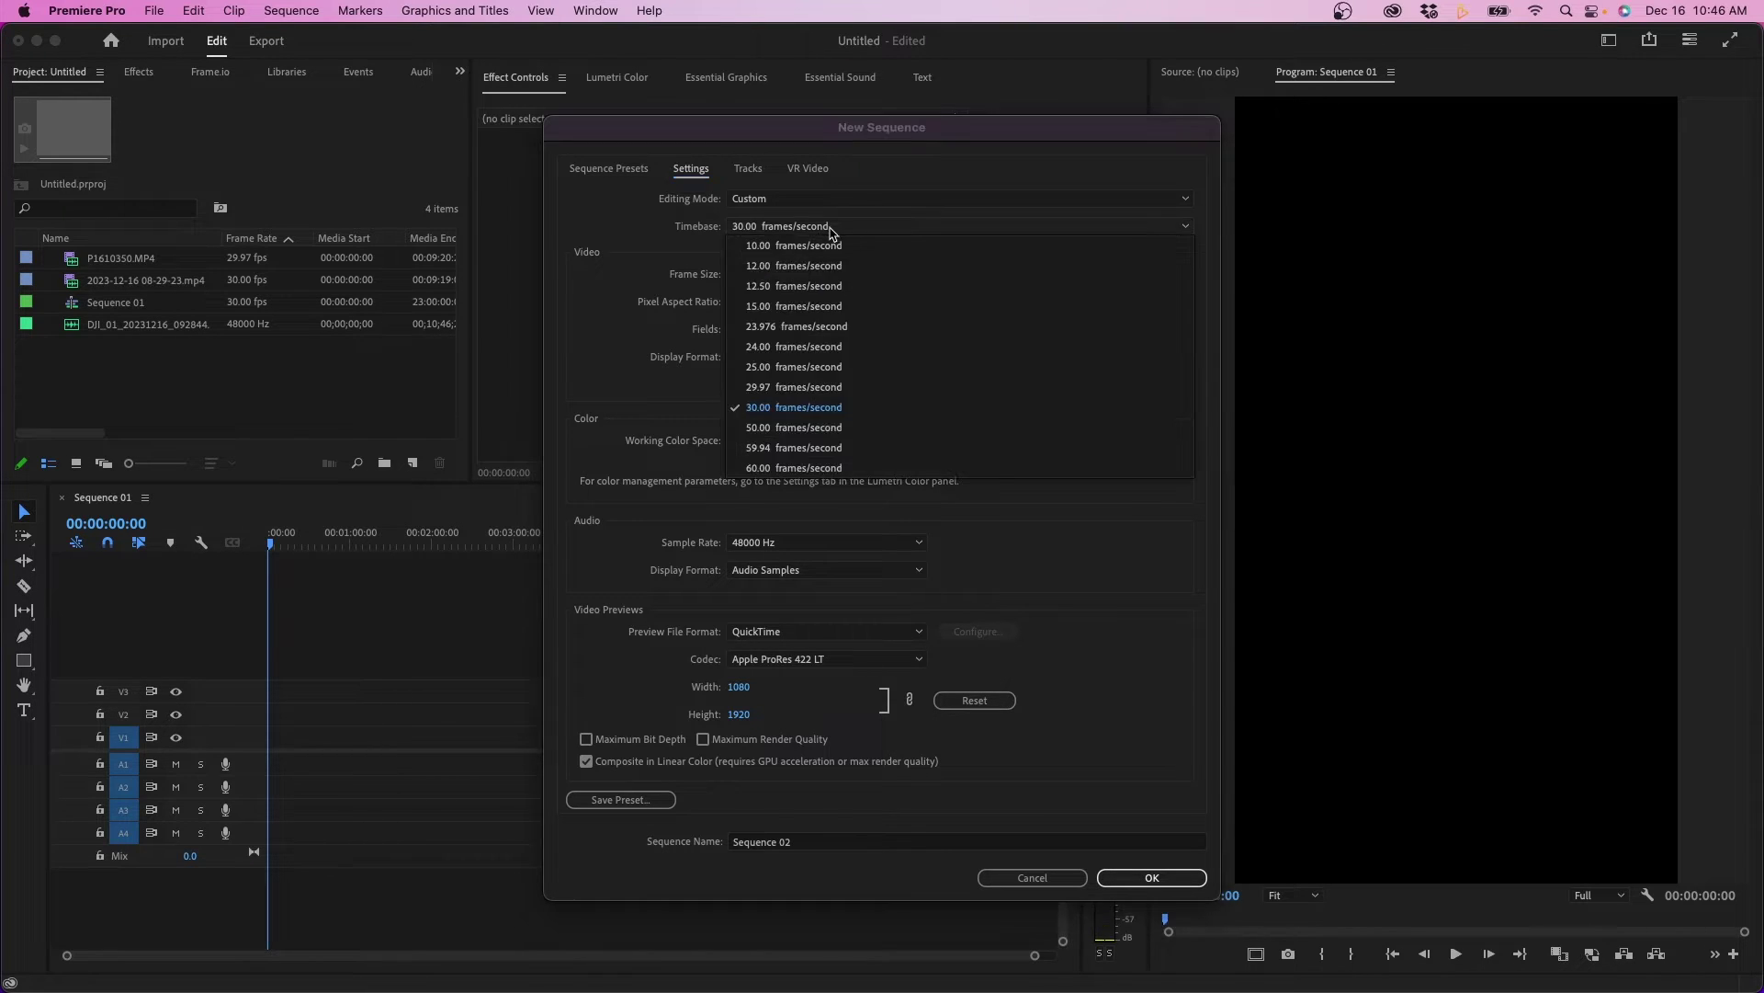
pyautogui.click(664, 365)
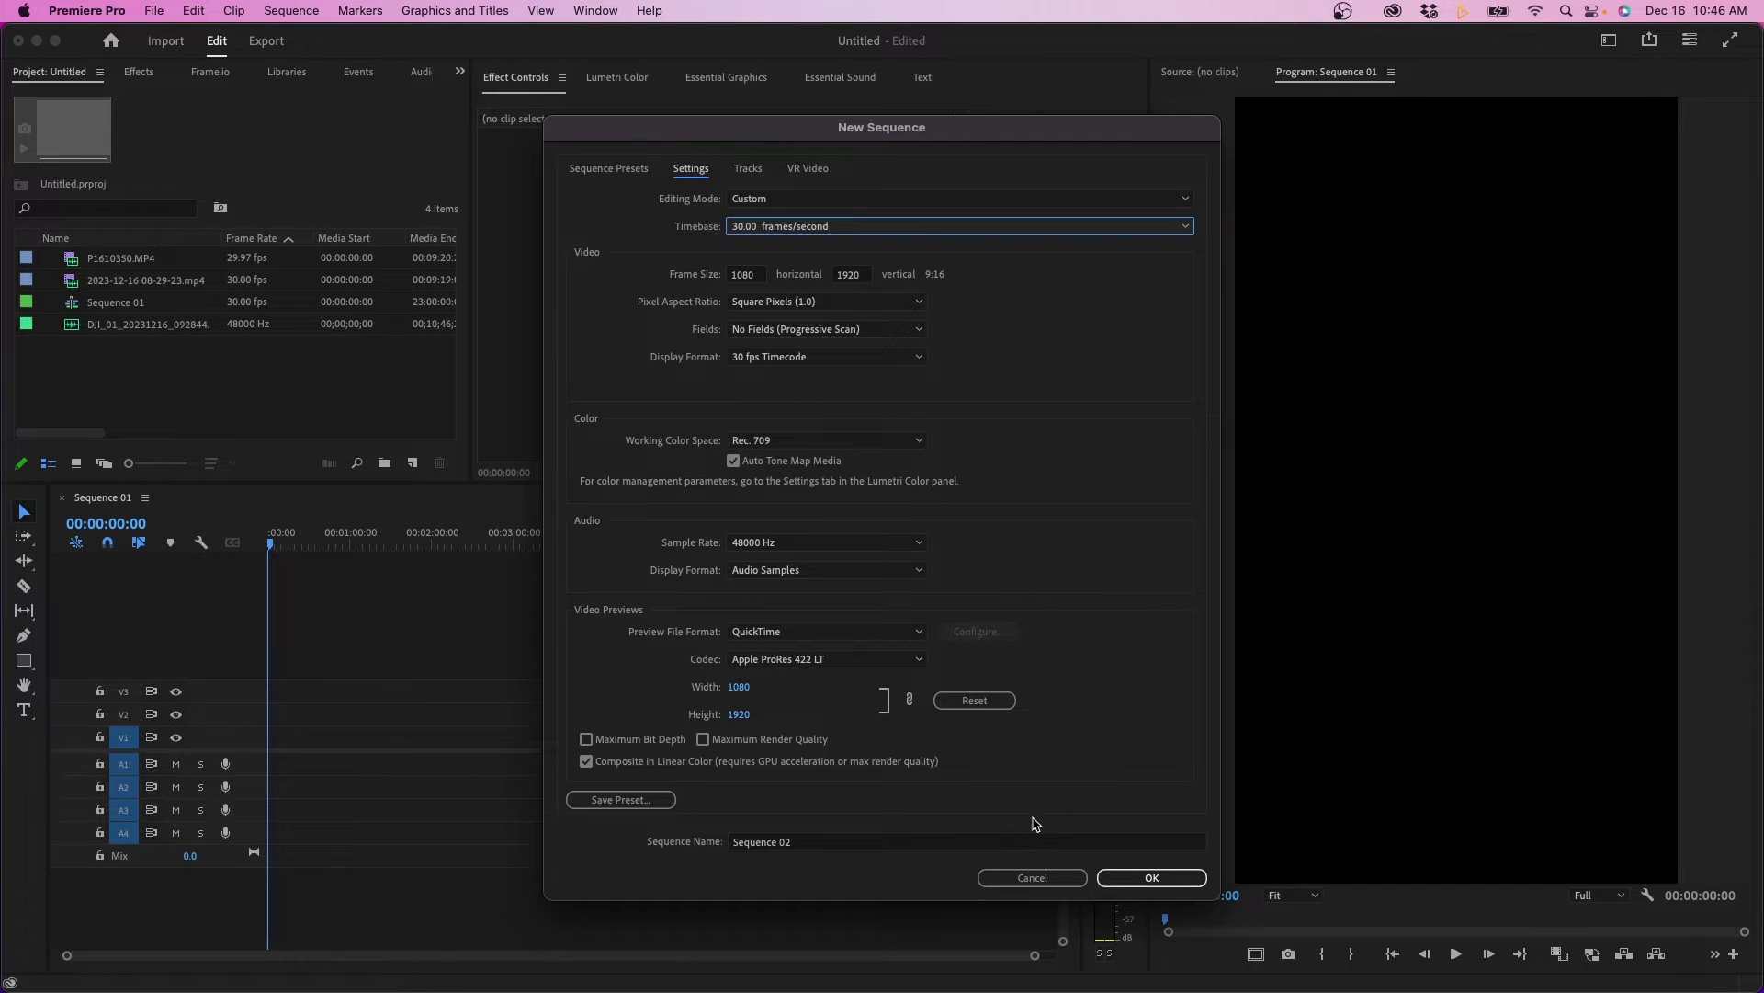
pyautogui.click(1031, 879)
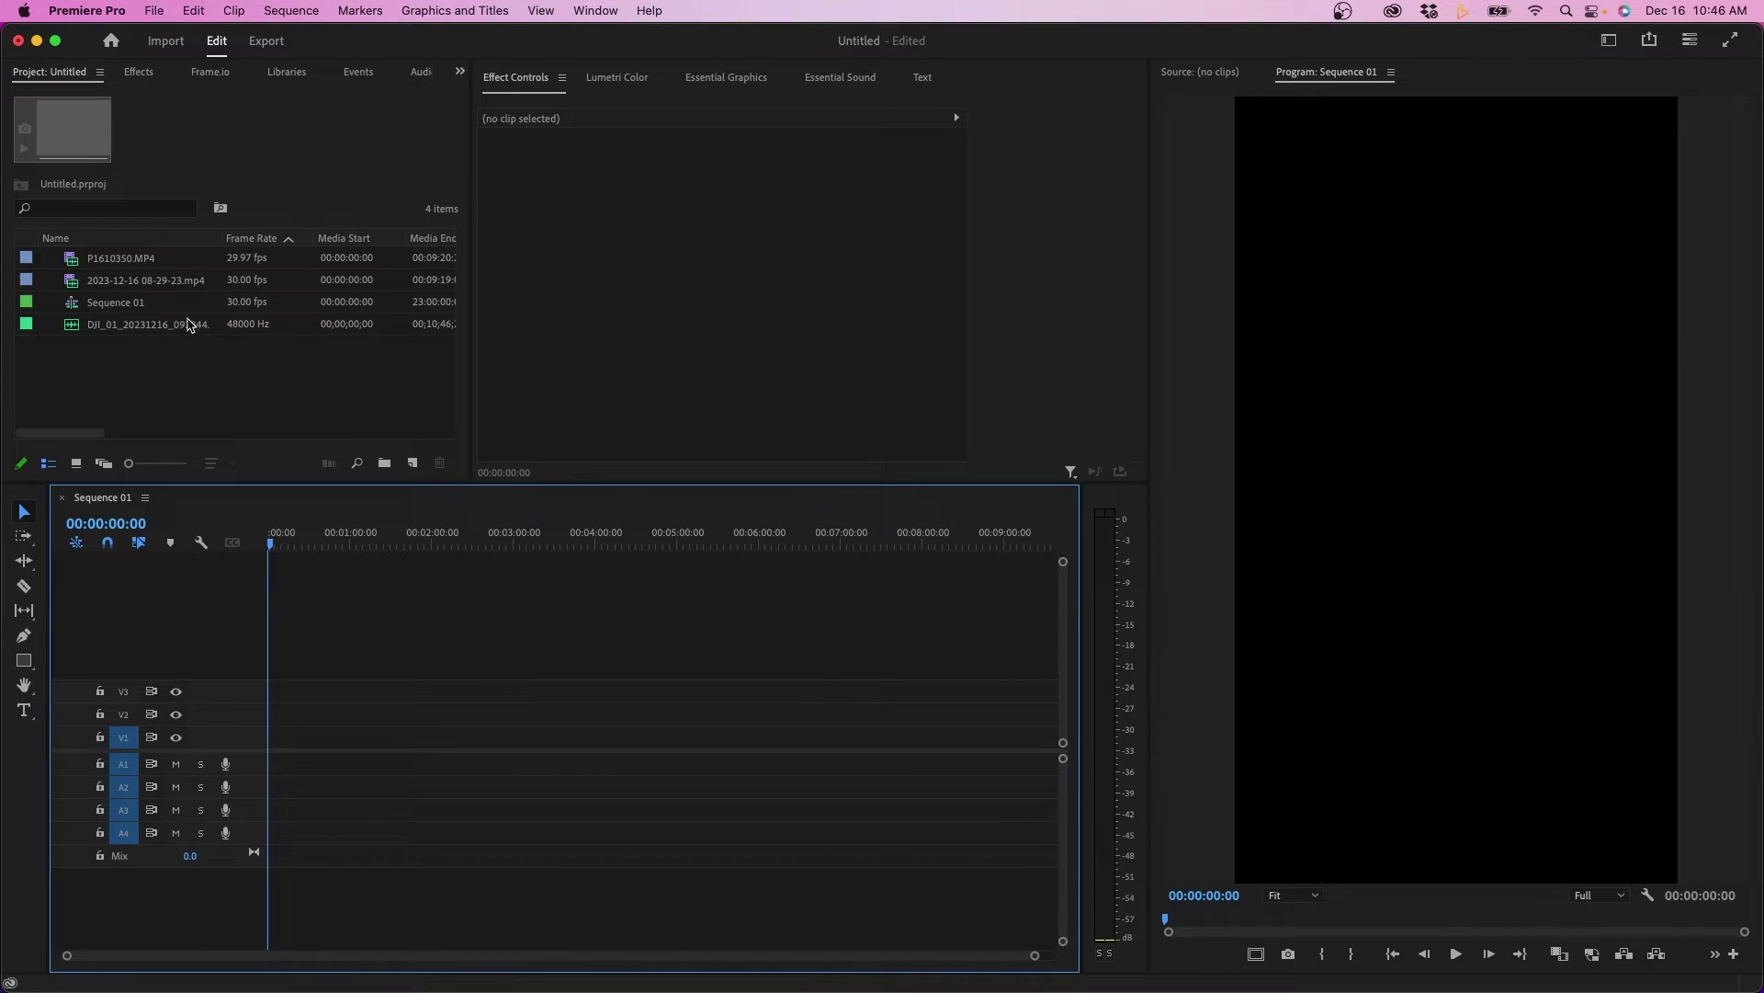
# Rename Sequence 01 in the project as Instagram Reel.
pyautogui.click(126, 306)
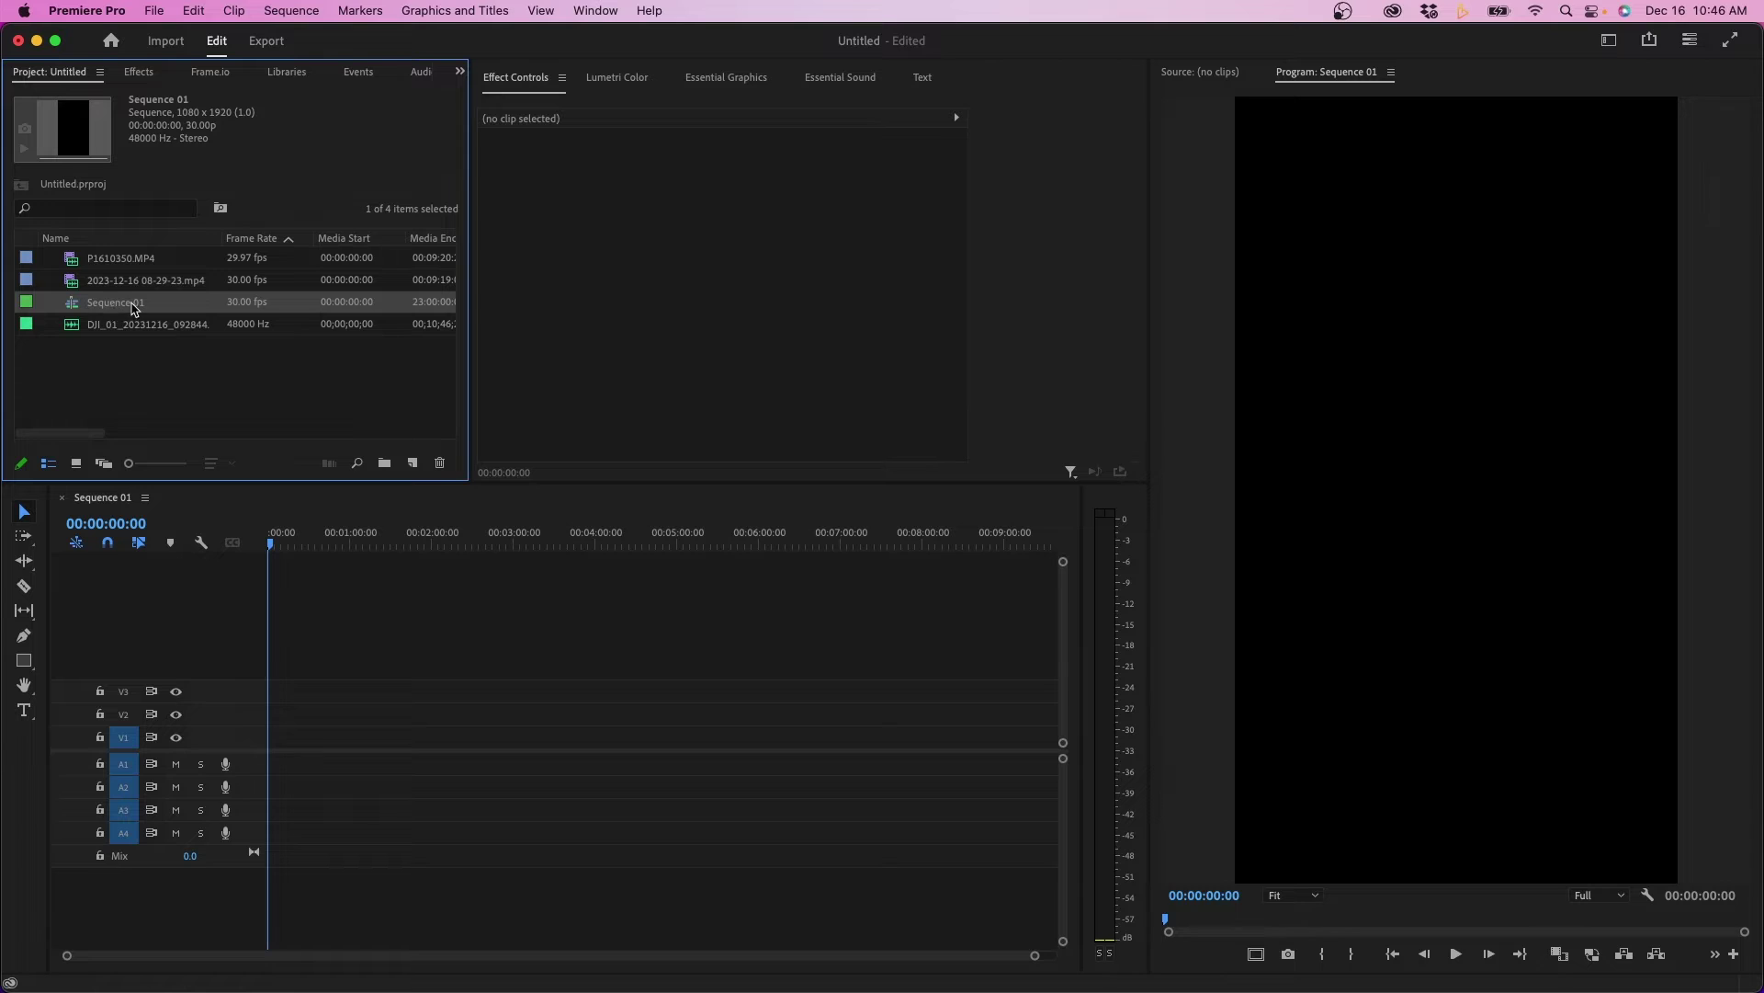
pyautogui.click(111, 303)
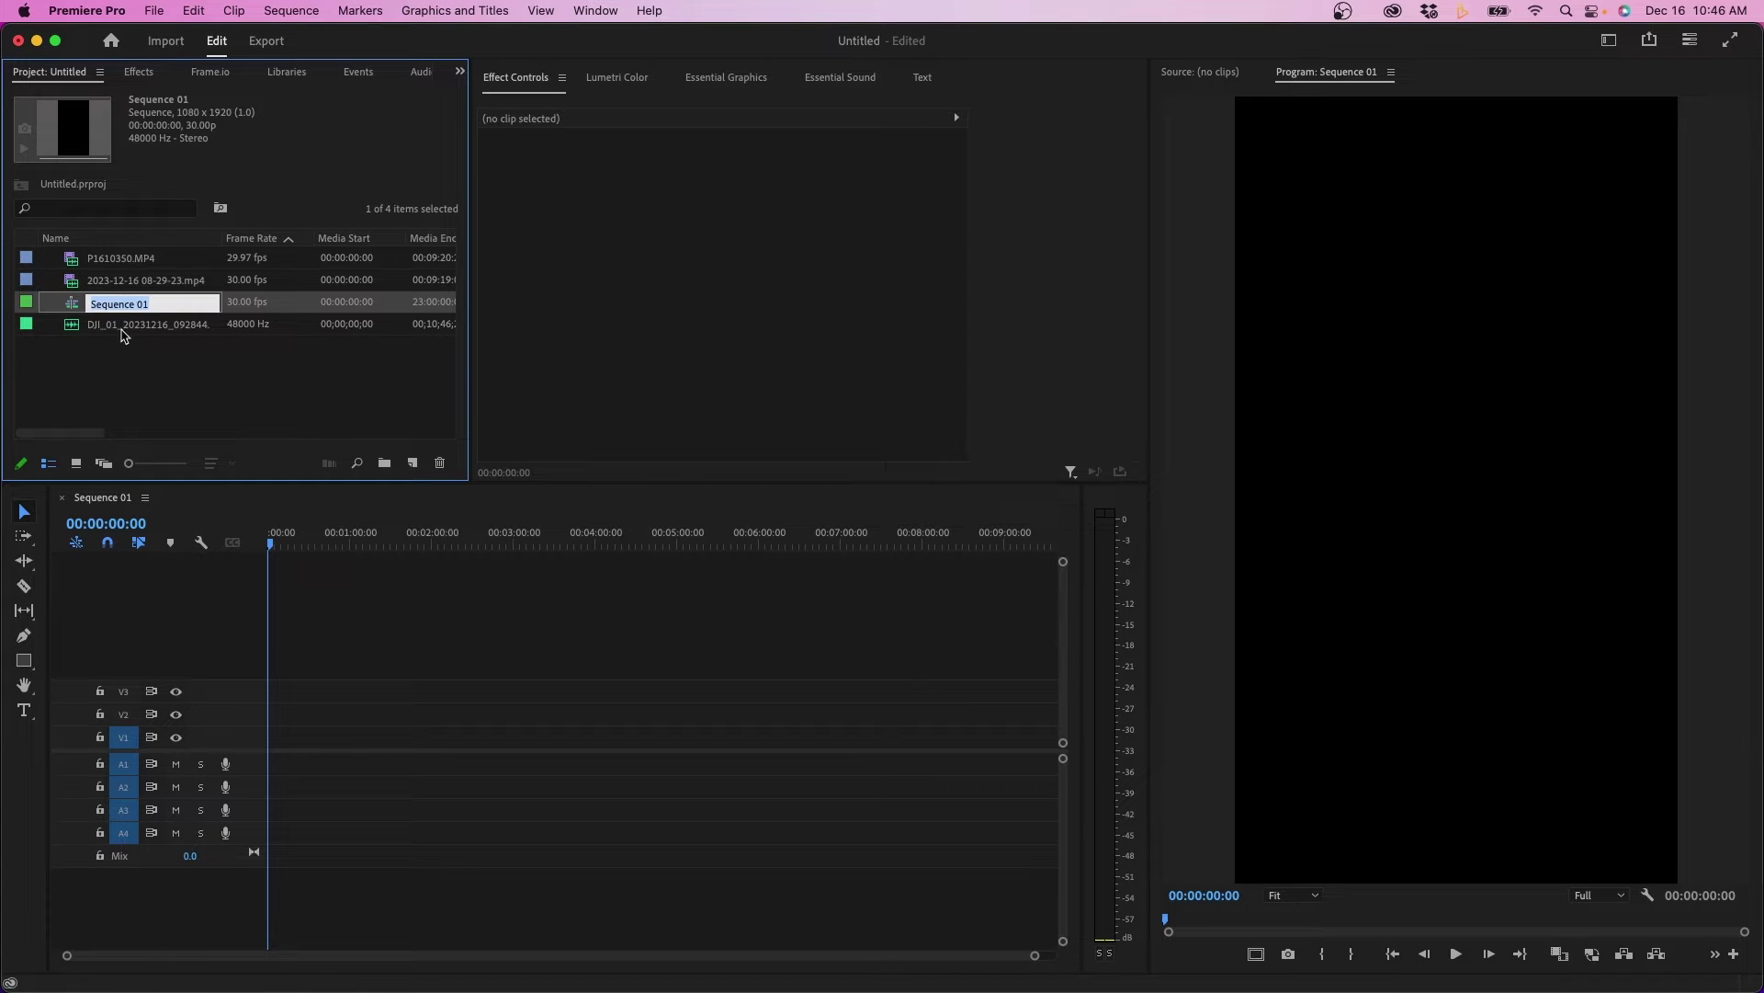
pyautogui.write('Instagram Reel')
pyautogui.click(211, 378)
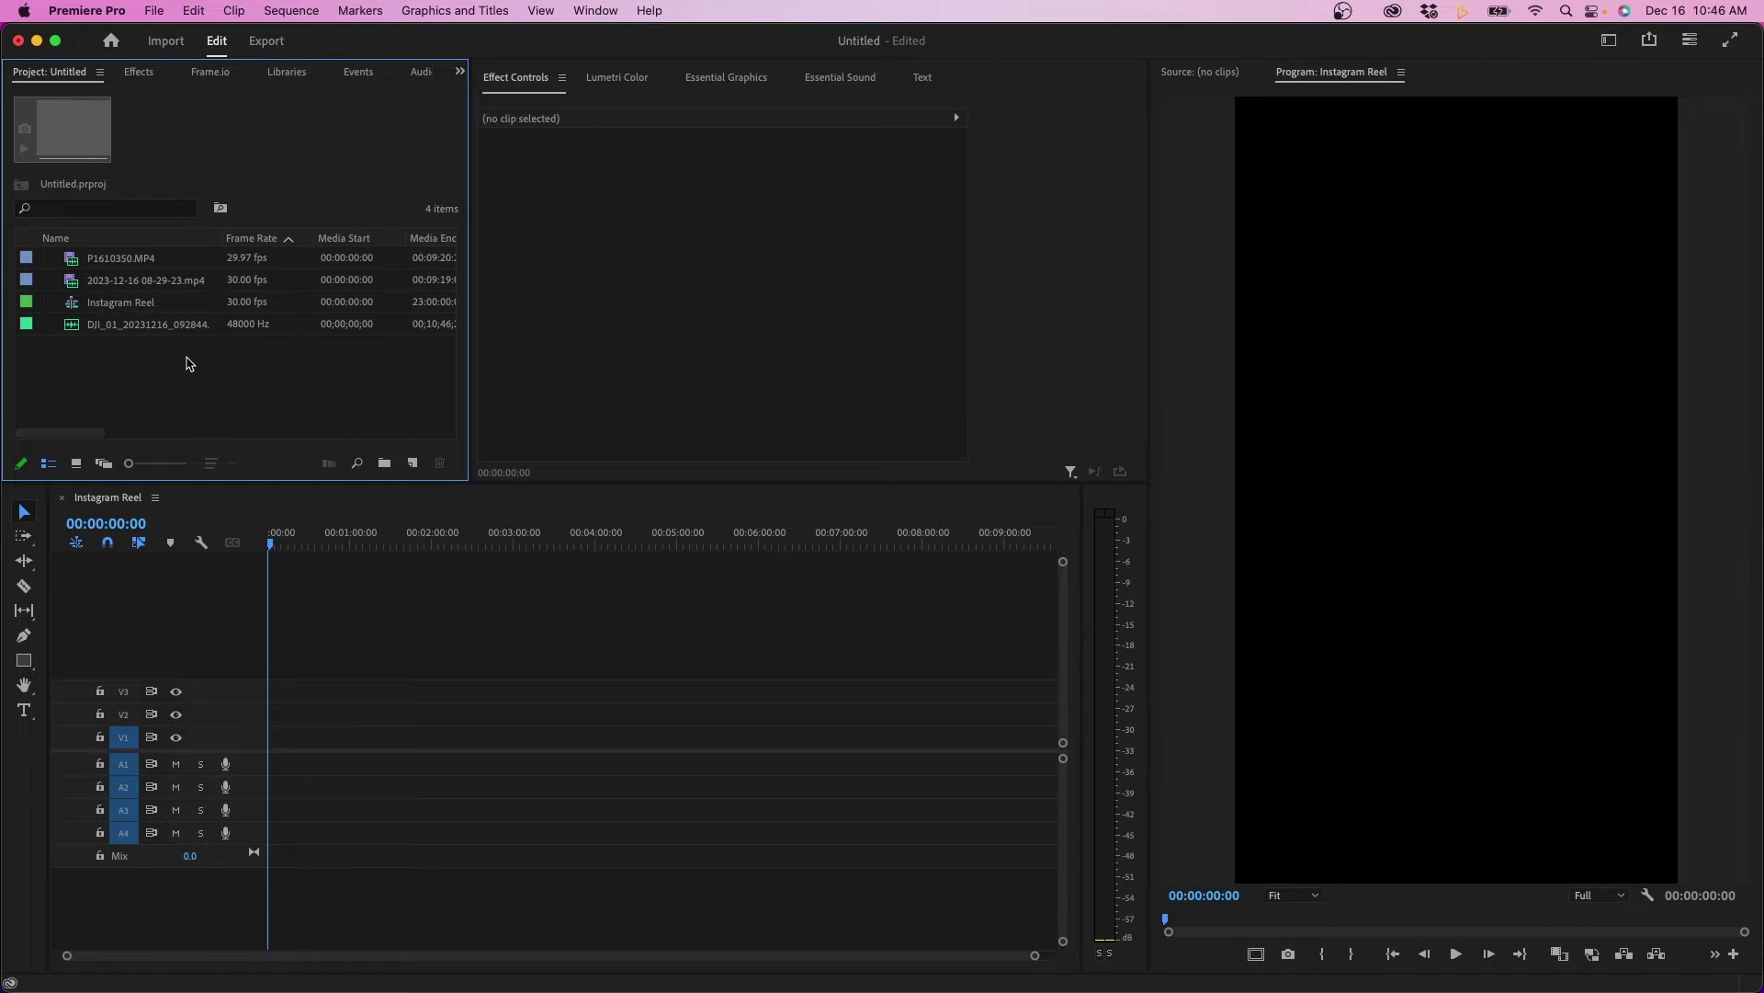
# Place P1610350.MP4 at the start of tracks V1 and A1, keeping the existing sequence settings, and select the placed clip.
pyautogui.click(144, 279)
pyautogui.click(363, 706)
pyautogui.moveTo(96, 265); pyautogui.dragTo(267, 761)
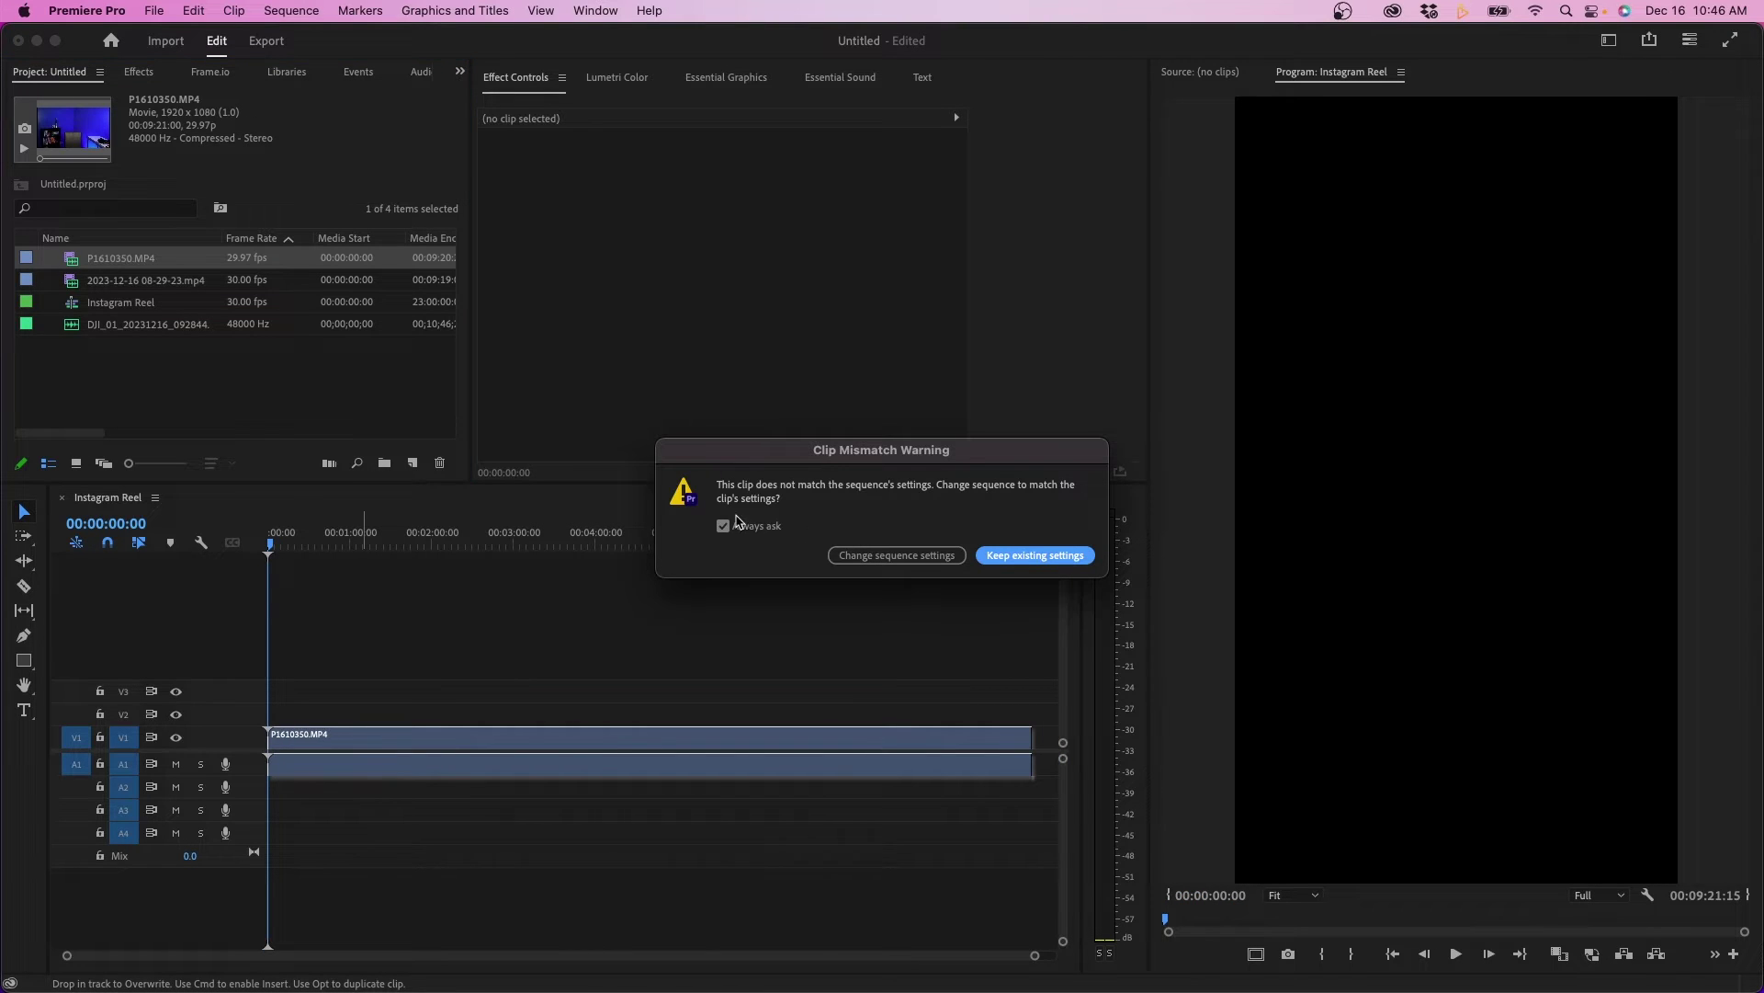
pyautogui.moveTo(754, 455); pyautogui.dragTo(654, 443)
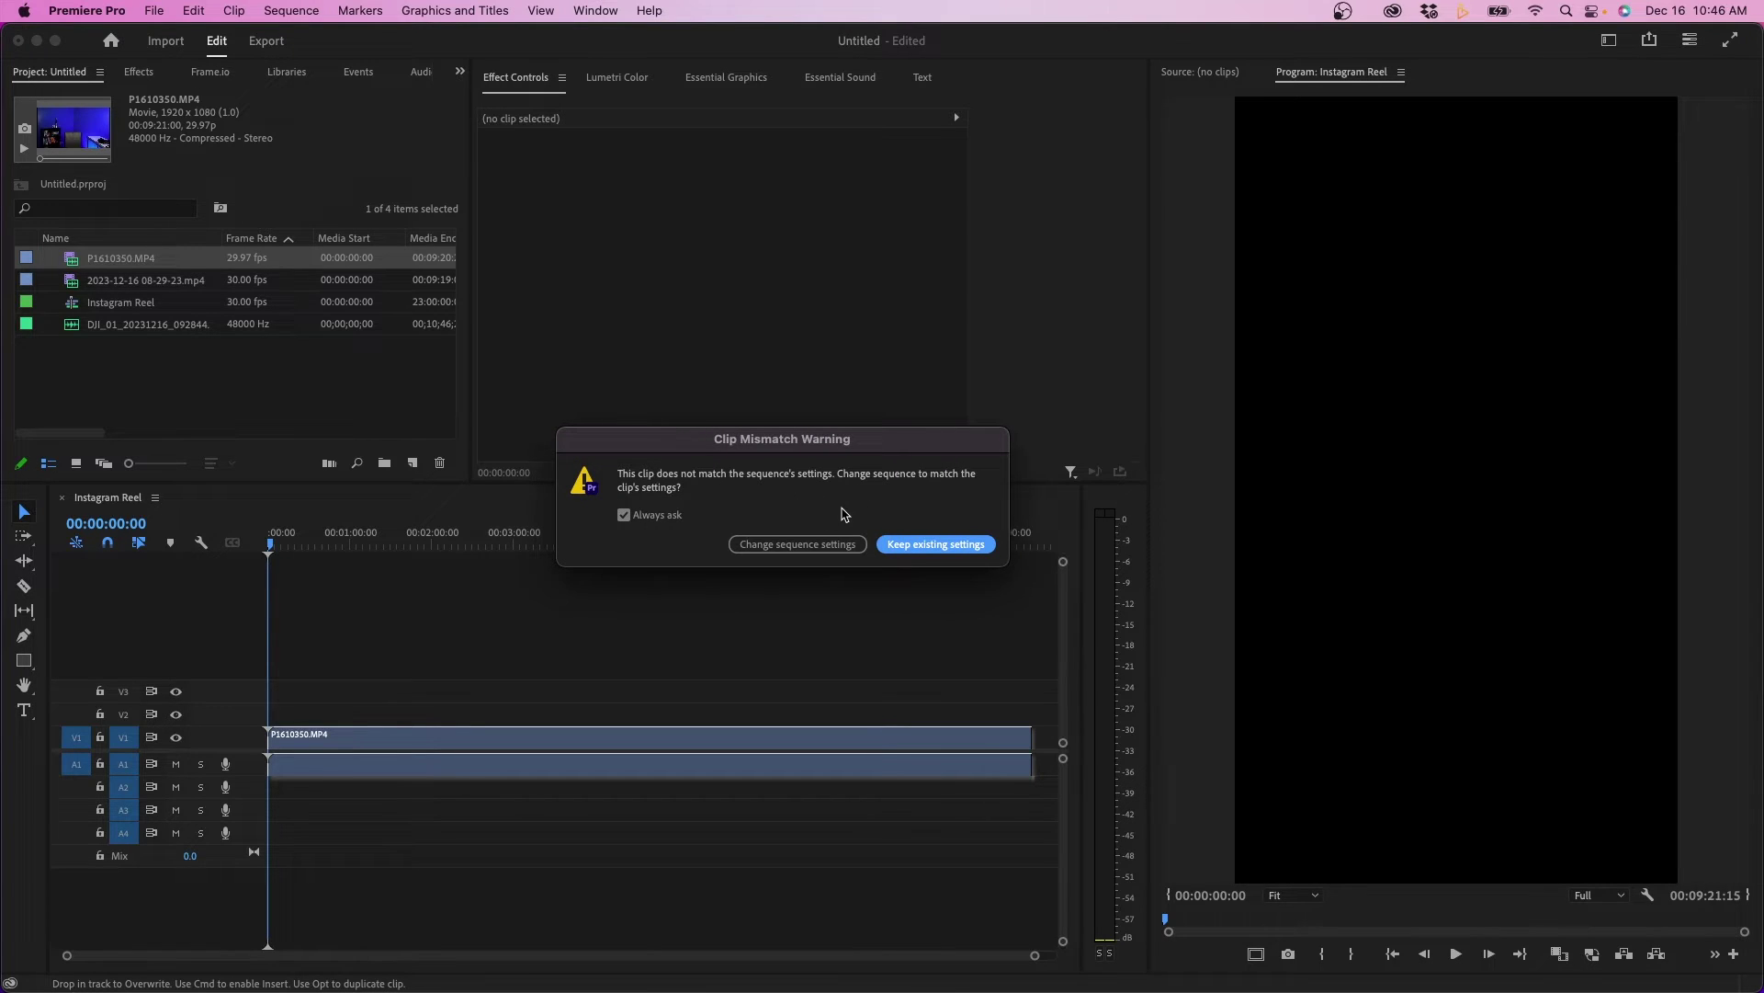
pyautogui.click(934, 546)
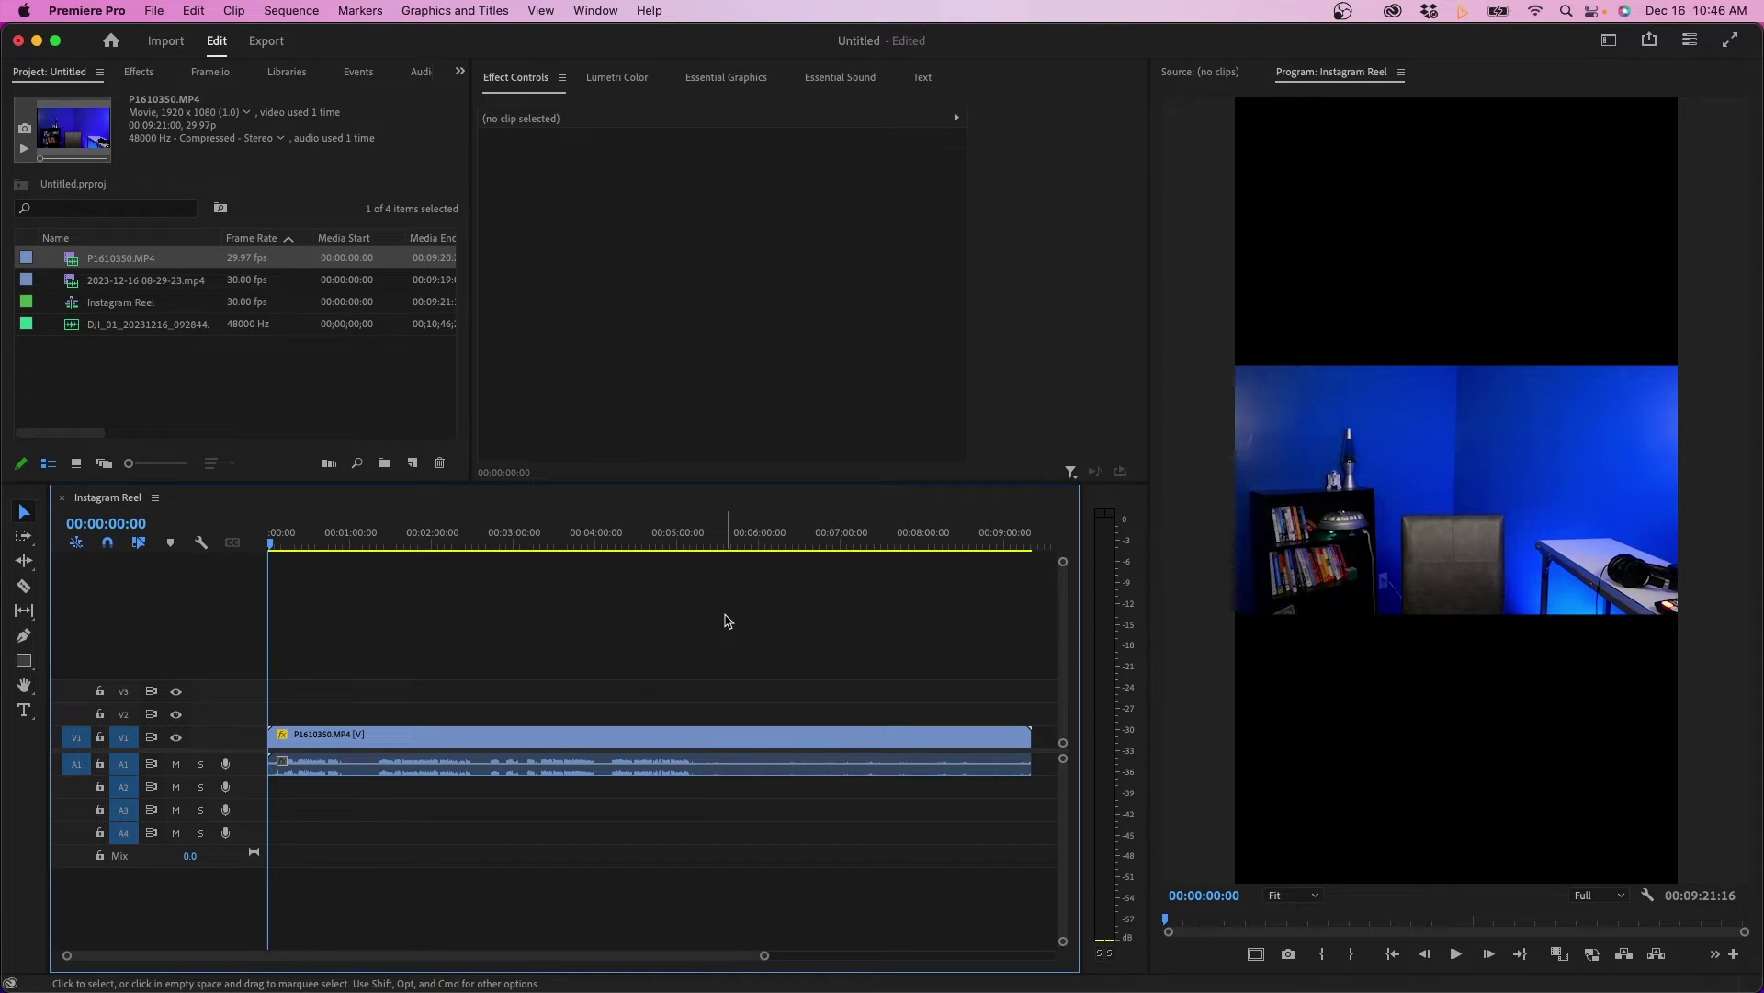
pyautogui.click(585, 733)
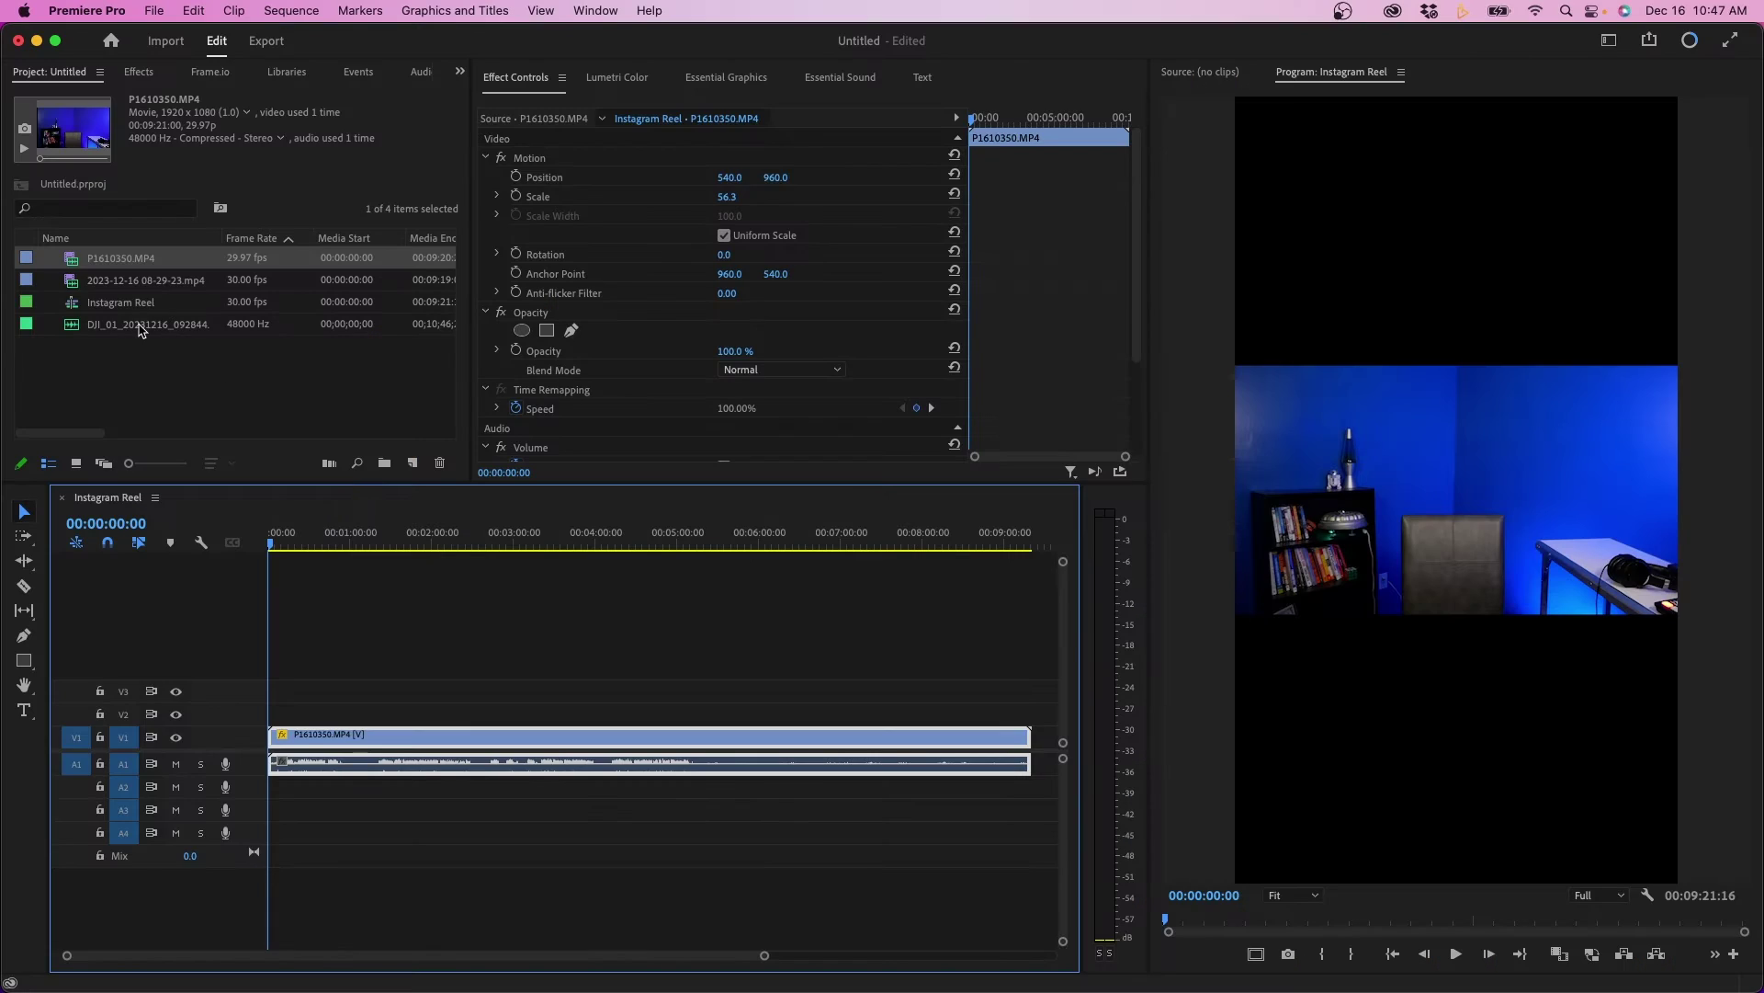
pyautogui.moveTo(128, 281); pyautogui.dragTo(246, 698)
pyautogui.moveTo(139, 336); pyautogui.dragTo(273, 789)
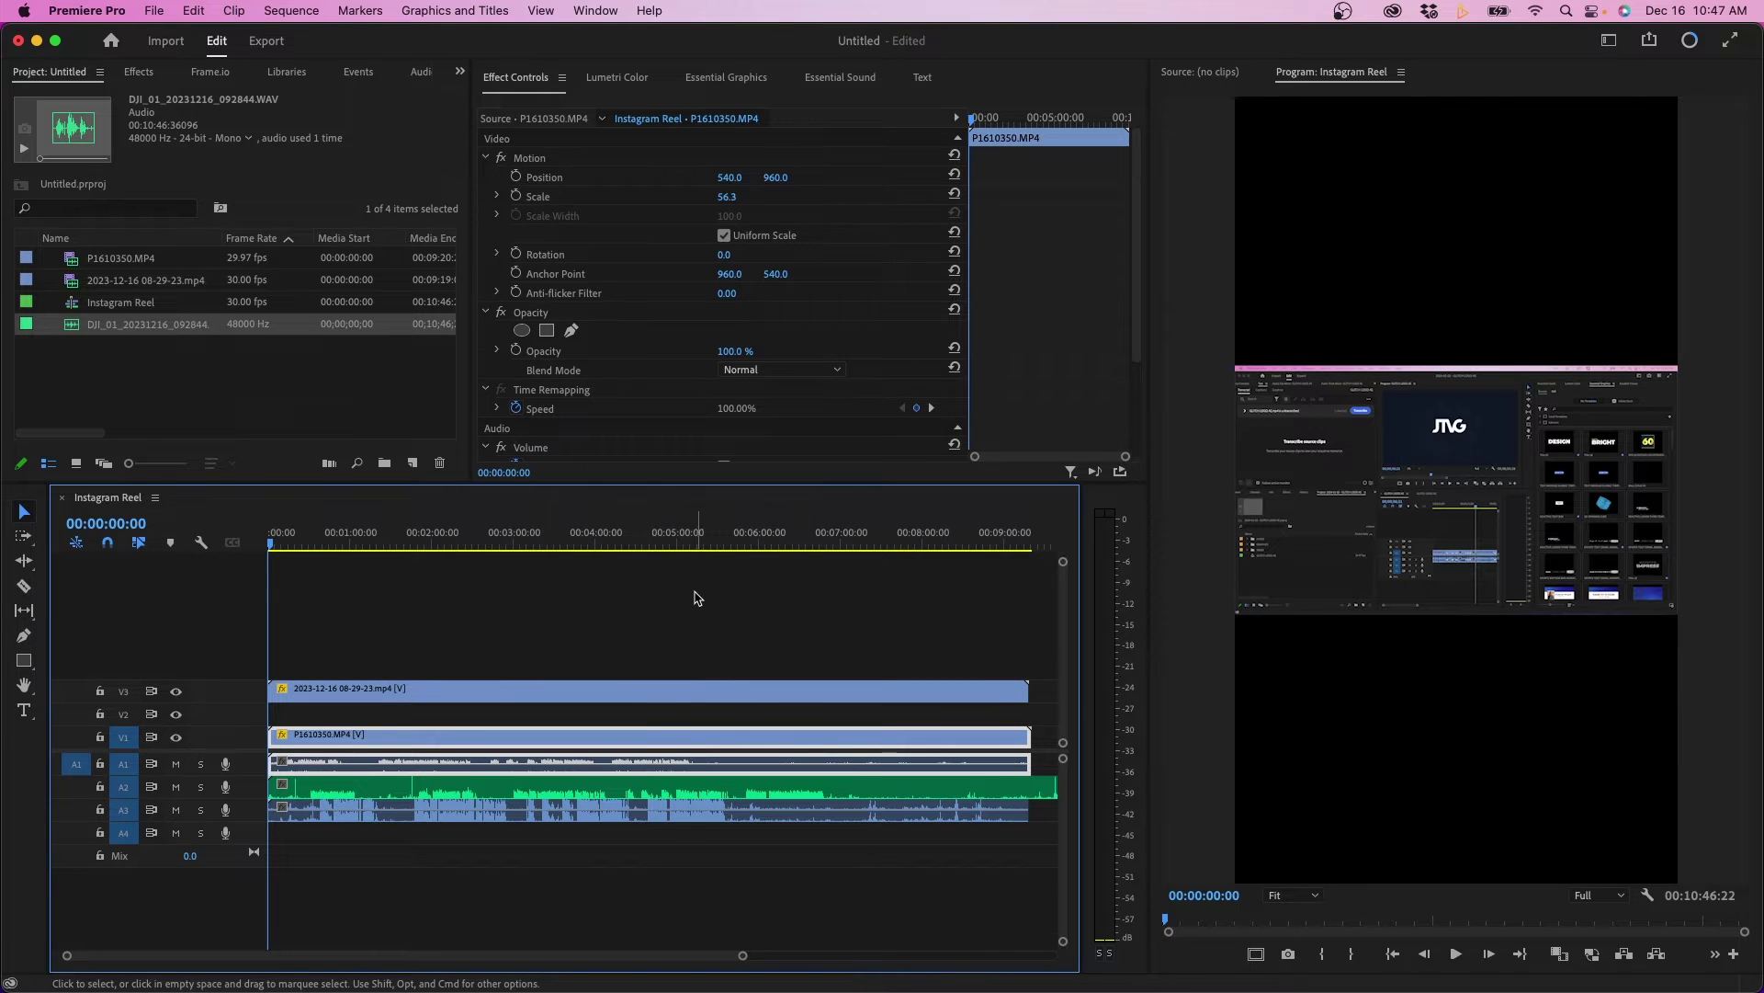
pyautogui.click(697, 662)
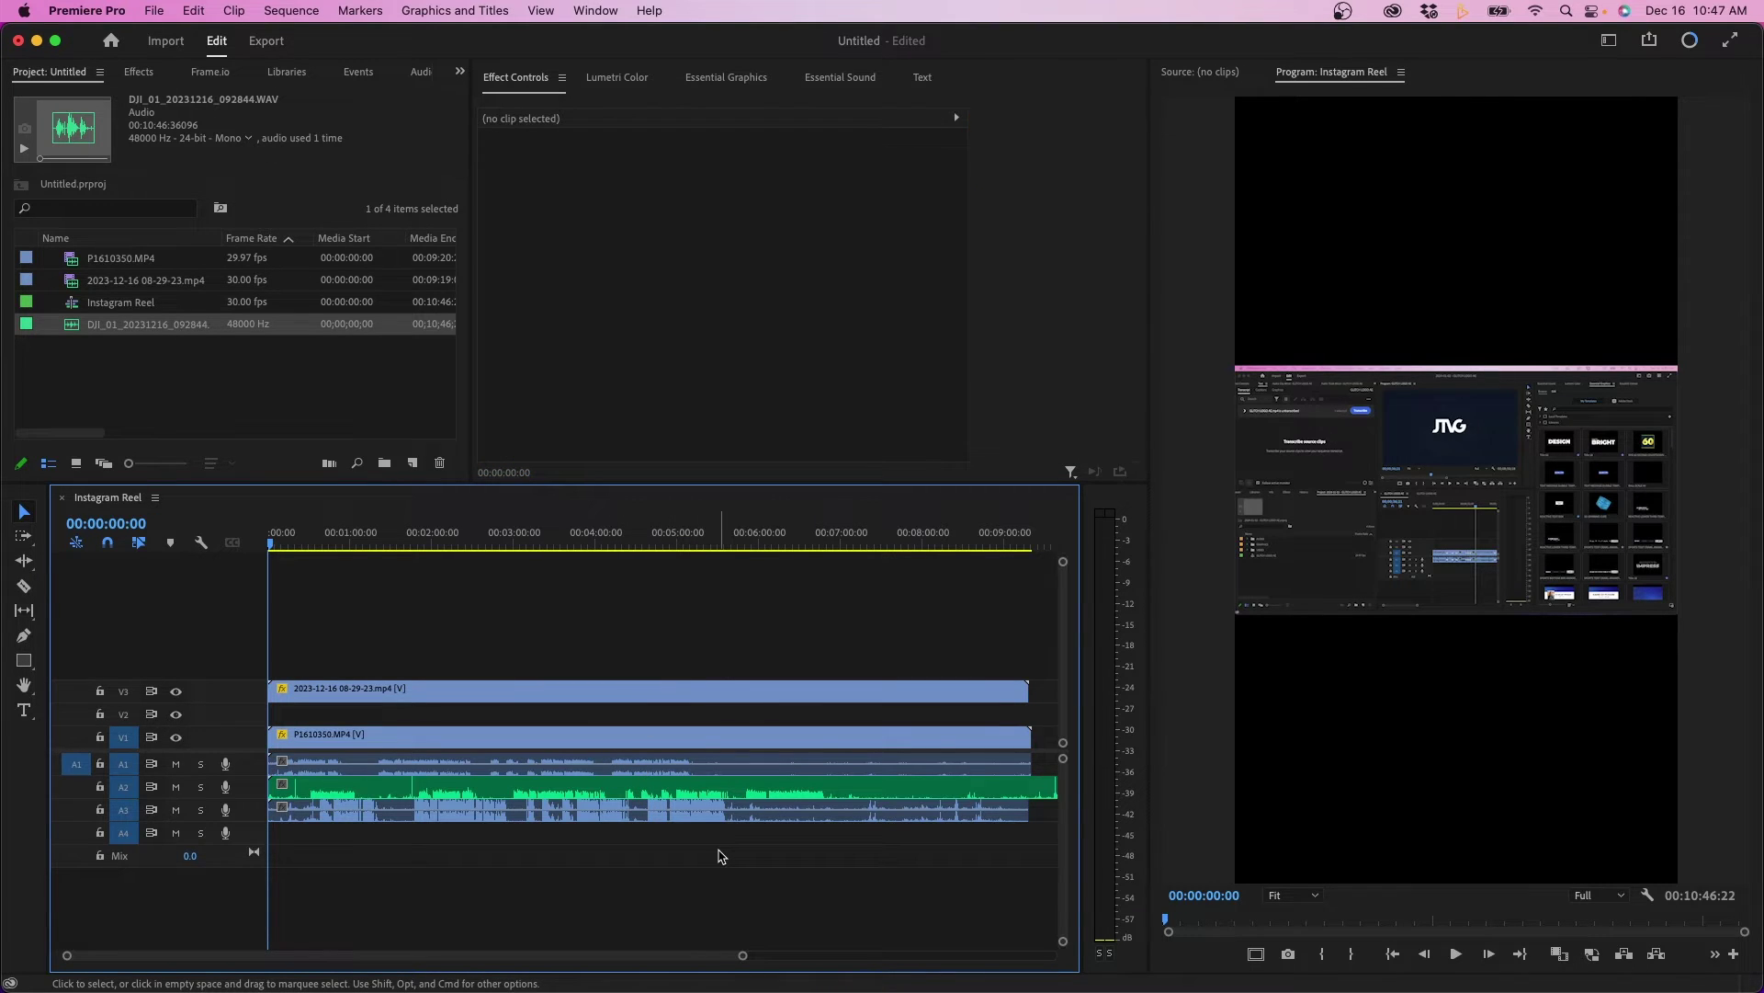
# Synchronize all the clips in the sequence by audio using track channel 1, and deselect them.
pyautogui.moveTo(720, 855); pyautogui.dragTo(489, 685)
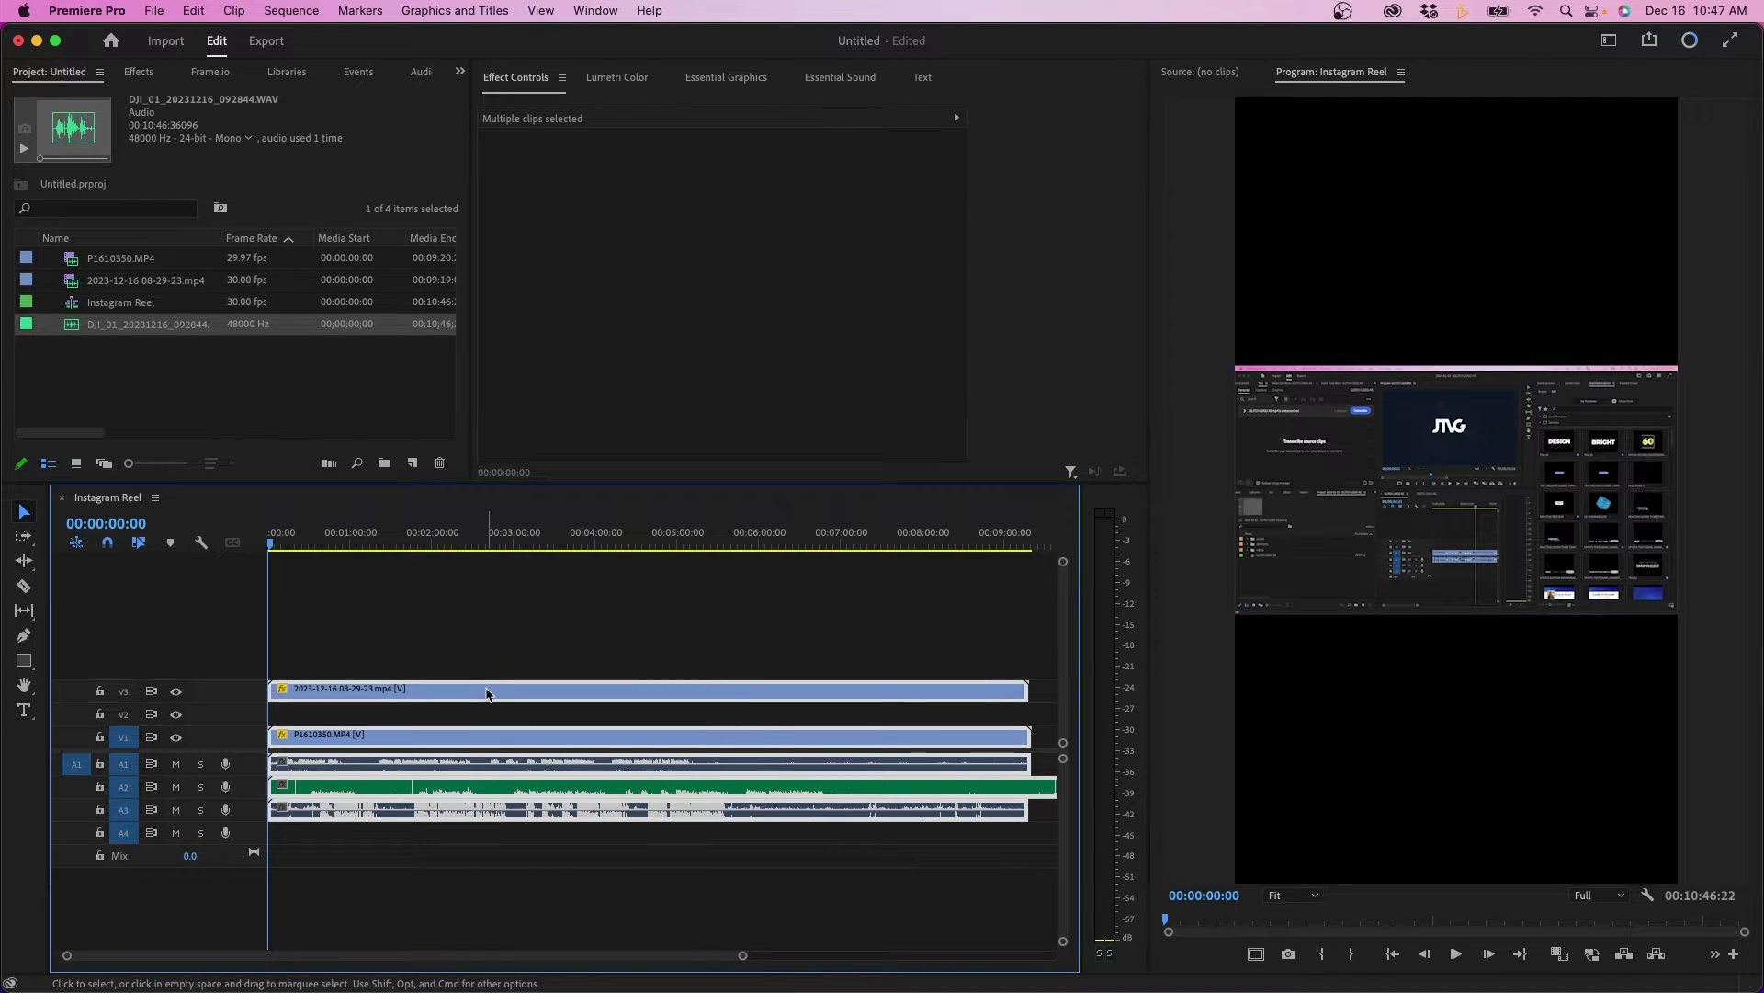
pyautogui.rightClick(487, 693)
pyautogui.scroll(-3, 672, 802)
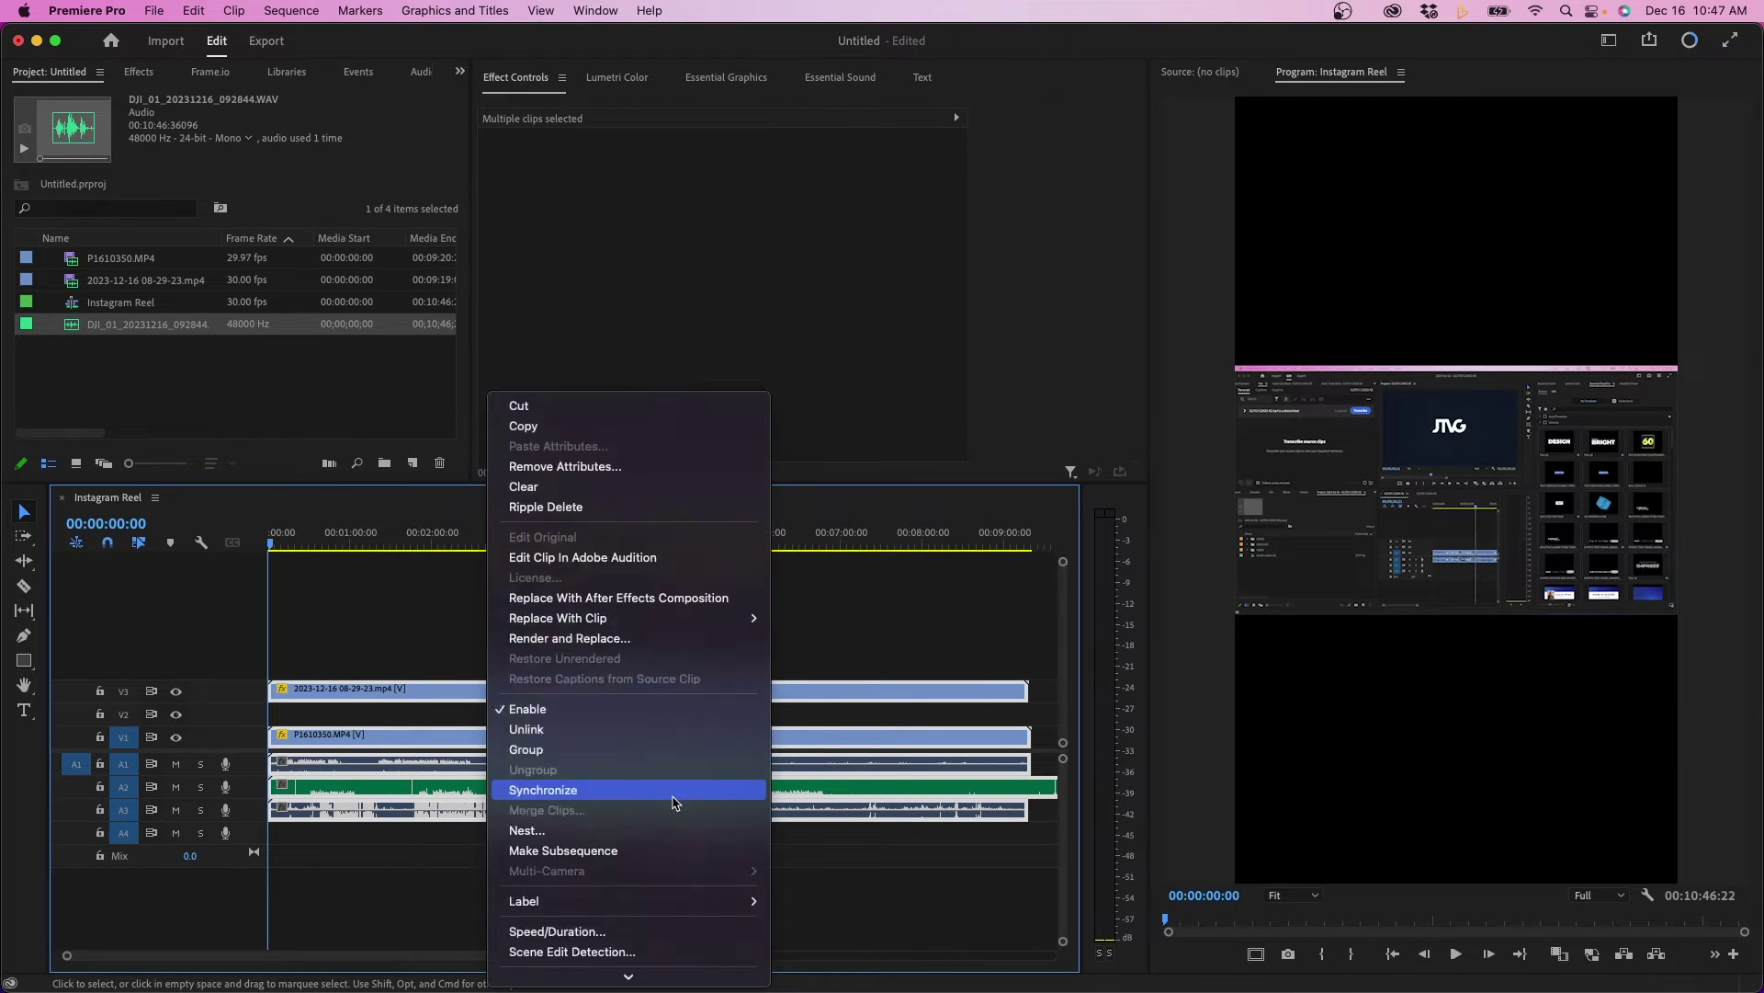
pyautogui.click(662, 405)
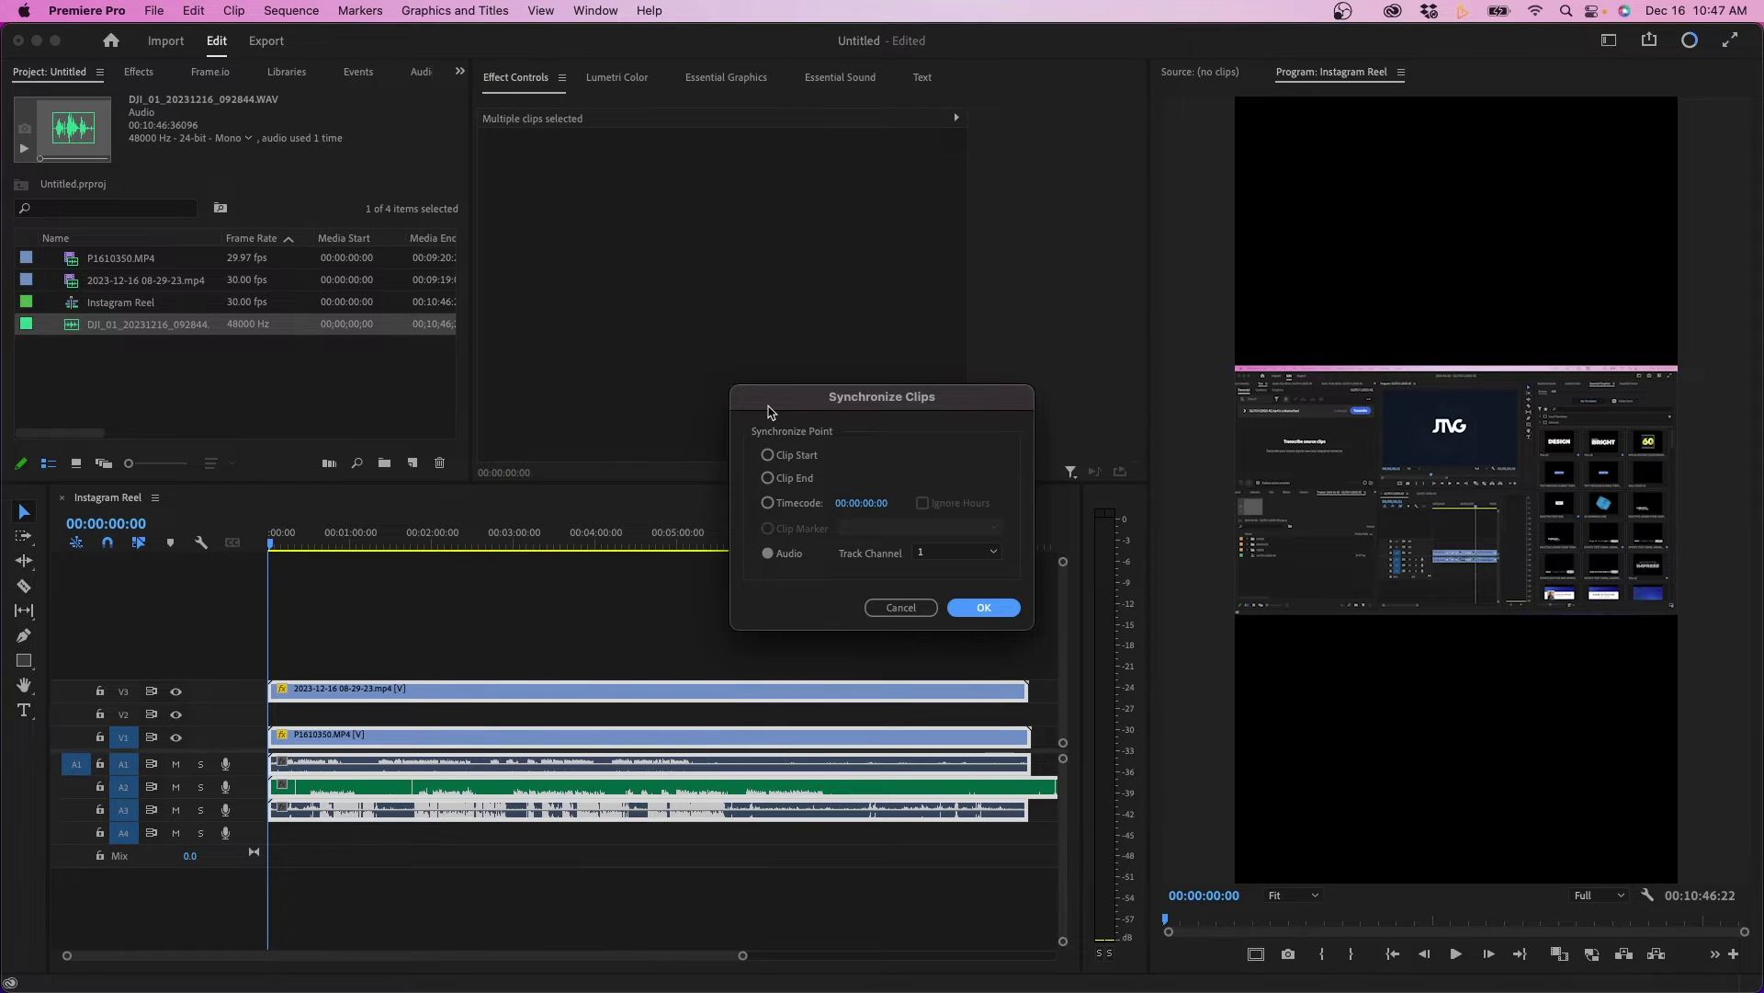
pyautogui.click(770, 554)
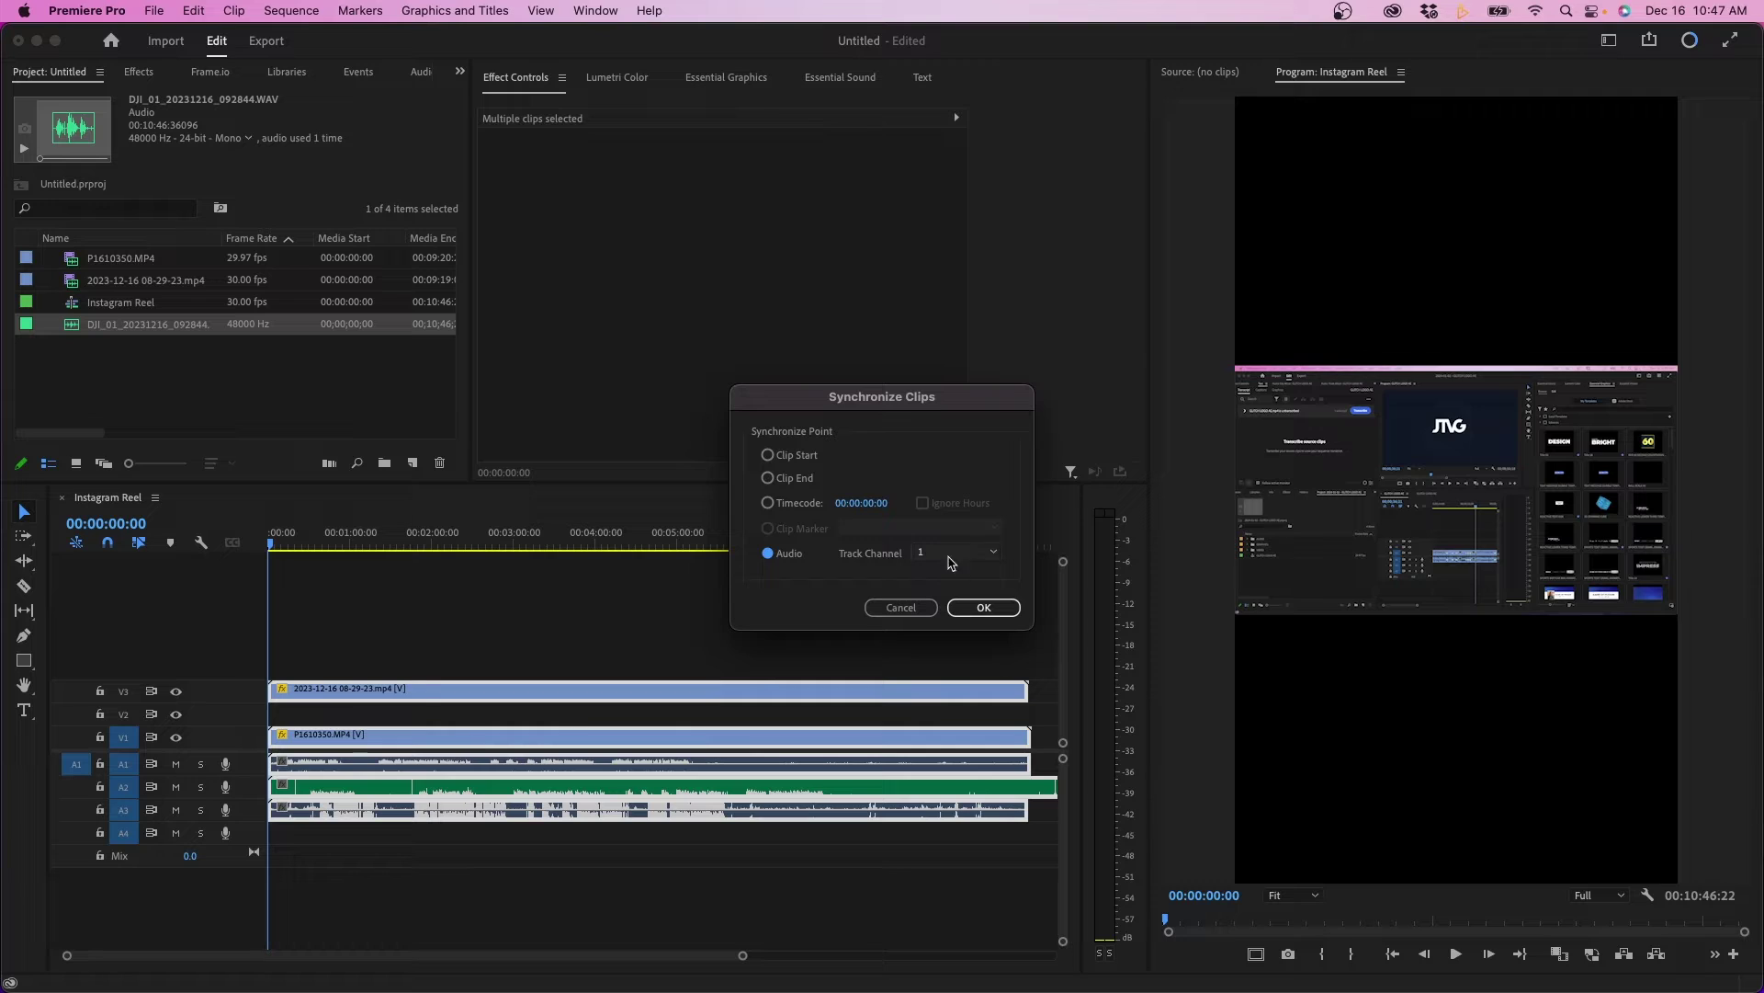
pyautogui.click(983, 607)
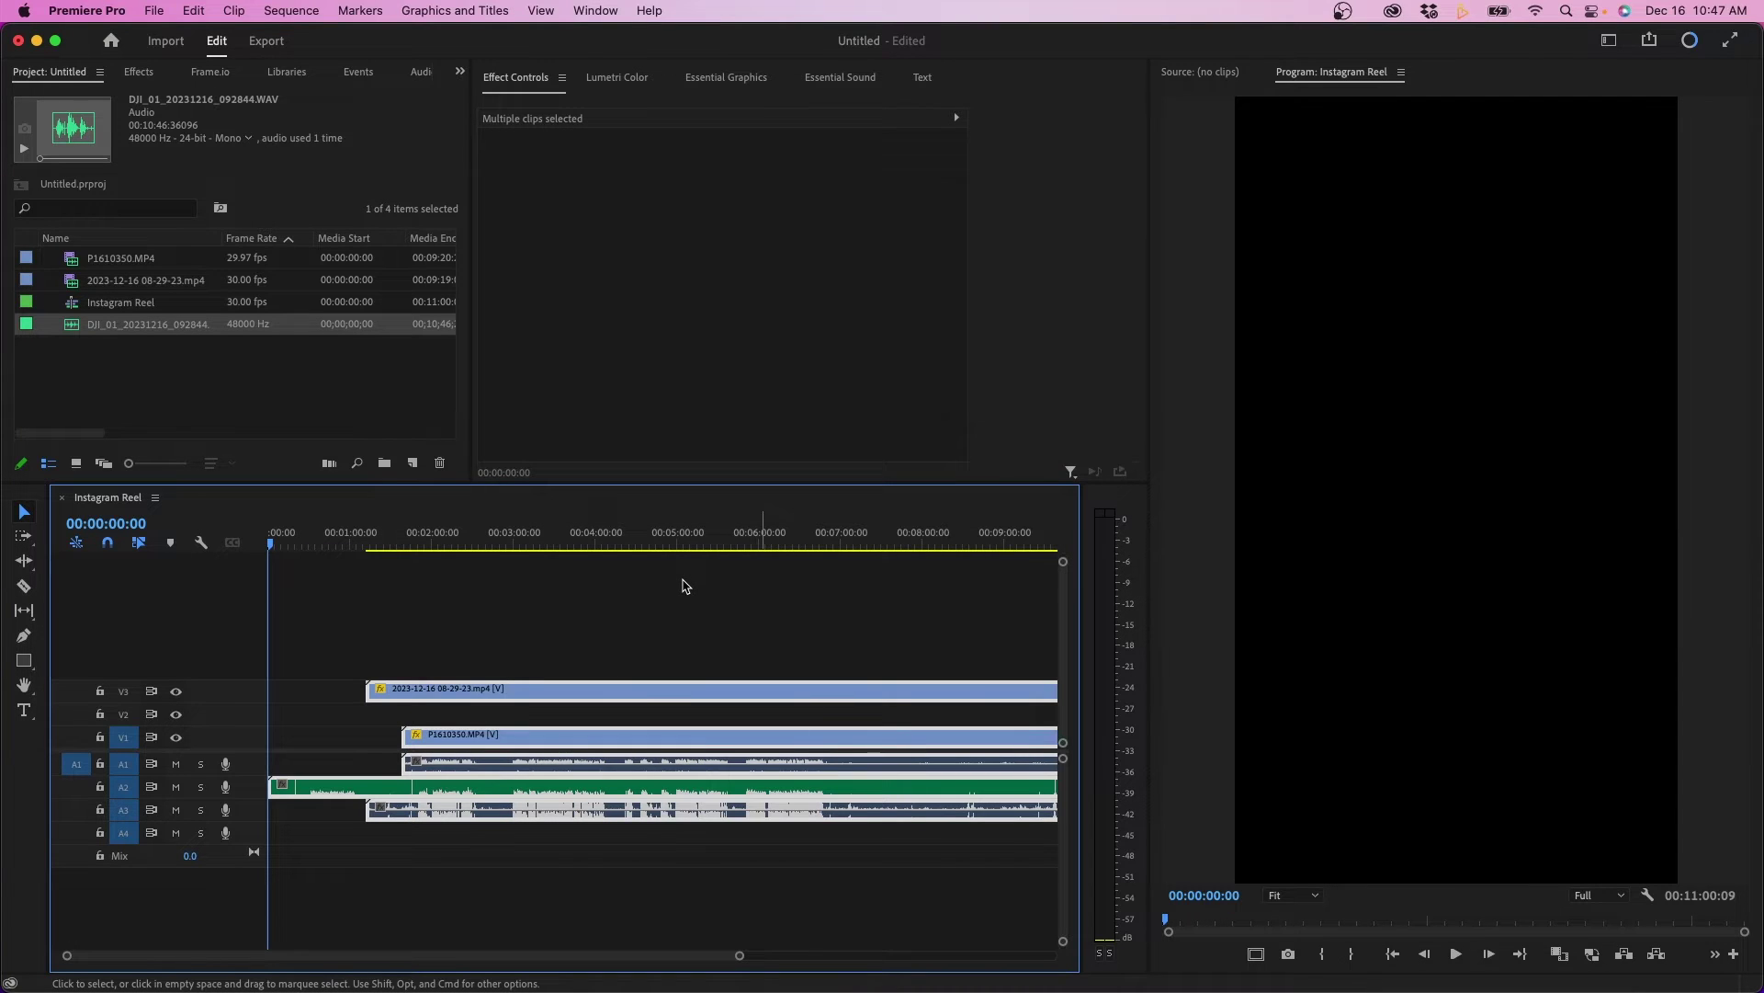
pyautogui.click(685, 586)
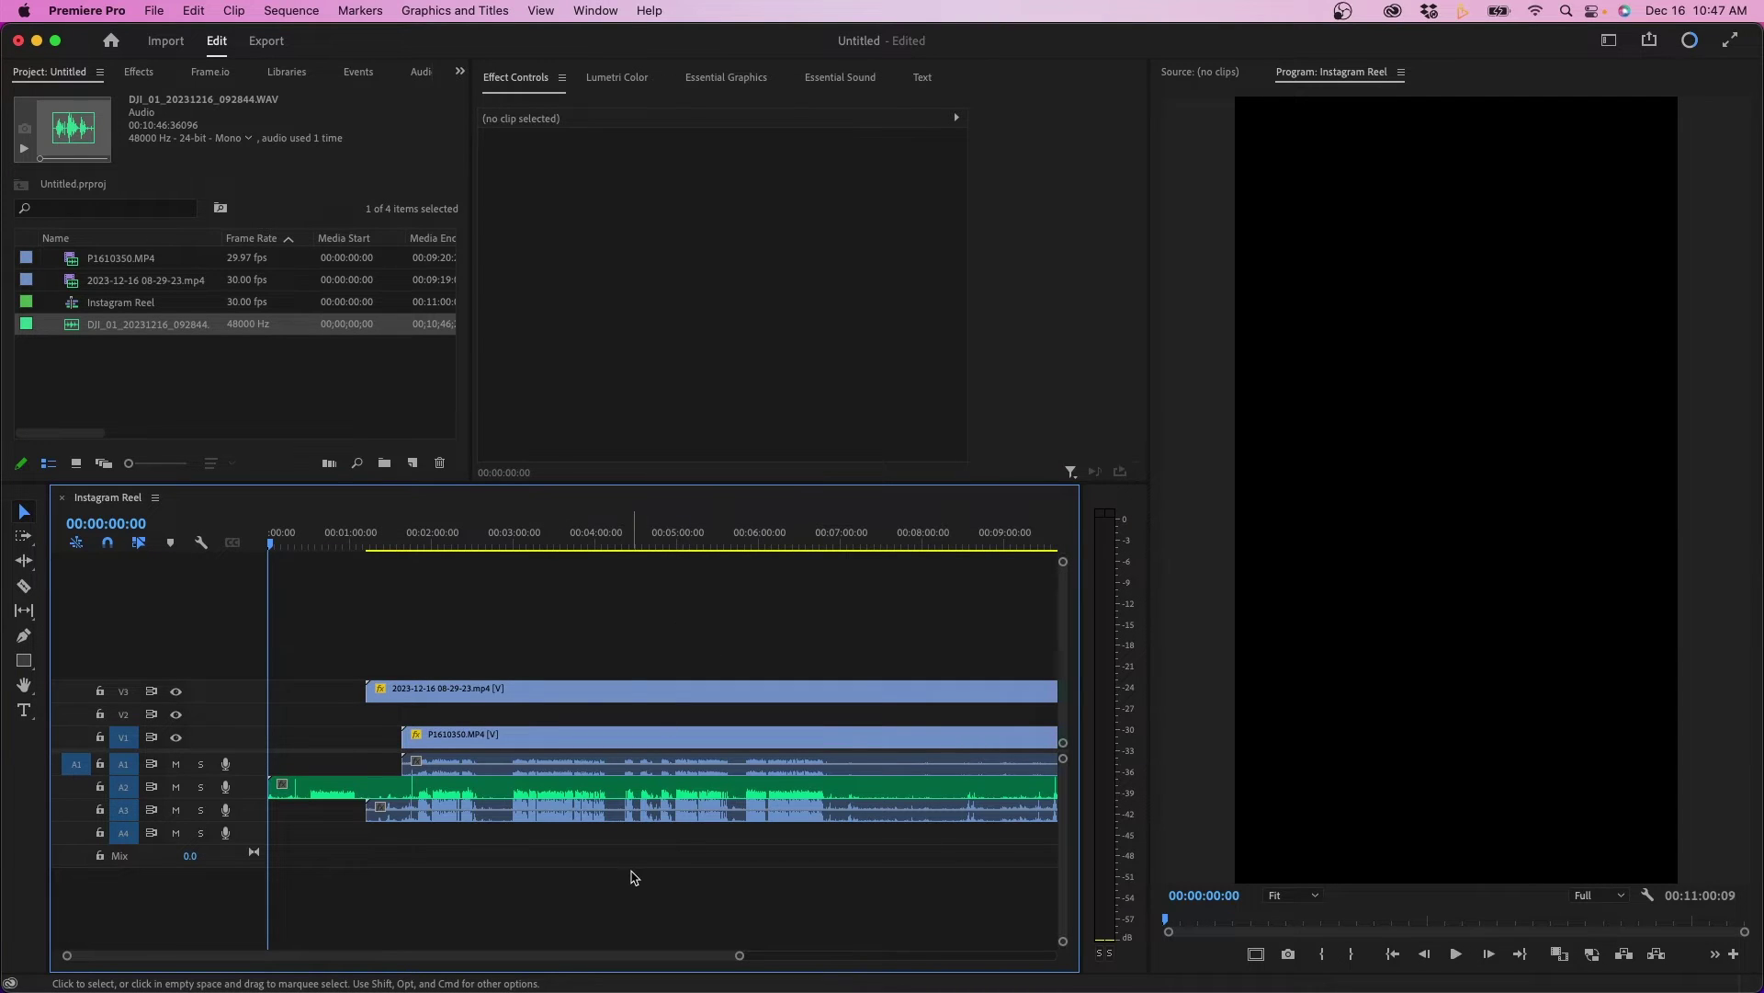
pyautogui.moveTo(370, 687); pyautogui.dragTo(401, 689)
pyautogui.moveTo(281, 789); pyautogui.dragTo(403, 788)
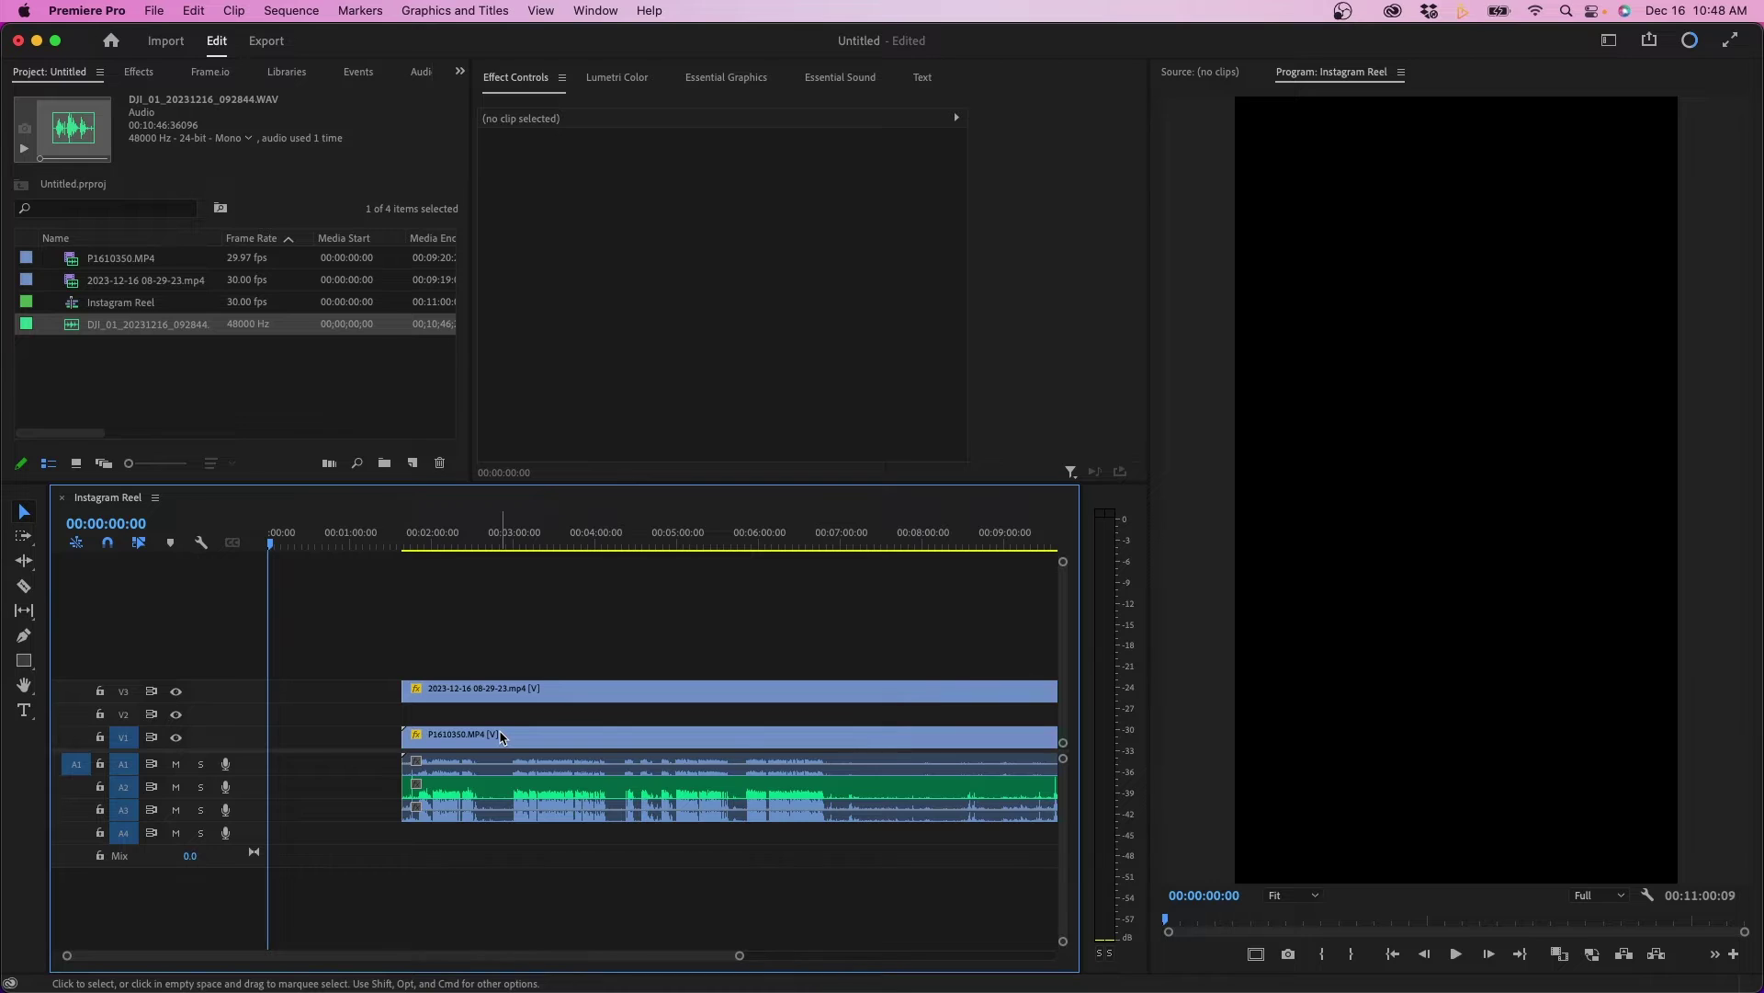
pyautogui.hscroll(10, 502, 737)
pyautogui.moveTo(678, 733); pyautogui.dragTo(639, 784)
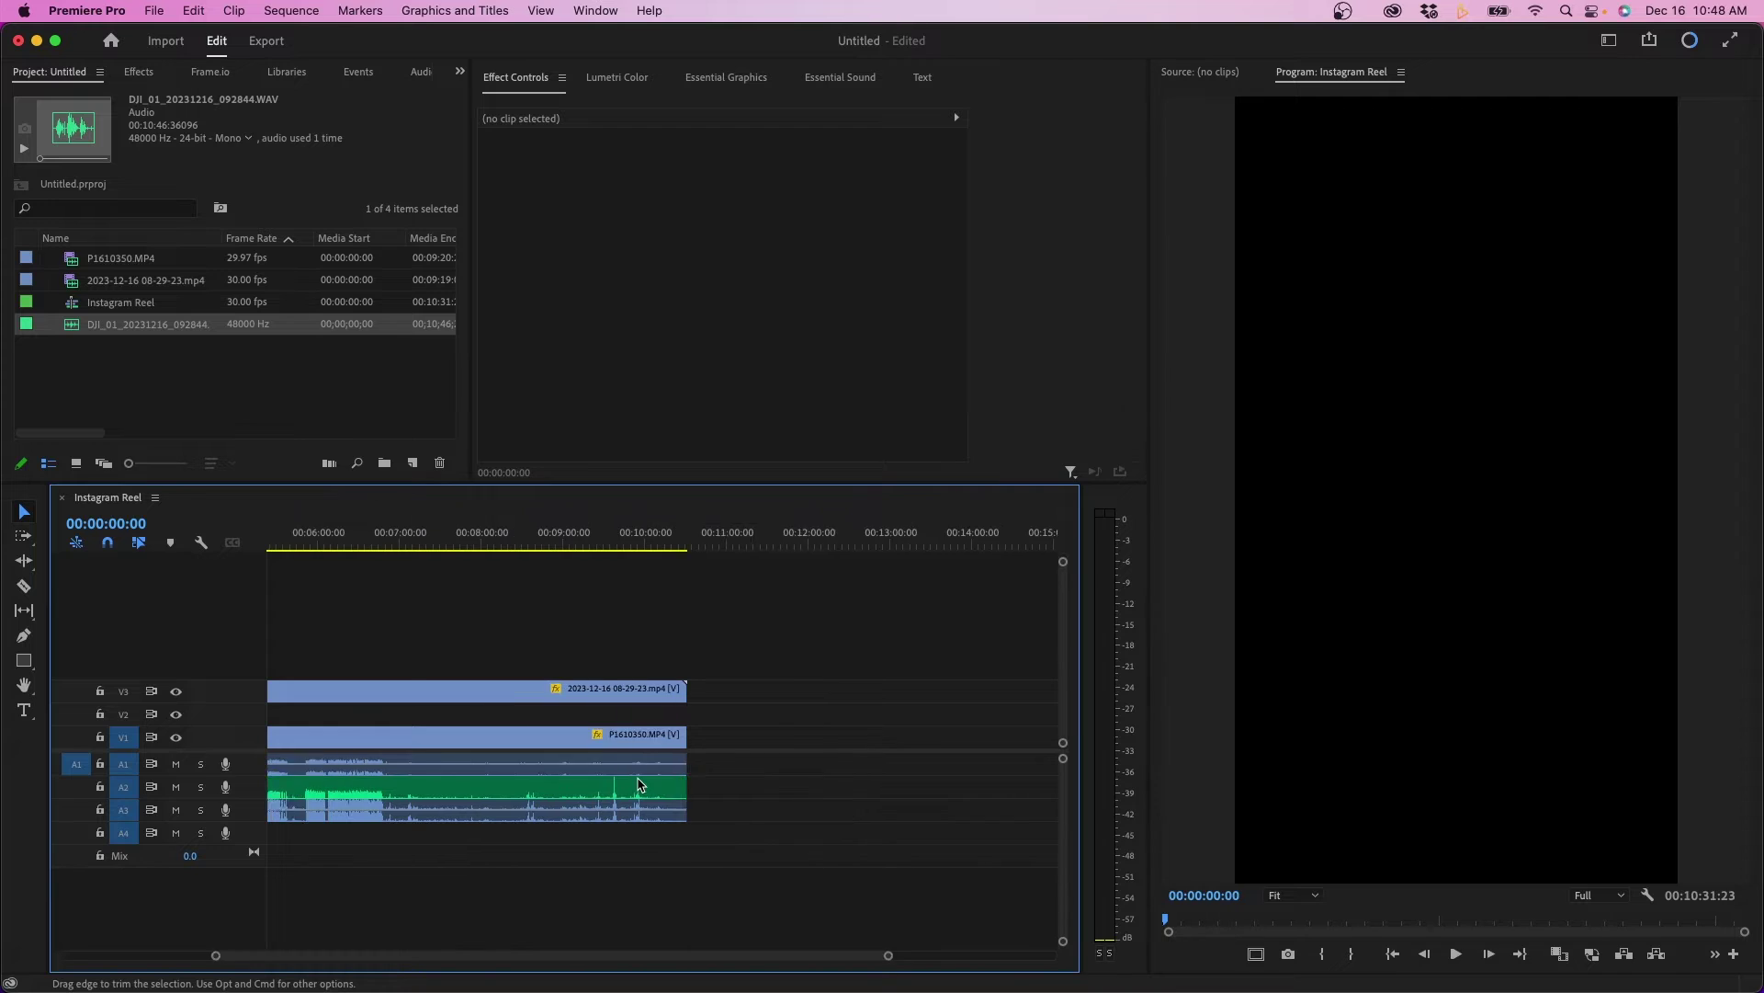
pyautogui.hscroll(-10, 640, 784)
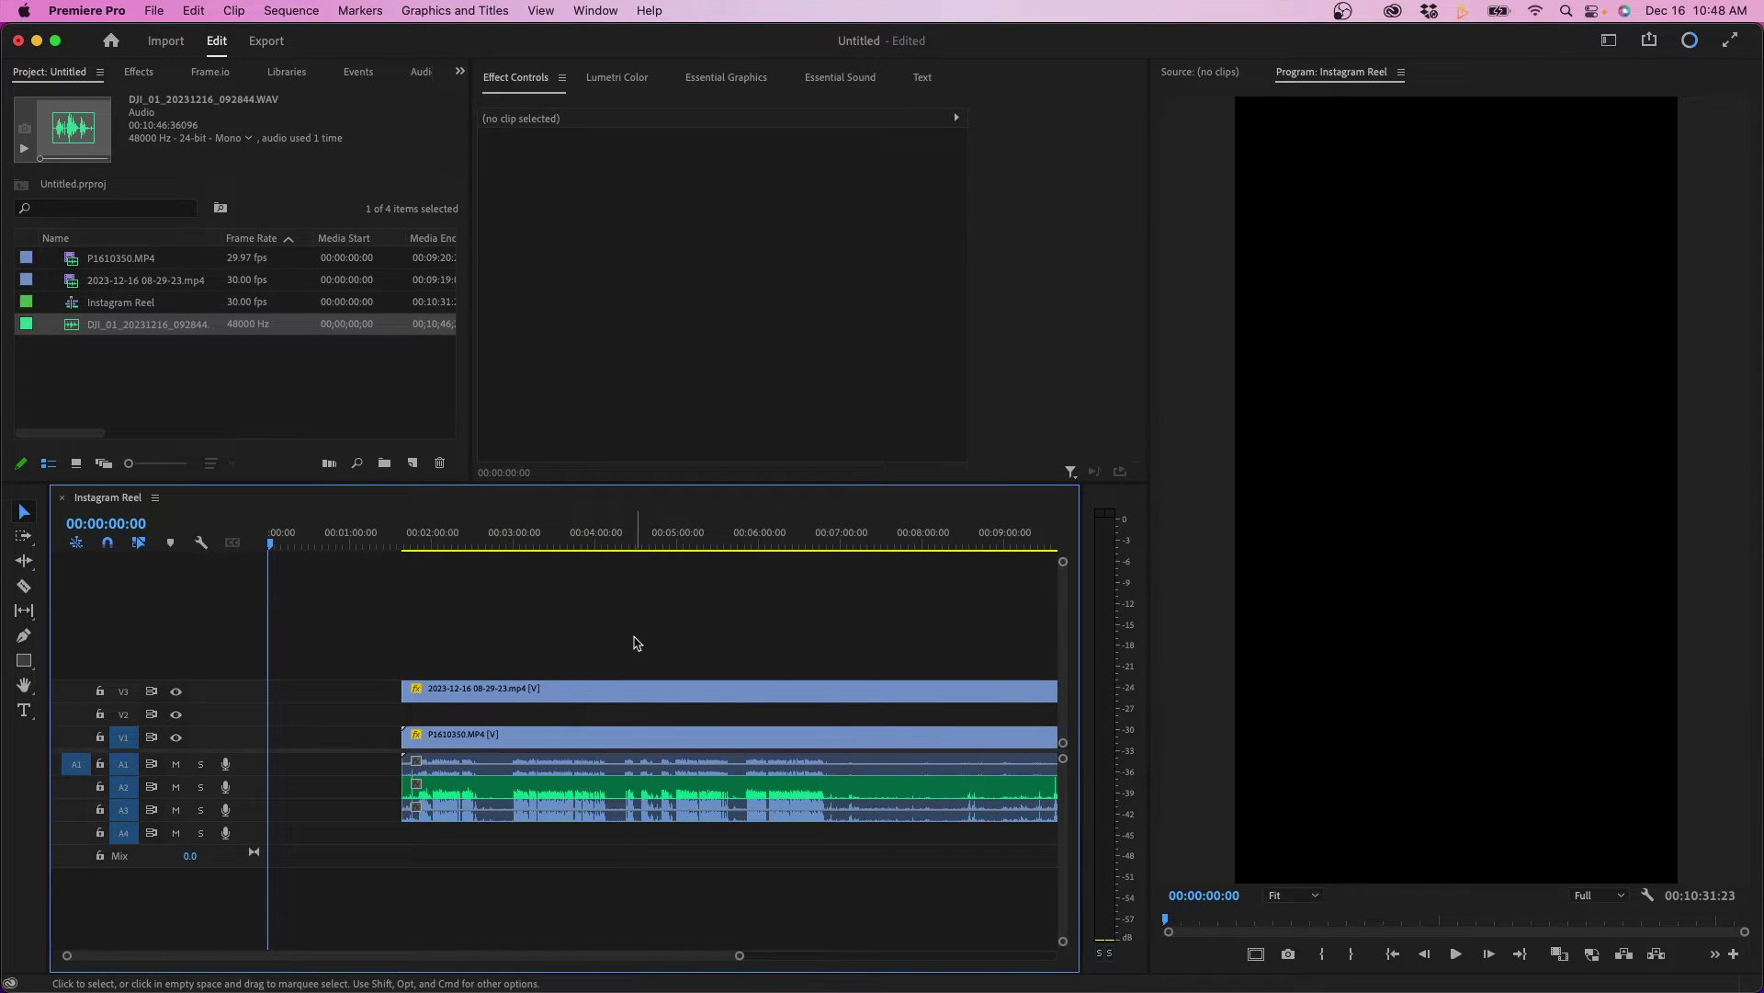
# Unlink P1610350.MP4 on V1 from its camera audio and delete that audio from track A1.
pyautogui.click(598, 740)
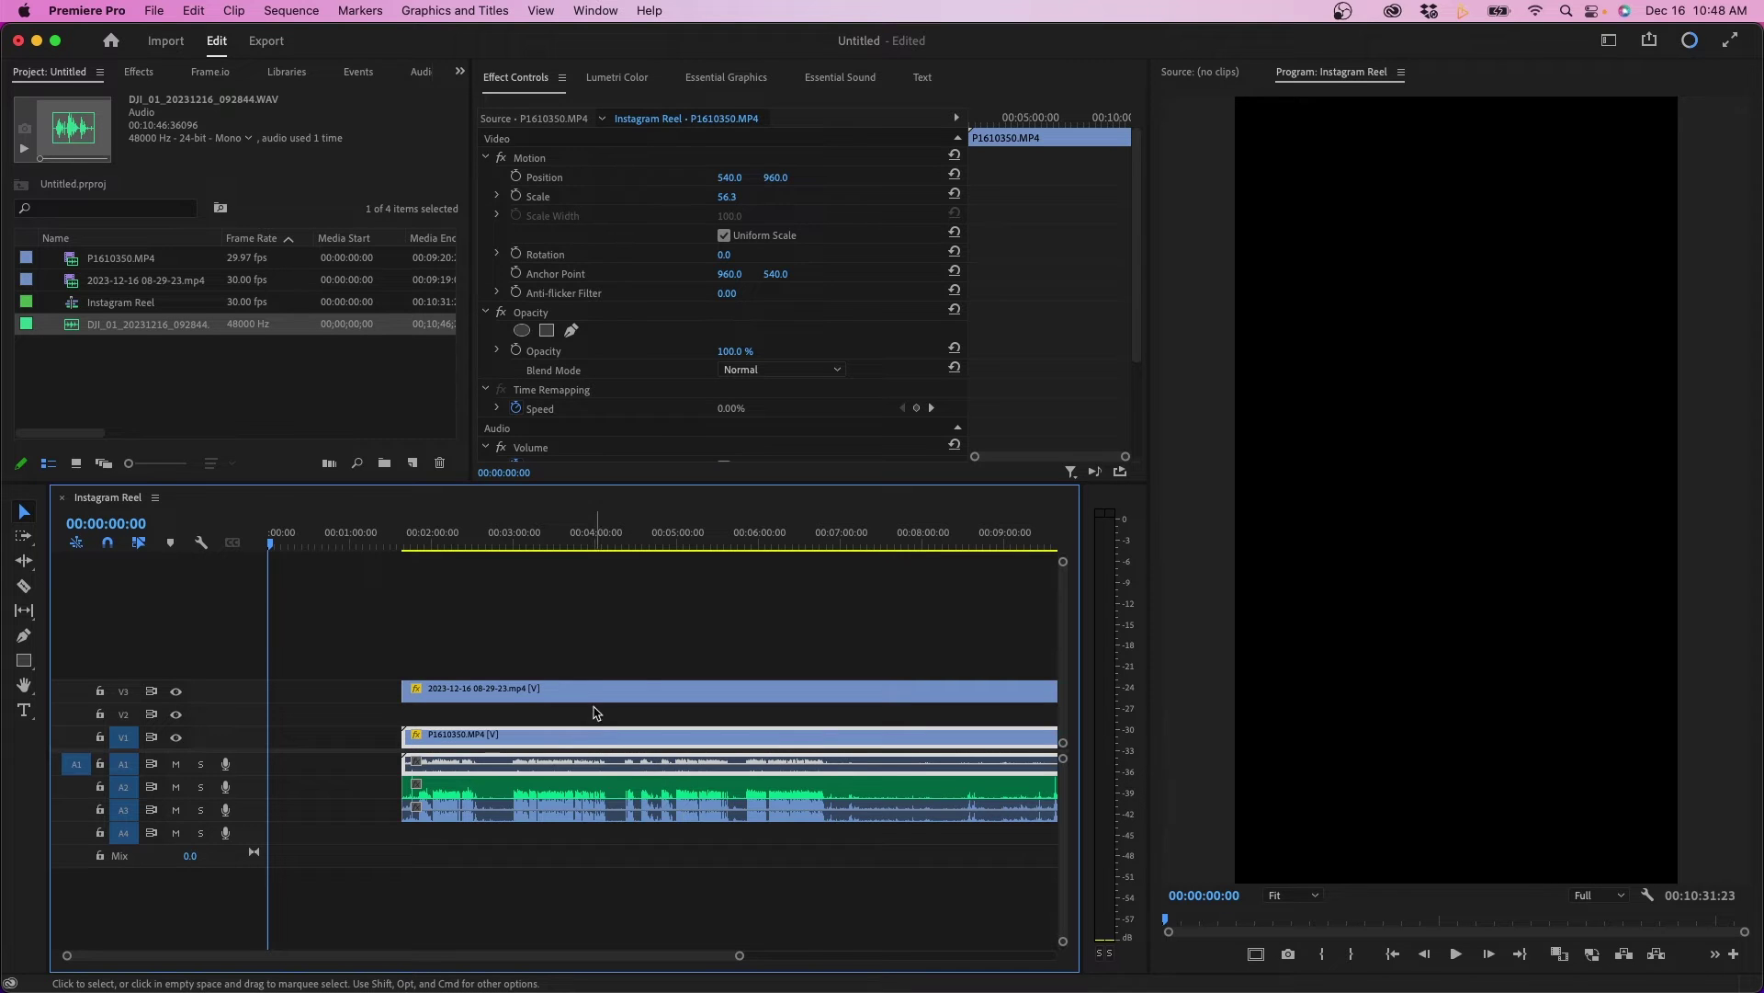
pyautogui.click(594, 693)
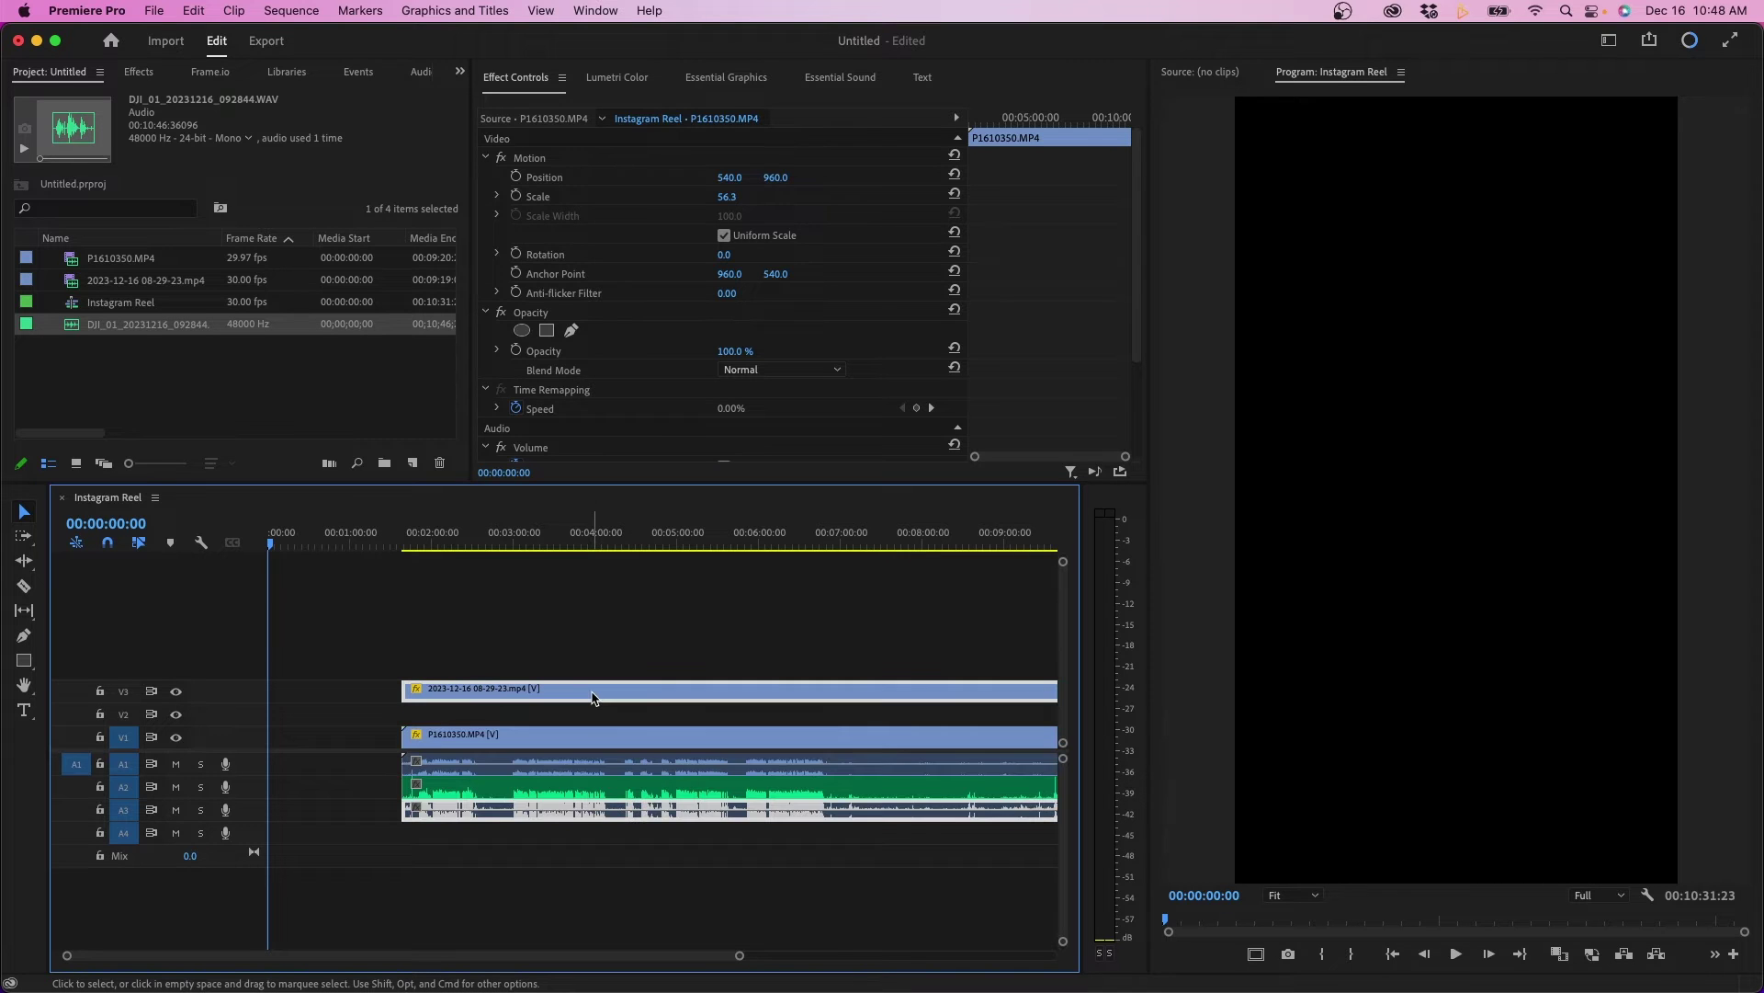
pyautogui.click(538, 788)
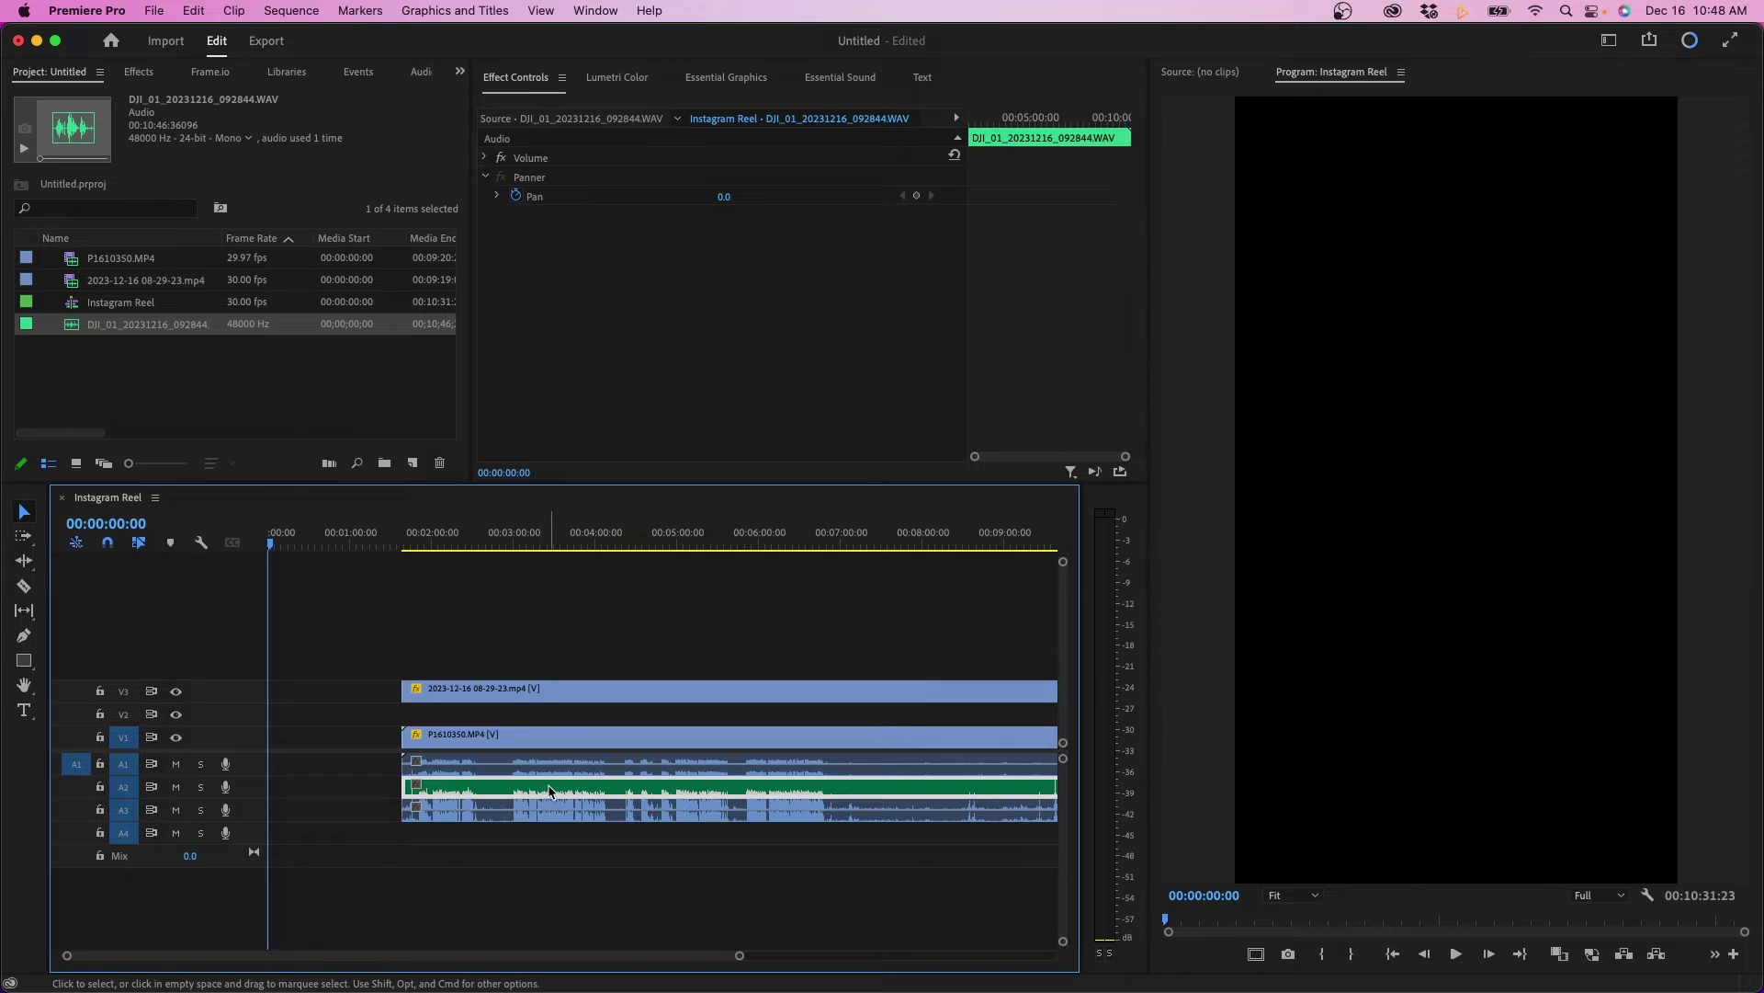
pyautogui.click(562, 738)
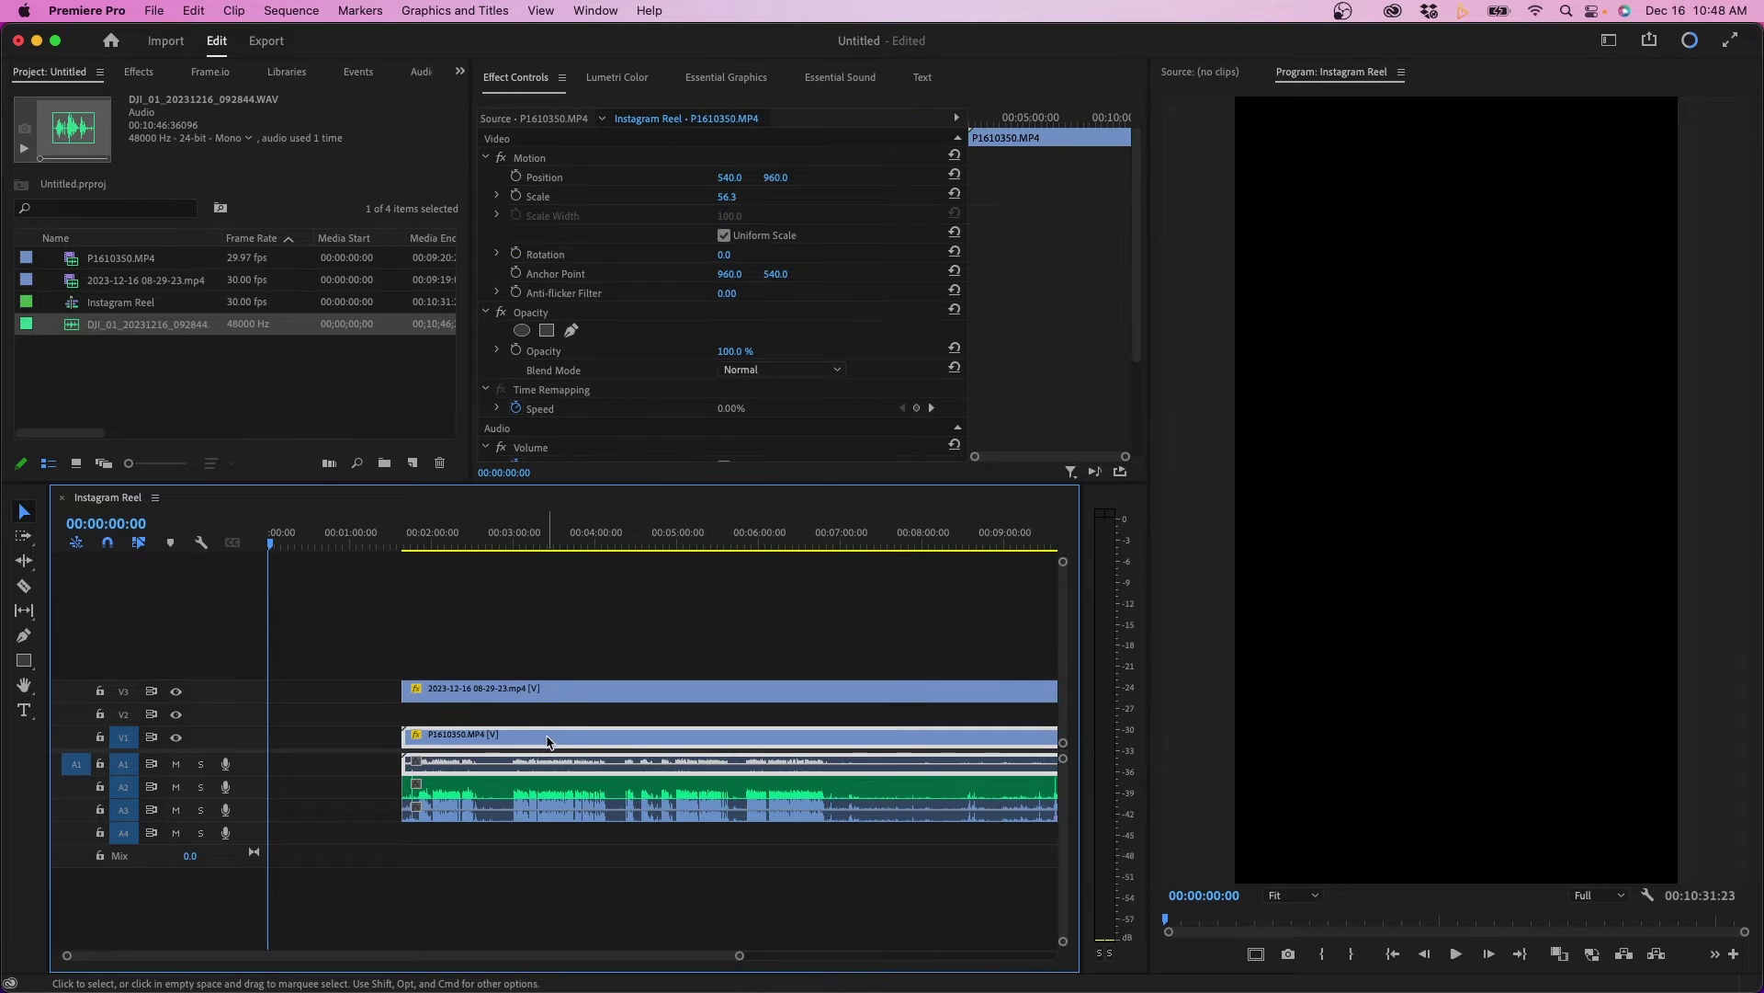
pyautogui.rightClick(561, 738)
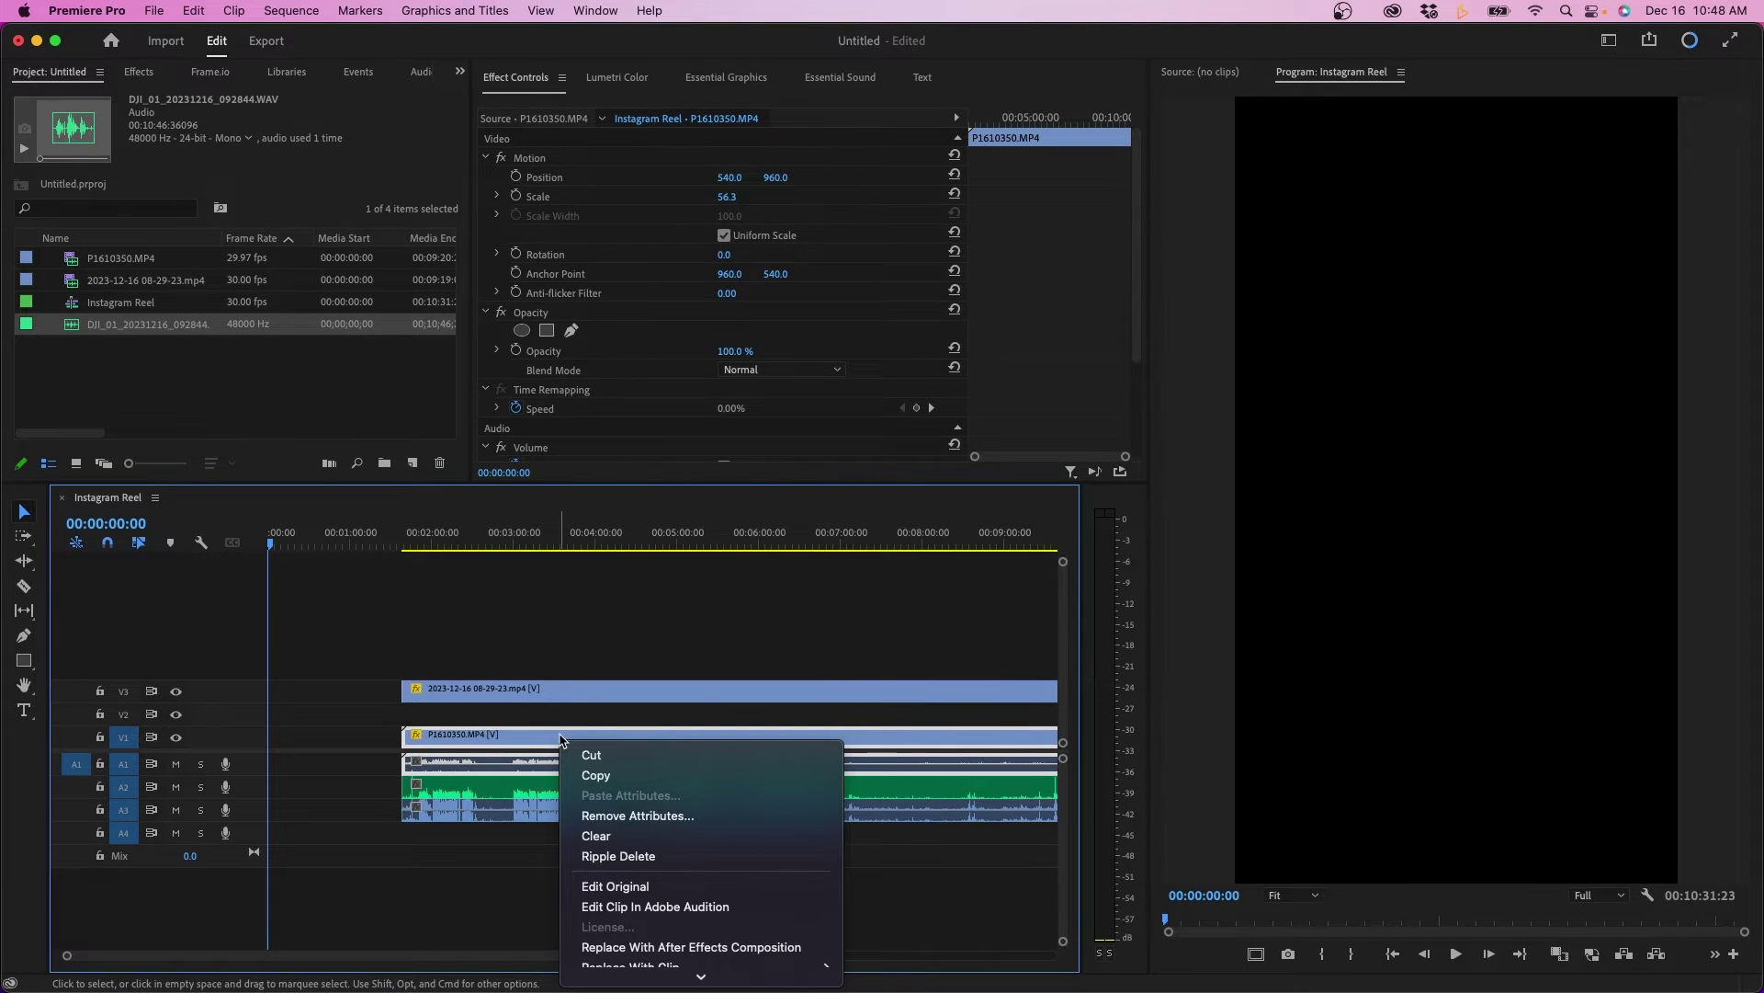
pyautogui.scroll(-3, 621, 779)
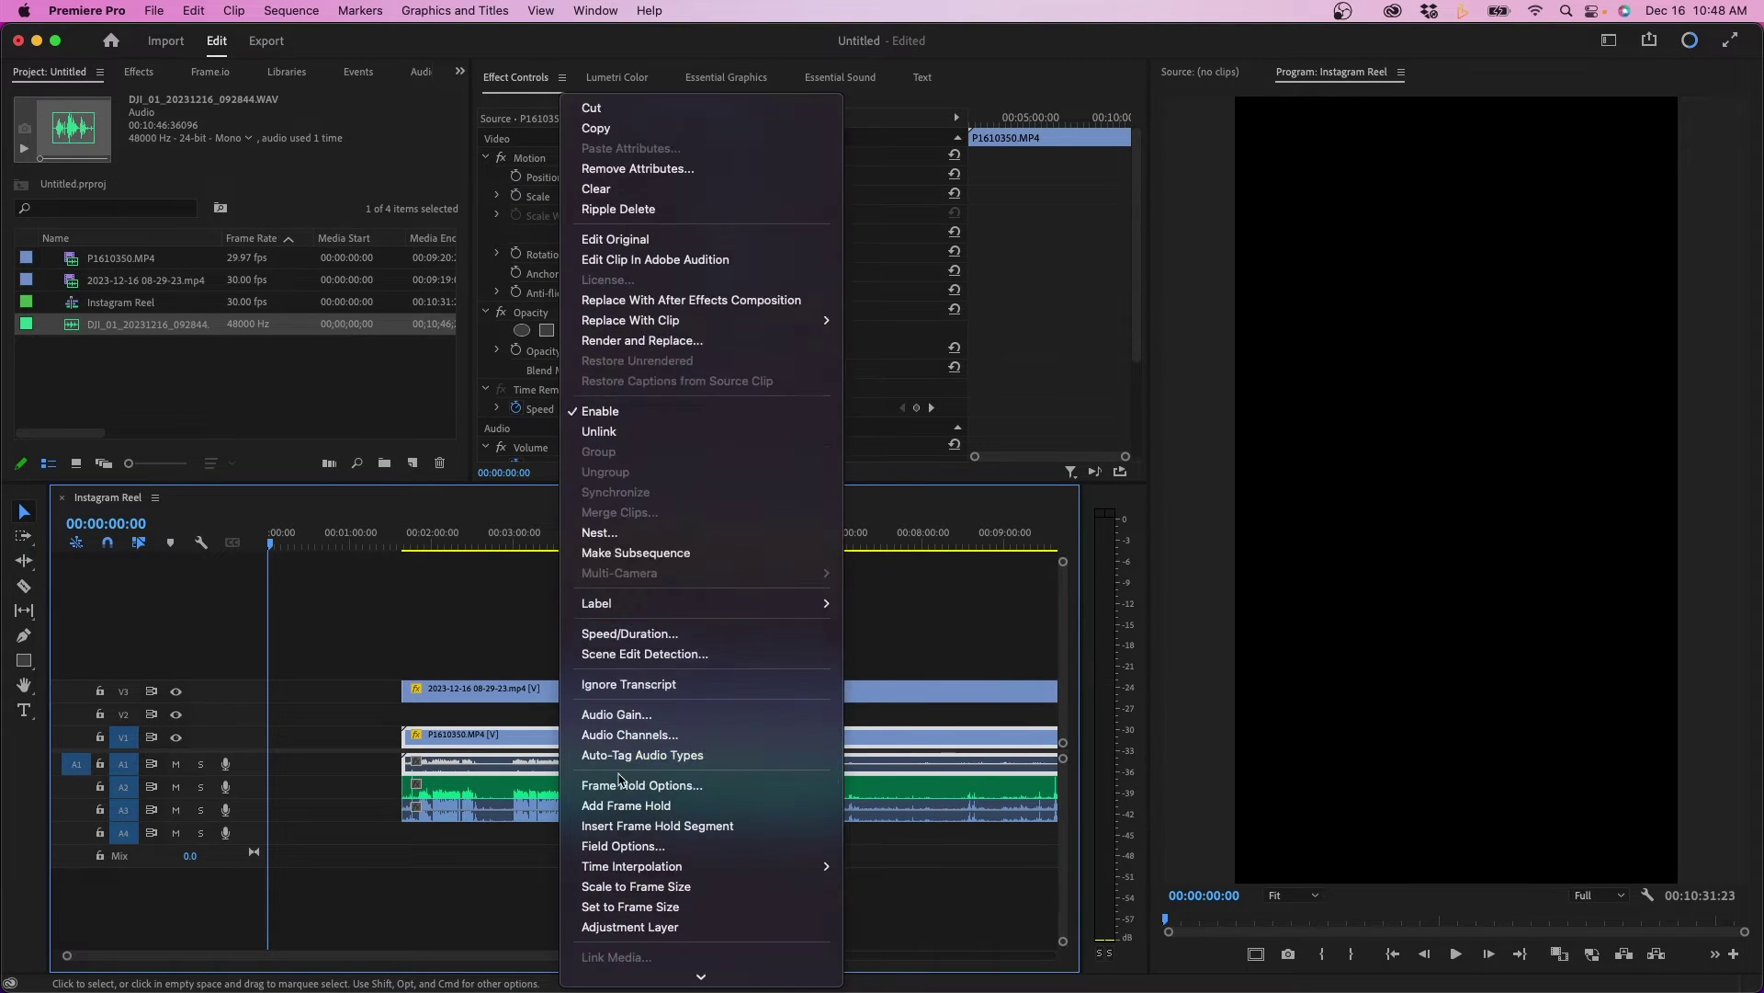
pyautogui.click(657, 432)
pyautogui.click(597, 747)
pyautogui.click(561, 769)
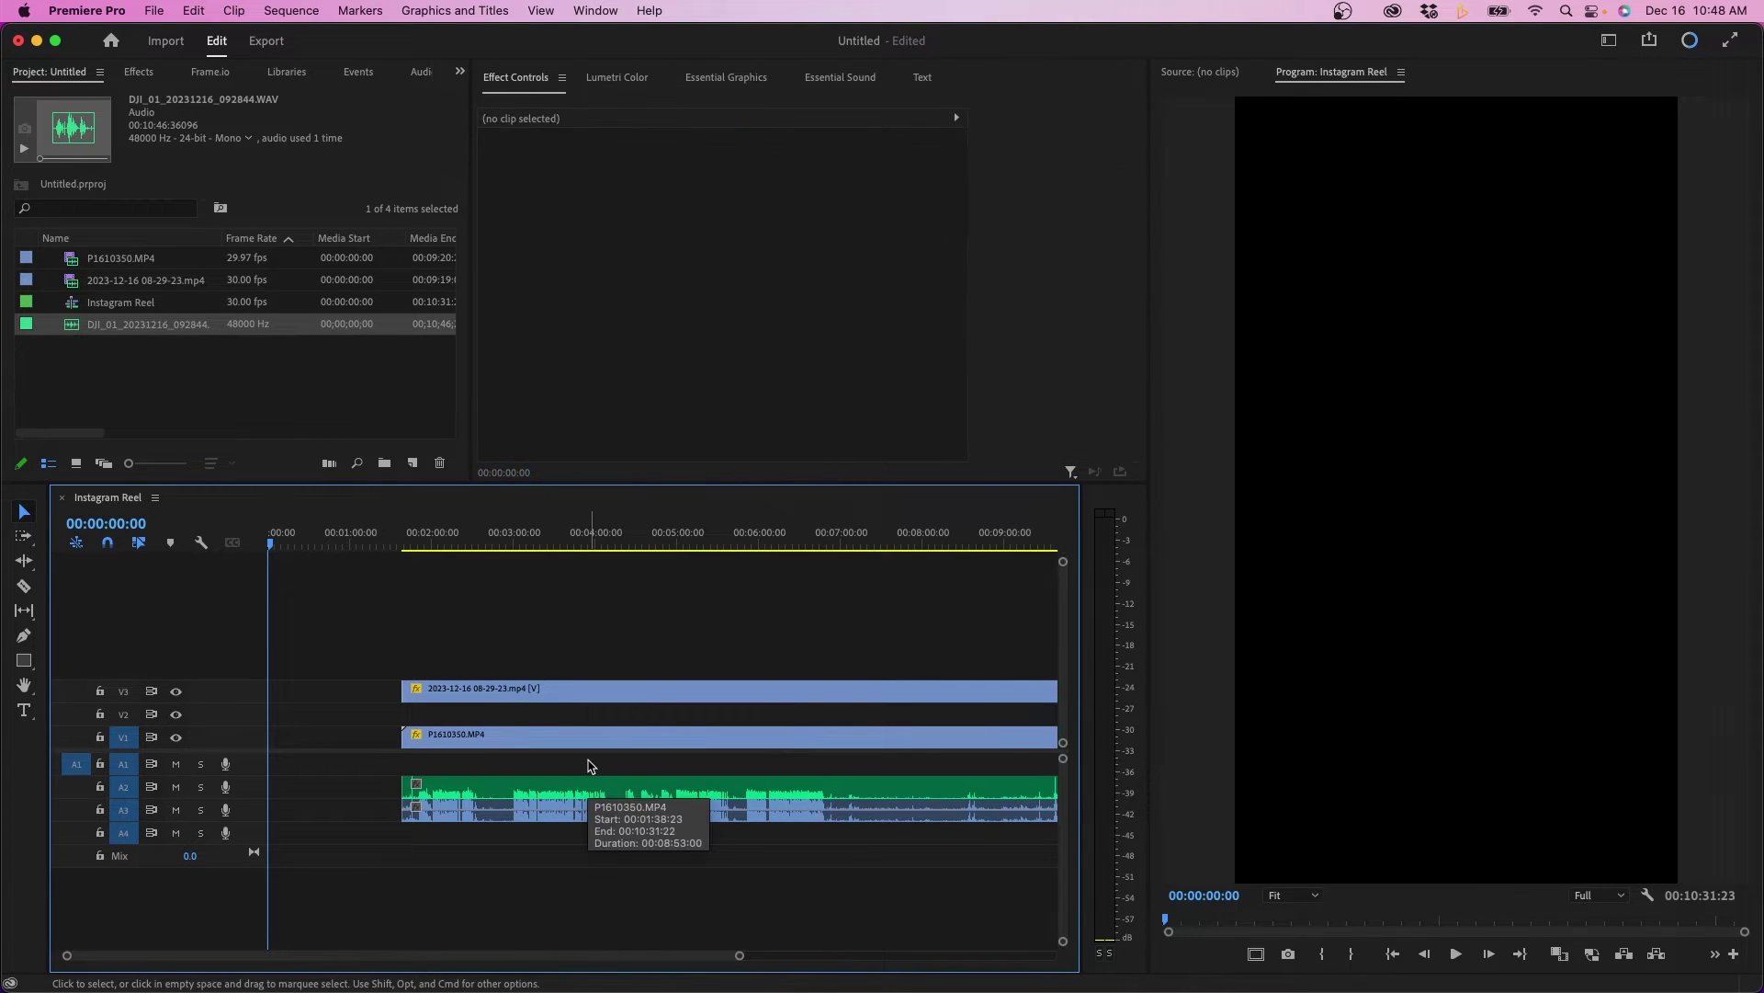
pyautogui.click(582, 694)
pyautogui.rightClick(583, 698)
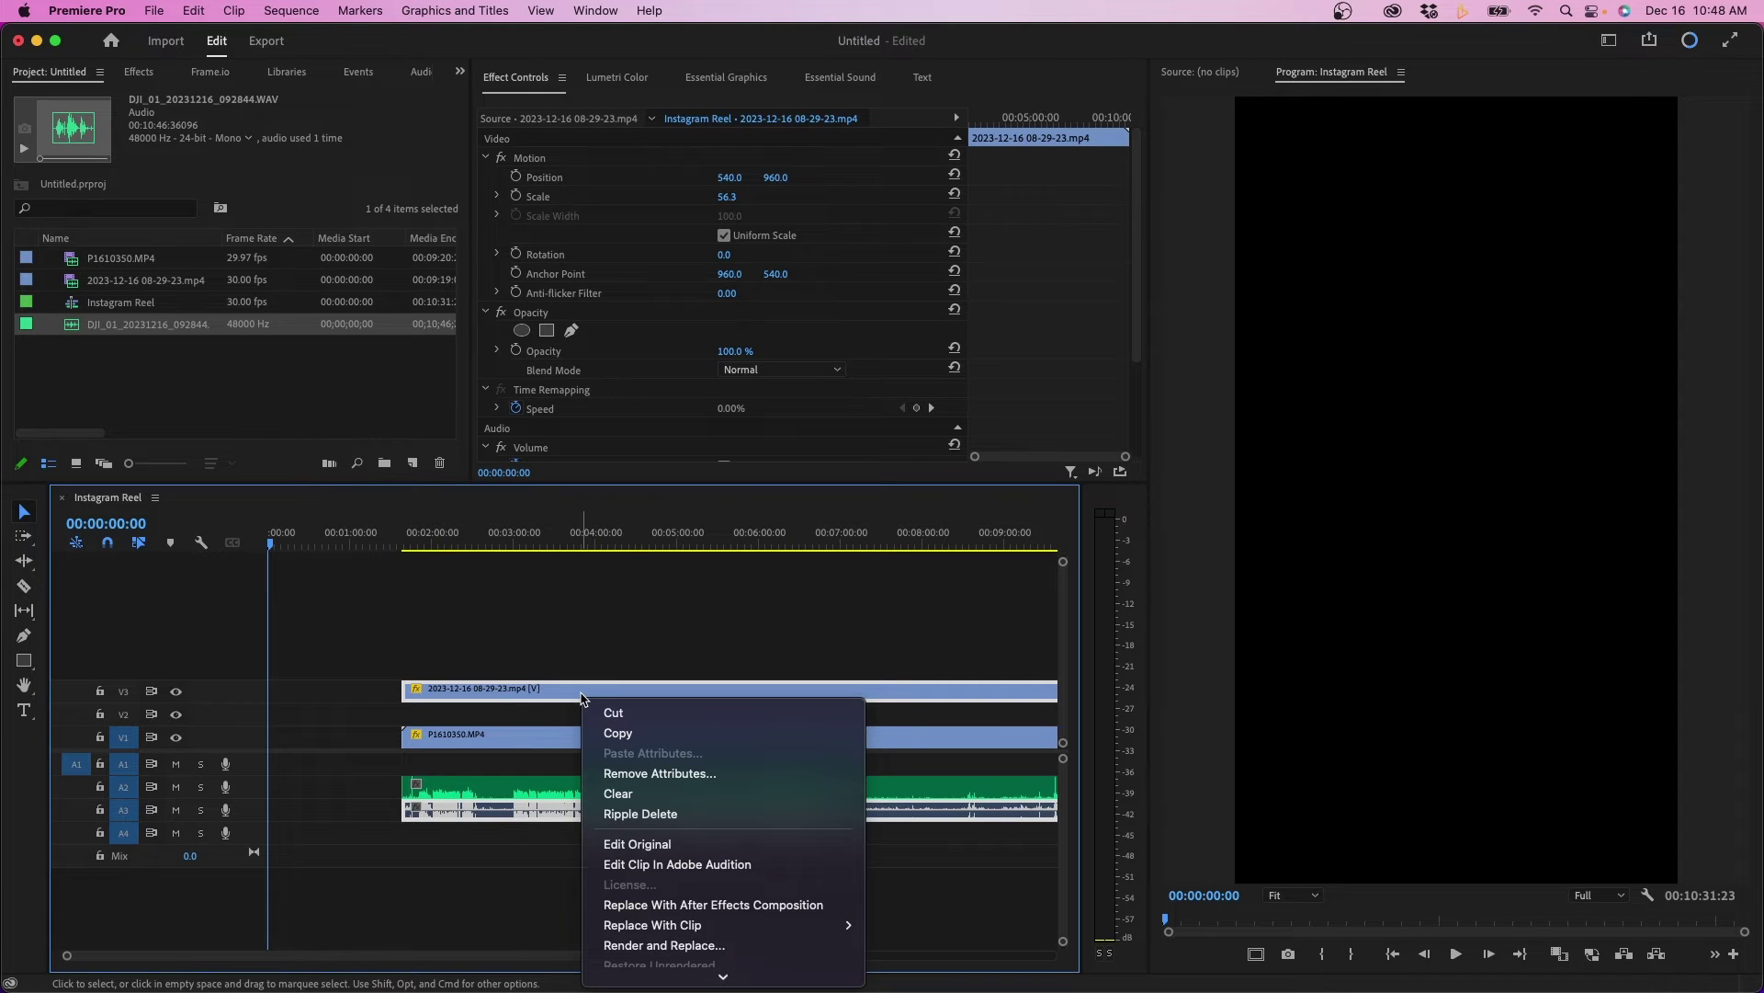
pyautogui.scroll(-5, 698, 773)
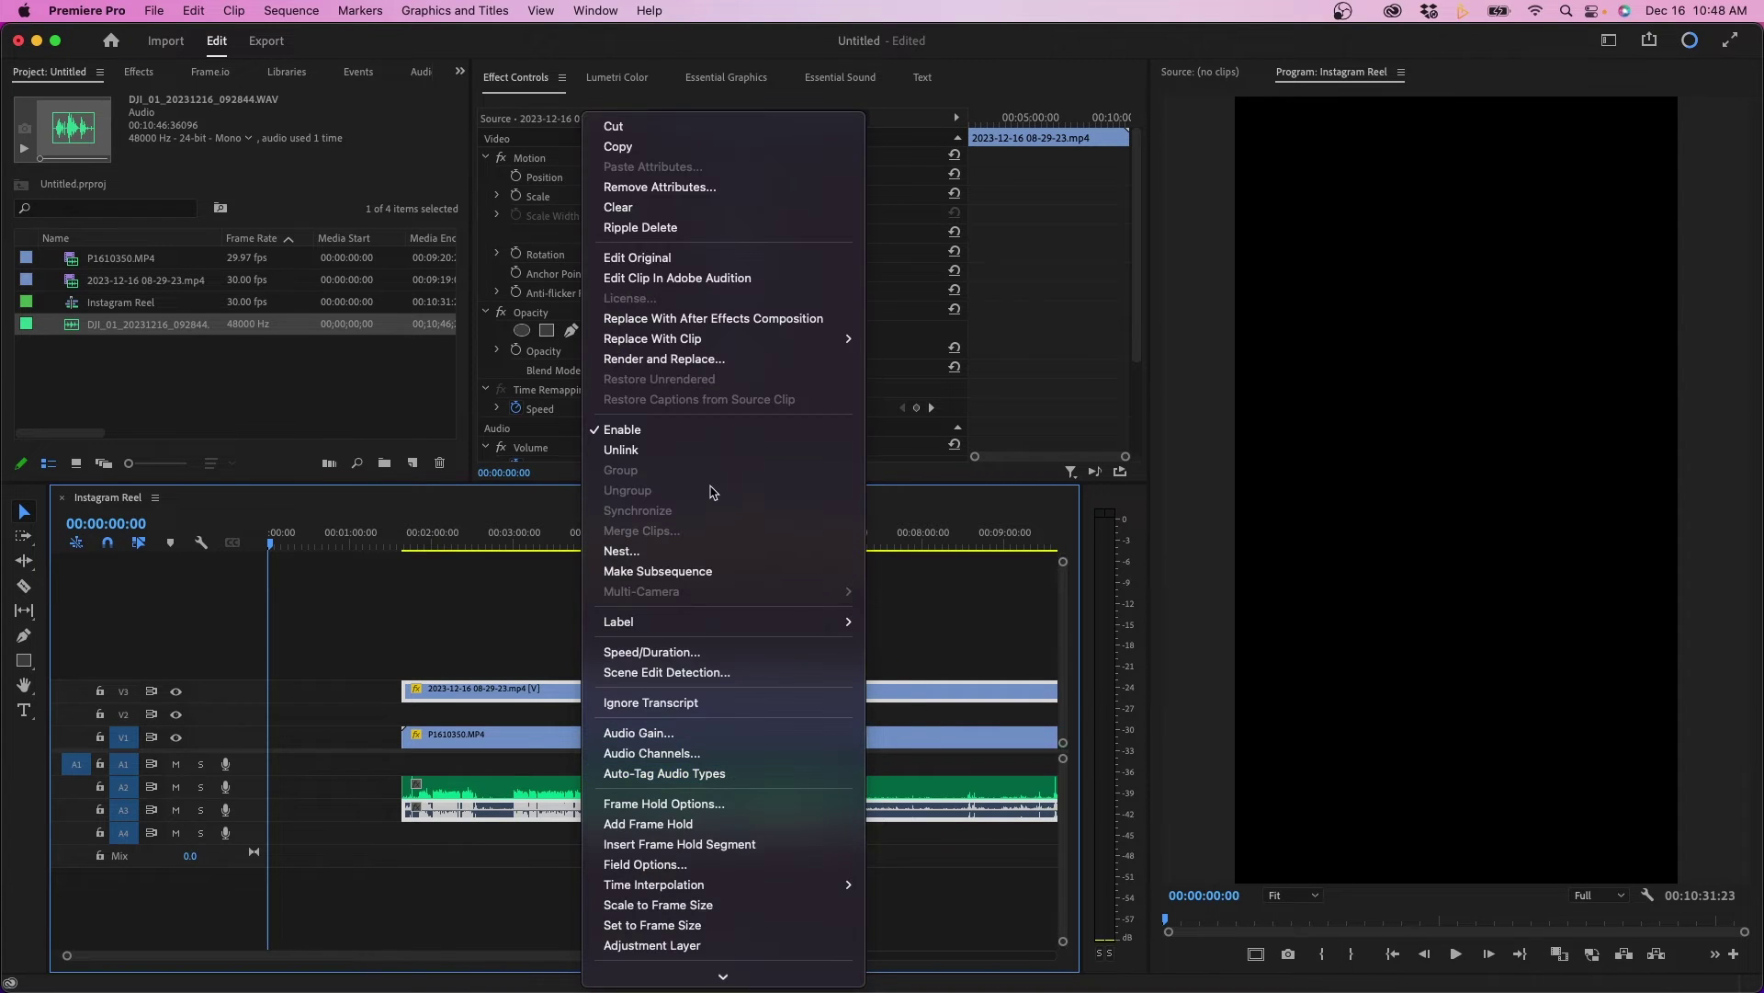
pyautogui.click(695, 450)
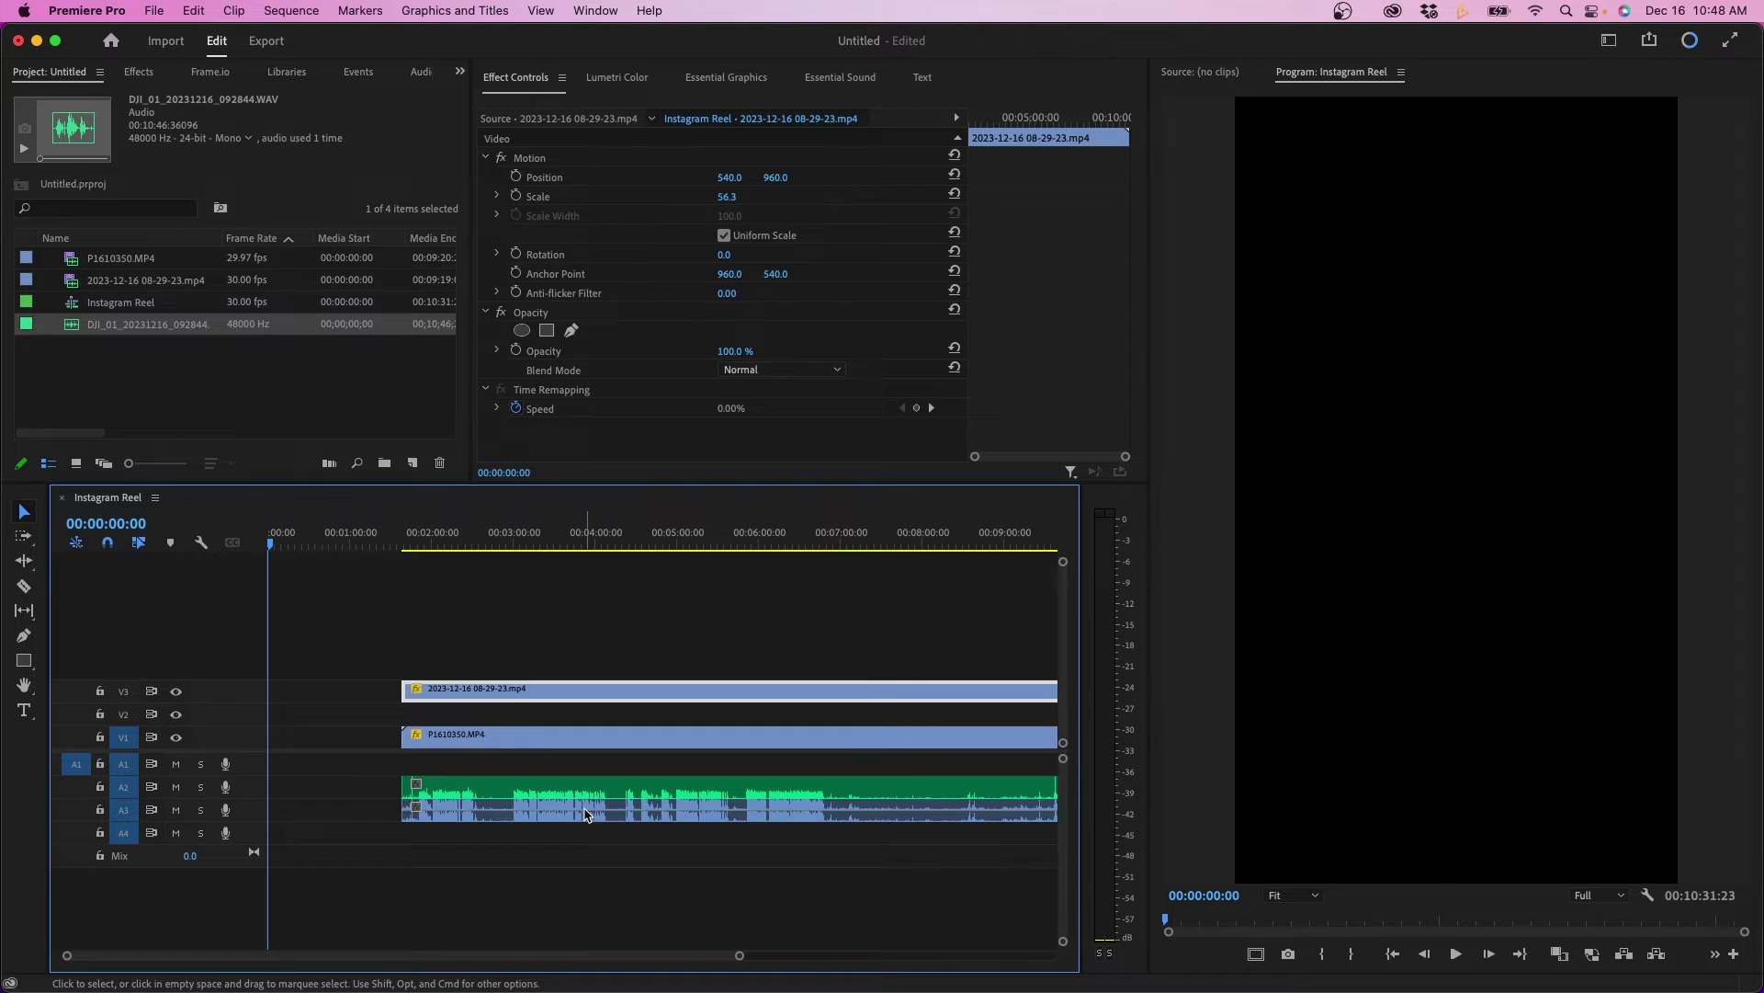
pyautogui.click(587, 812)
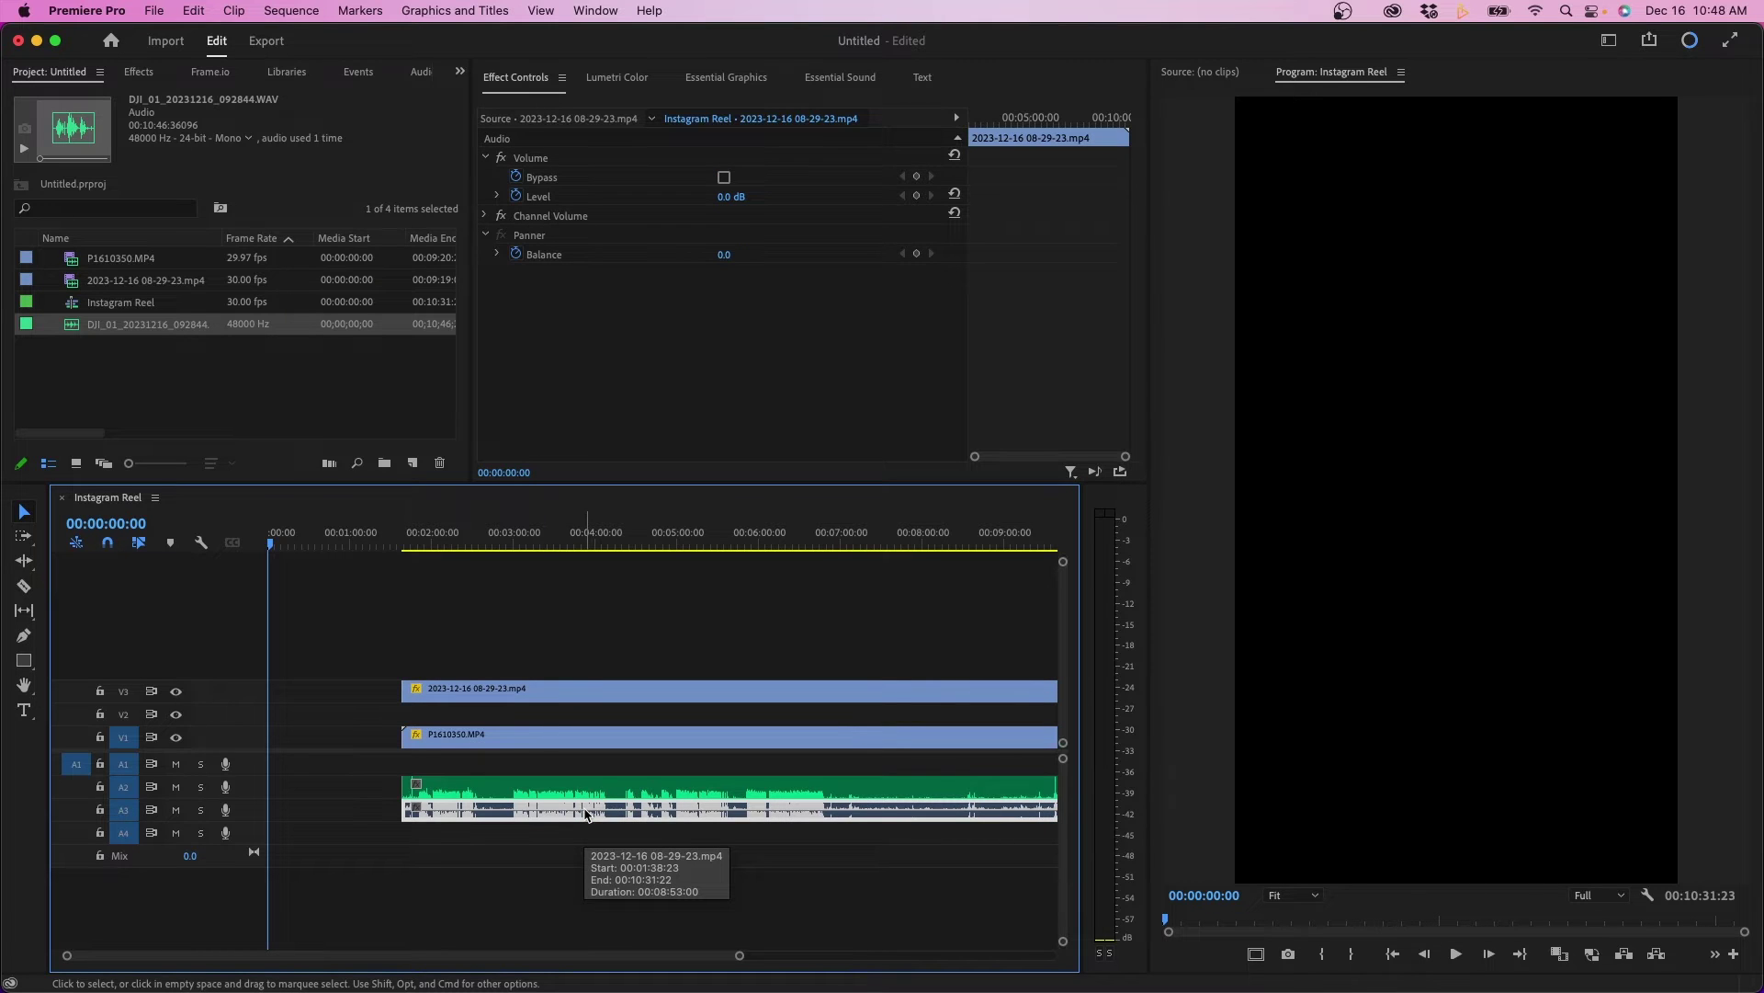
pyautogui.press('Delete')
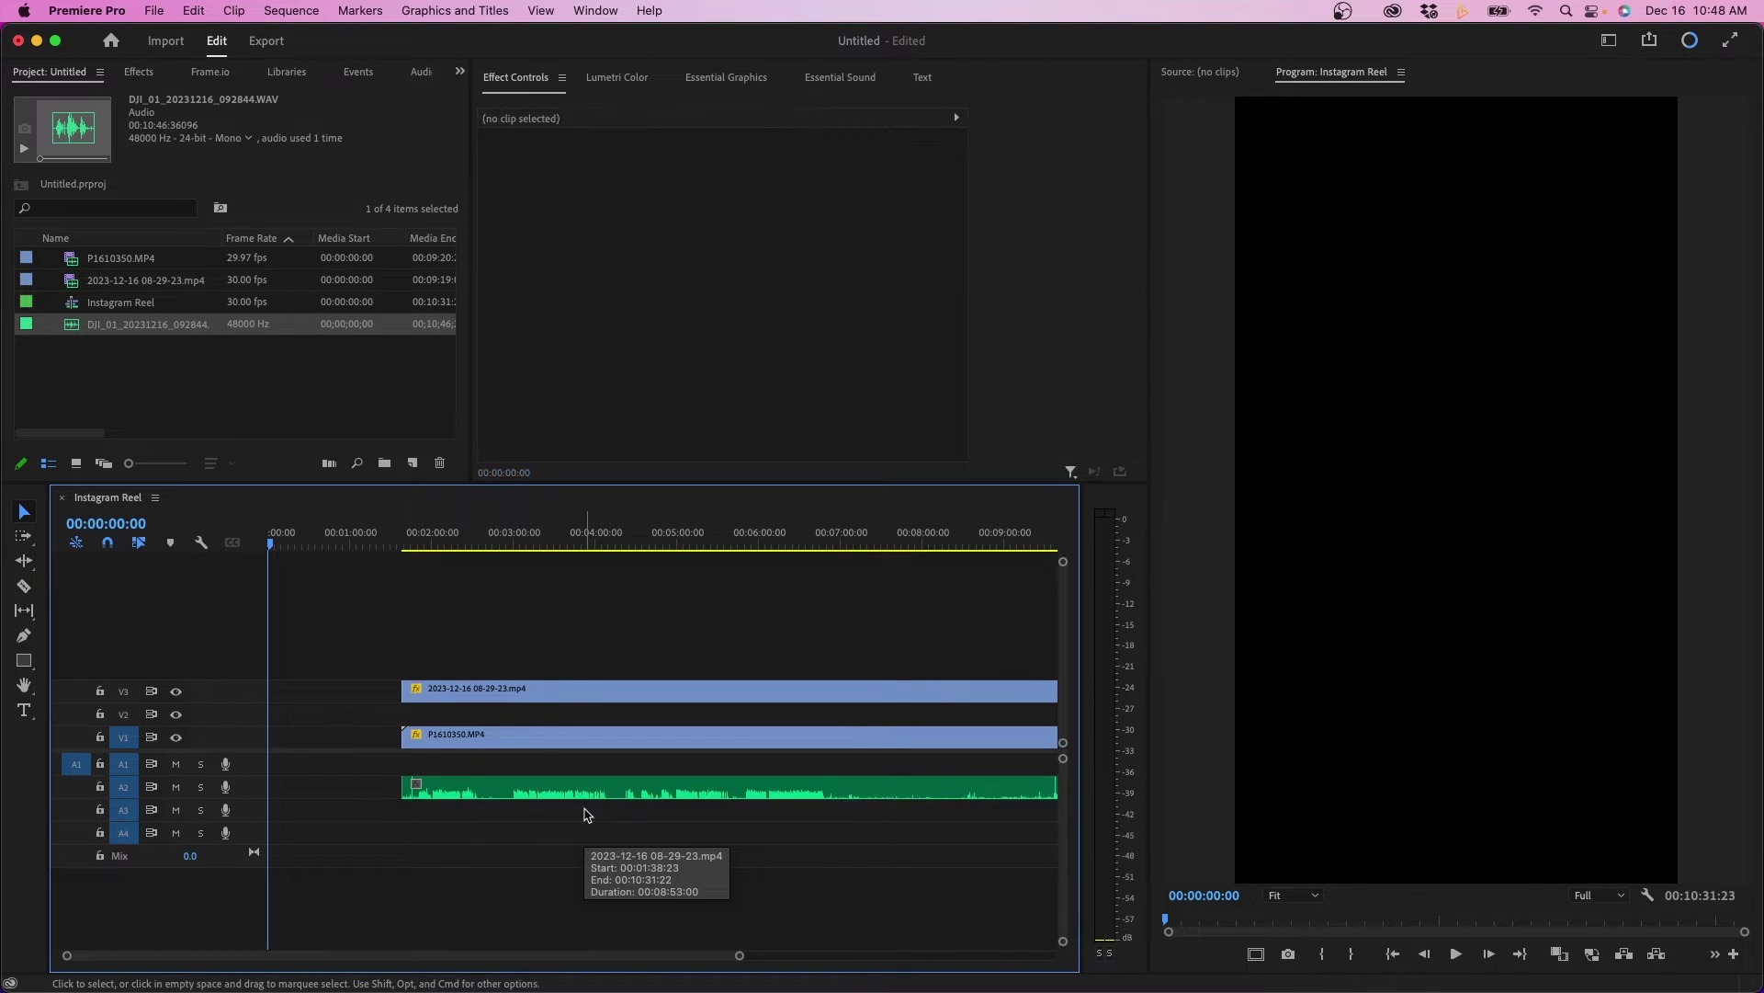
pyautogui.click(349, 794)
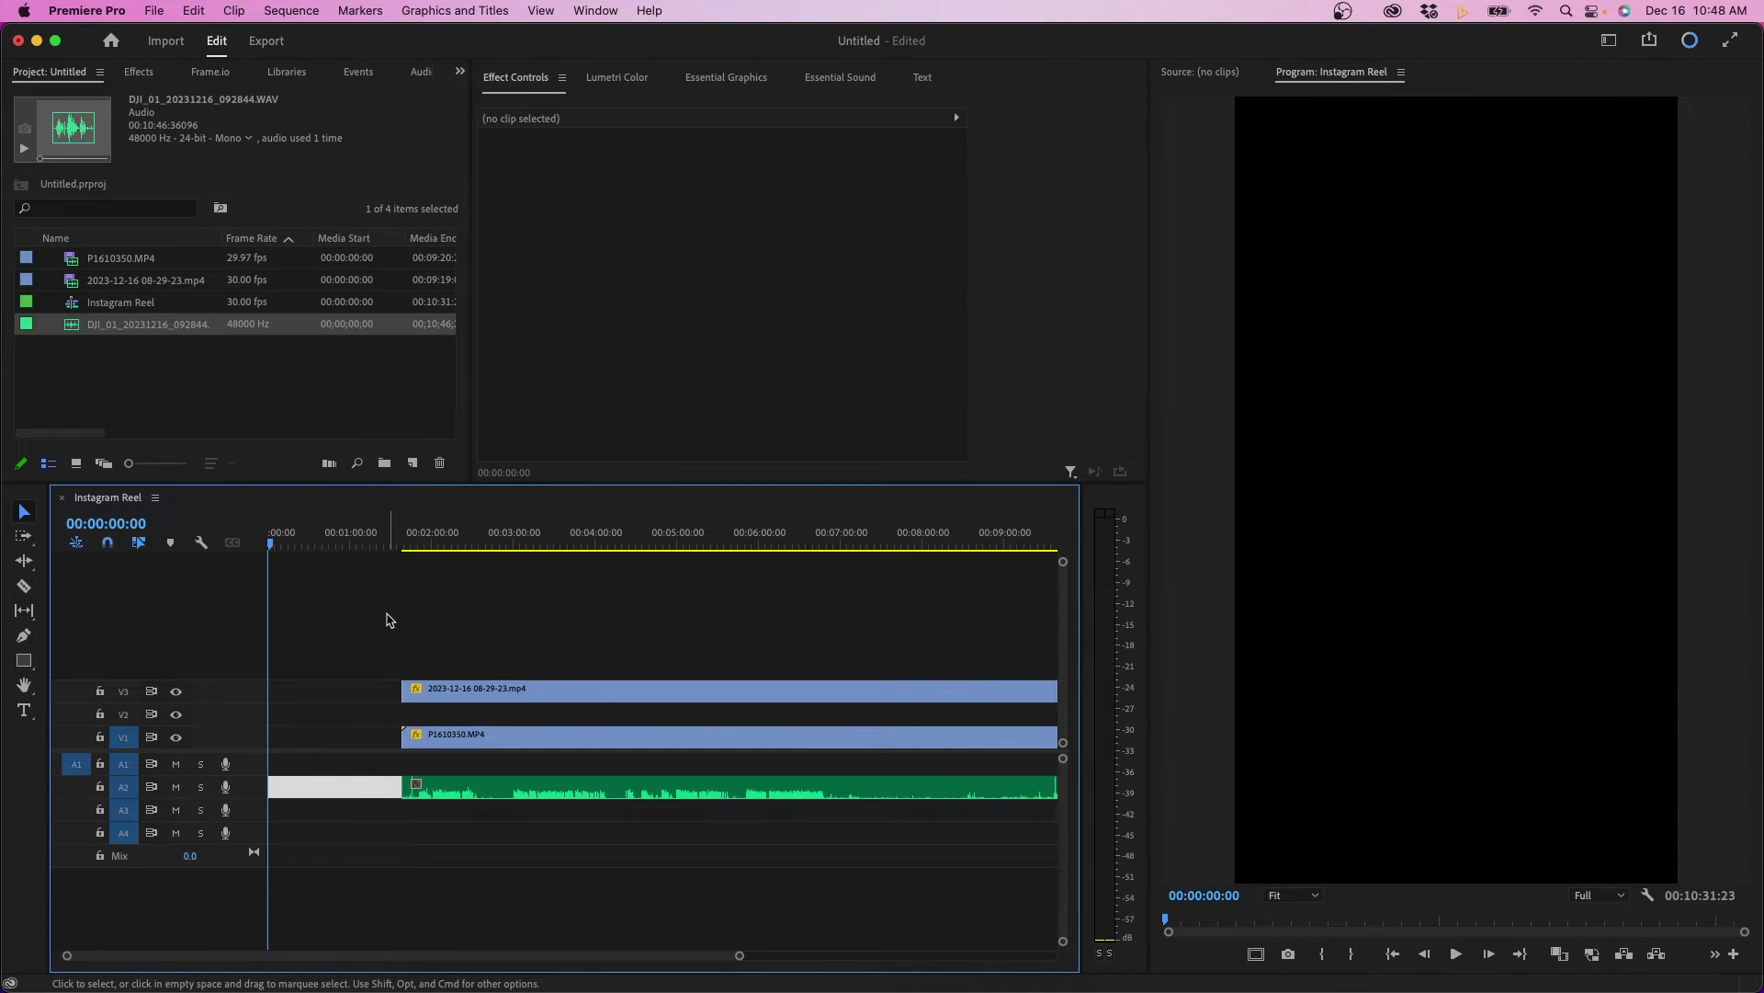
pyautogui.press('Delete')
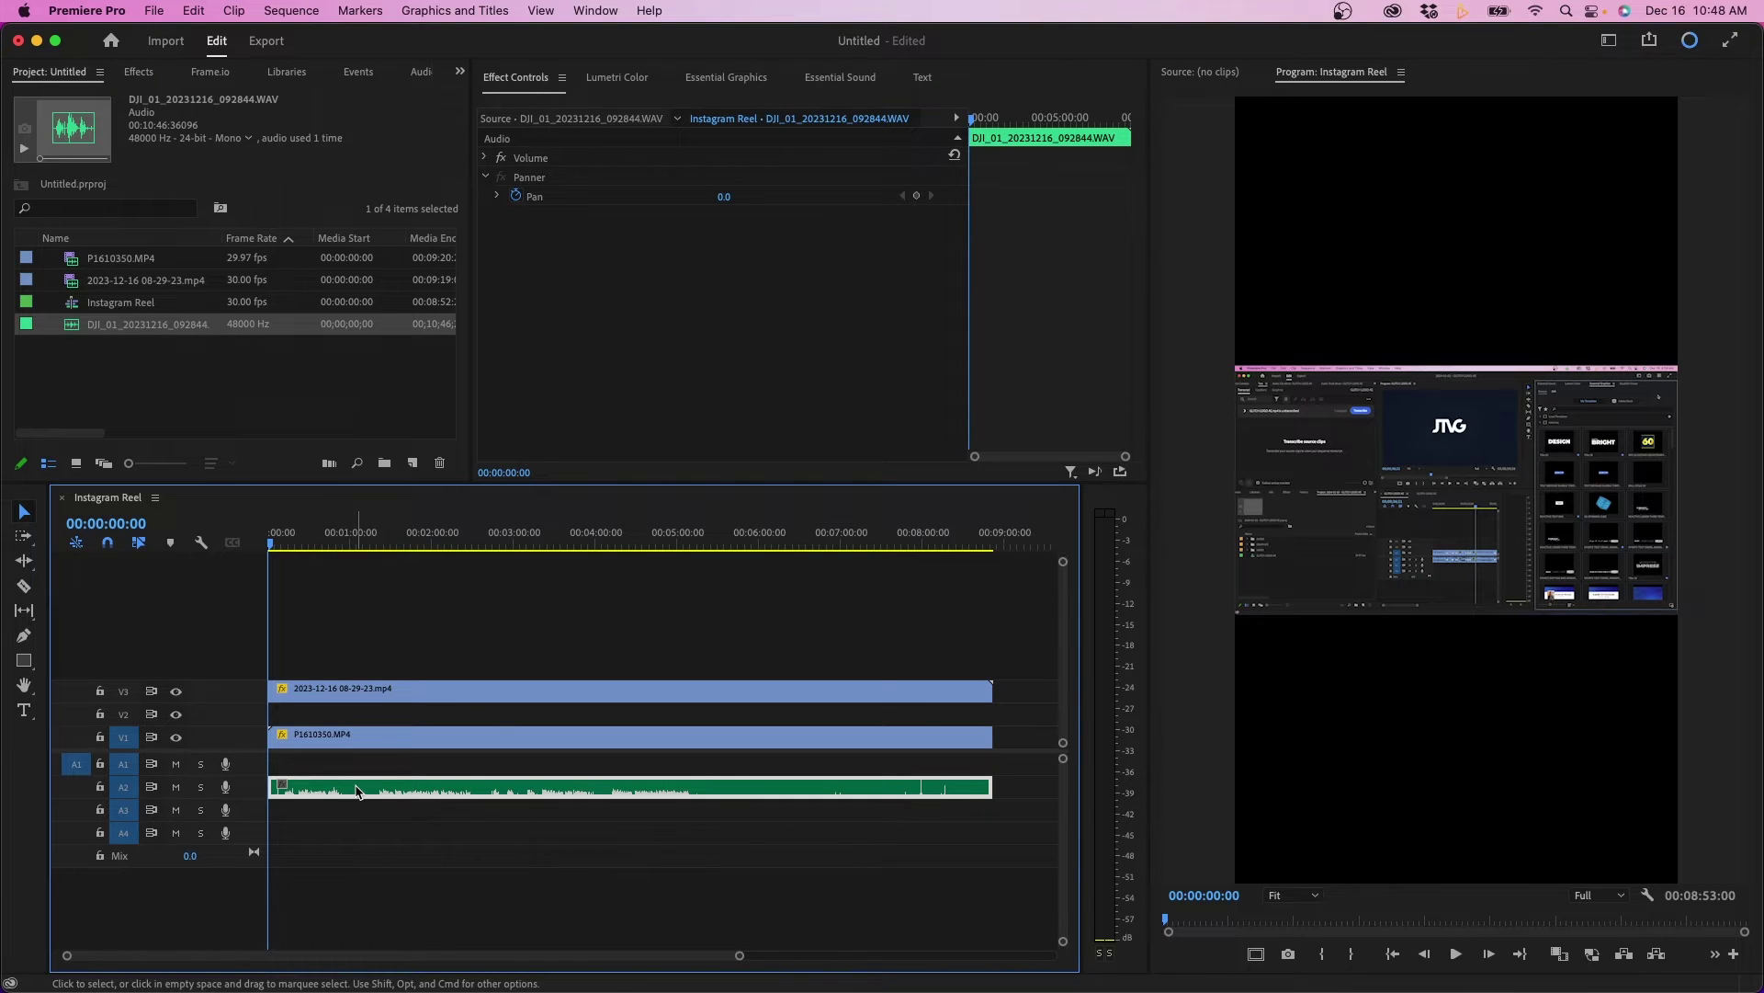
pyautogui.moveTo(357, 782); pyautogui.dragTo(351, 770)
pyautogui.click(340, 694)
pyautogui.moveTo(342, 687); pyautogui.dragTo(317, 714)
pyautogui.click(359, 609)
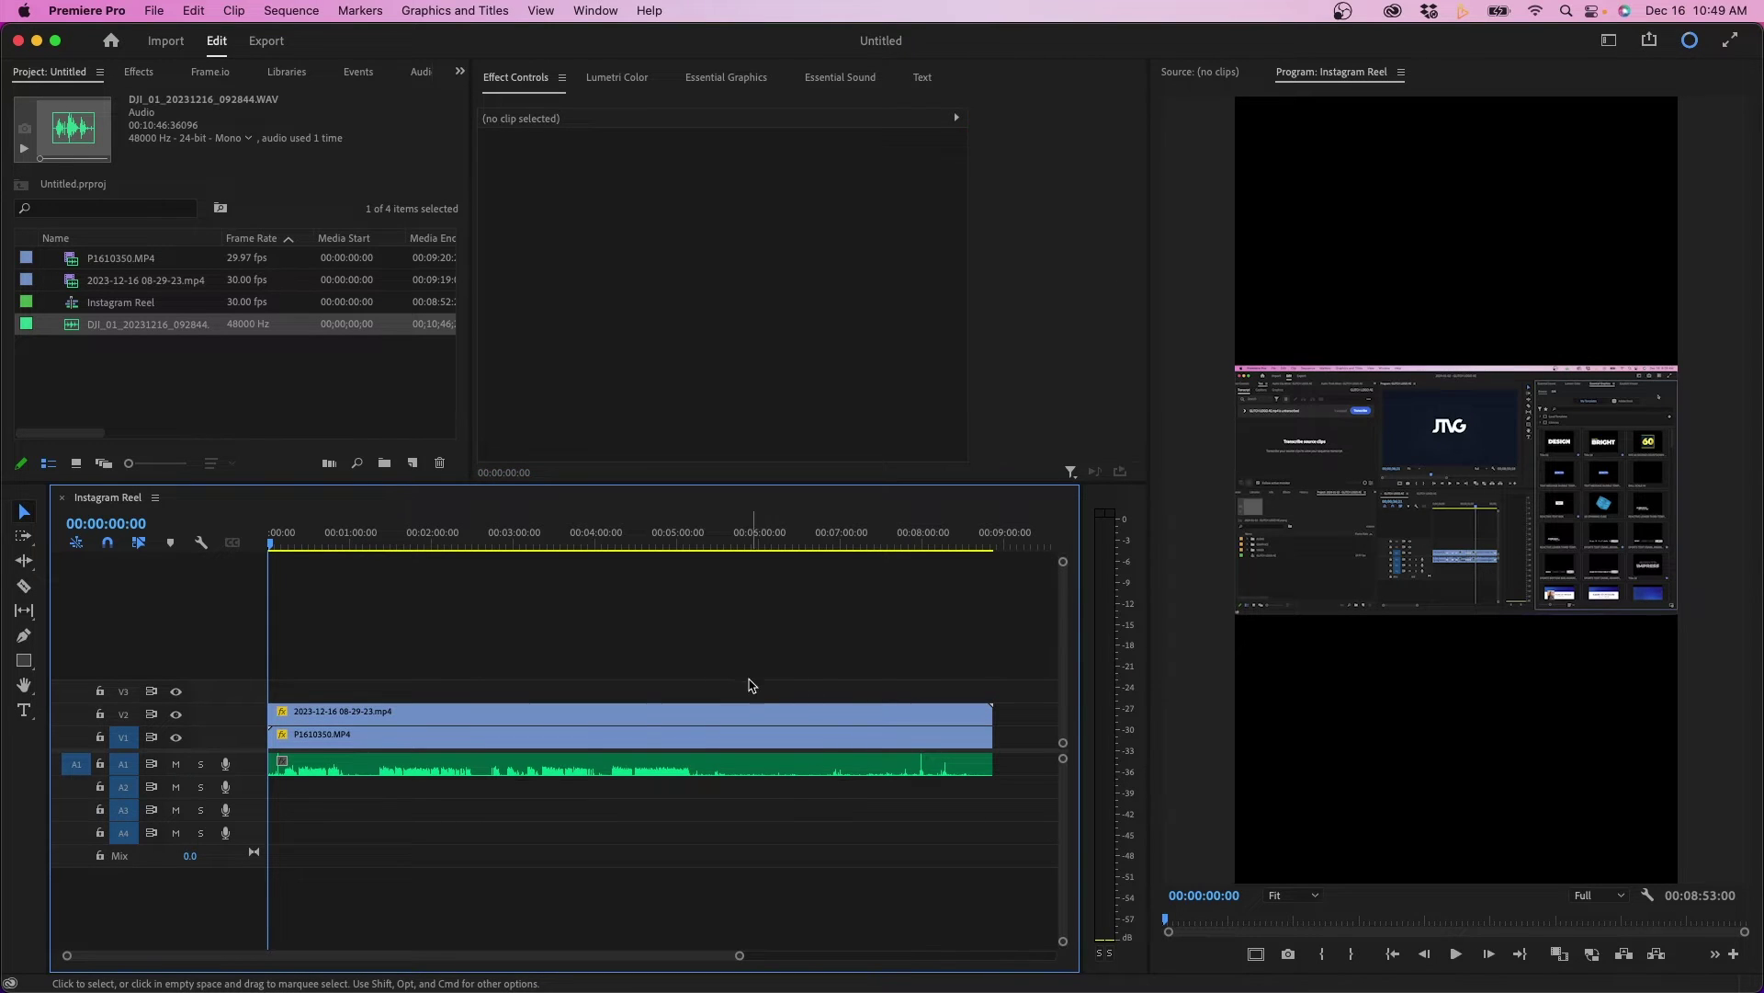
pyautogui.click(694, 715)
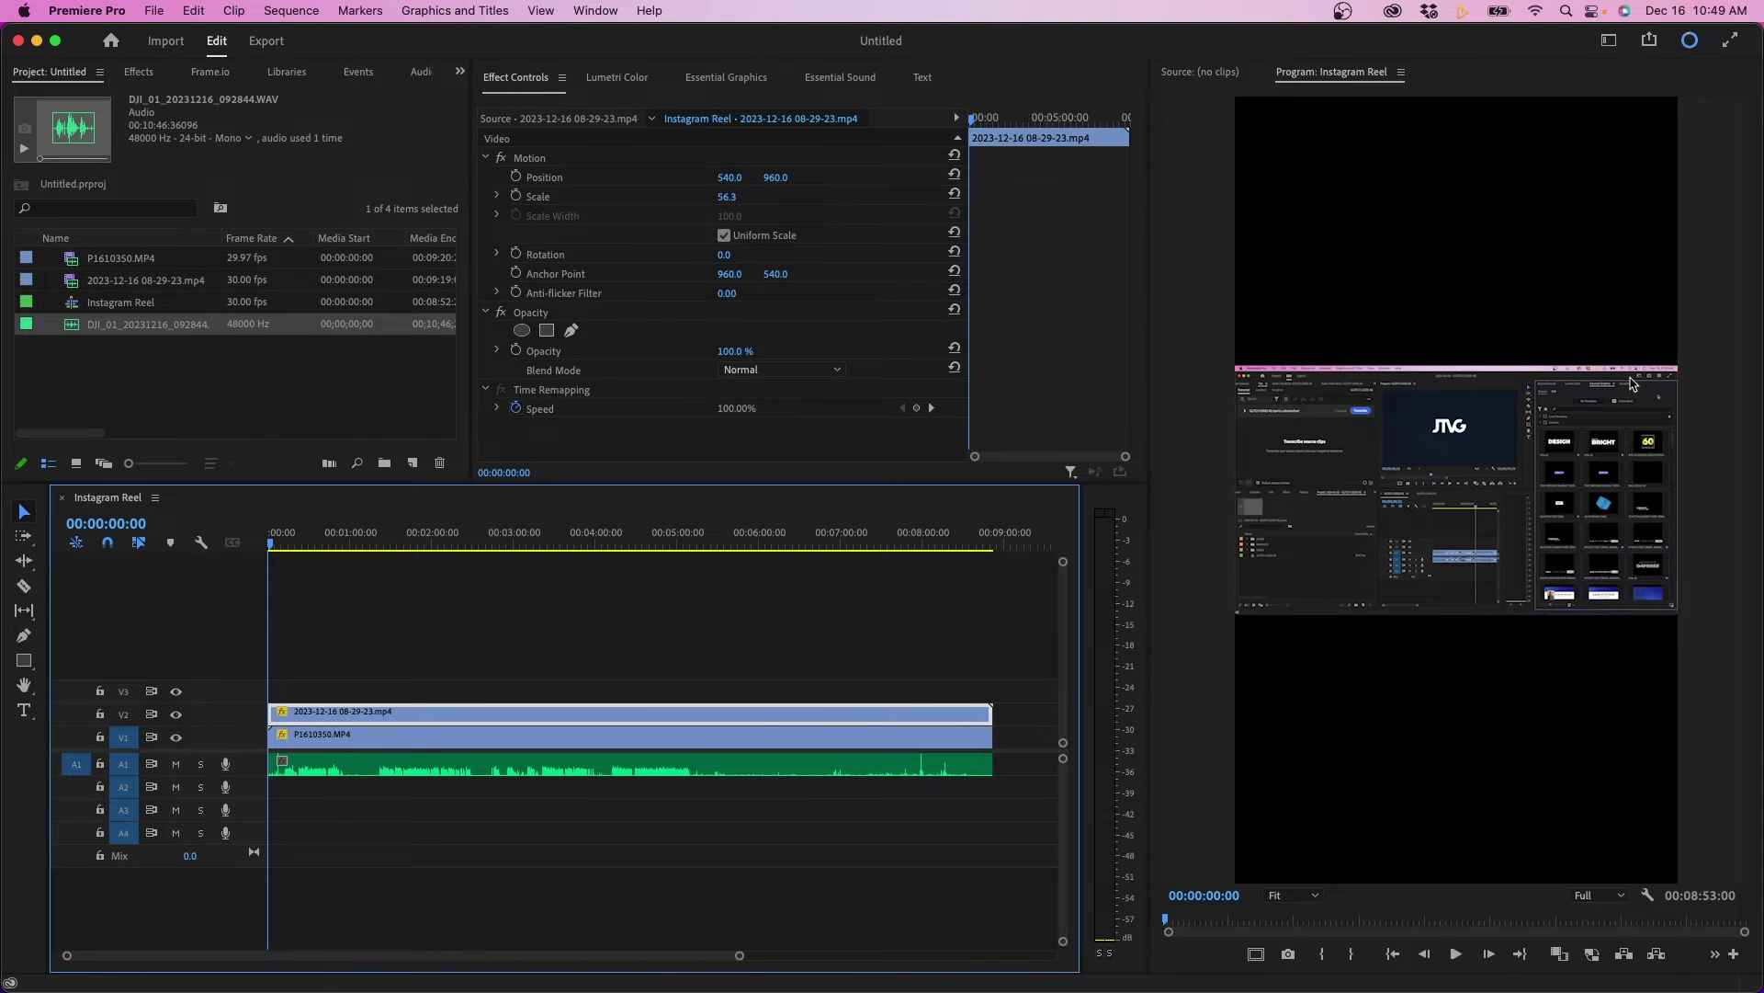
pyautogui.click(751, 726)
pyautogui.click(521, 77)
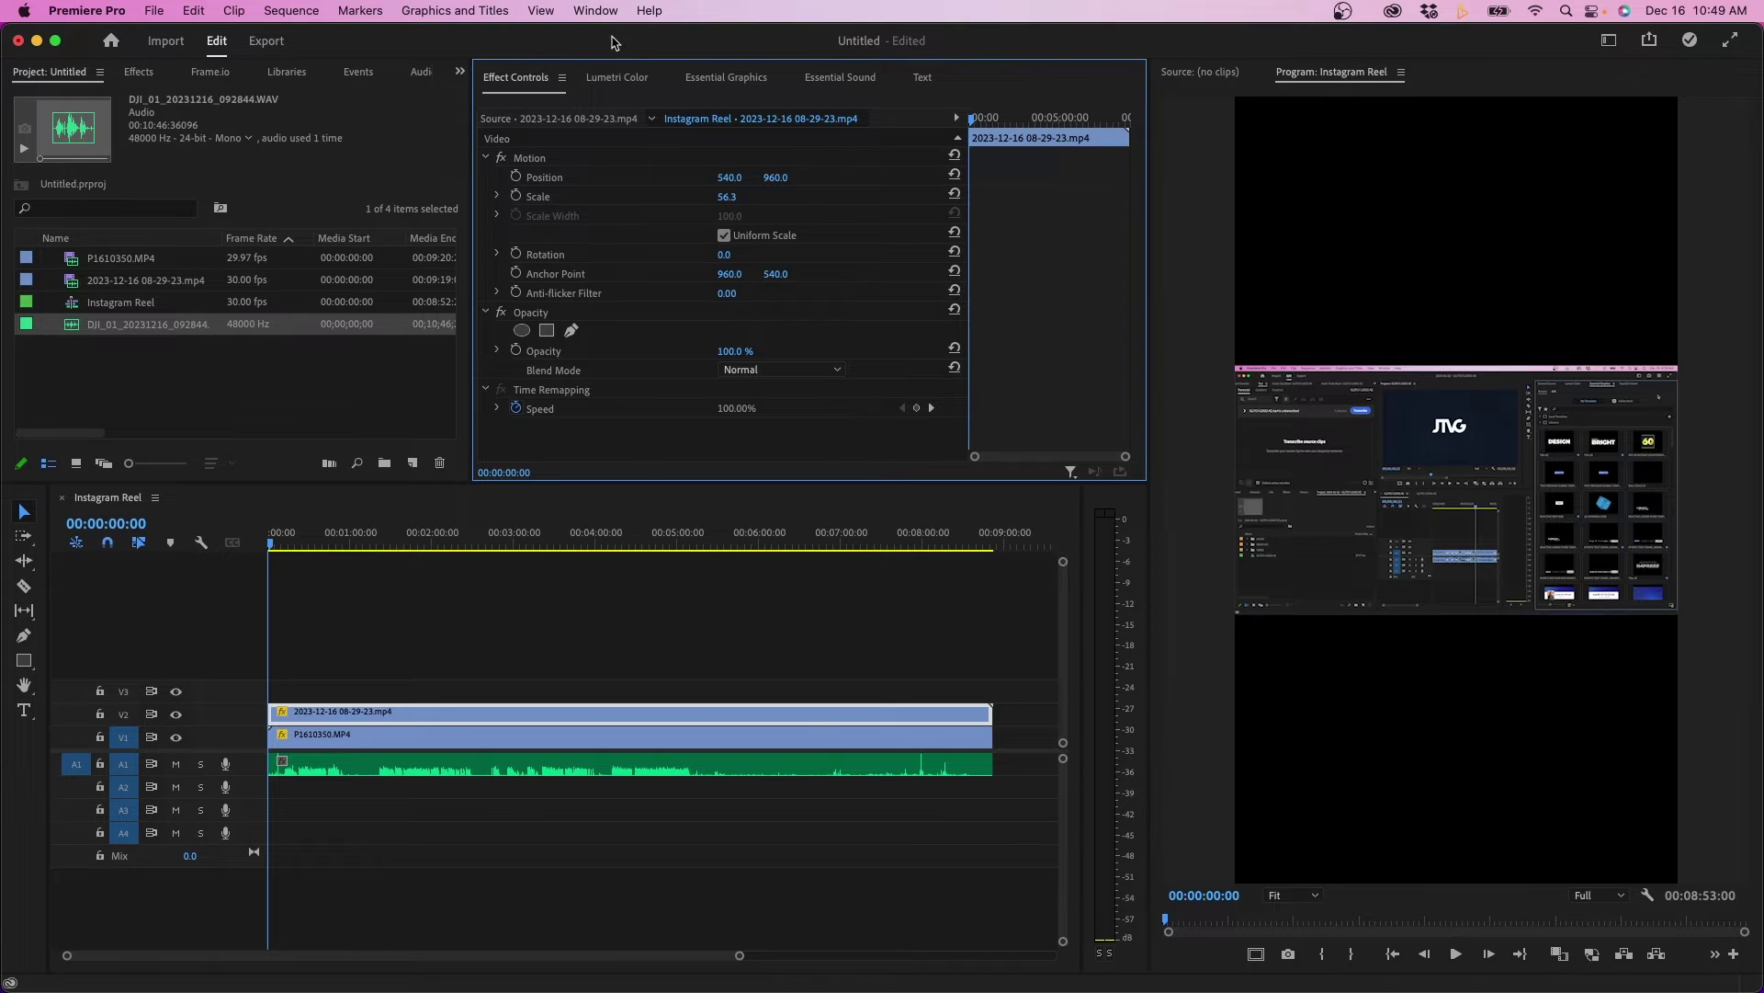
pyautogui.click(606, 12)
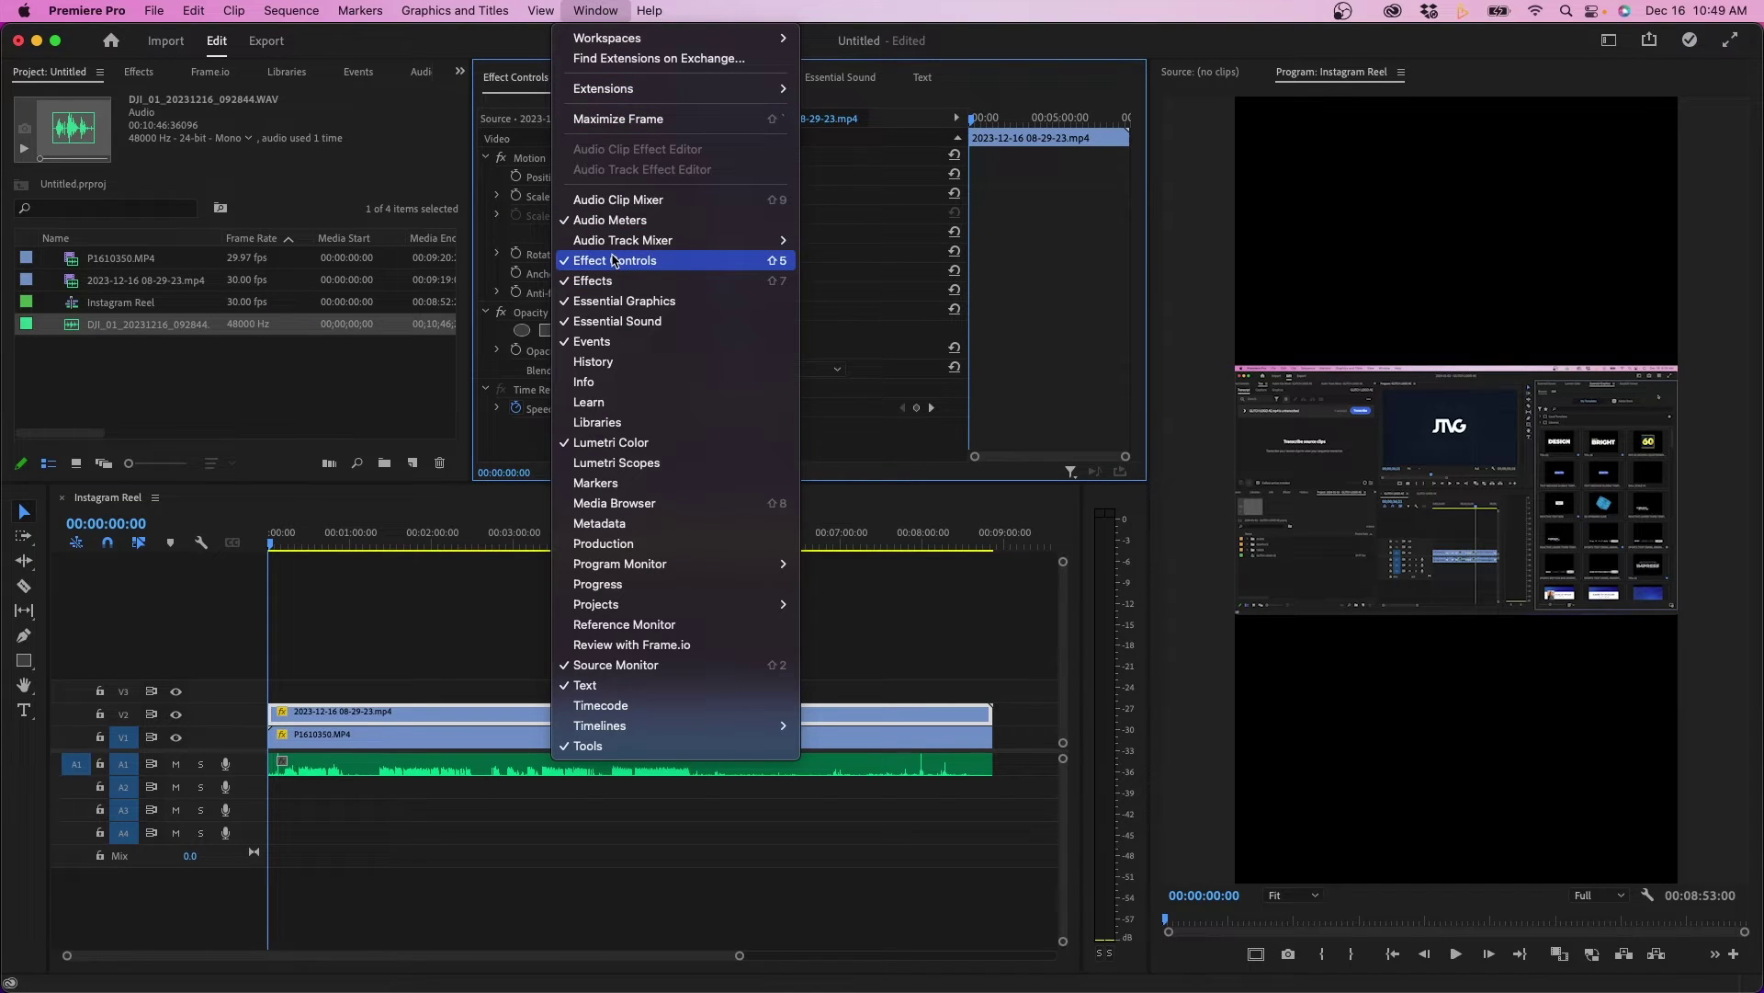
pyautogui.click(613, 262)
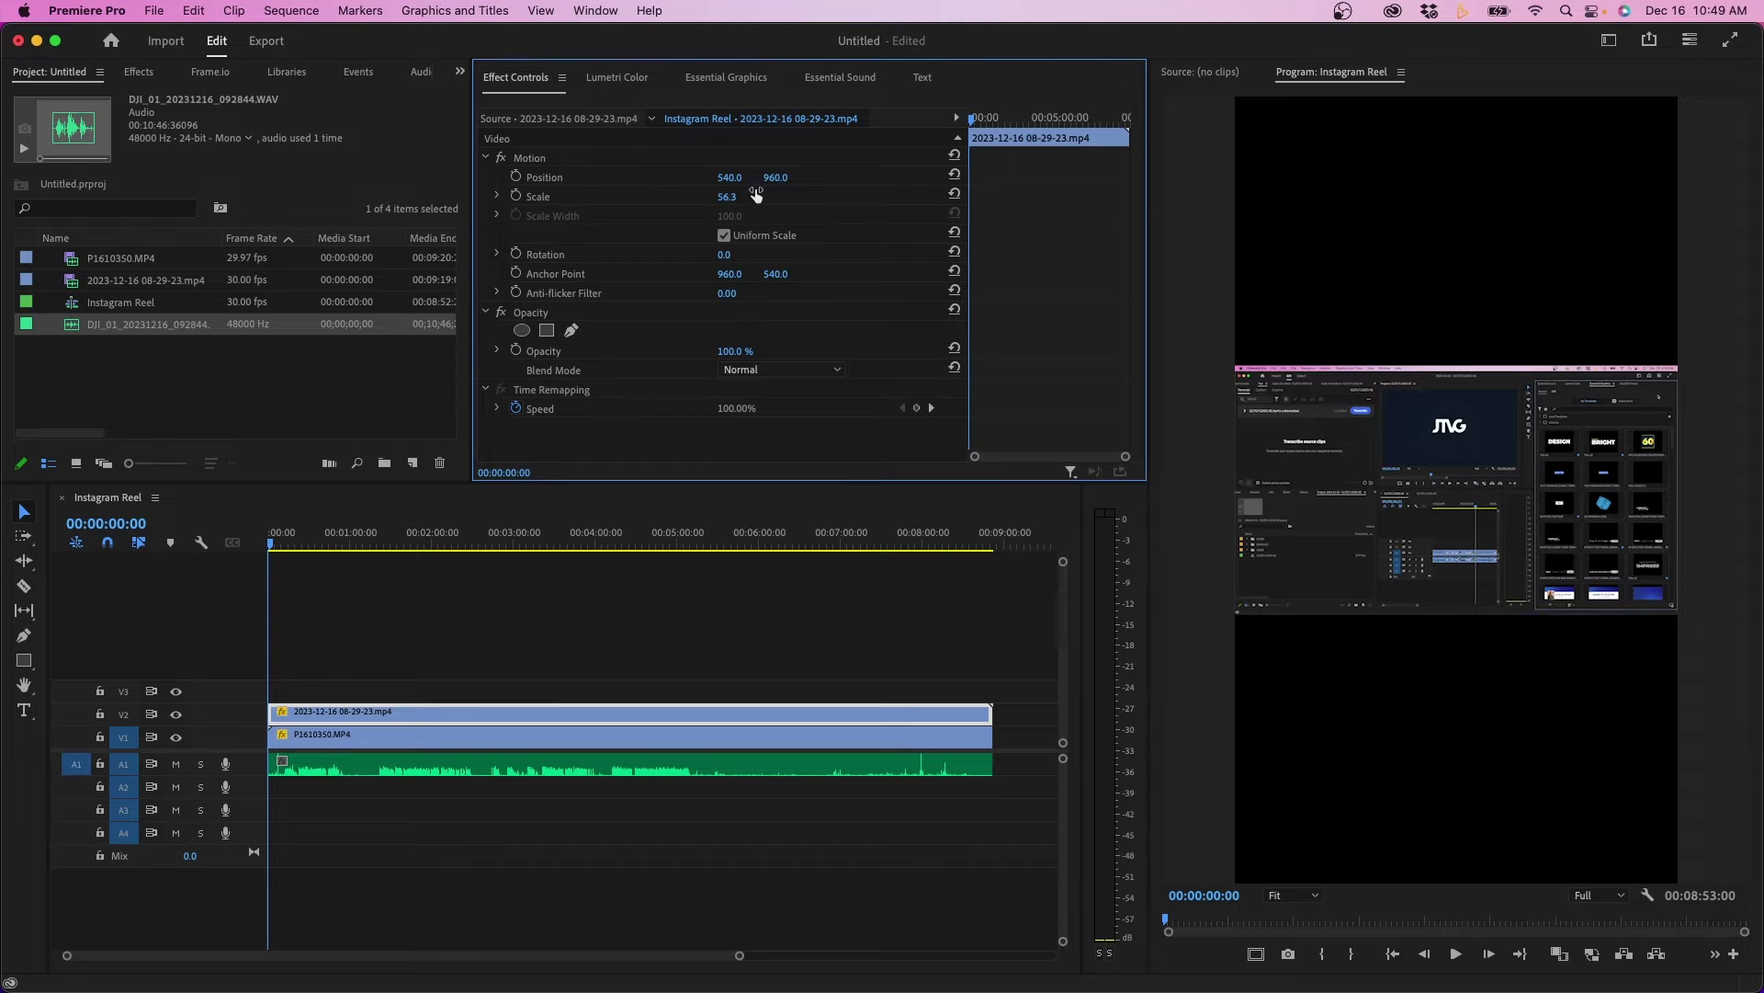
pyautogui.moveTo(740, 201); pyautogui.dragTo(851, 200)
pyautogui.click(602, 673)
# Hide track V2 and apply the Auto Reframe effect to P1610350.MP4 on V1.
pyautogui.click(410, 714)
pyautogui.click(176, 715)
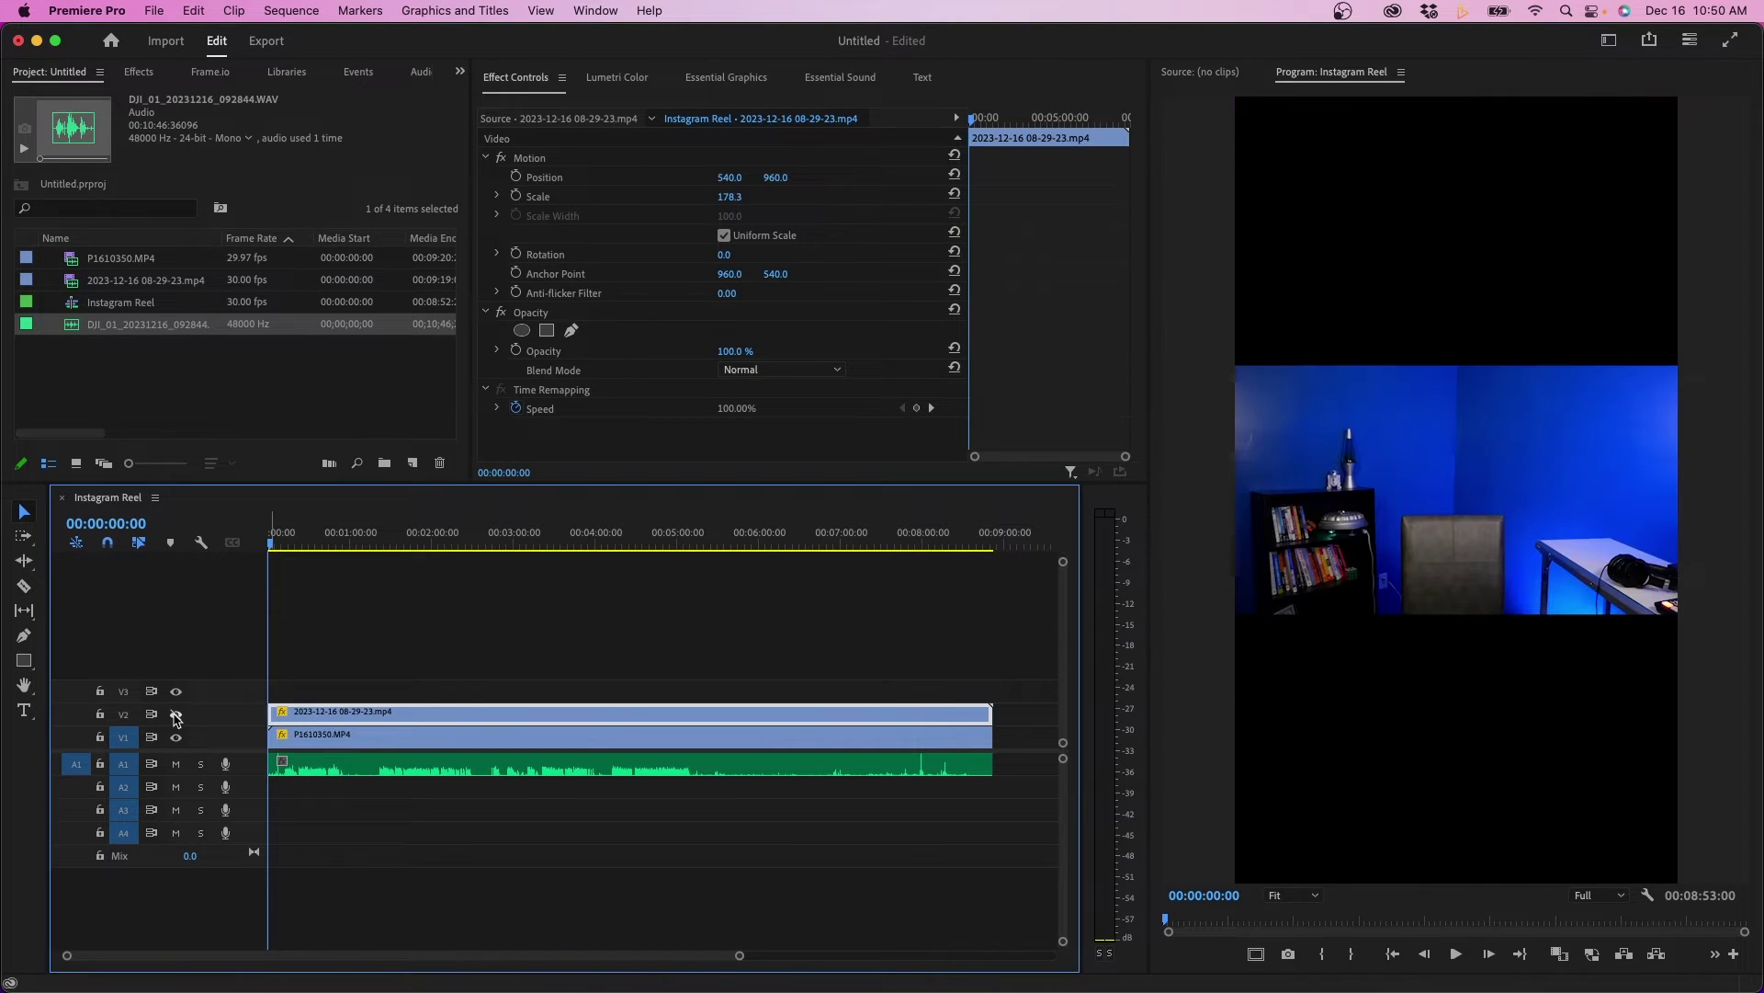
pyautogui.click(344, 738)
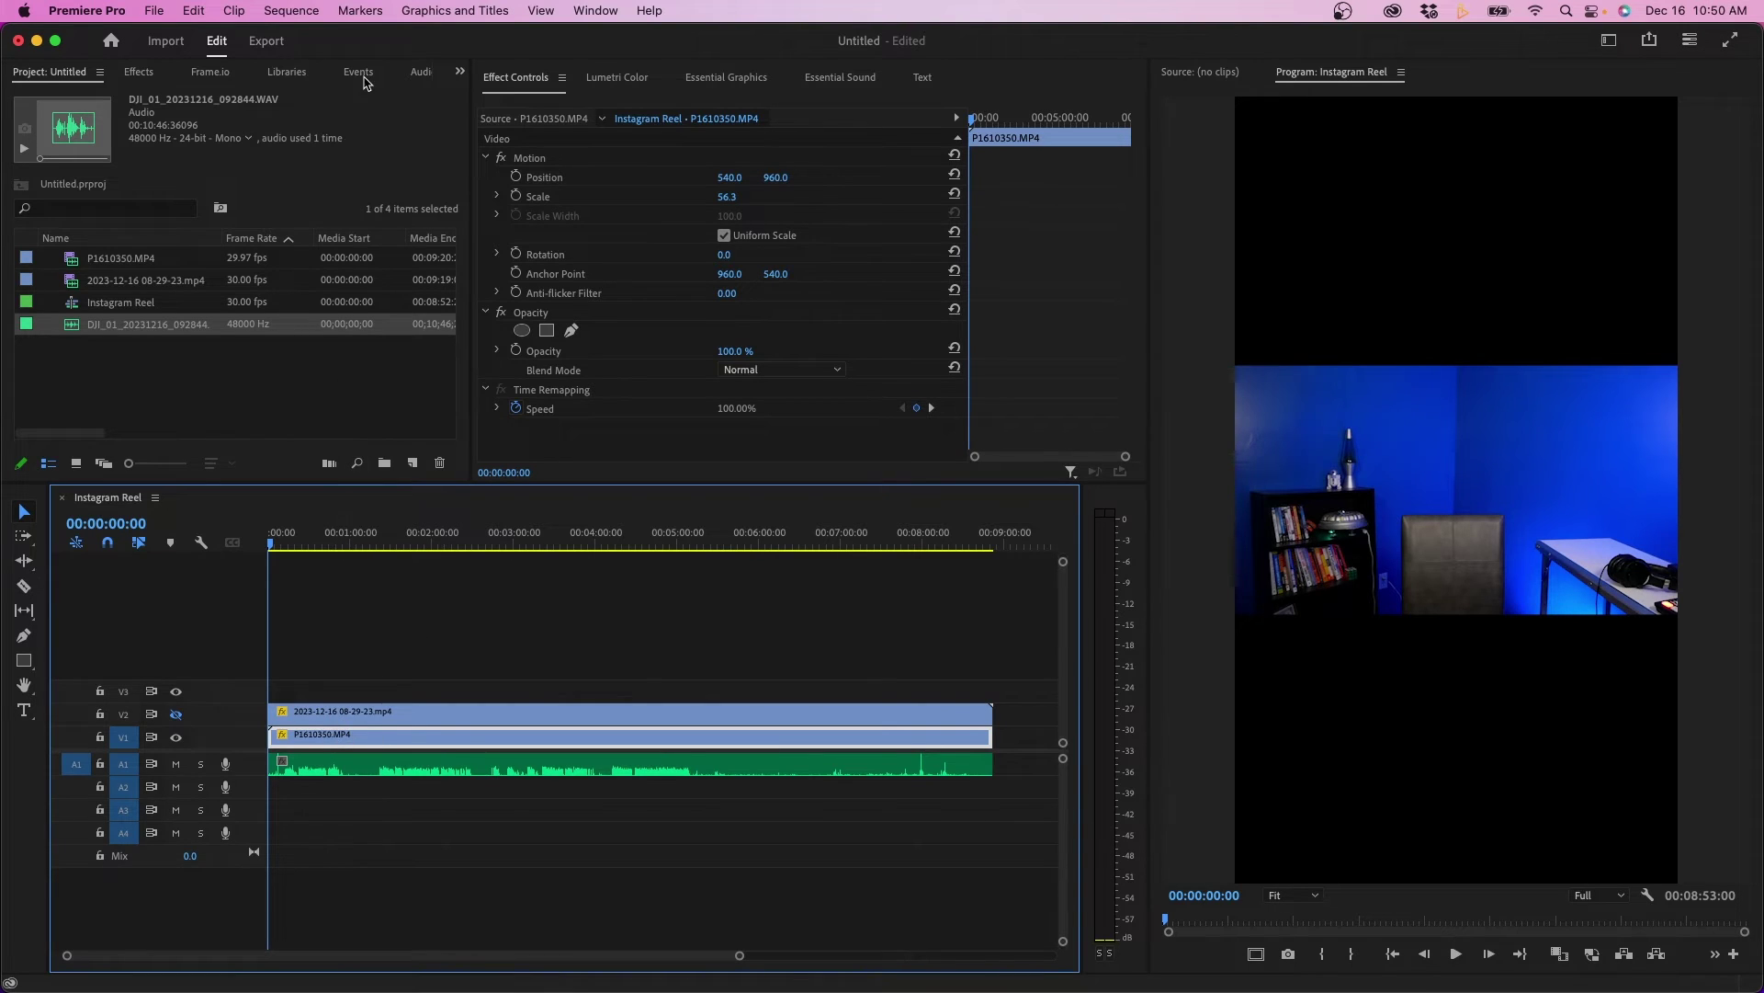
pyautogui.click(137, 72)
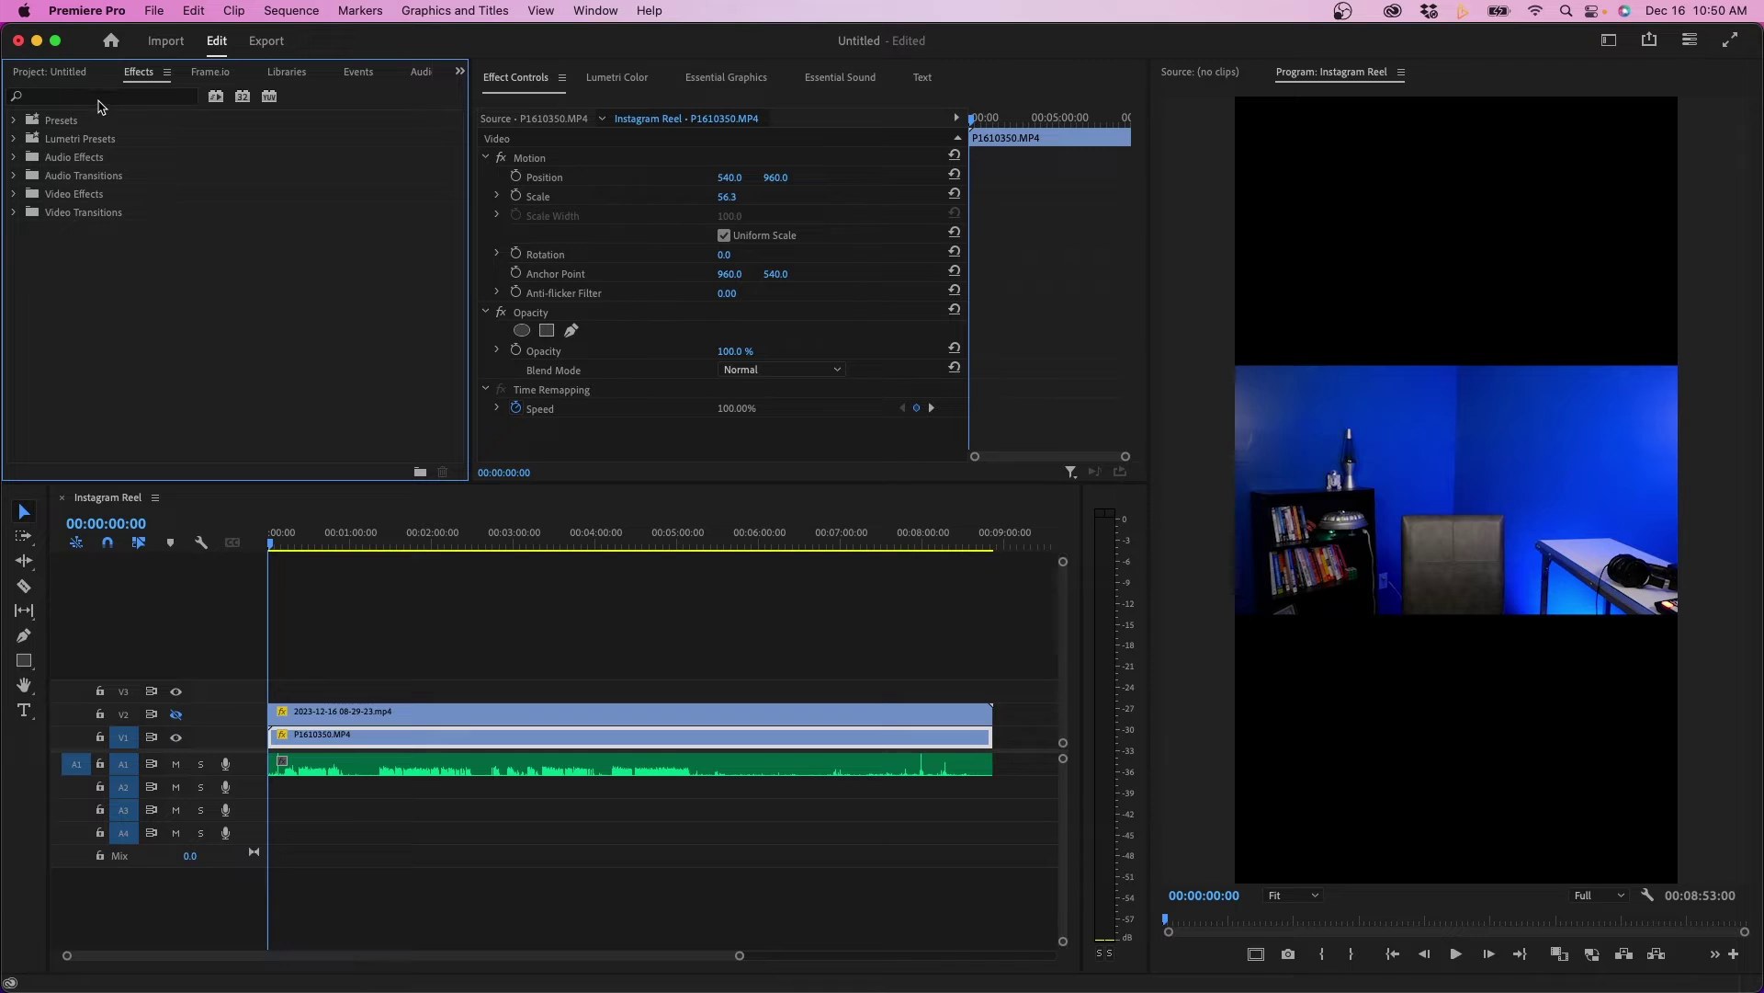
pyautogui.click(99, 97)
pyautogui.write('auto')
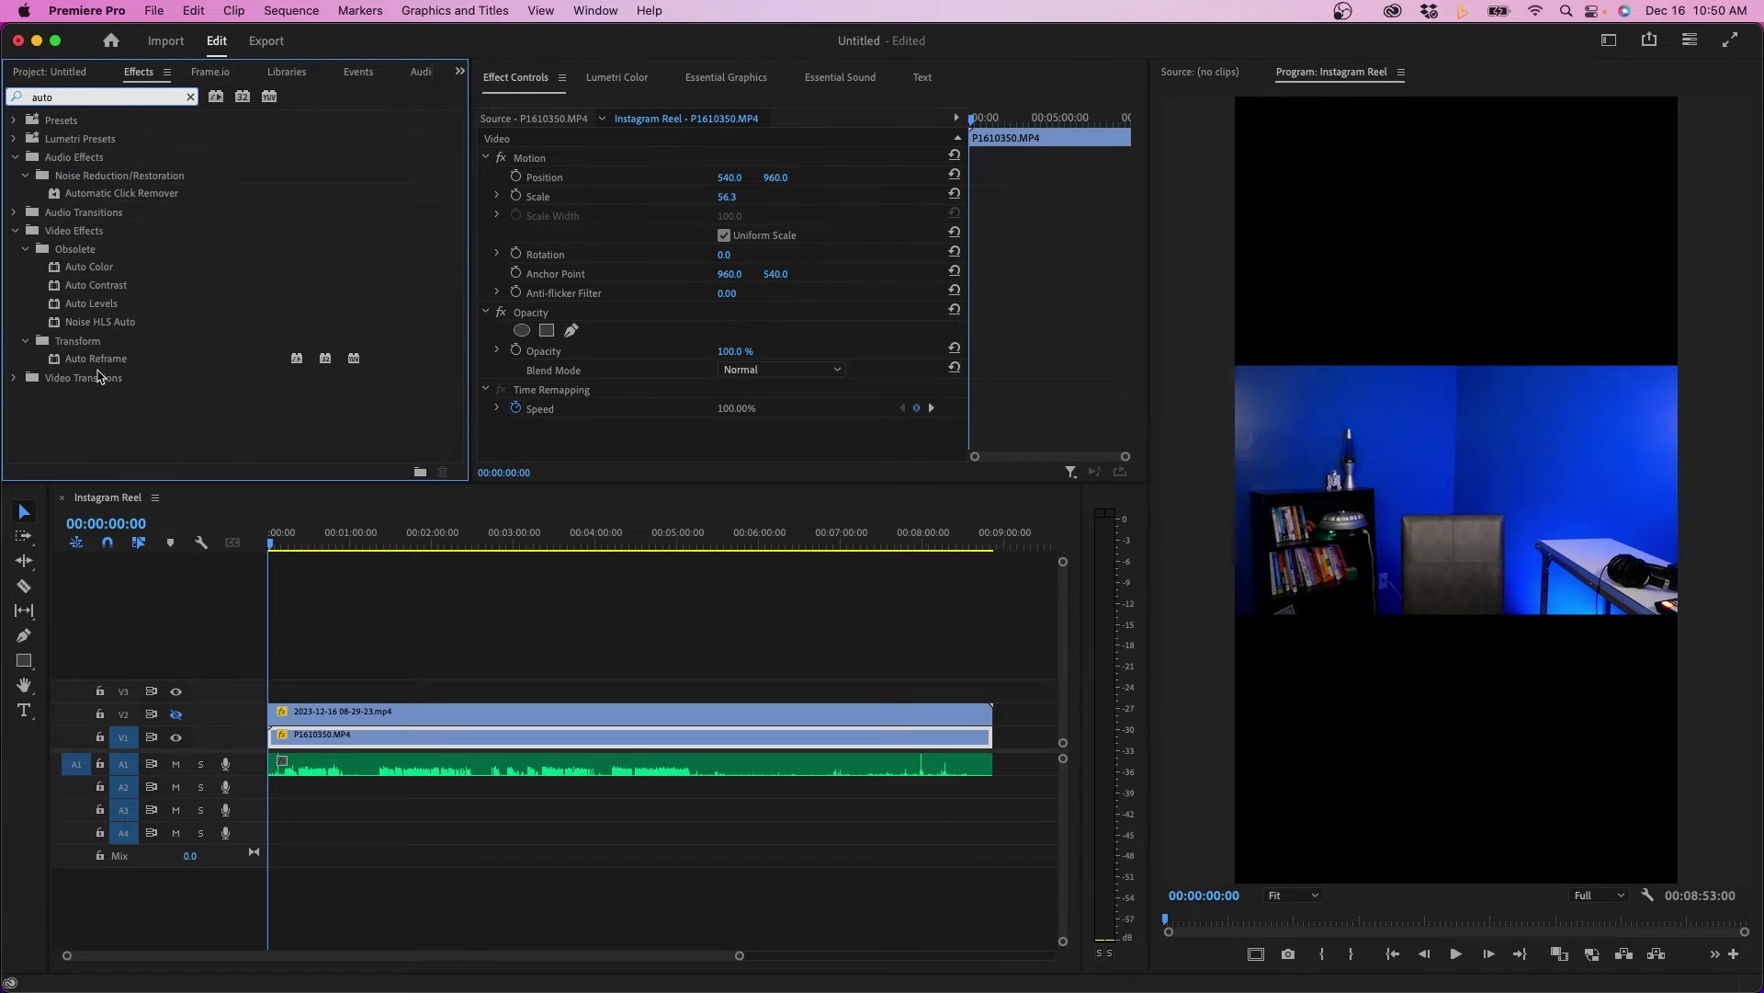
pyautogui.click(101, 361)
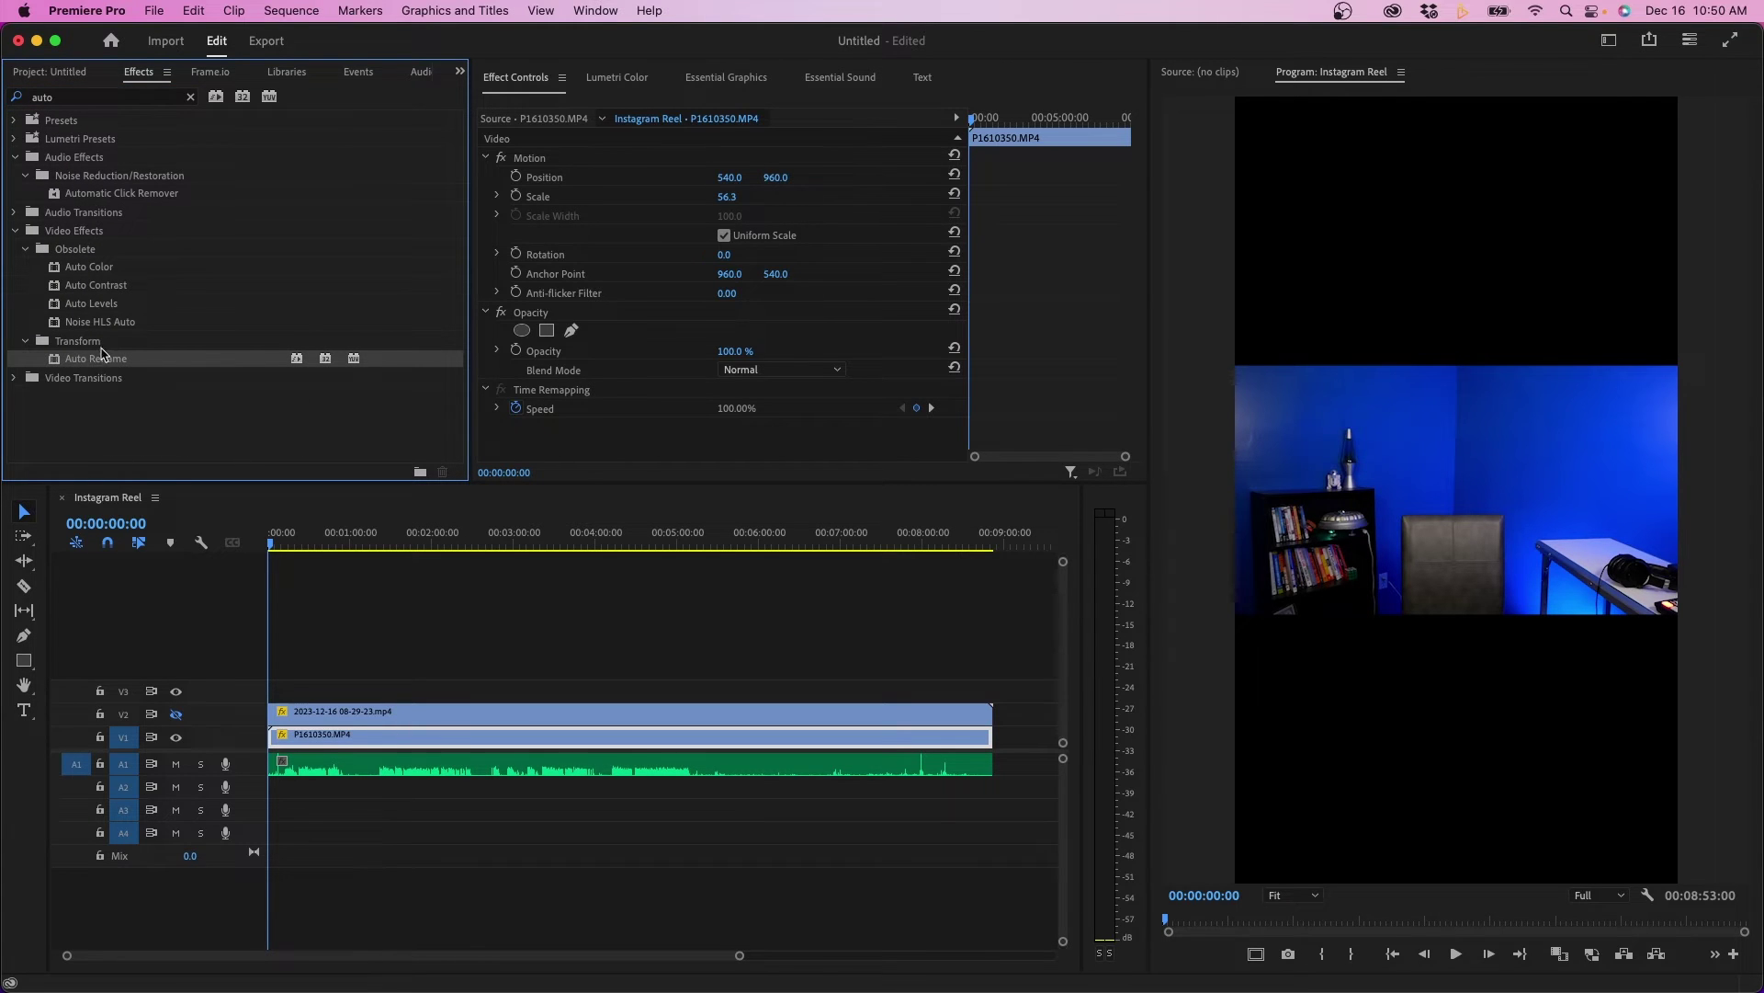
pyautogui.moveTo(86, 365); pyautogui.dragTo(421, 735)
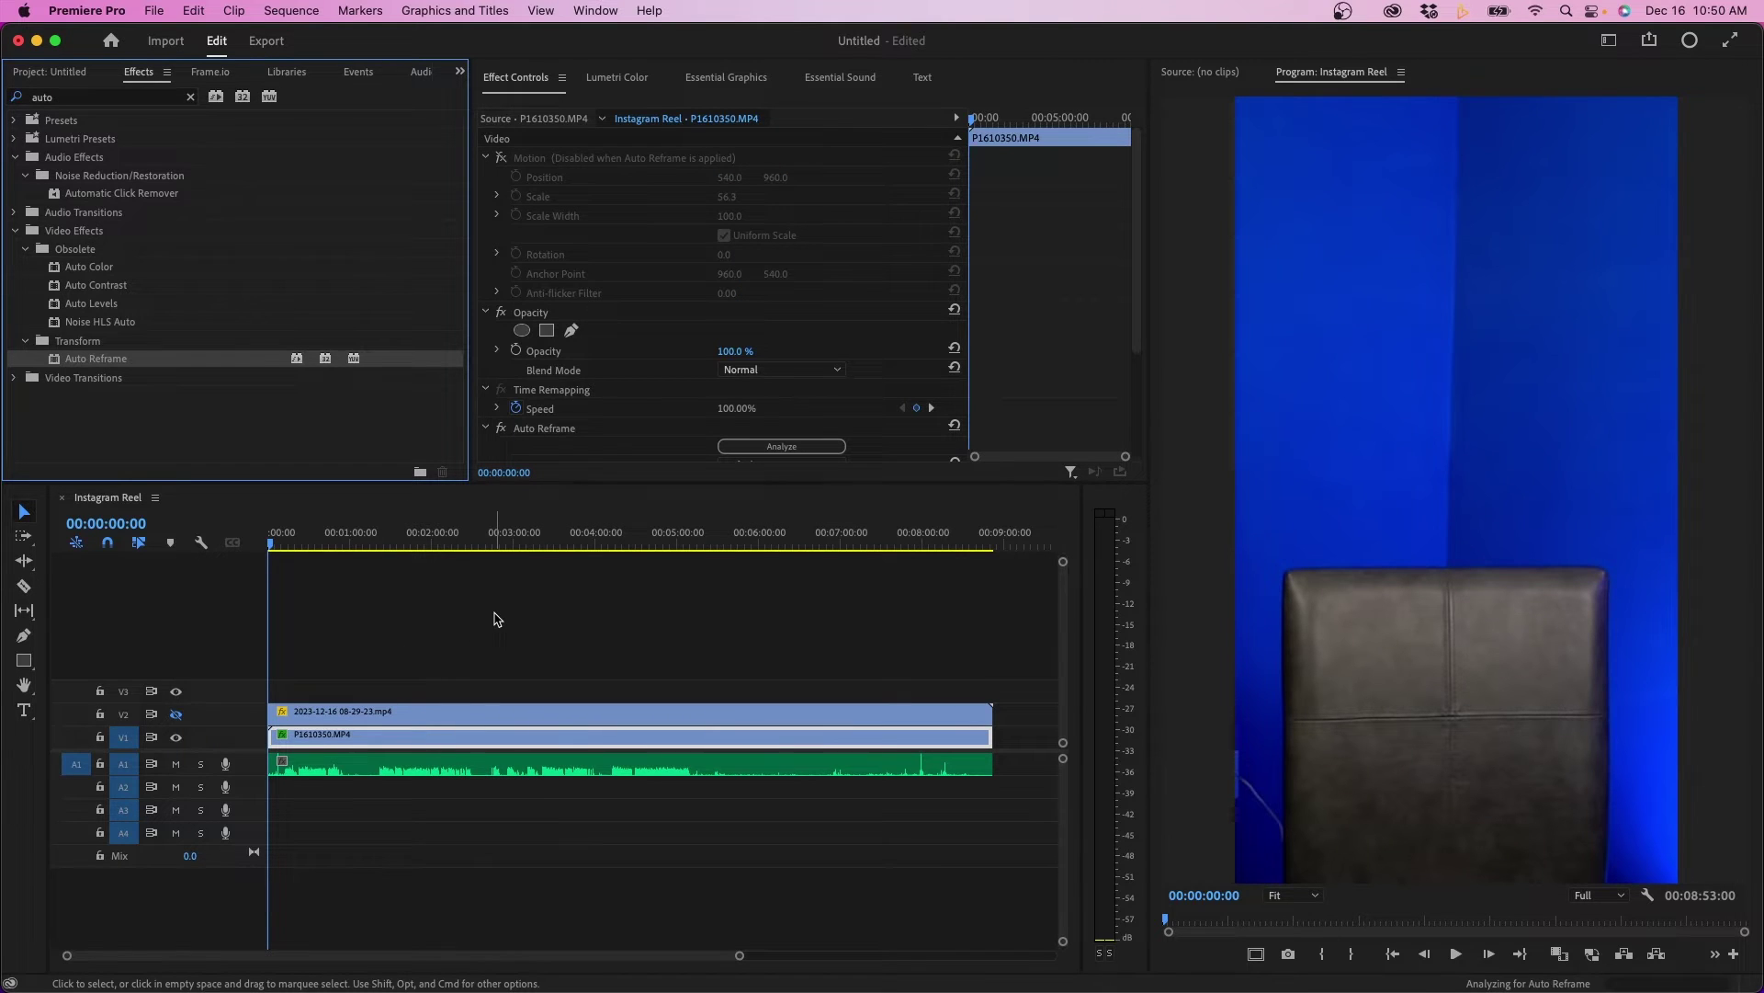
# Move the playhead to 00:02:41:24 and apply Lumetri Color's automatic basic correction to P1610350.MP4.
pyautogui.moveTo(303, 538); pyautogui.dragTo(492, 545)
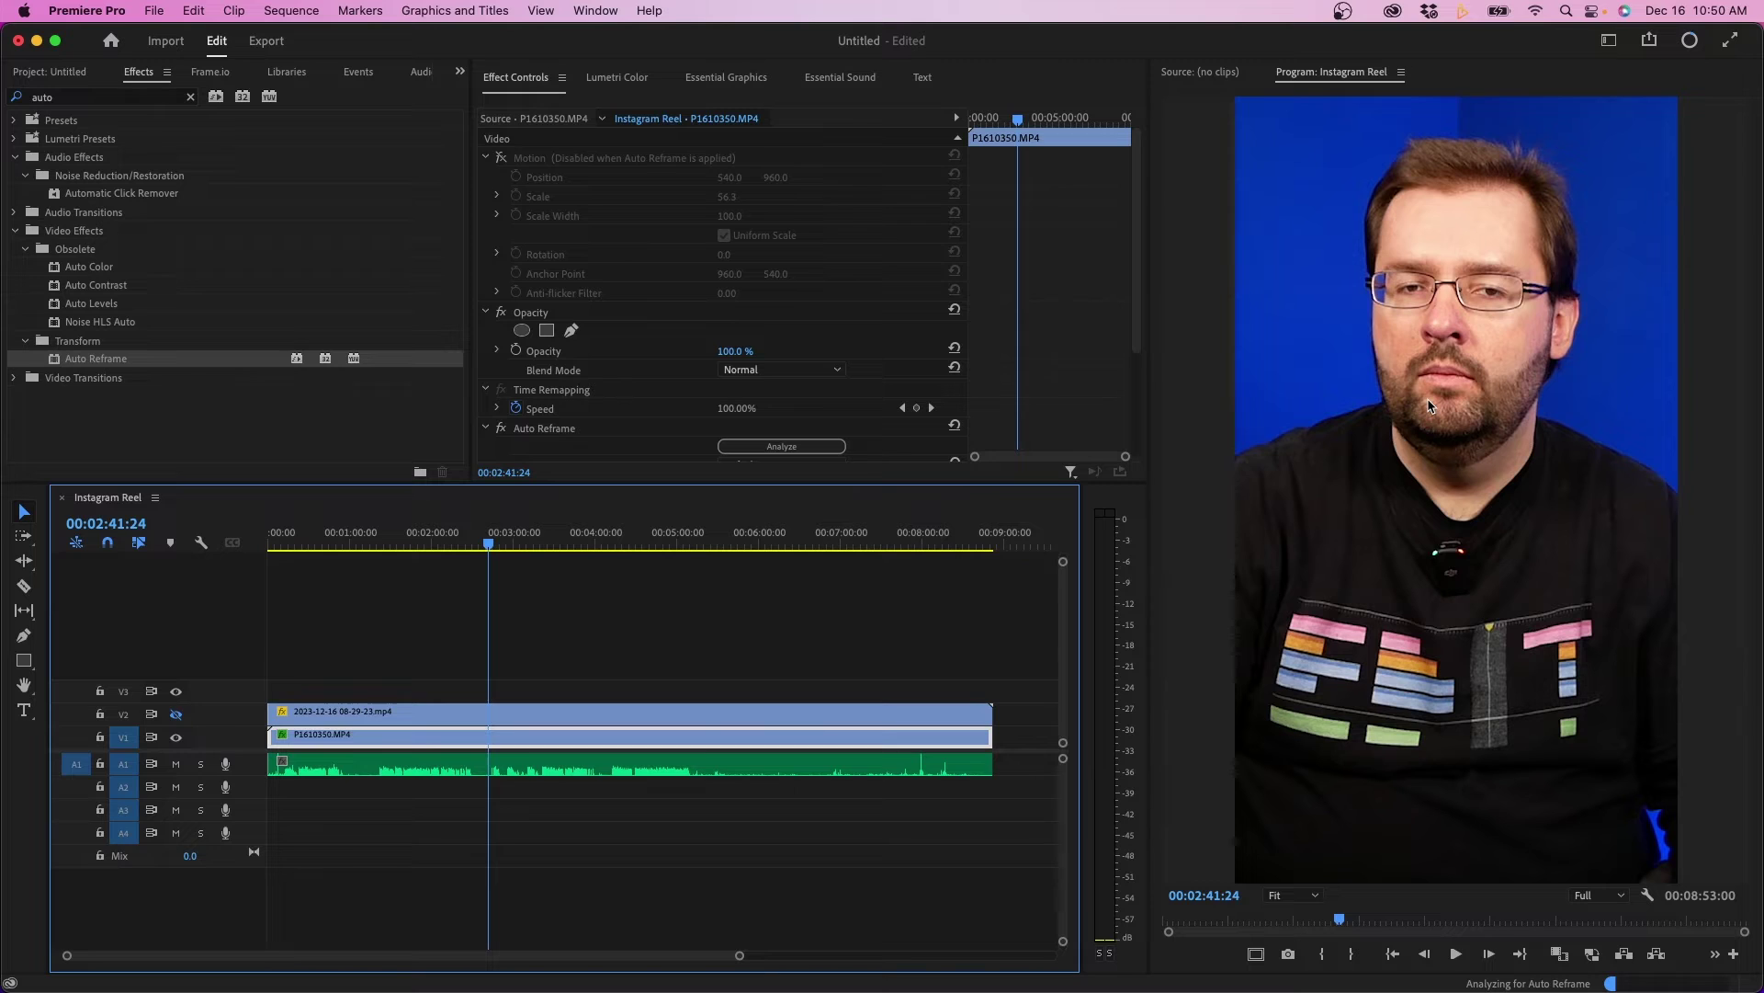
pyautogui.click(574, 625)
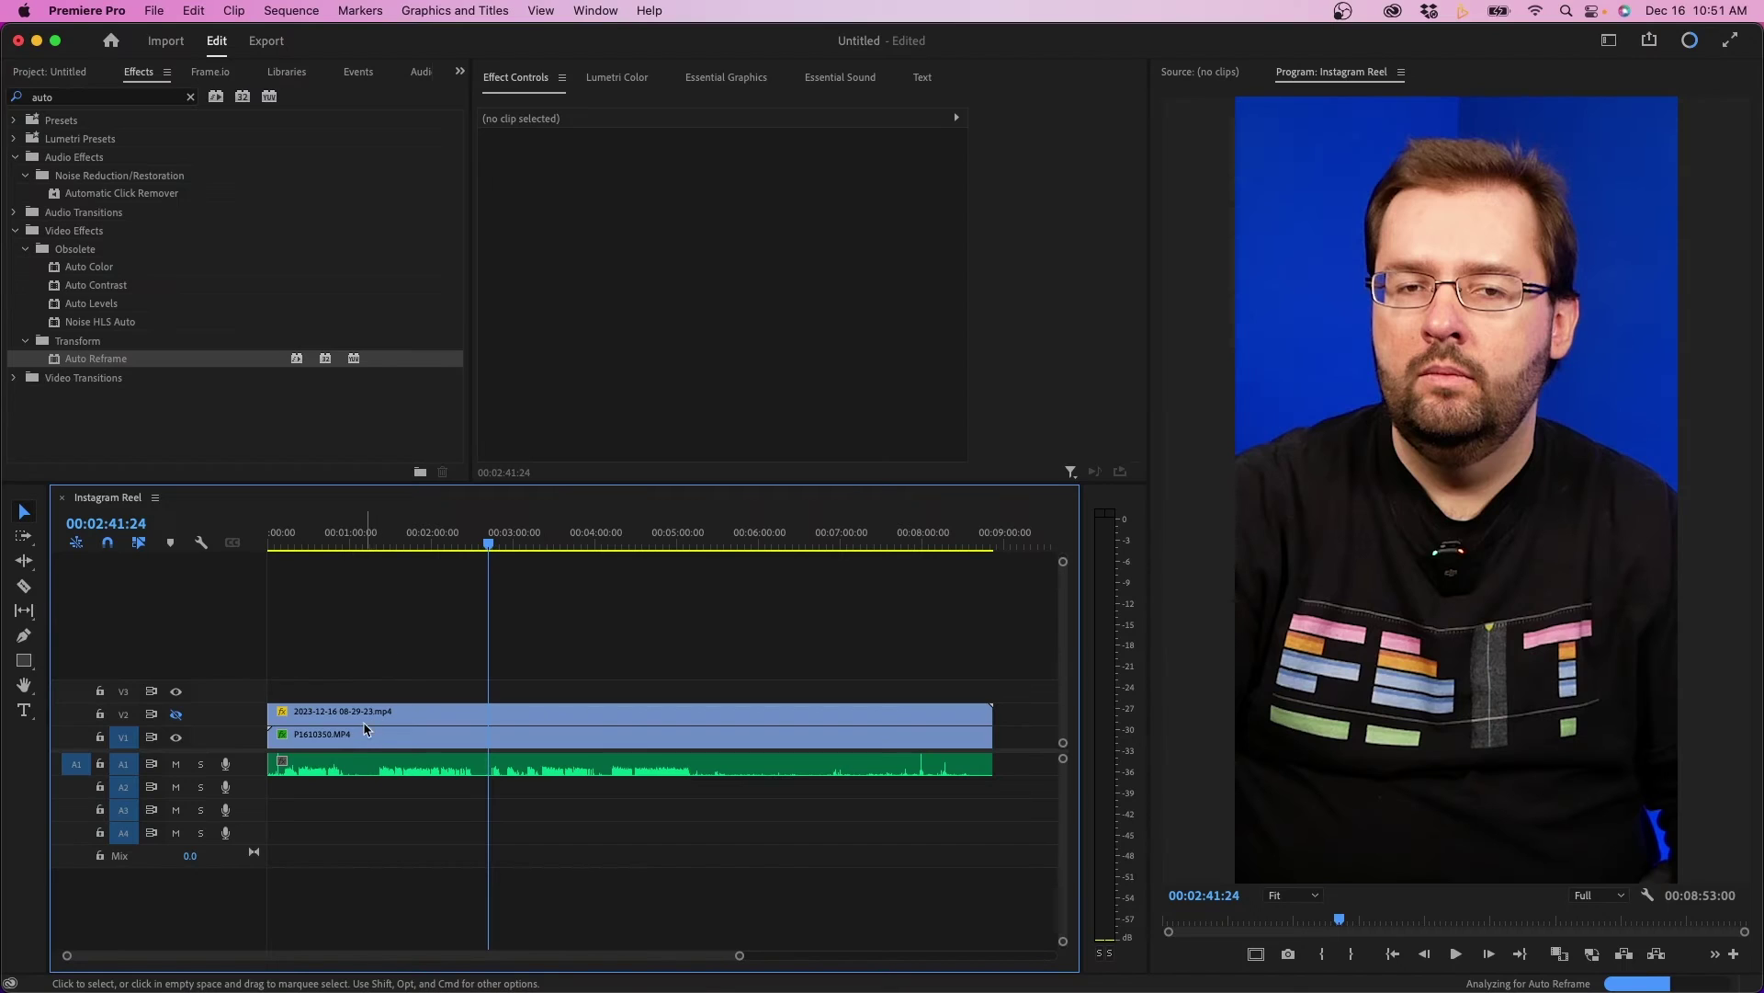
pyautogui.click(358, 734)
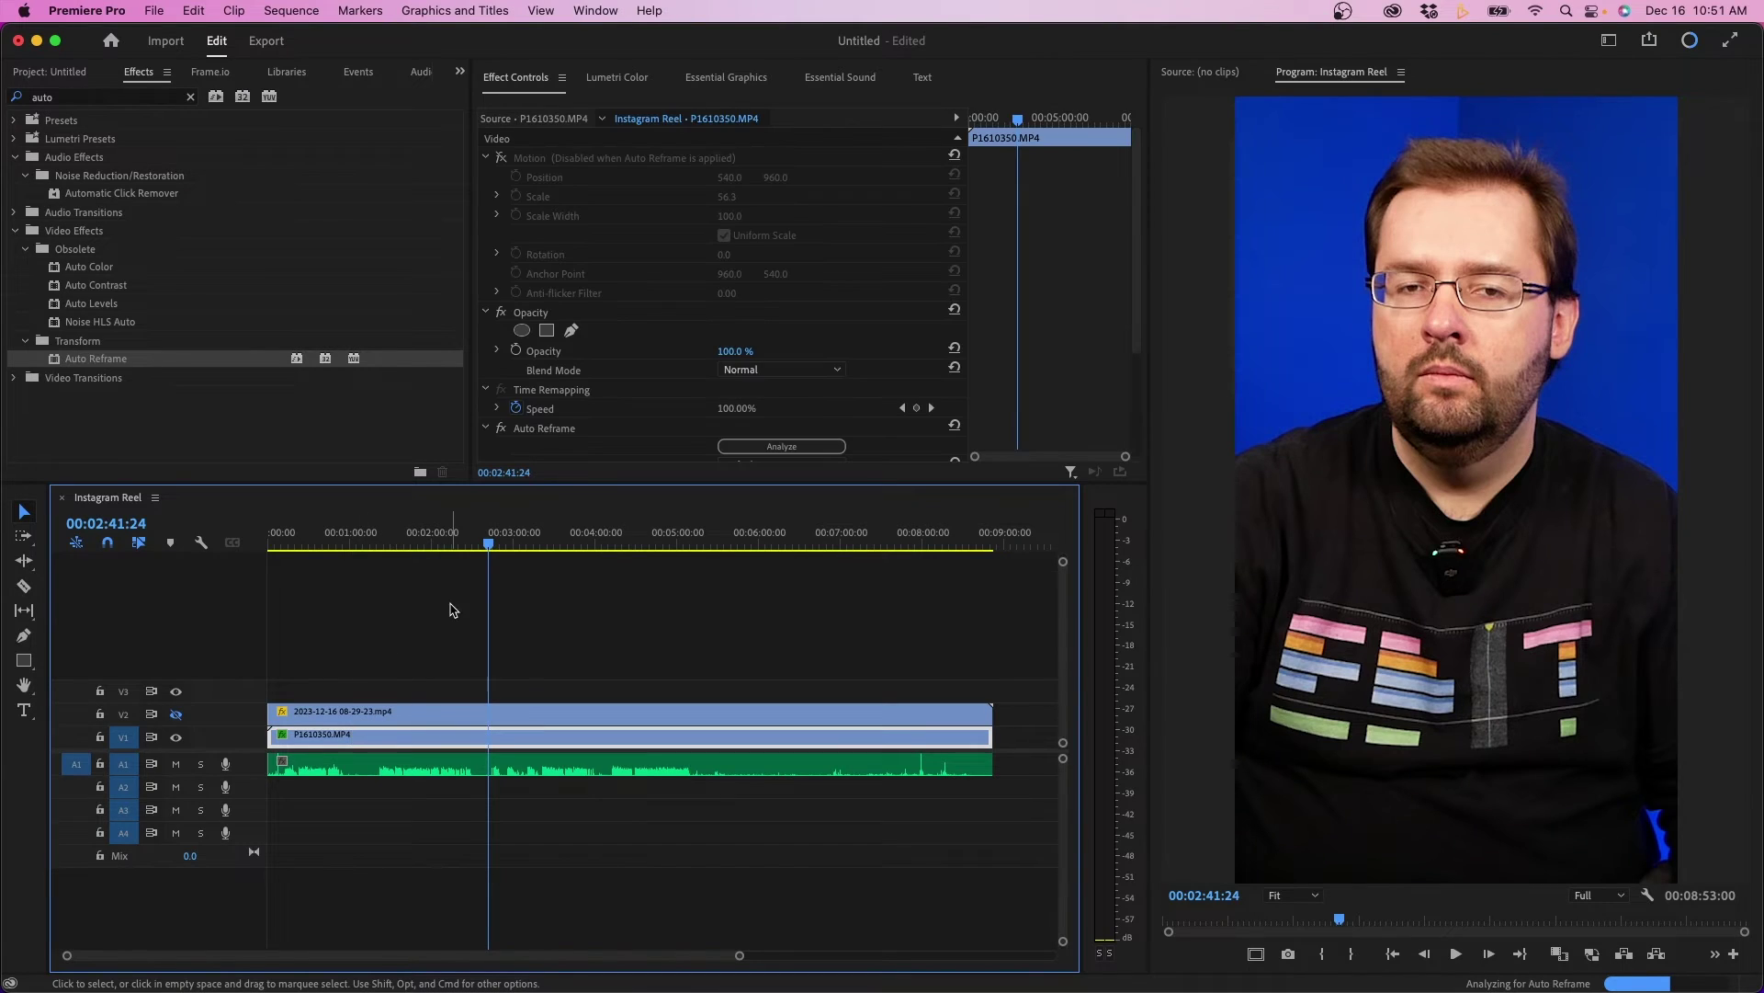
pyautogui.click(613, 77)
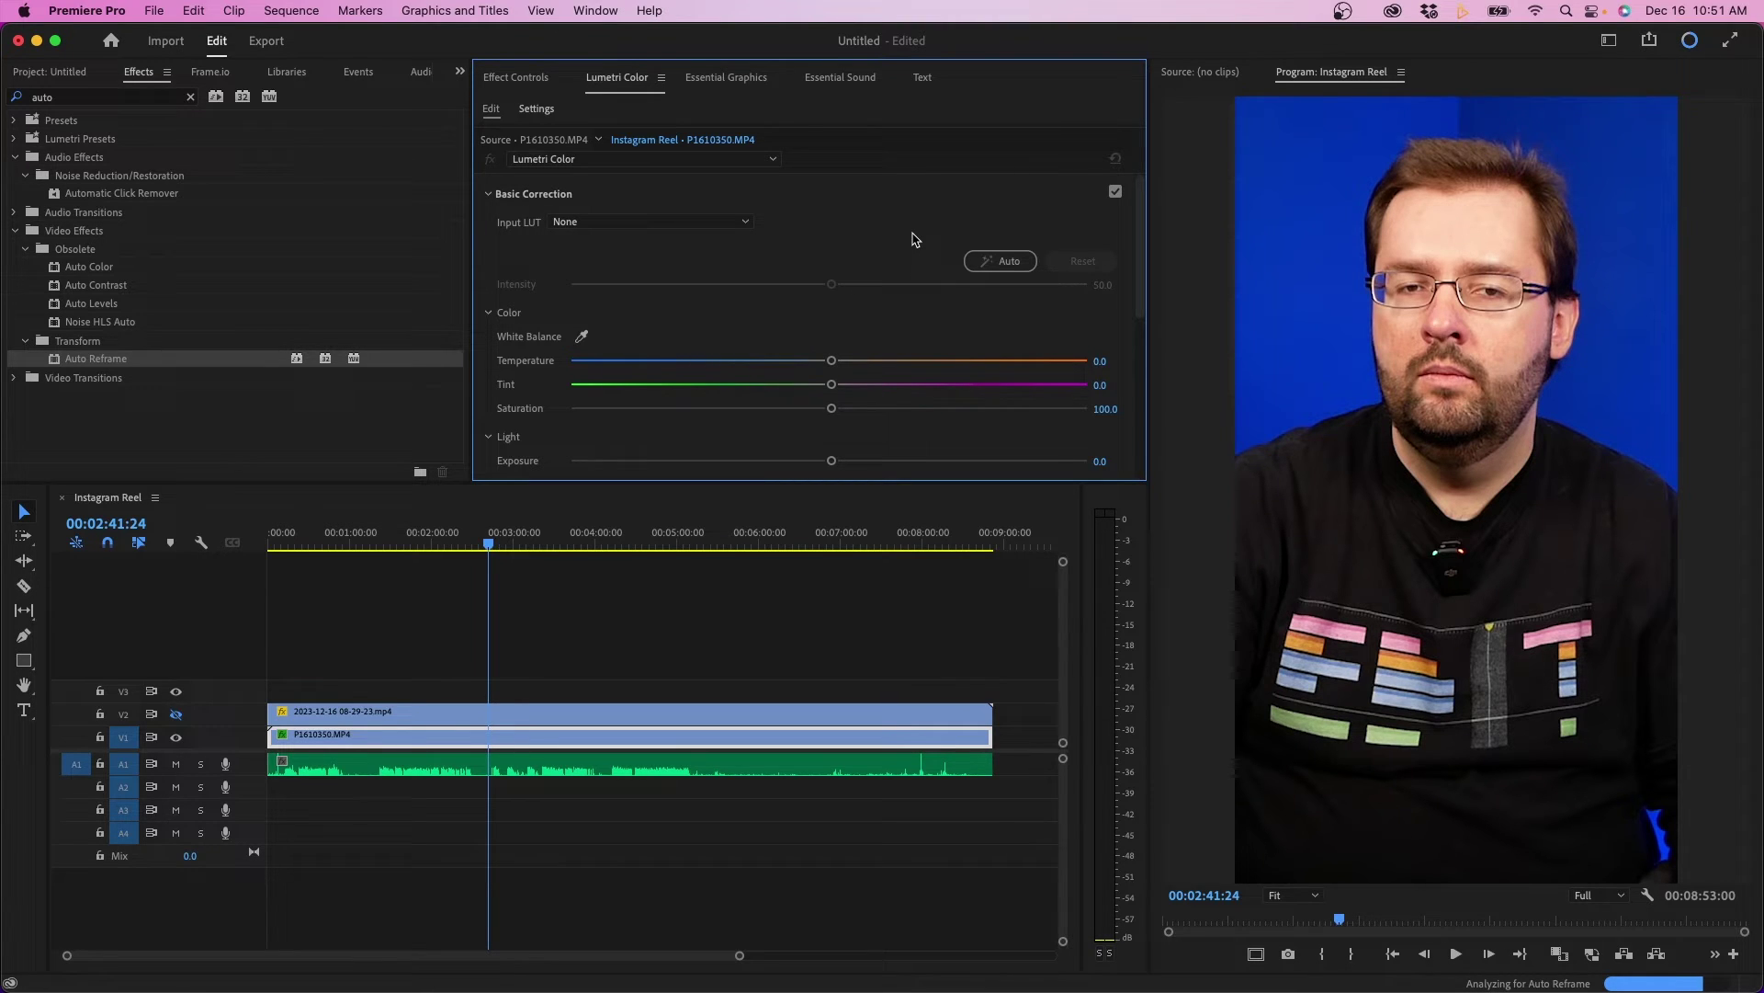
pyautogui.click(1008, 263)
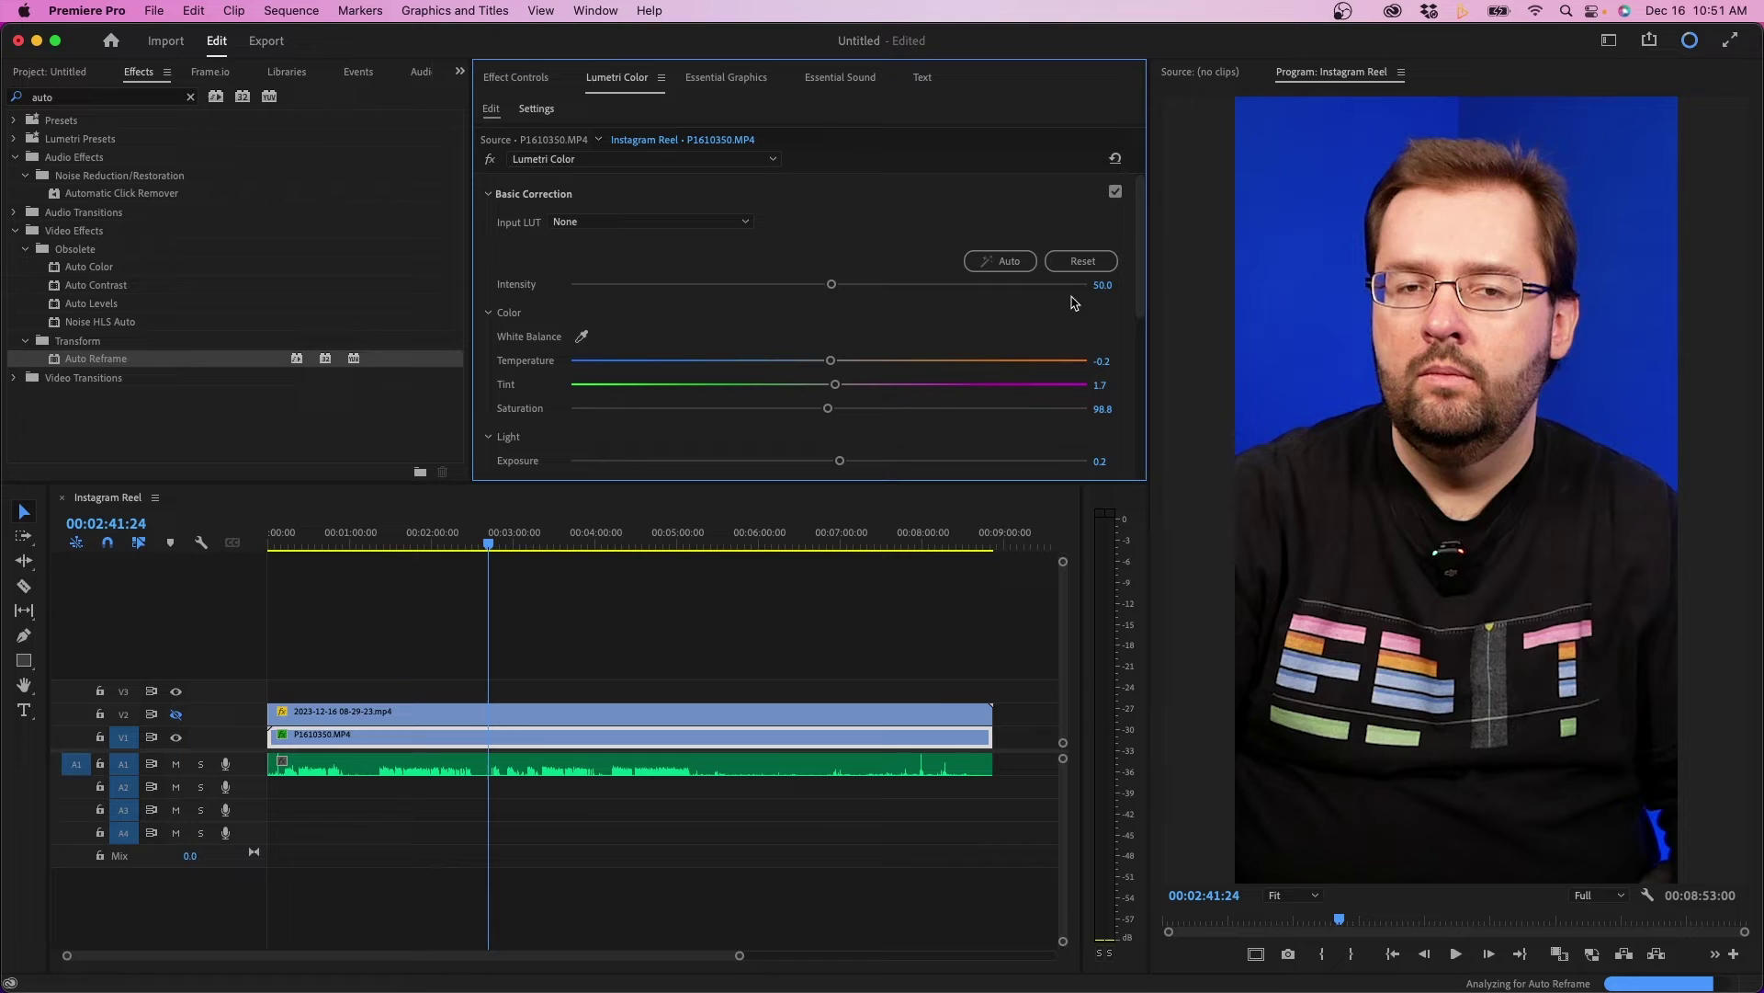
# Try changing the correction intensity and raising the exposure to 2.5, and restore the automatic correction values.
pyautogui.moveTo(831, 287)
pyautogui.mouseDown()
pyautogui.moveTo(907, 289)
pyautogui.moveTo(668, 288)
pyautogui.moveTo(1094, 288)
pyautogui.moveTo(561, 290)
pyautogui.moveTo(831, 285)
pyautogui.mouseUp()
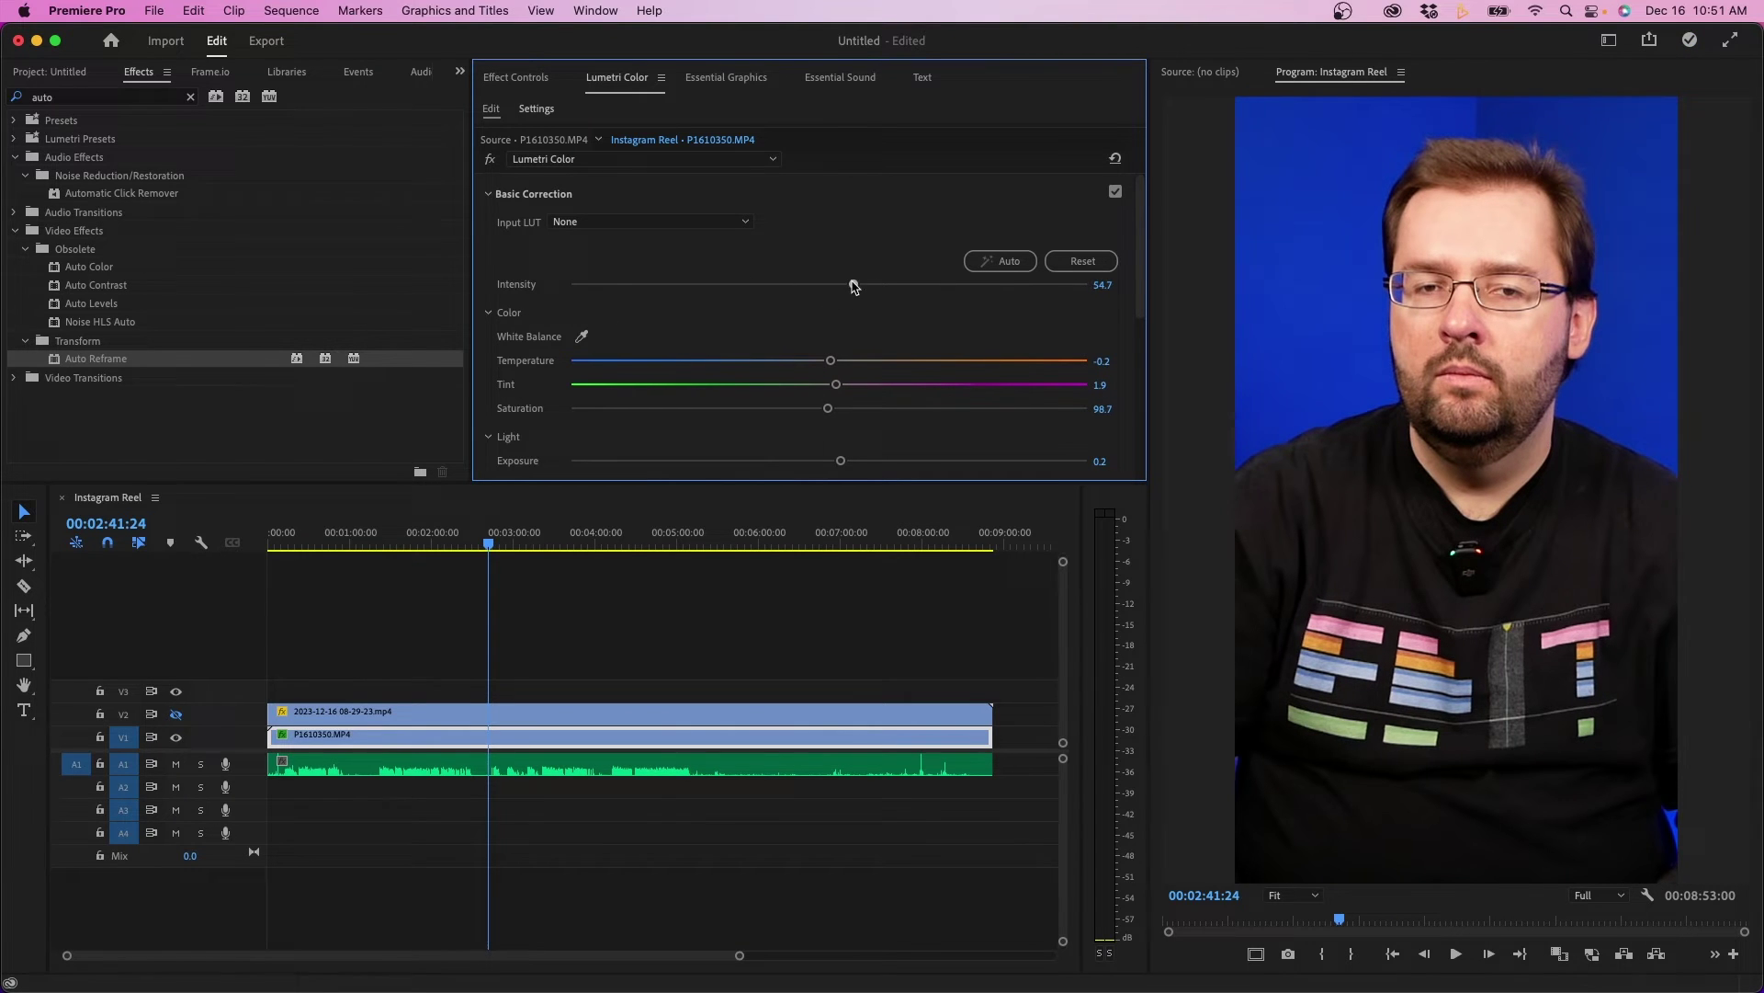
pyautogui.scroll(-1, 1145, 280)
pyautogui.scroll(-3, 1145, 279)
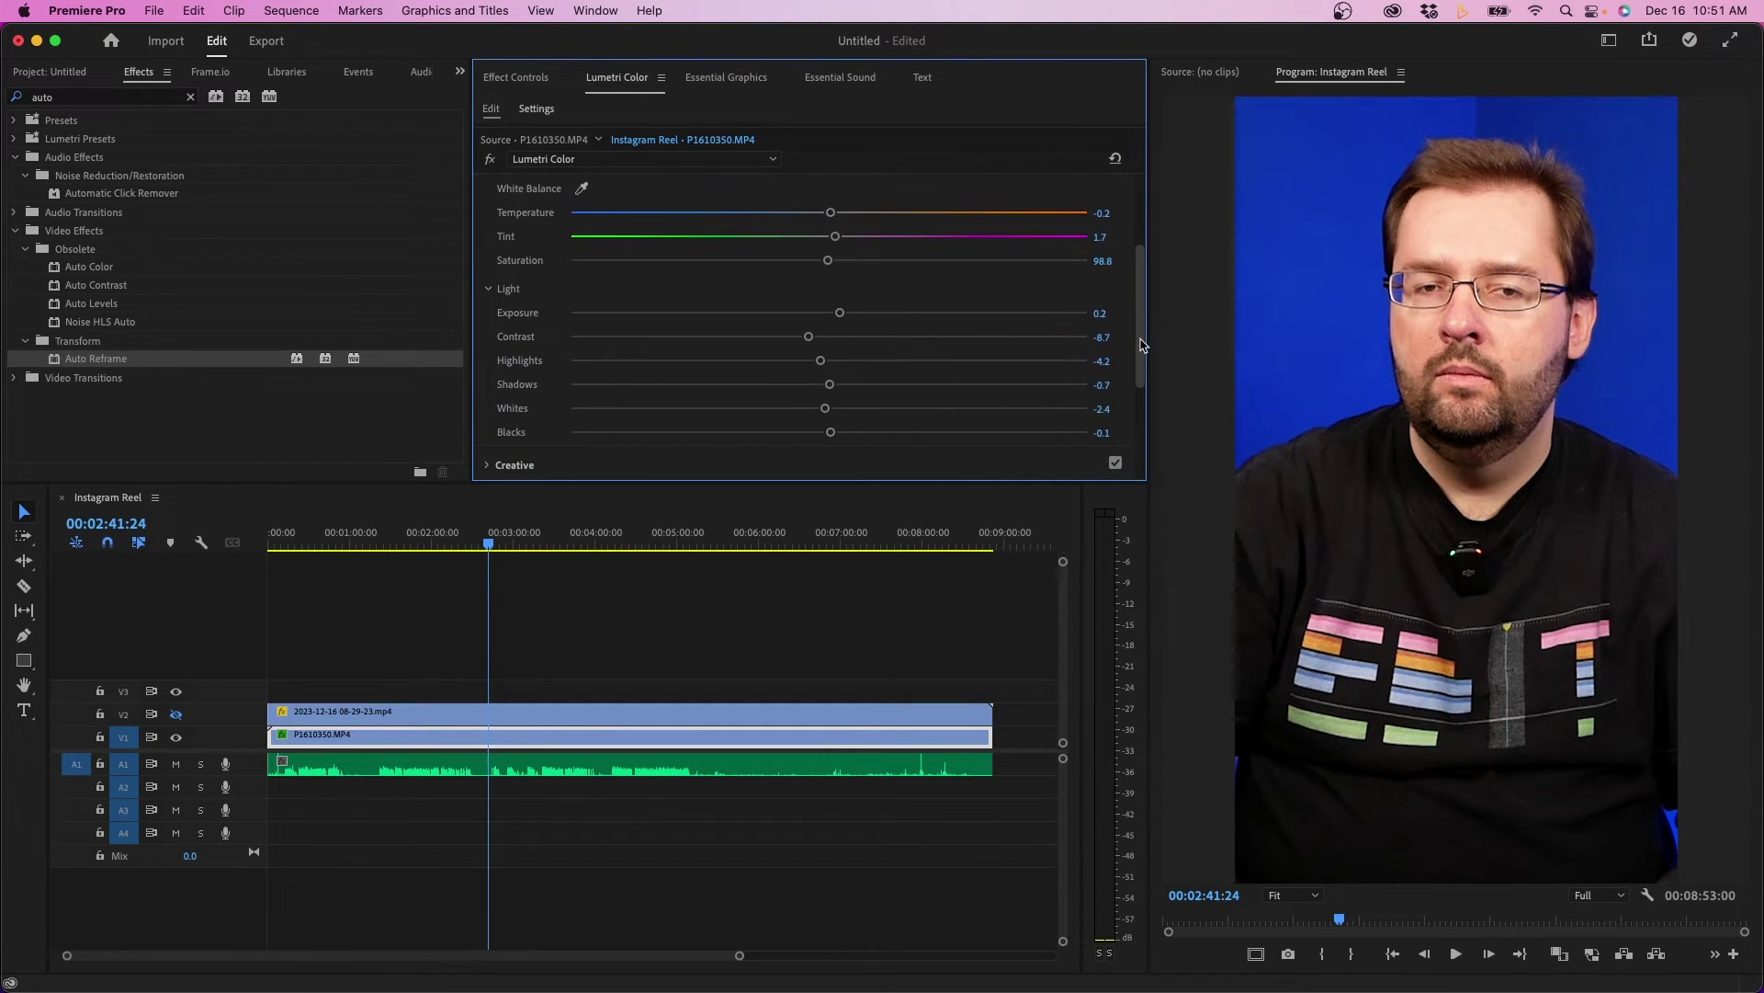
pyautogui.moveTo(841, 314); pyautogui.dragTo(956, 314)
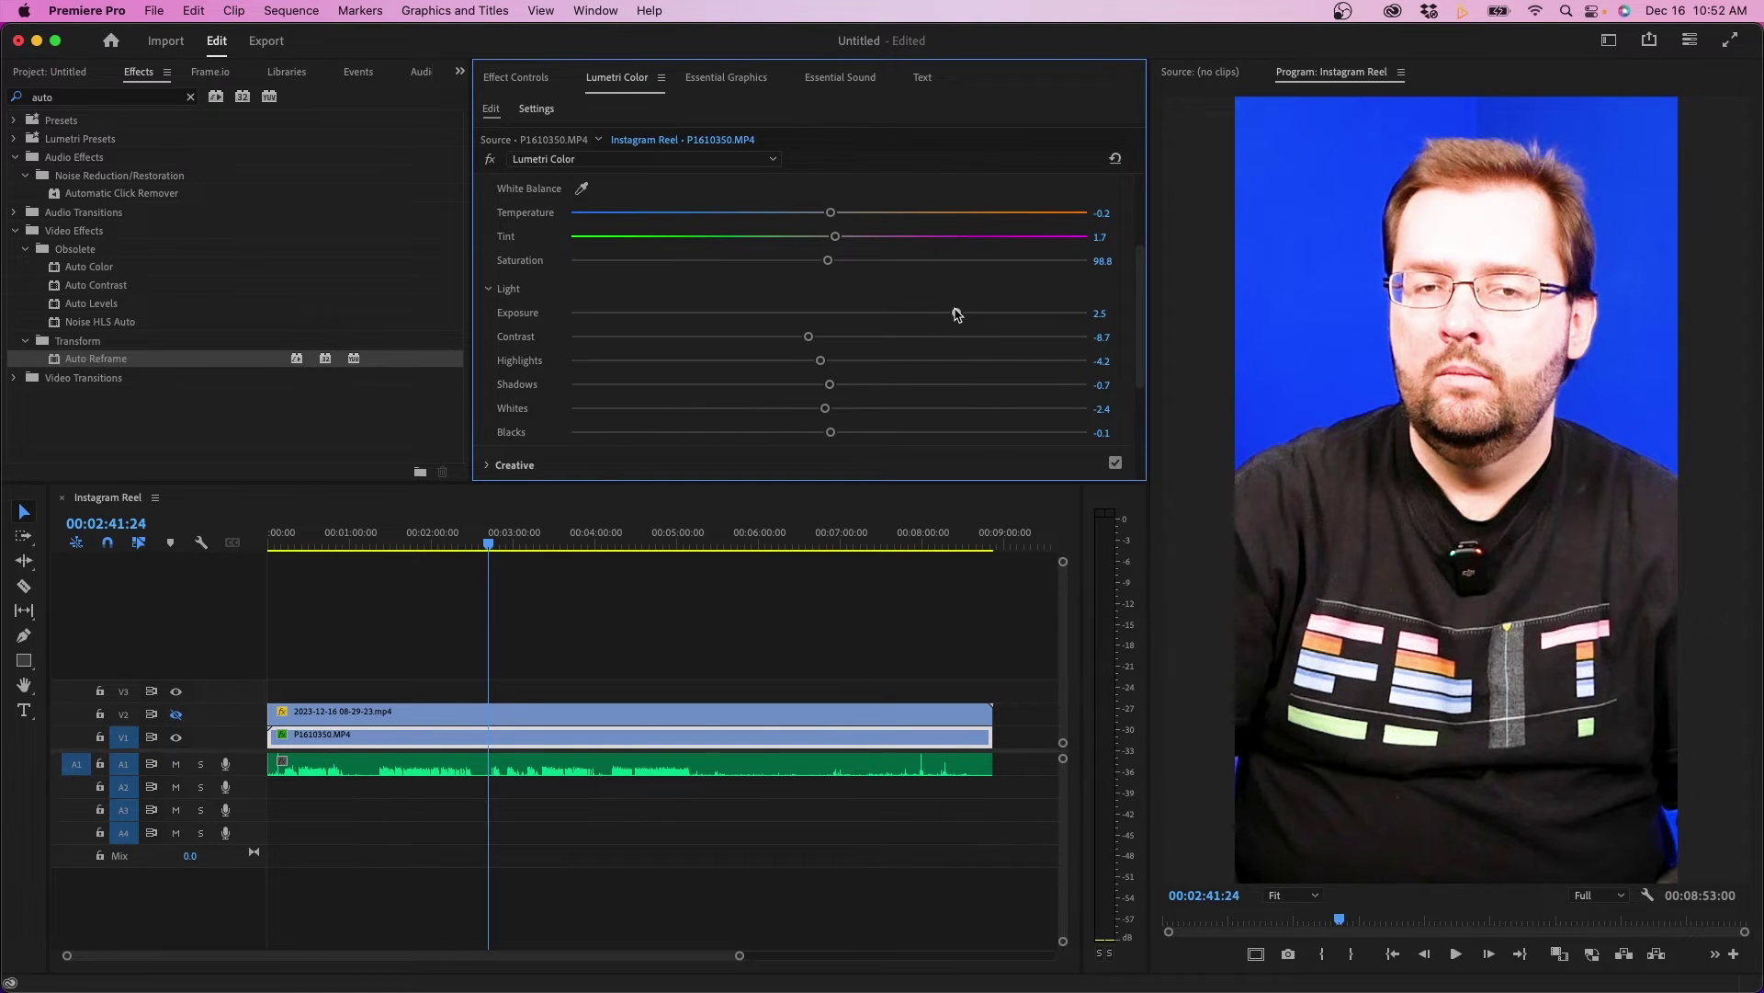
pyautogui.press('super+z')
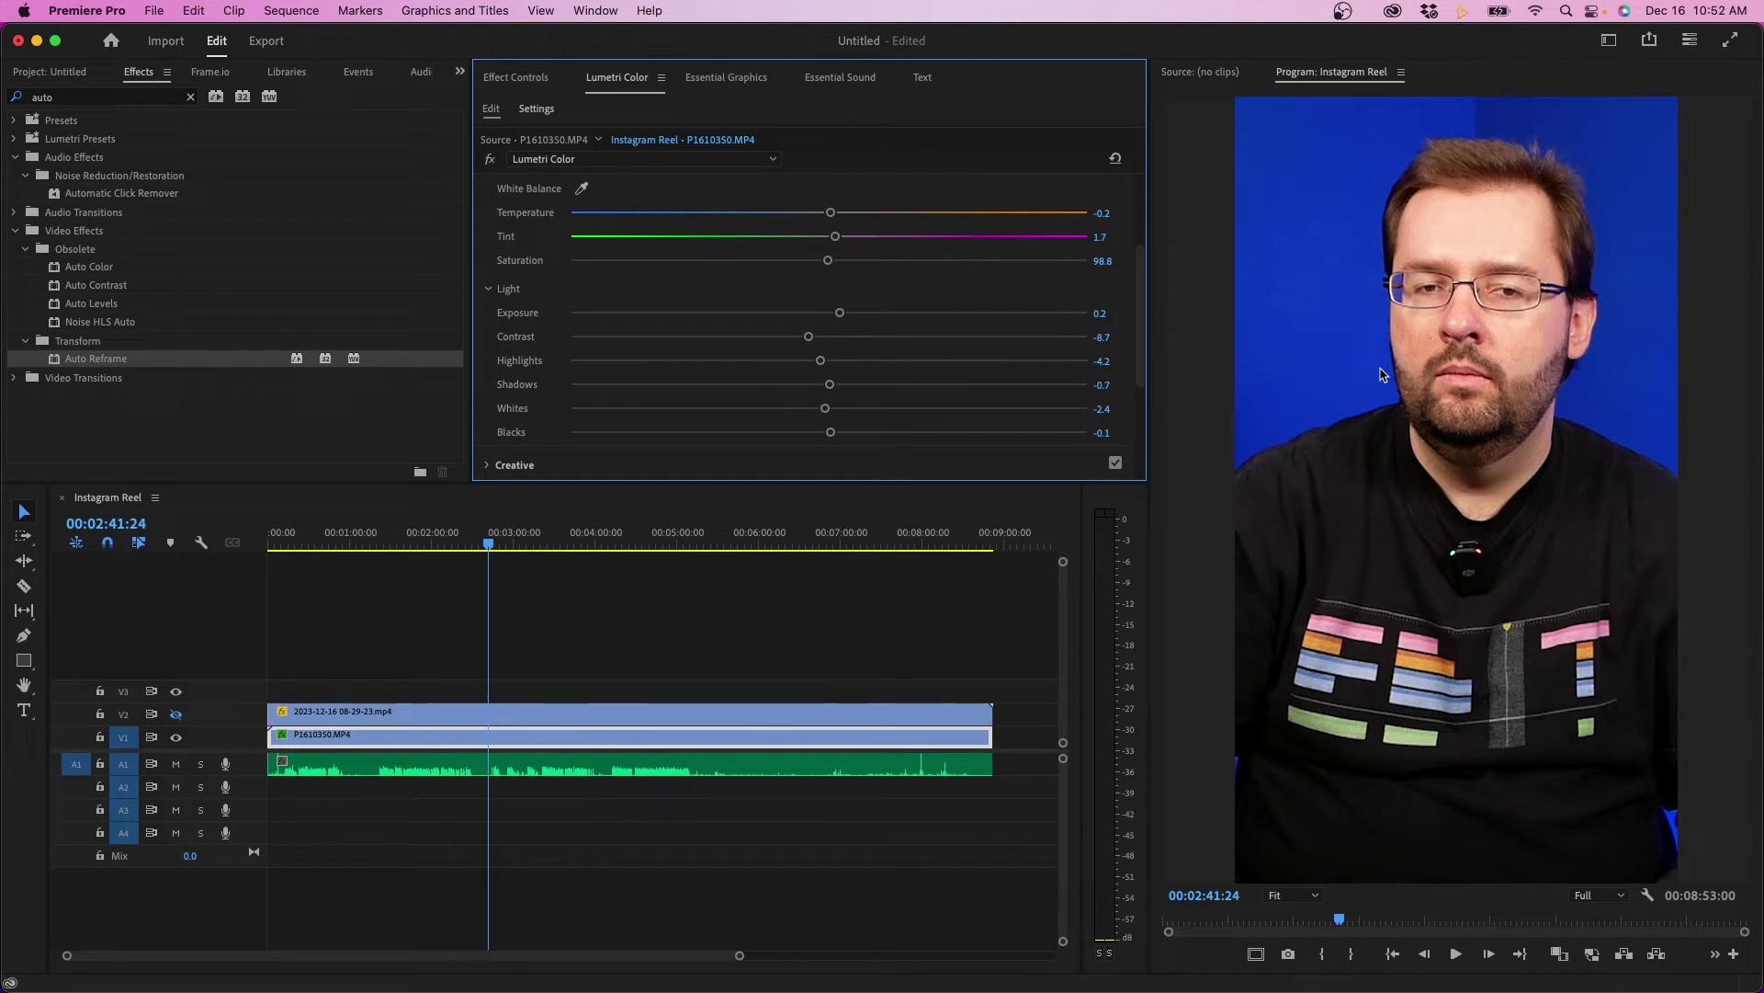
pyautogui.scroll(3, 1048, 405)
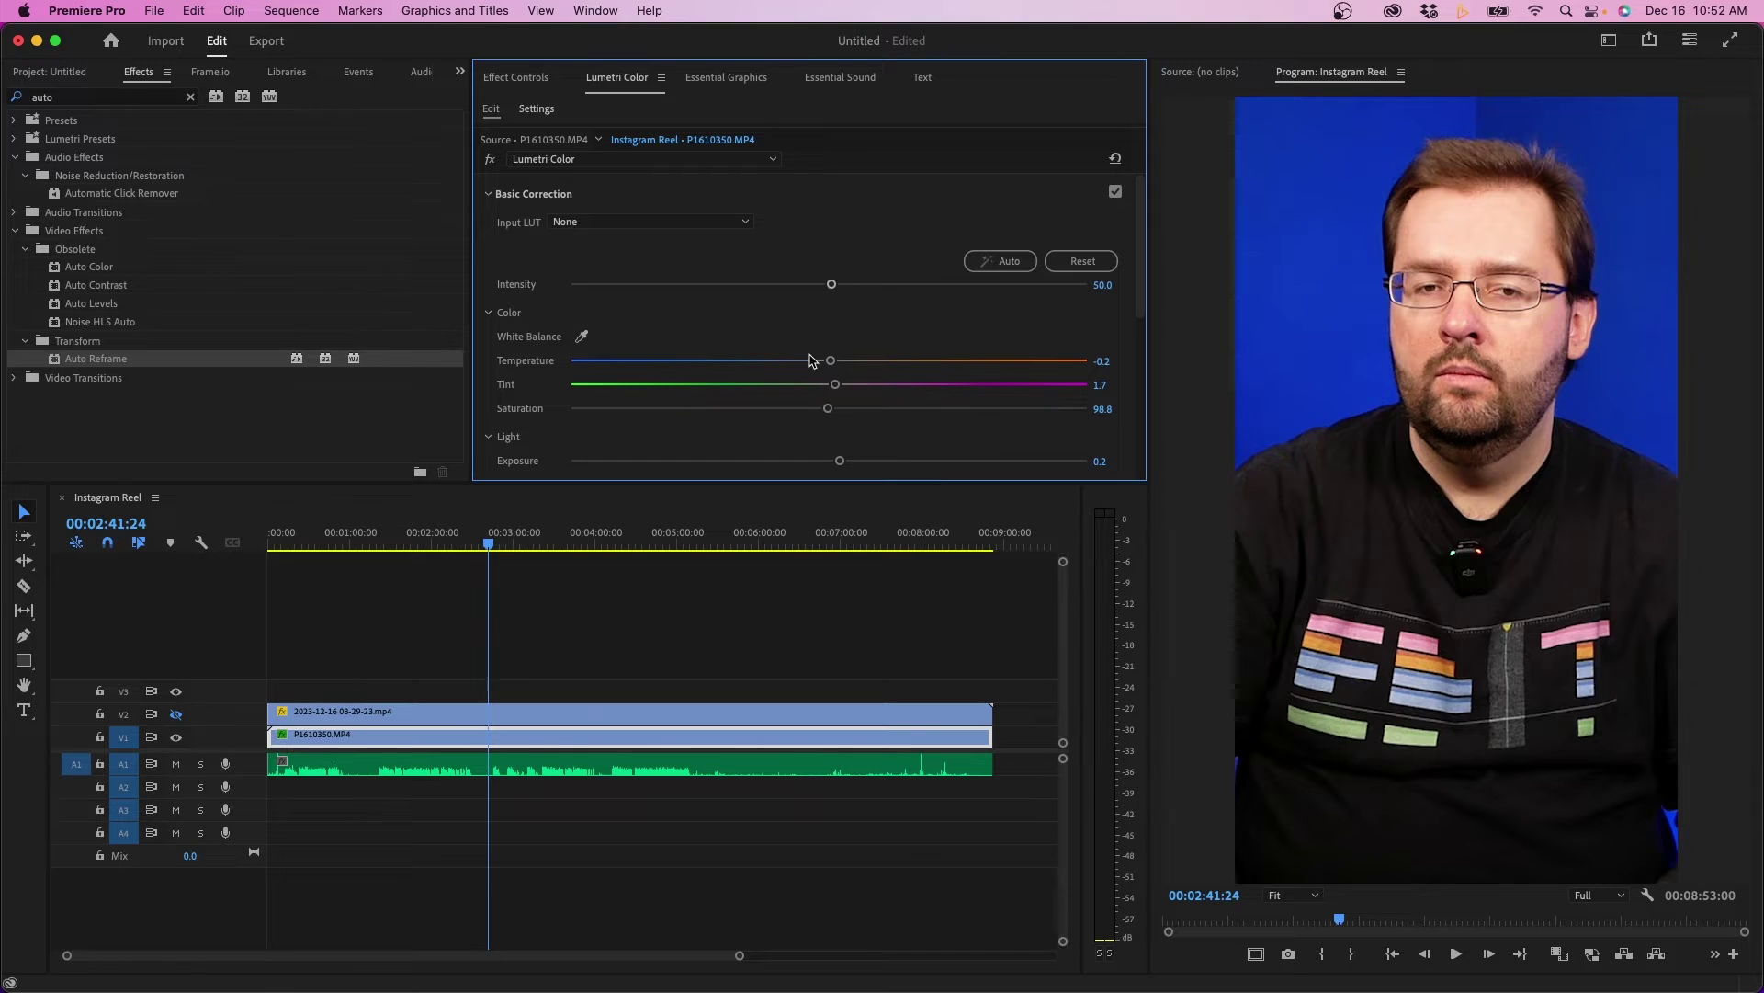
# Open the audio gain settings for DJI_01_20231216_092844.WAV on A1 and choose to normalize its max peak.
pyautogui.click(563, 603)
pyautogui.click(412, 773)
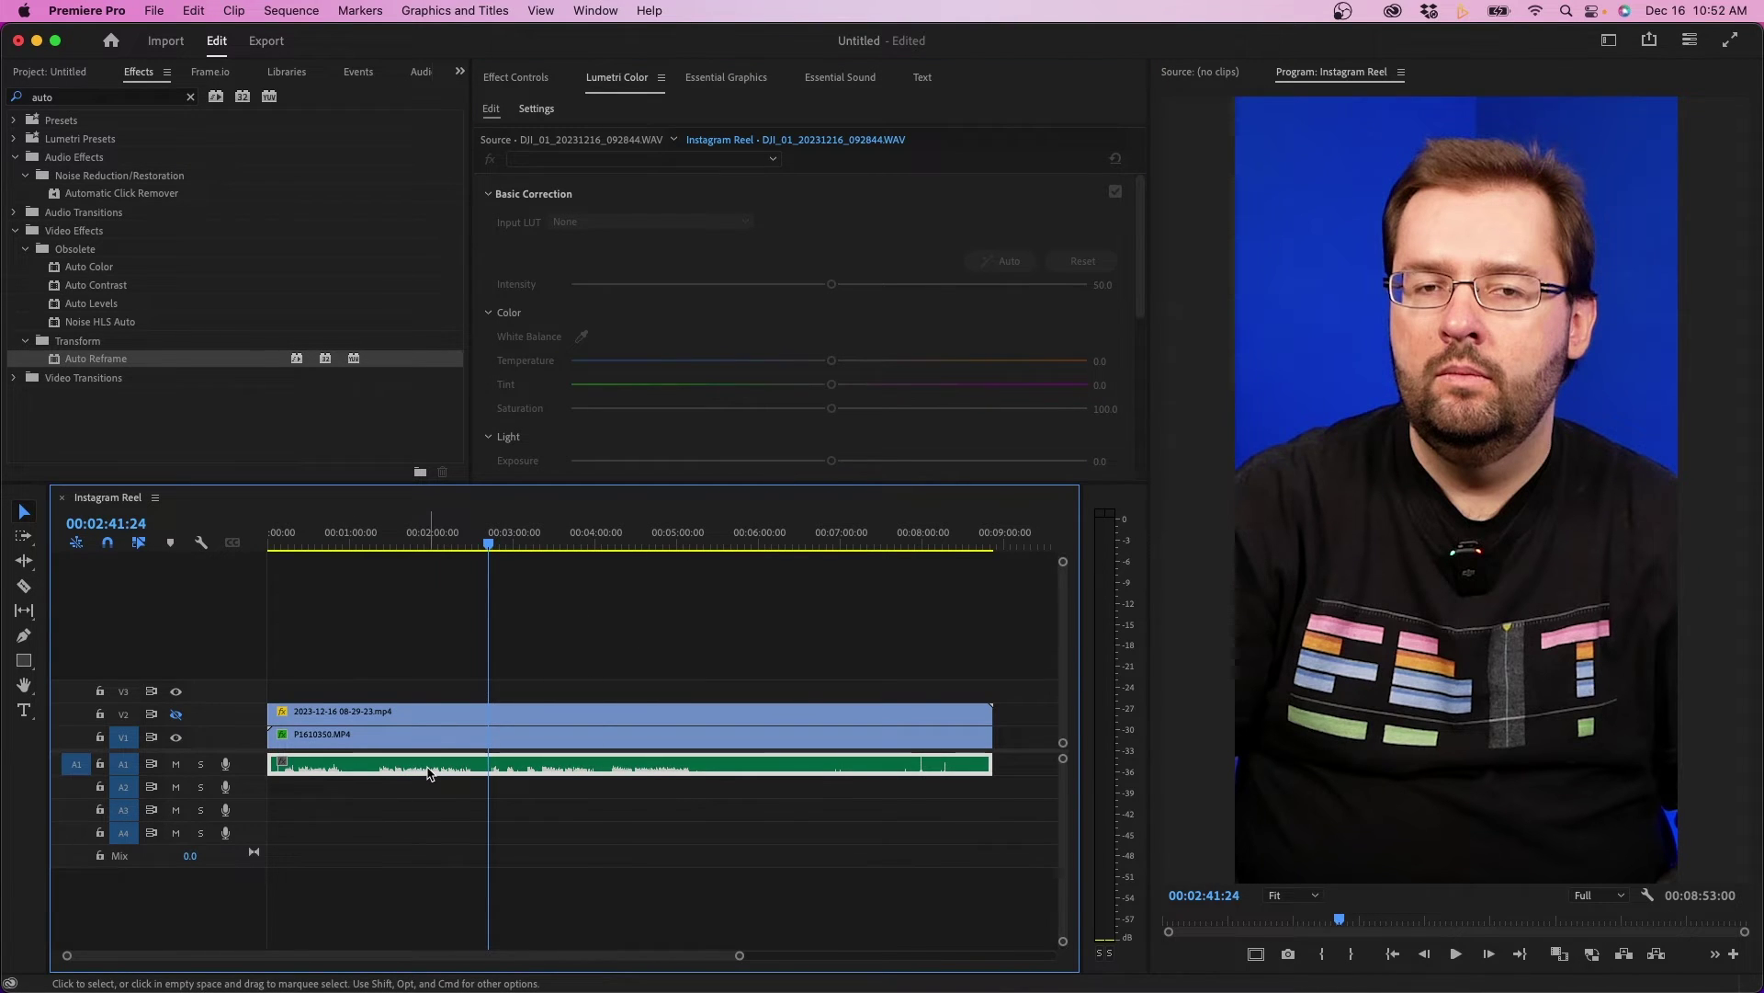
pyautogui.press('g')
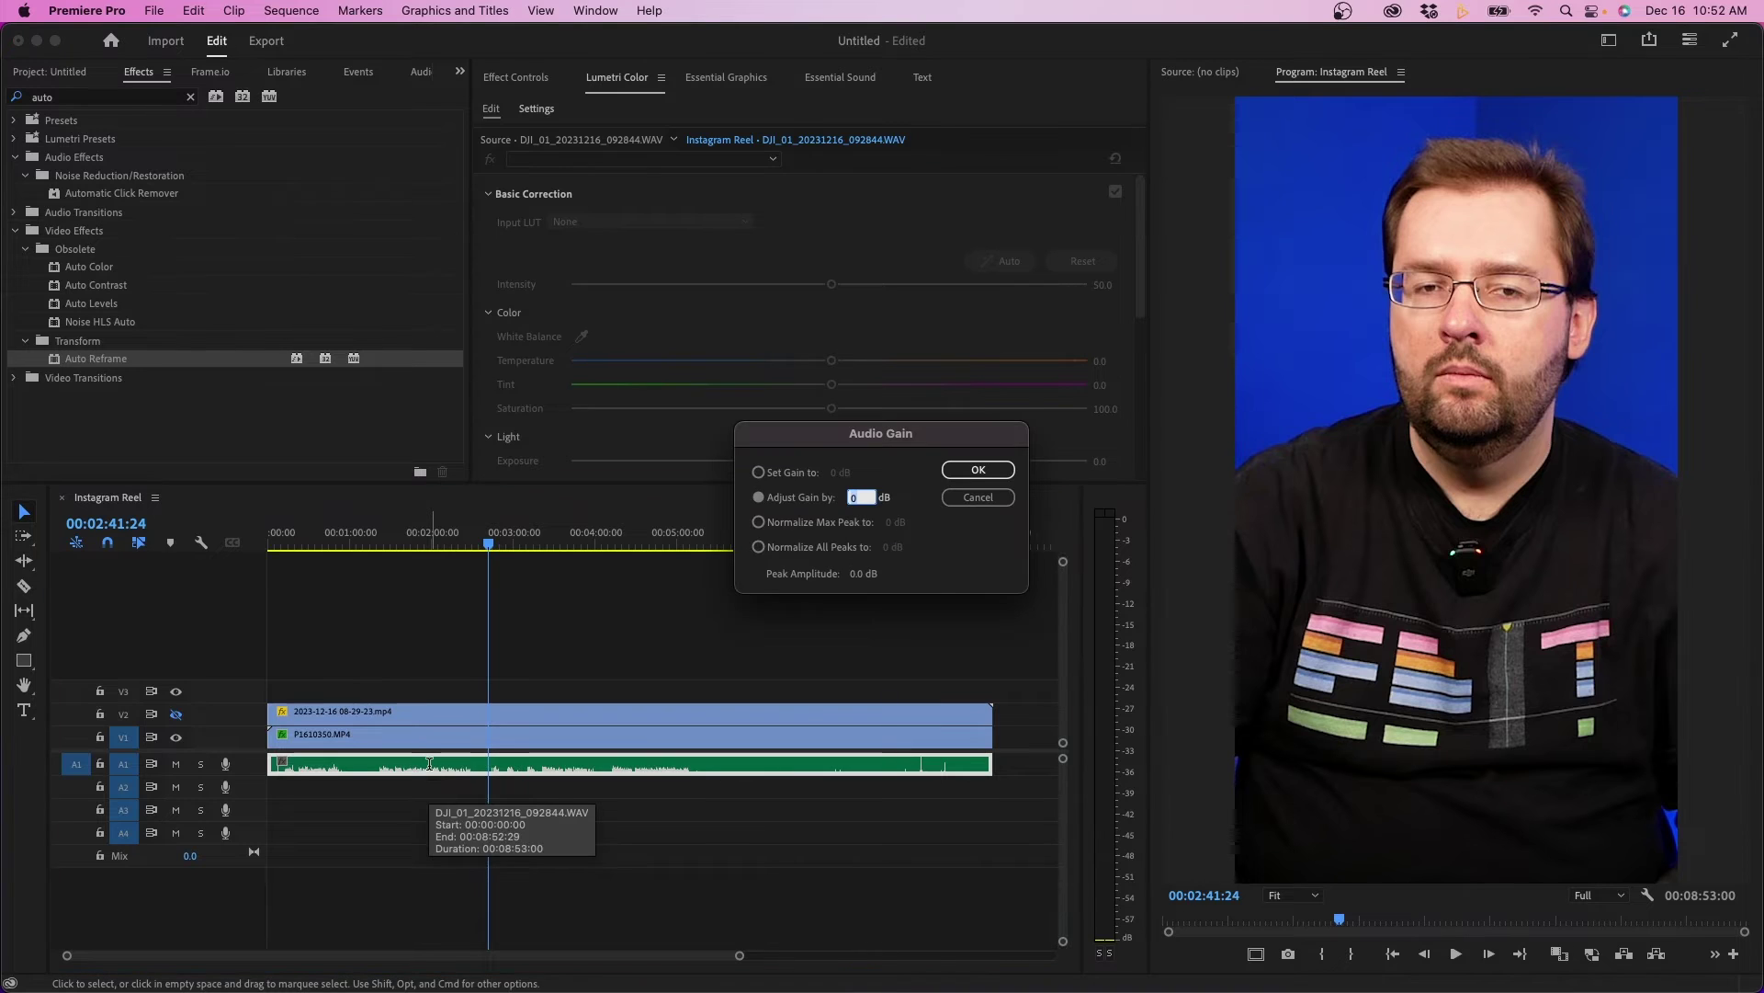
pyautogui.click(766, 522)
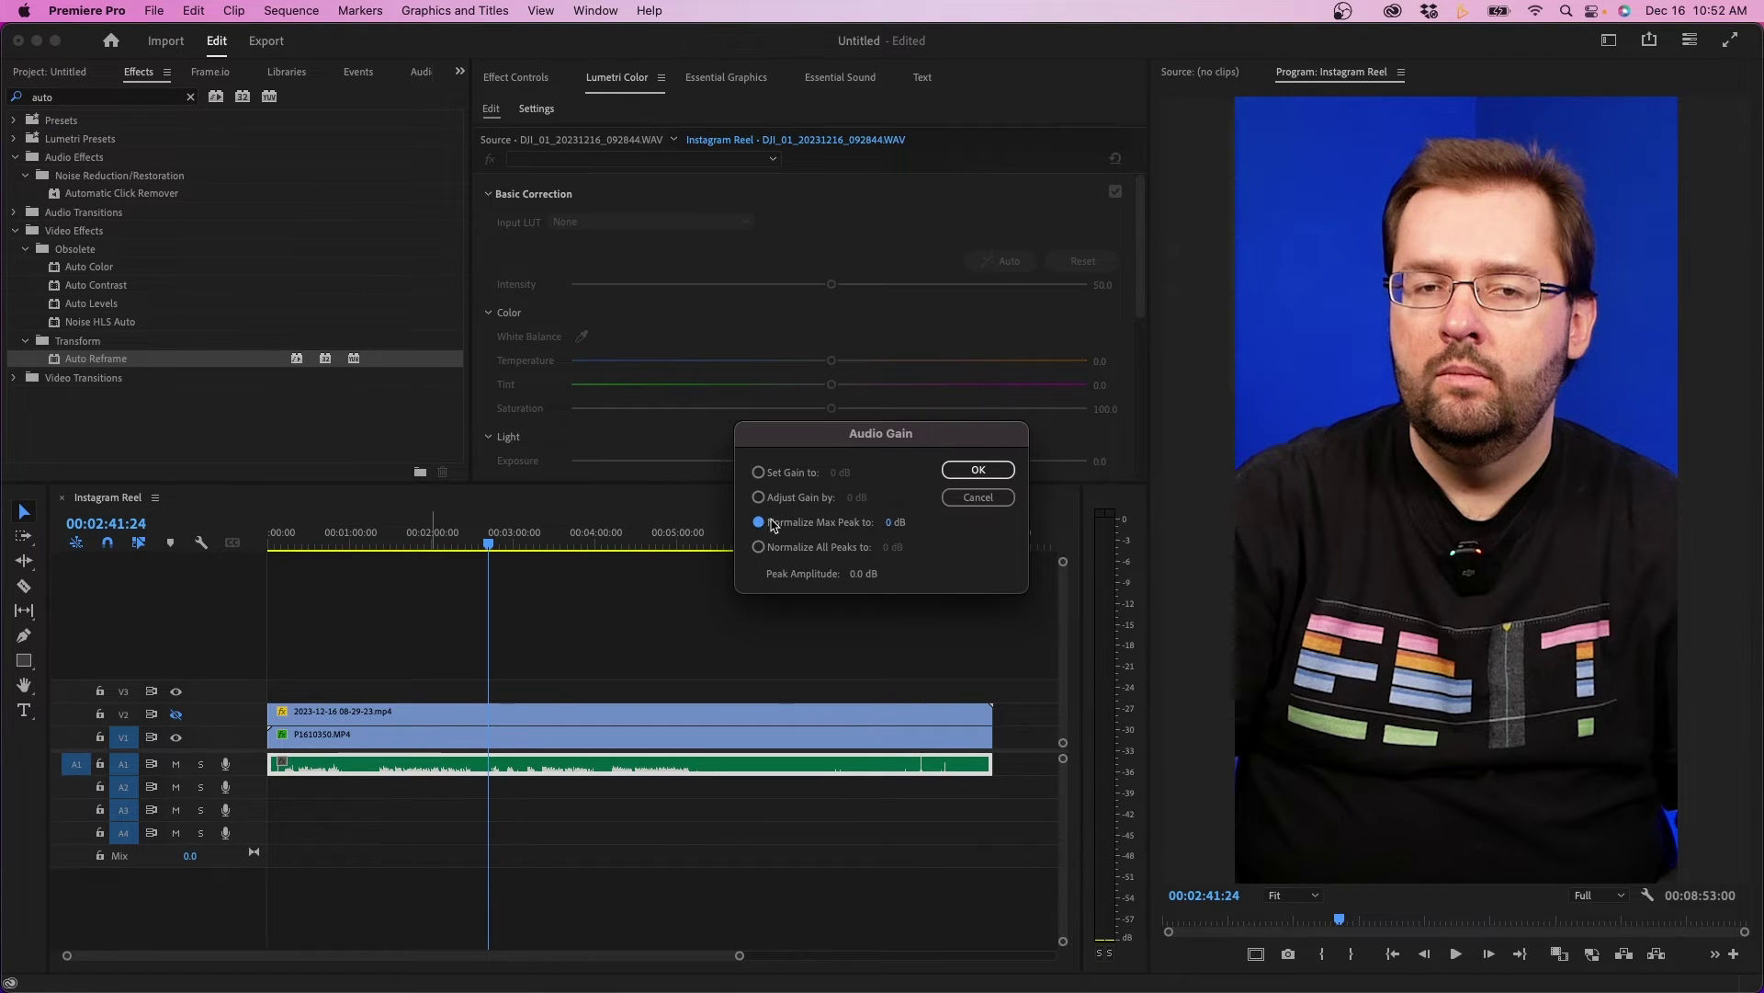
pyautogui.click(894, 522)
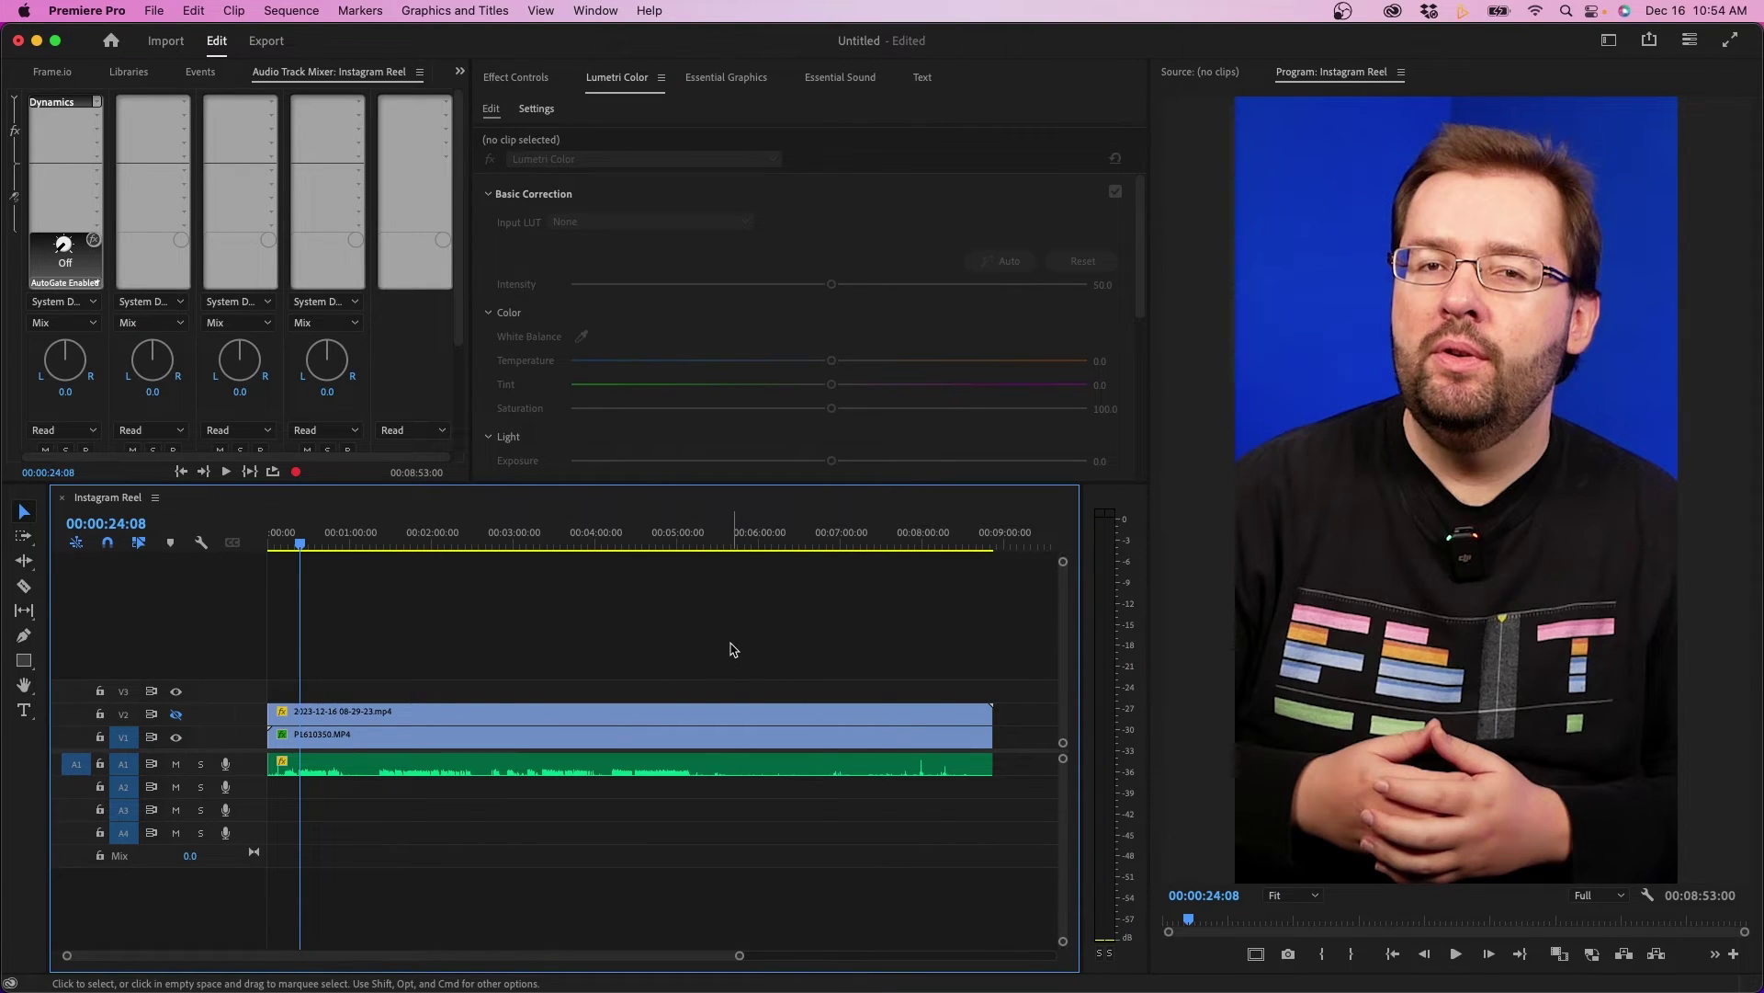
# Trim the ends of the clips on V2, V1 and A1 together so the sequence lasts about 59 seconds.
pyautogui.moveTo(733, 649); pyautogui.dragTo(623, 799)
pyautogui.click(622, 800)
pyautogui.moveTo(874, 649); pyautogui.dragTo(755, 839)
pyautogui.moveTo(989, 715); pyautogui.dragTo(347, 726)
pyautogui.click(359, 643)
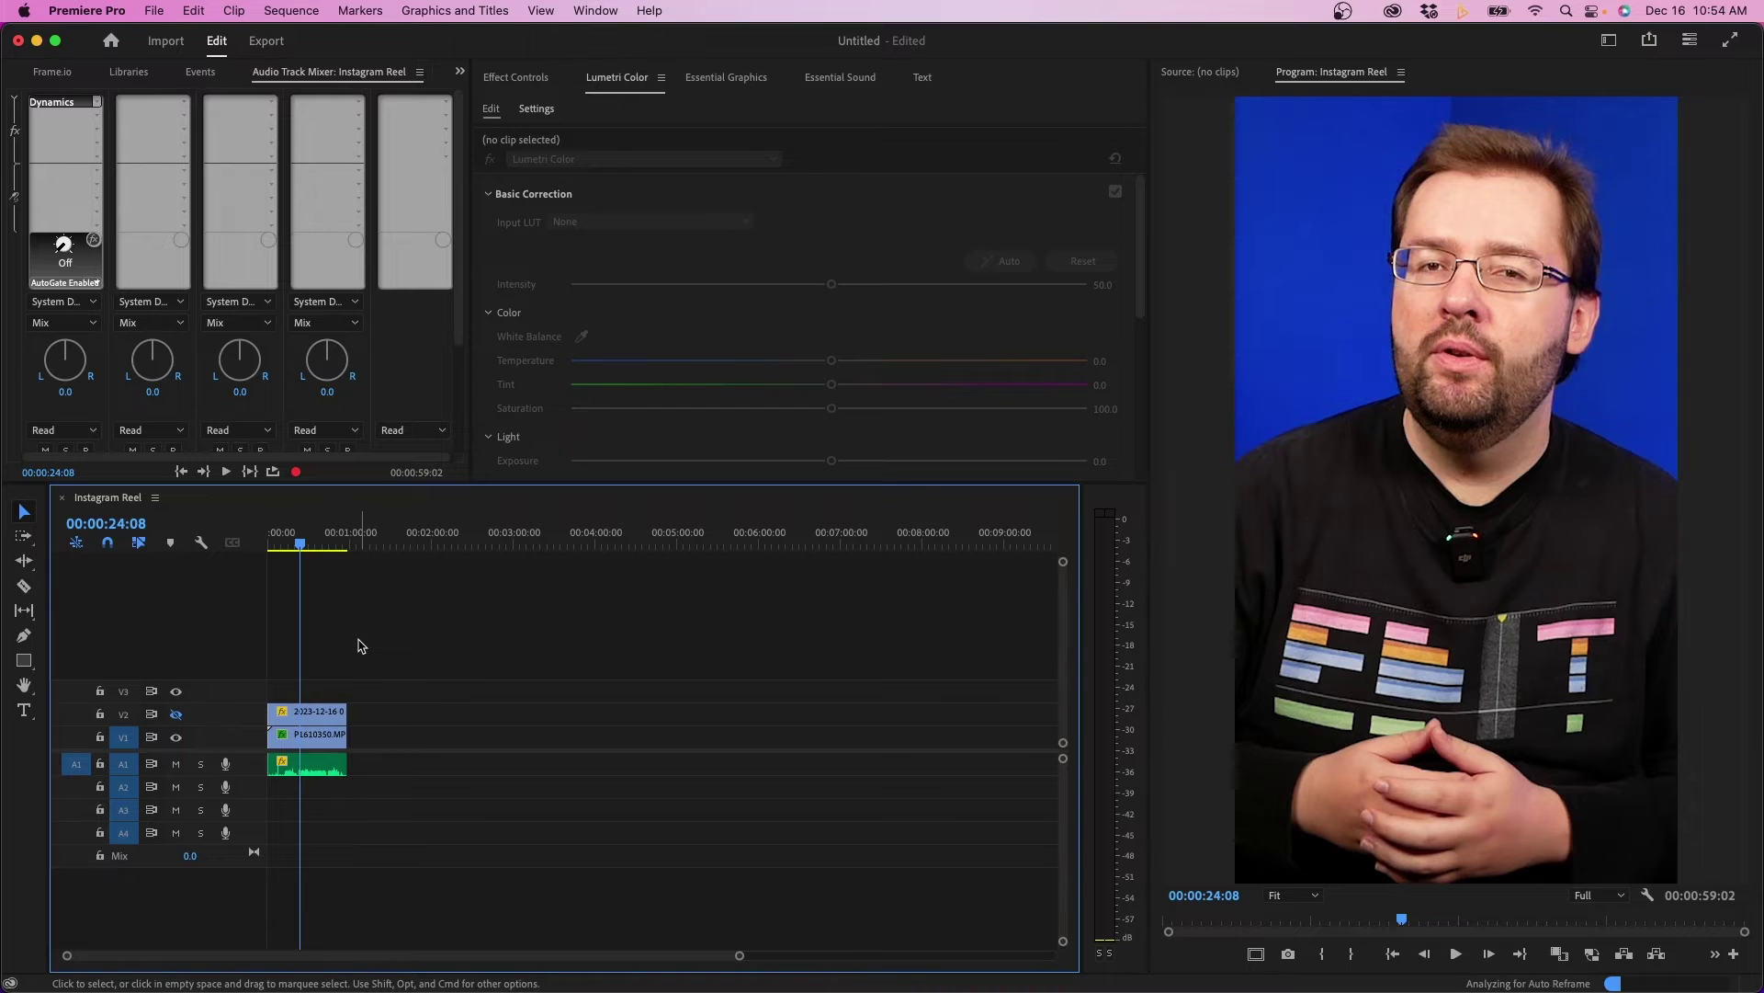
# Increase the height of audio track A1 so its waveform is easier to read.
pyautogui.press('\\')
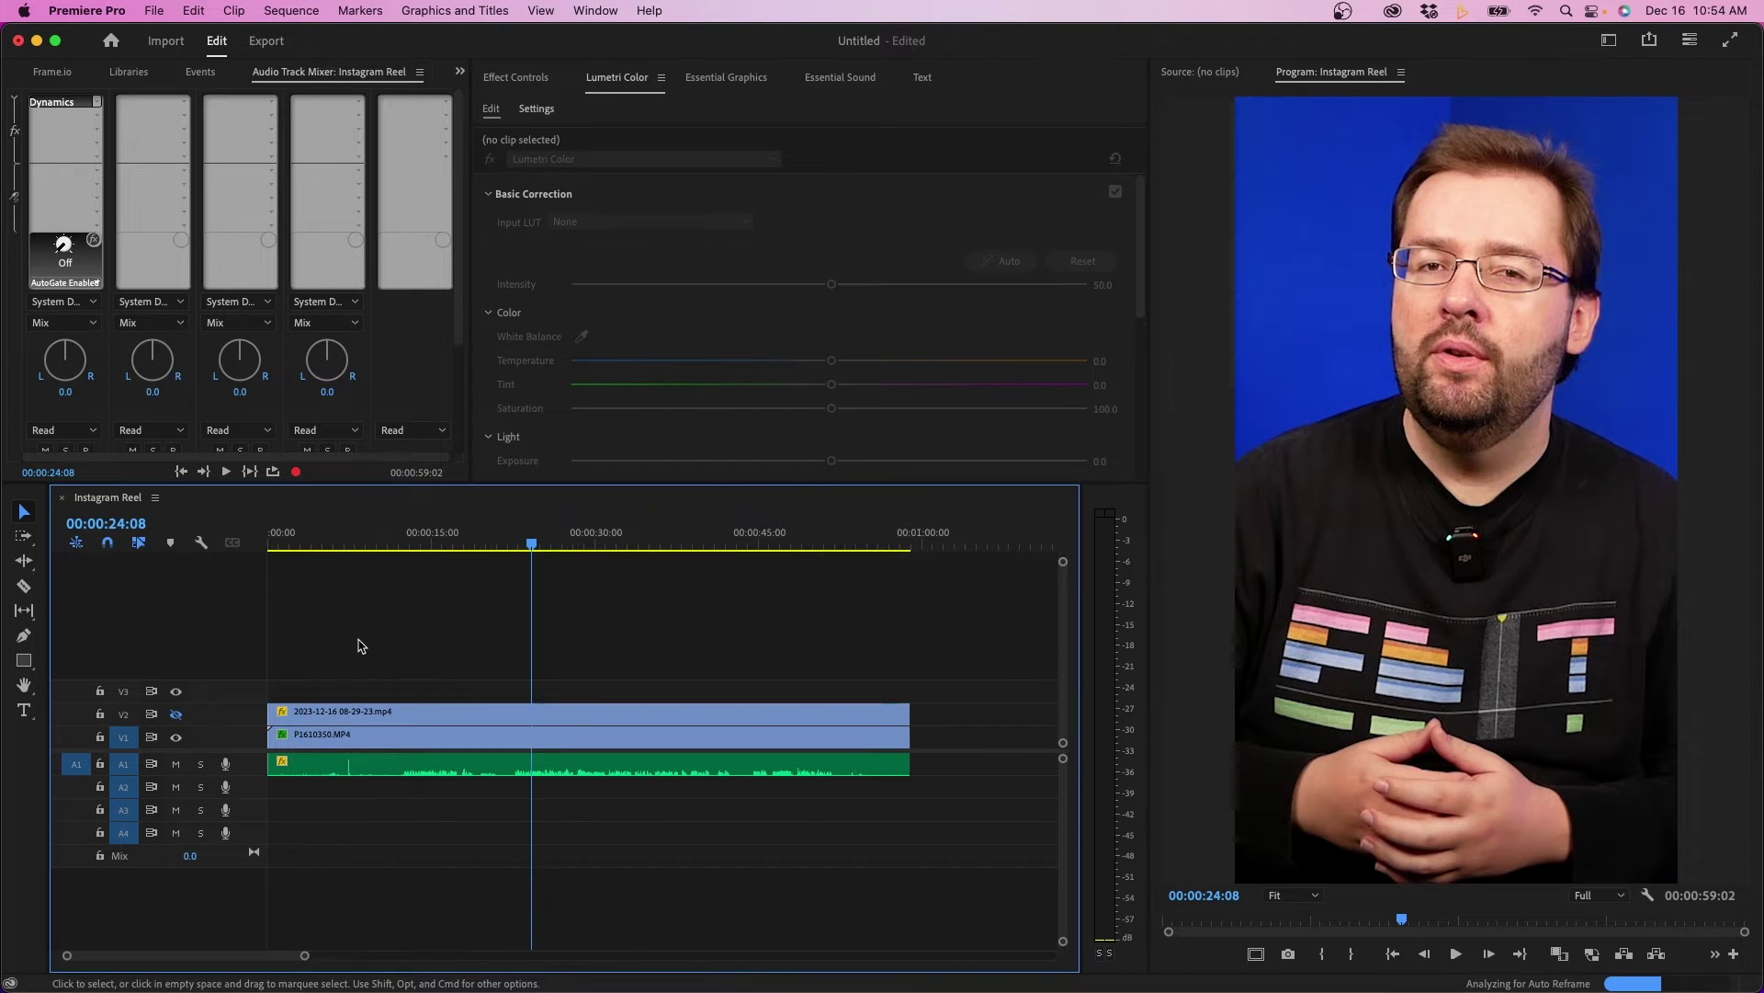
pyautogui.press('\\')
pyautogui.press('\\')
pyautogui.moveTo(233, 835); pyautogui.dragTo(234, 834)
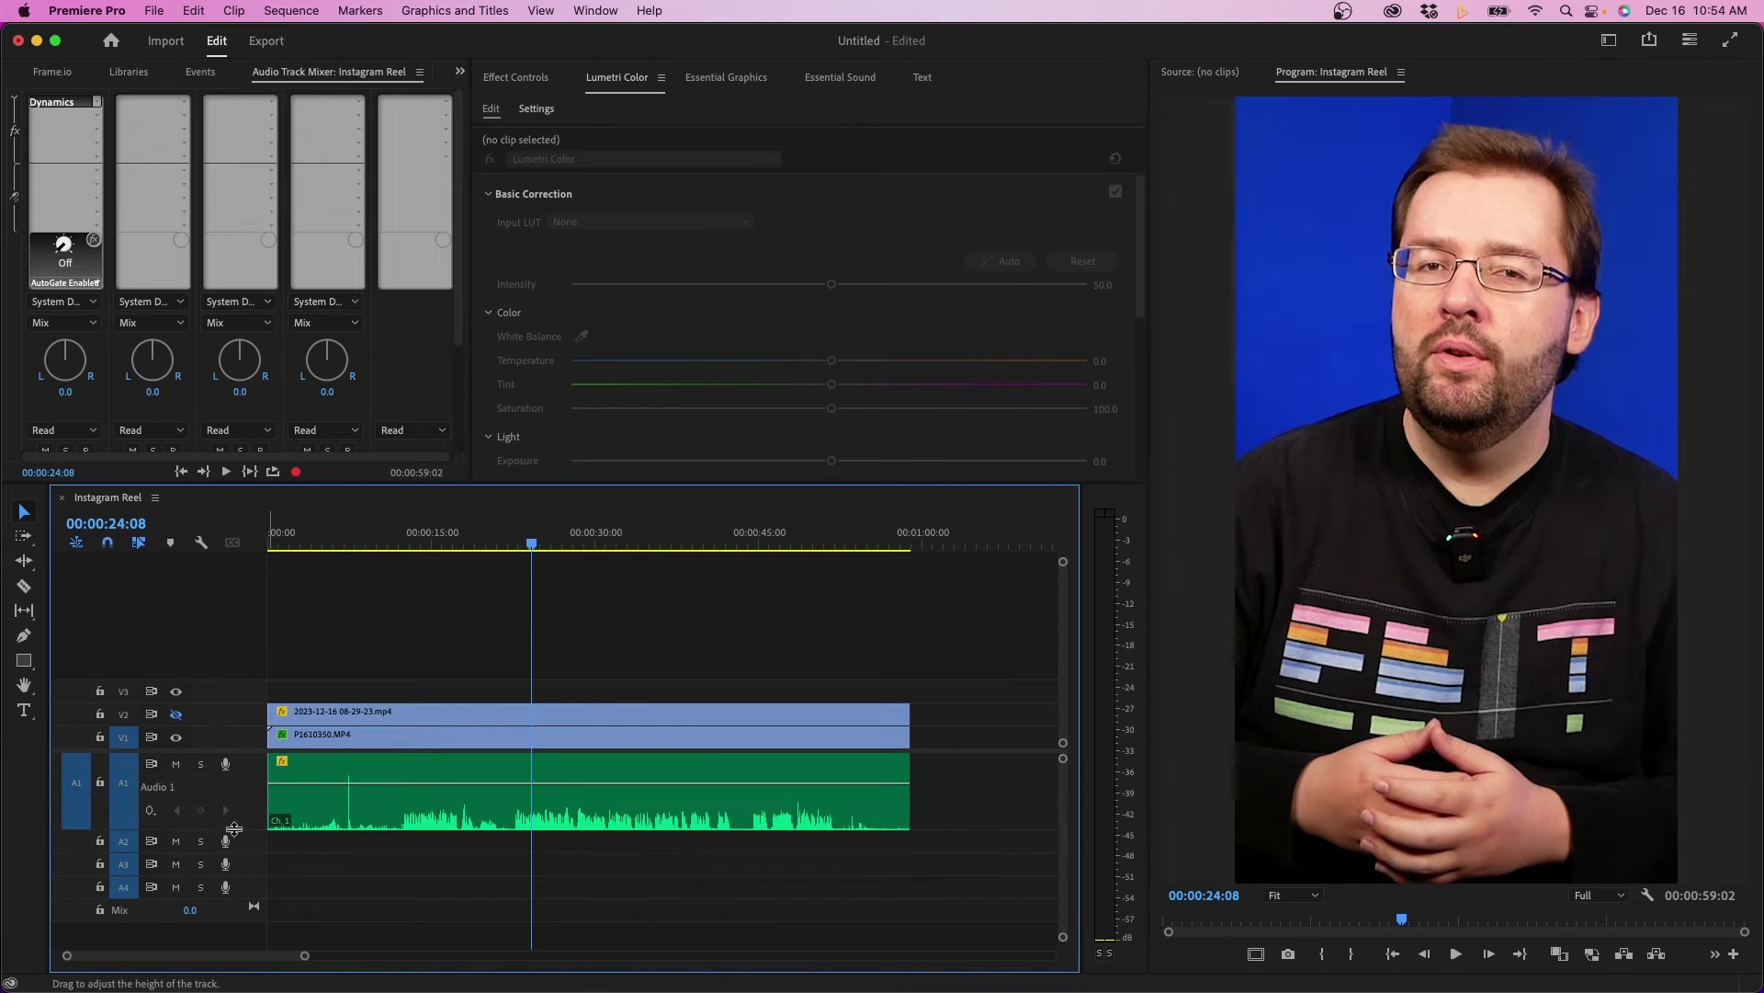
pyautogui.click(589, 822)
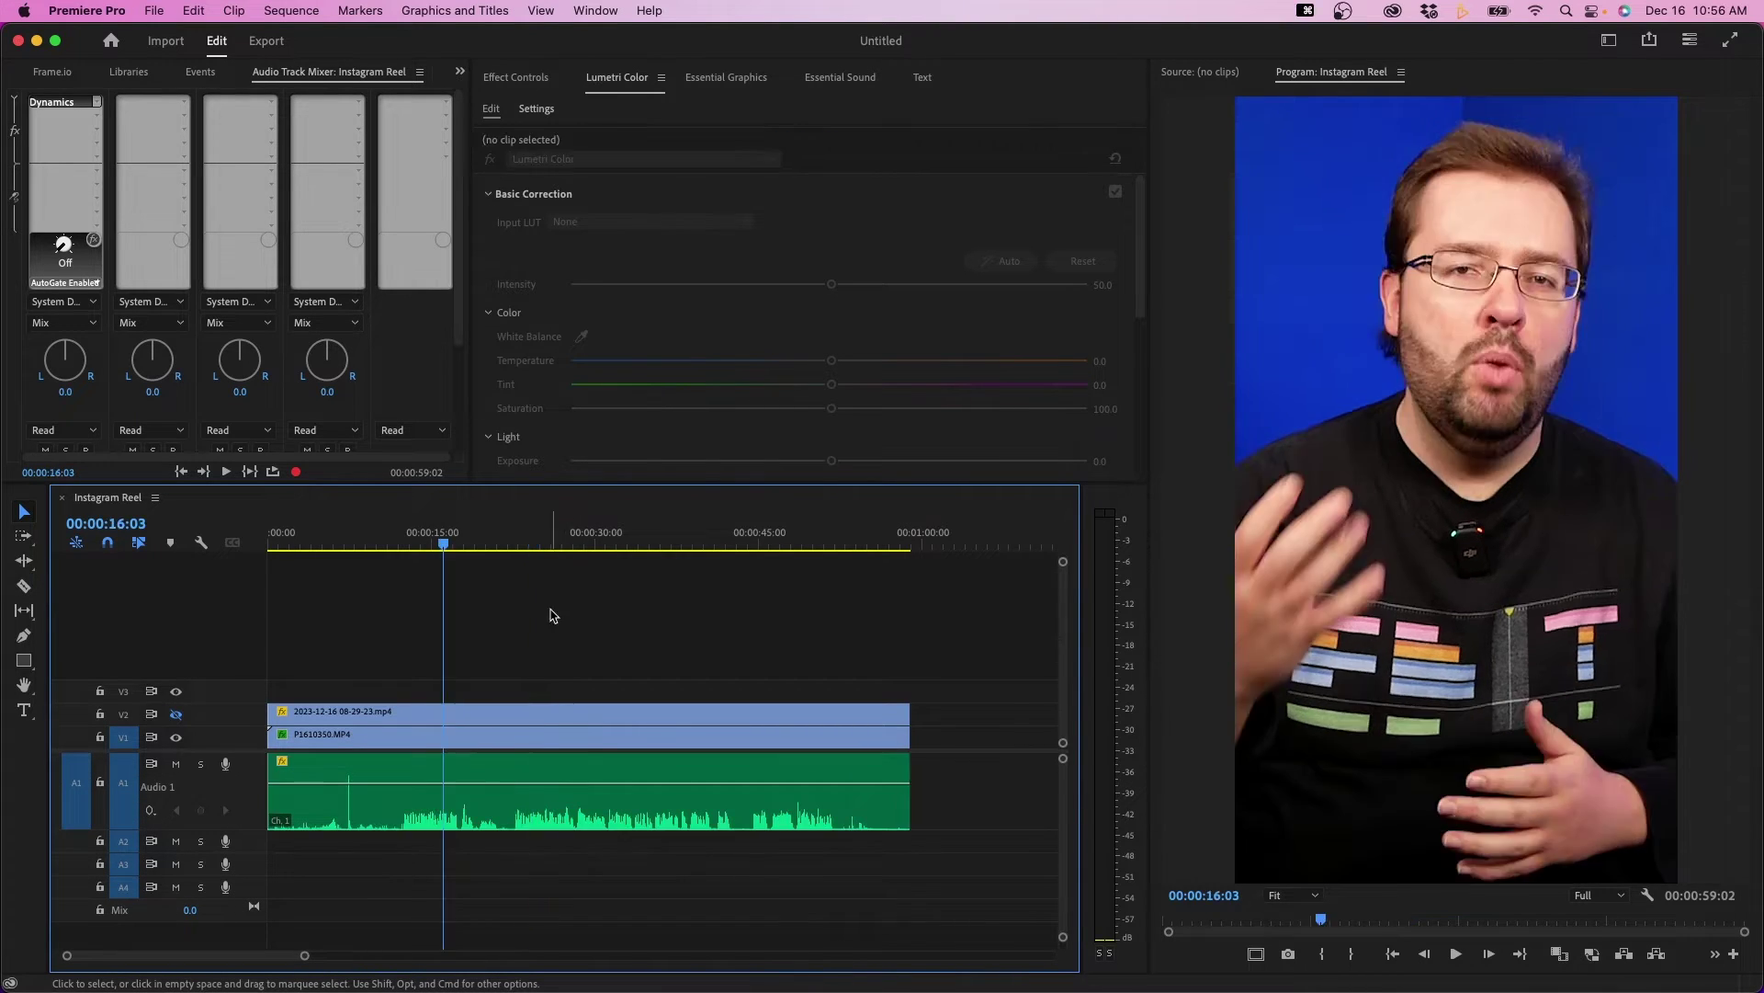
# Ripple trim the starts of all clips to 00:00:12:07, removing the footage before it.
pyautogui.click(410, 542)
pyautogui.moveTo(410, 543); pyautogui.dragTo(401, 542)
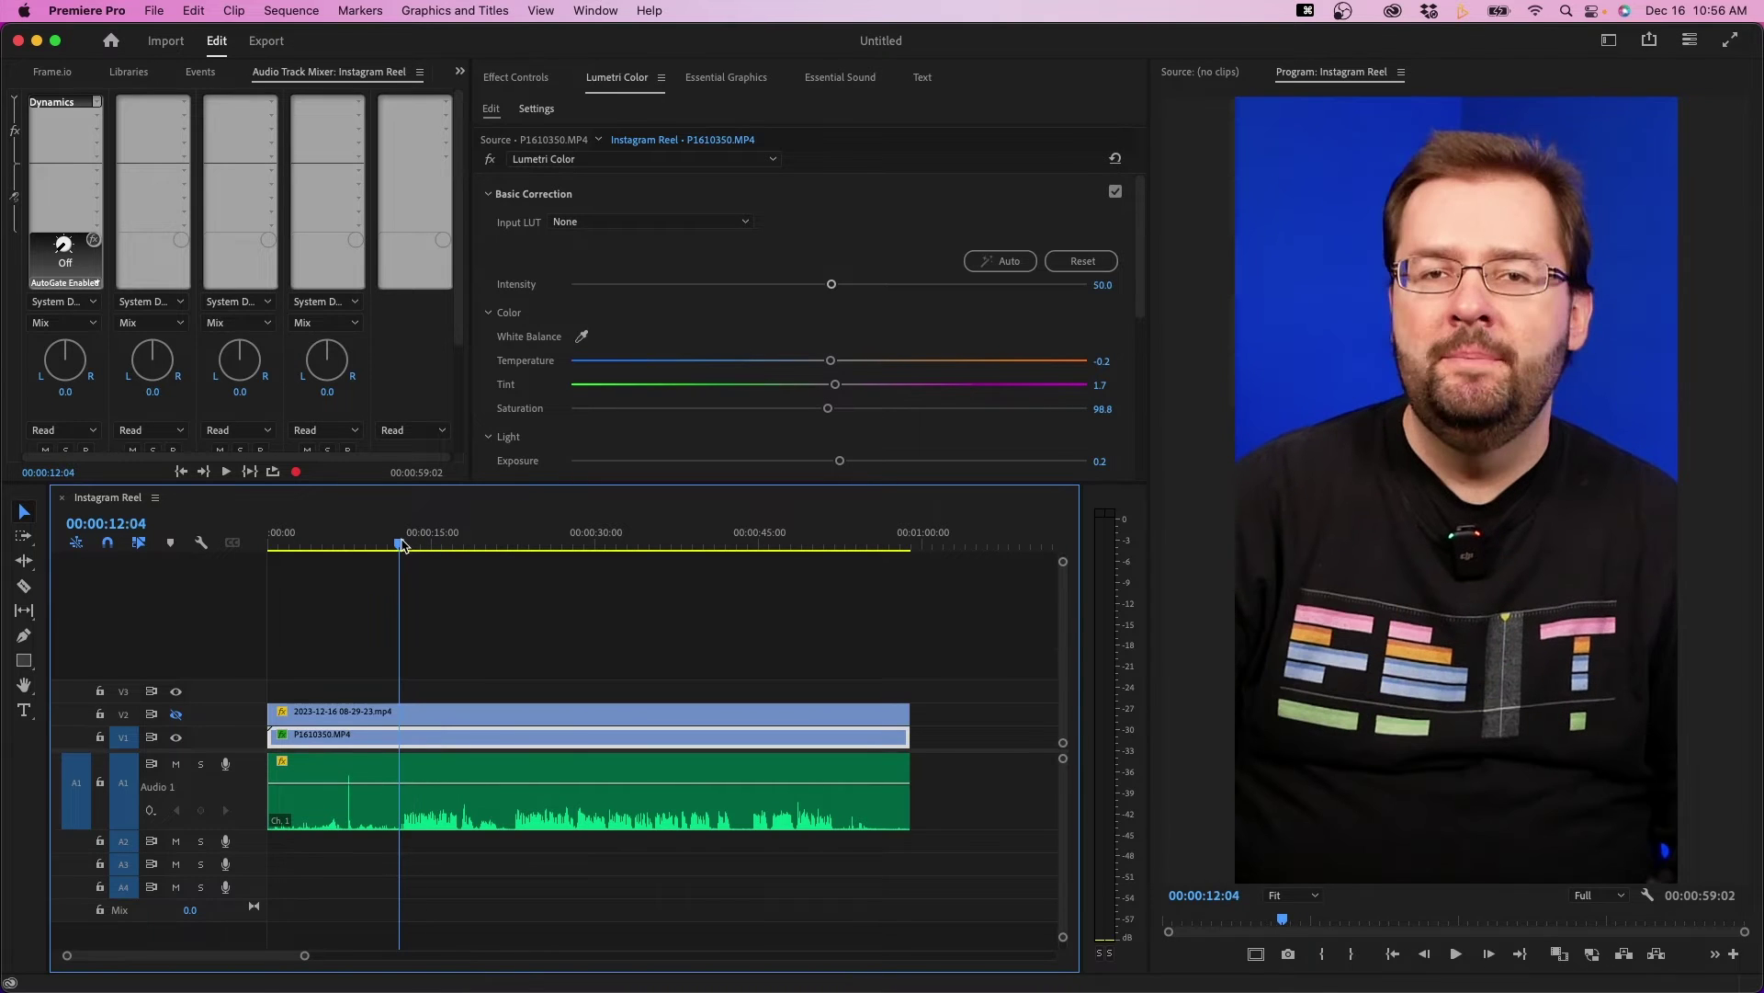
pyautogui.click(501, 672)
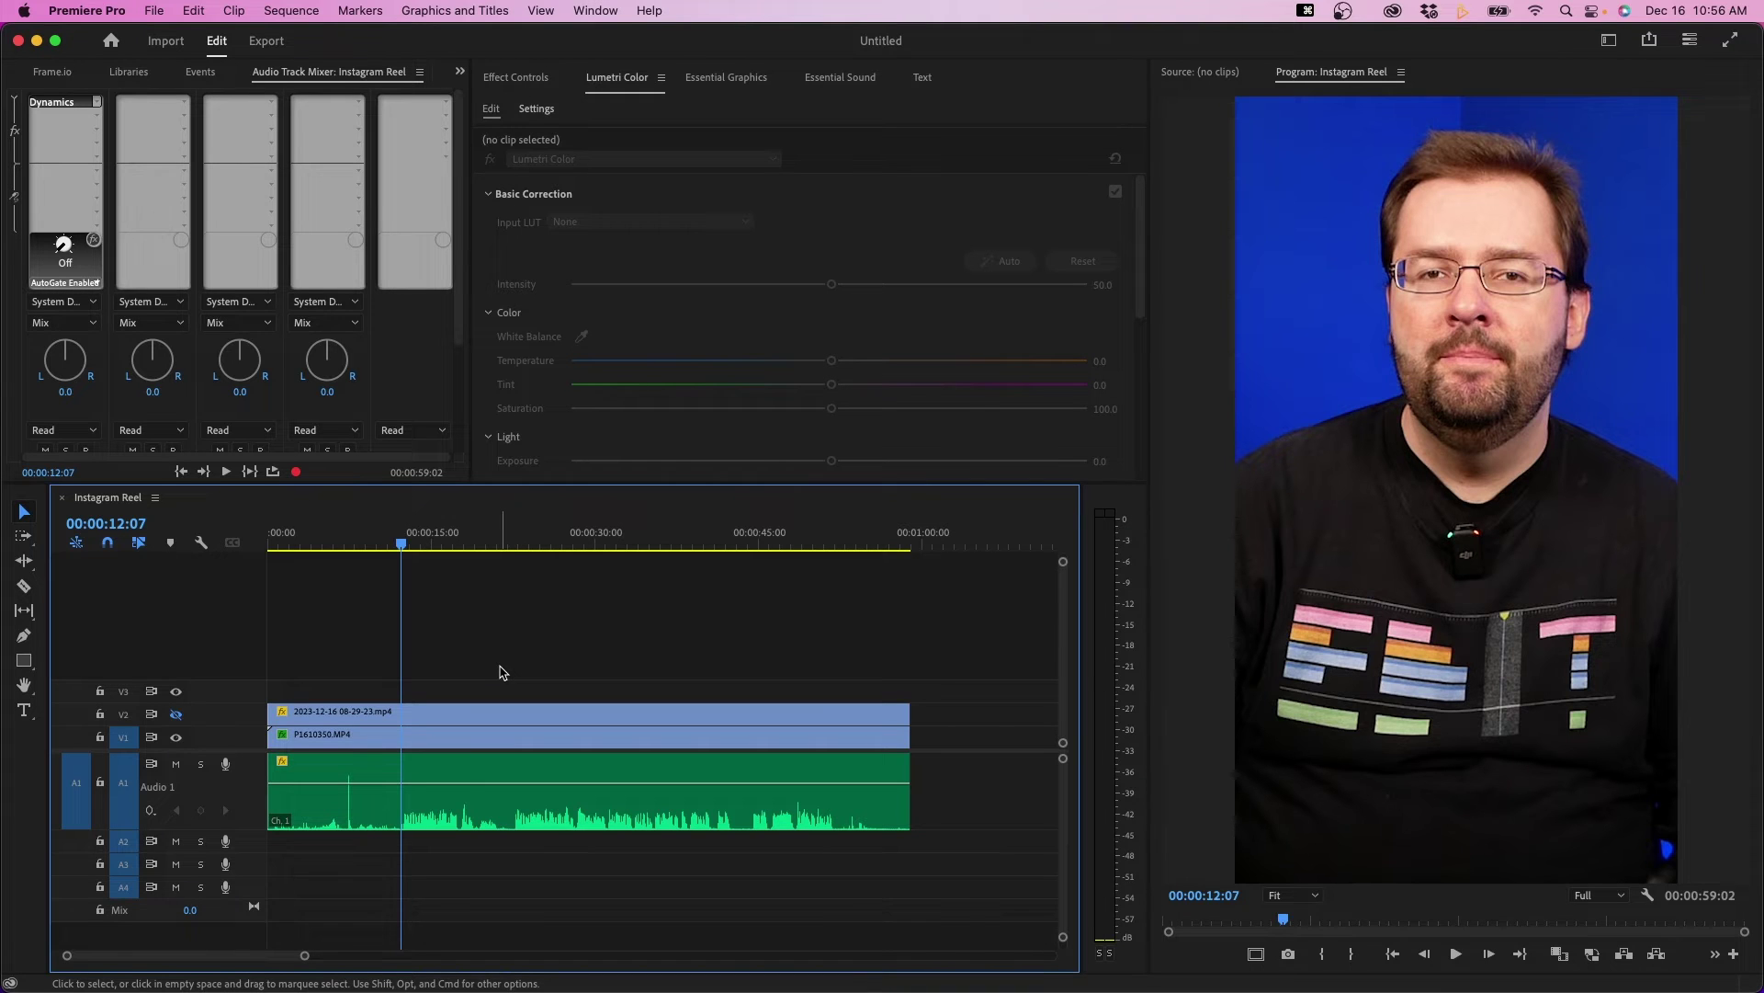
pyautogui.press('q')
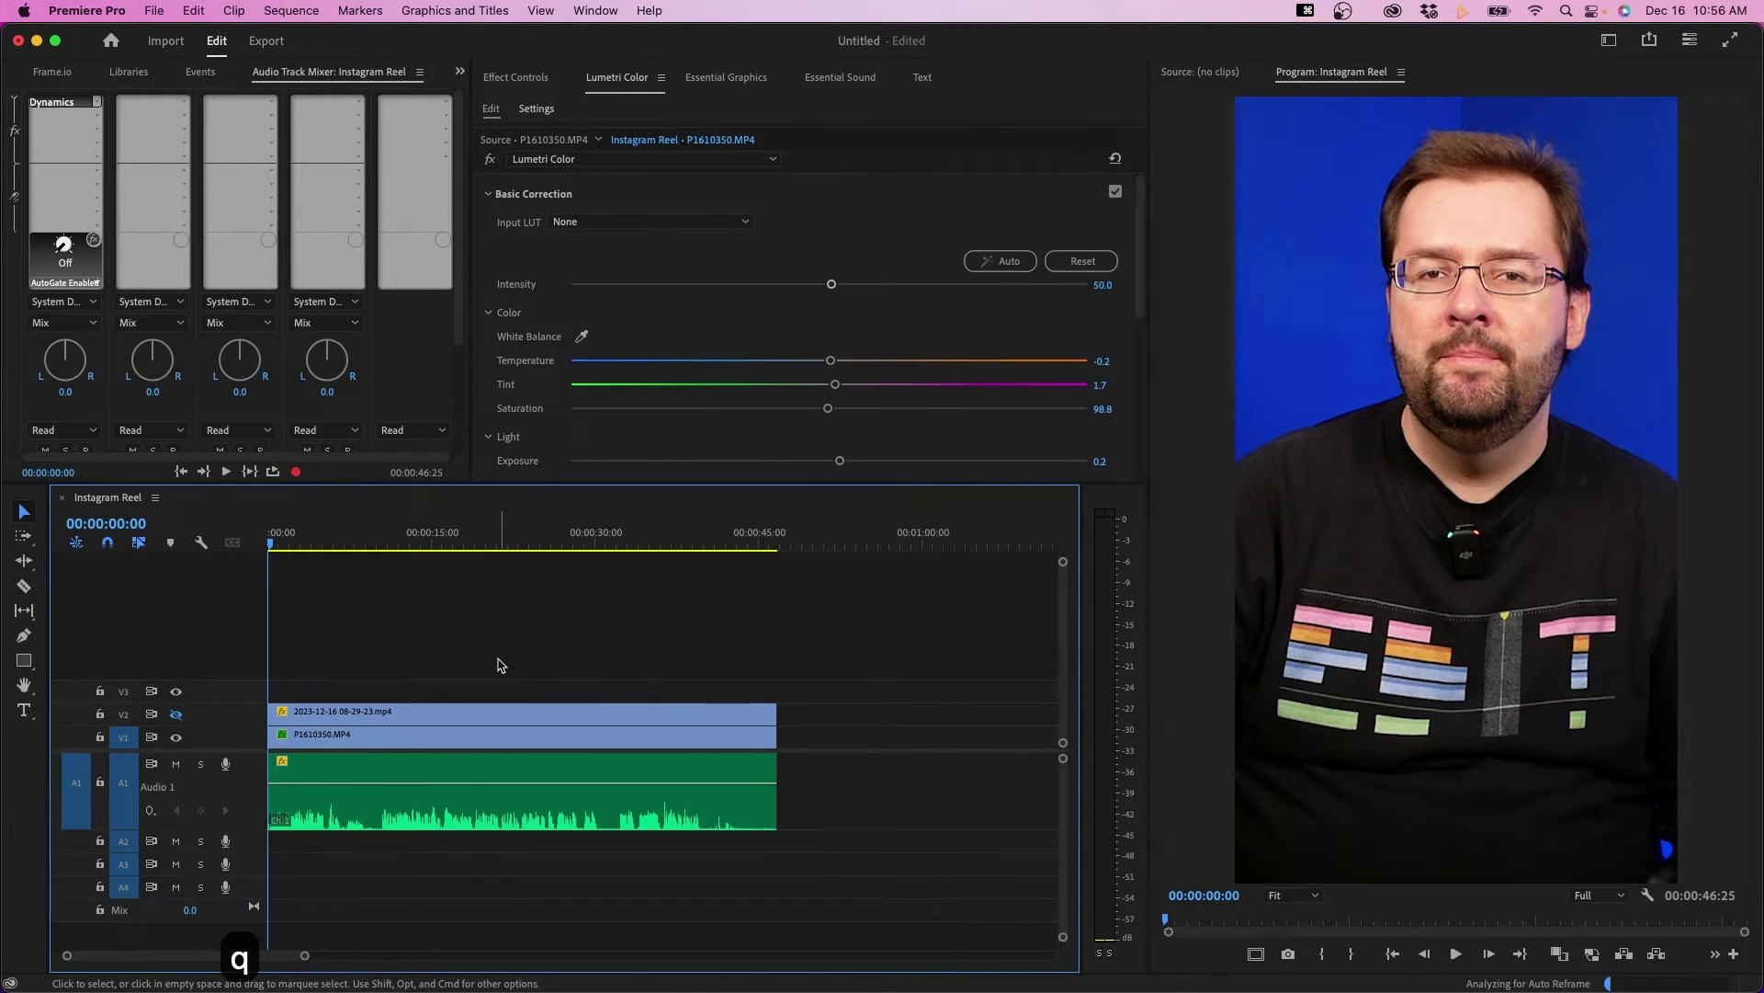
# Try ripple trimming the clips' ends to 00:00:08:10, and undo the trim.
pyautogui.moveTo(350, 542); pyautogui.dragTo(361, 544)
pyautogui.press('w')
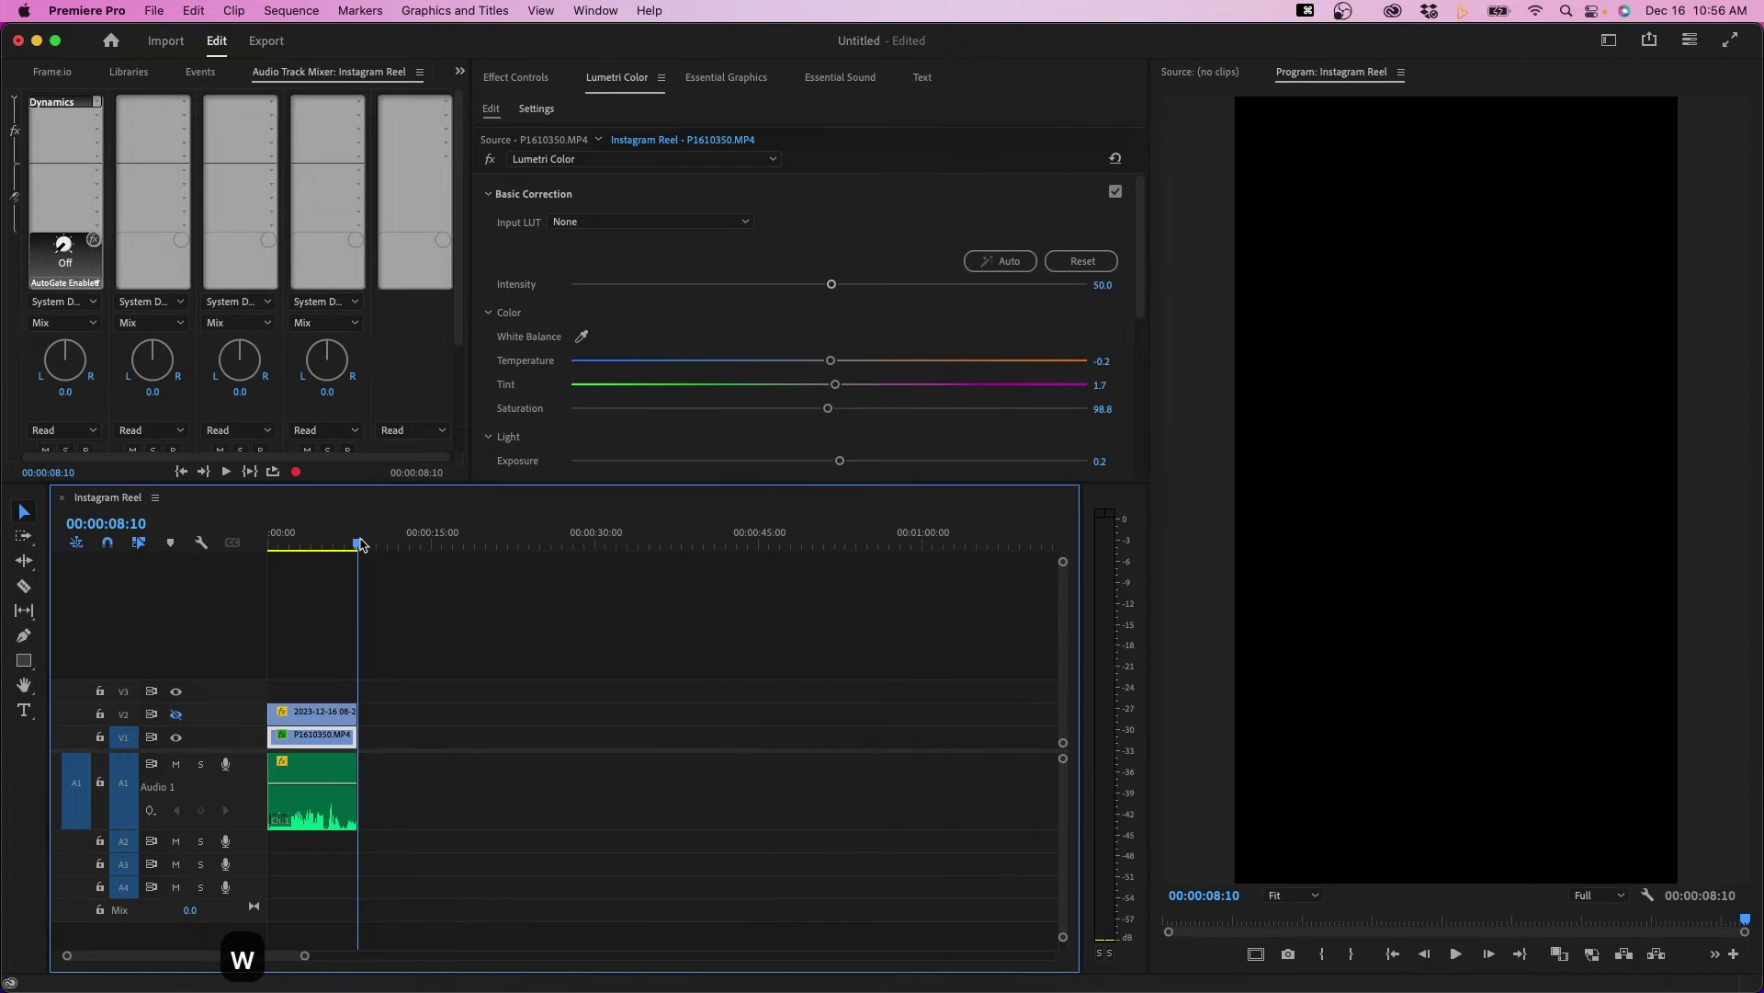
pyautogui.press('super+z')
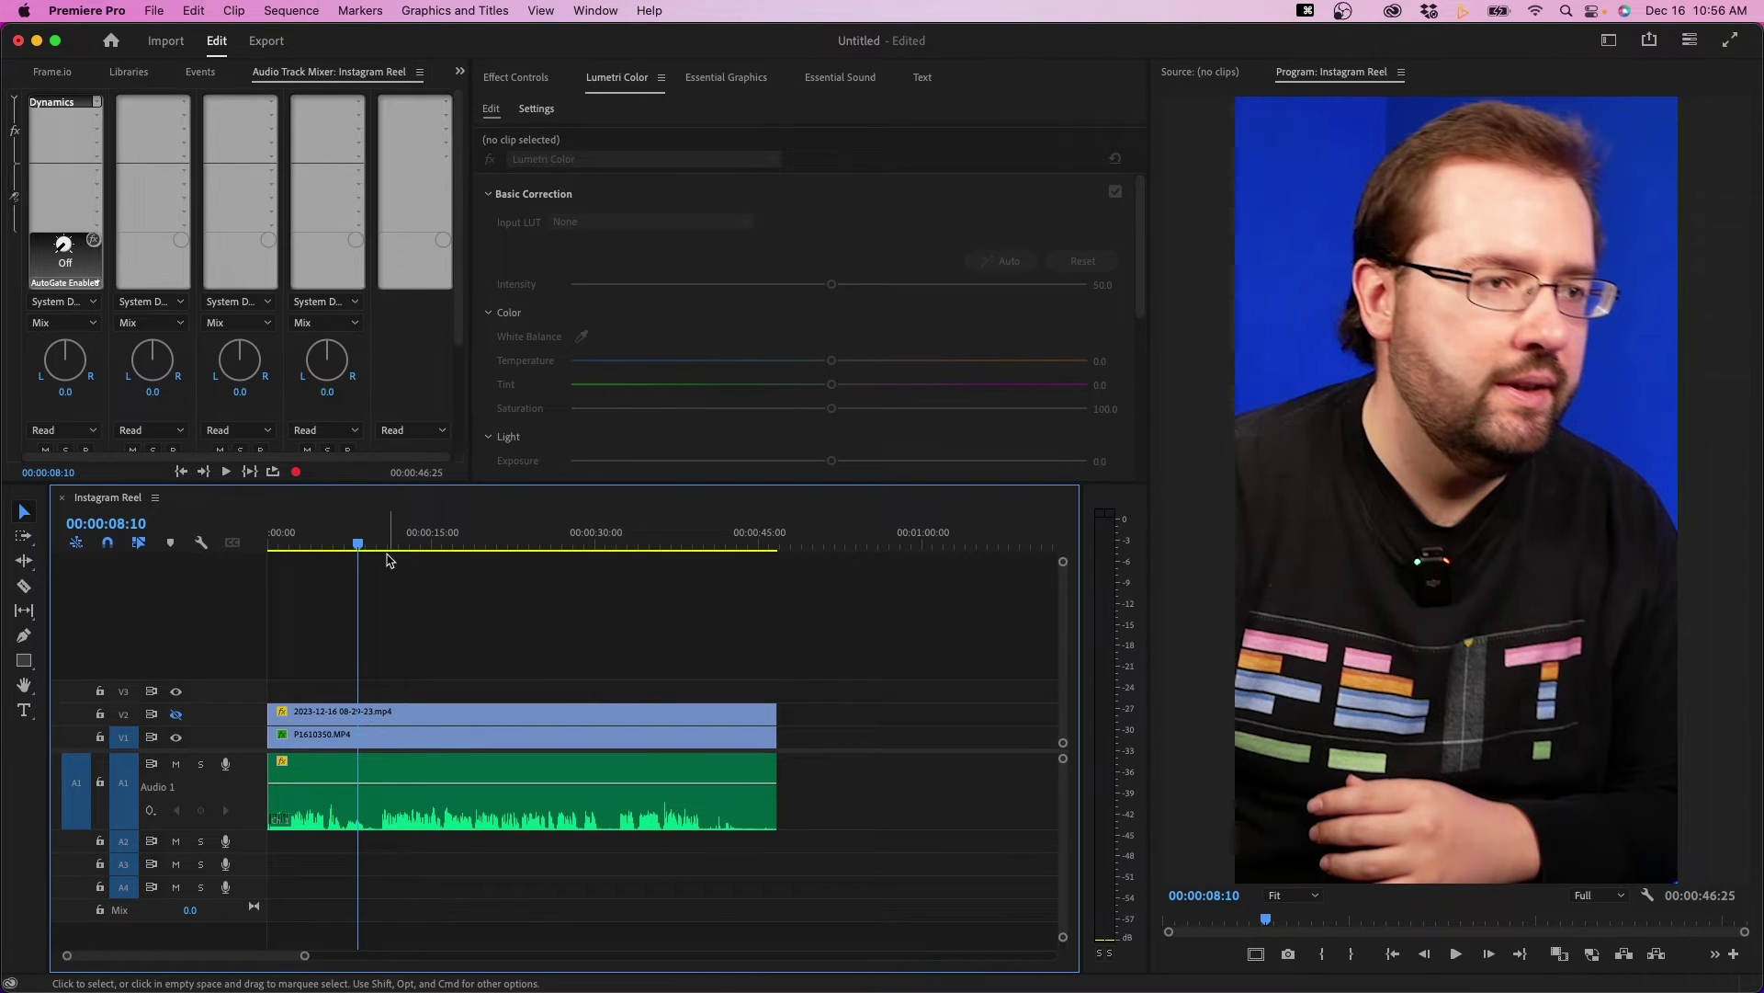
# Try splitting the audio clip alone and then all tracks with the Razor tool, and undo the cuts.
pyautogui.click(24, 587)
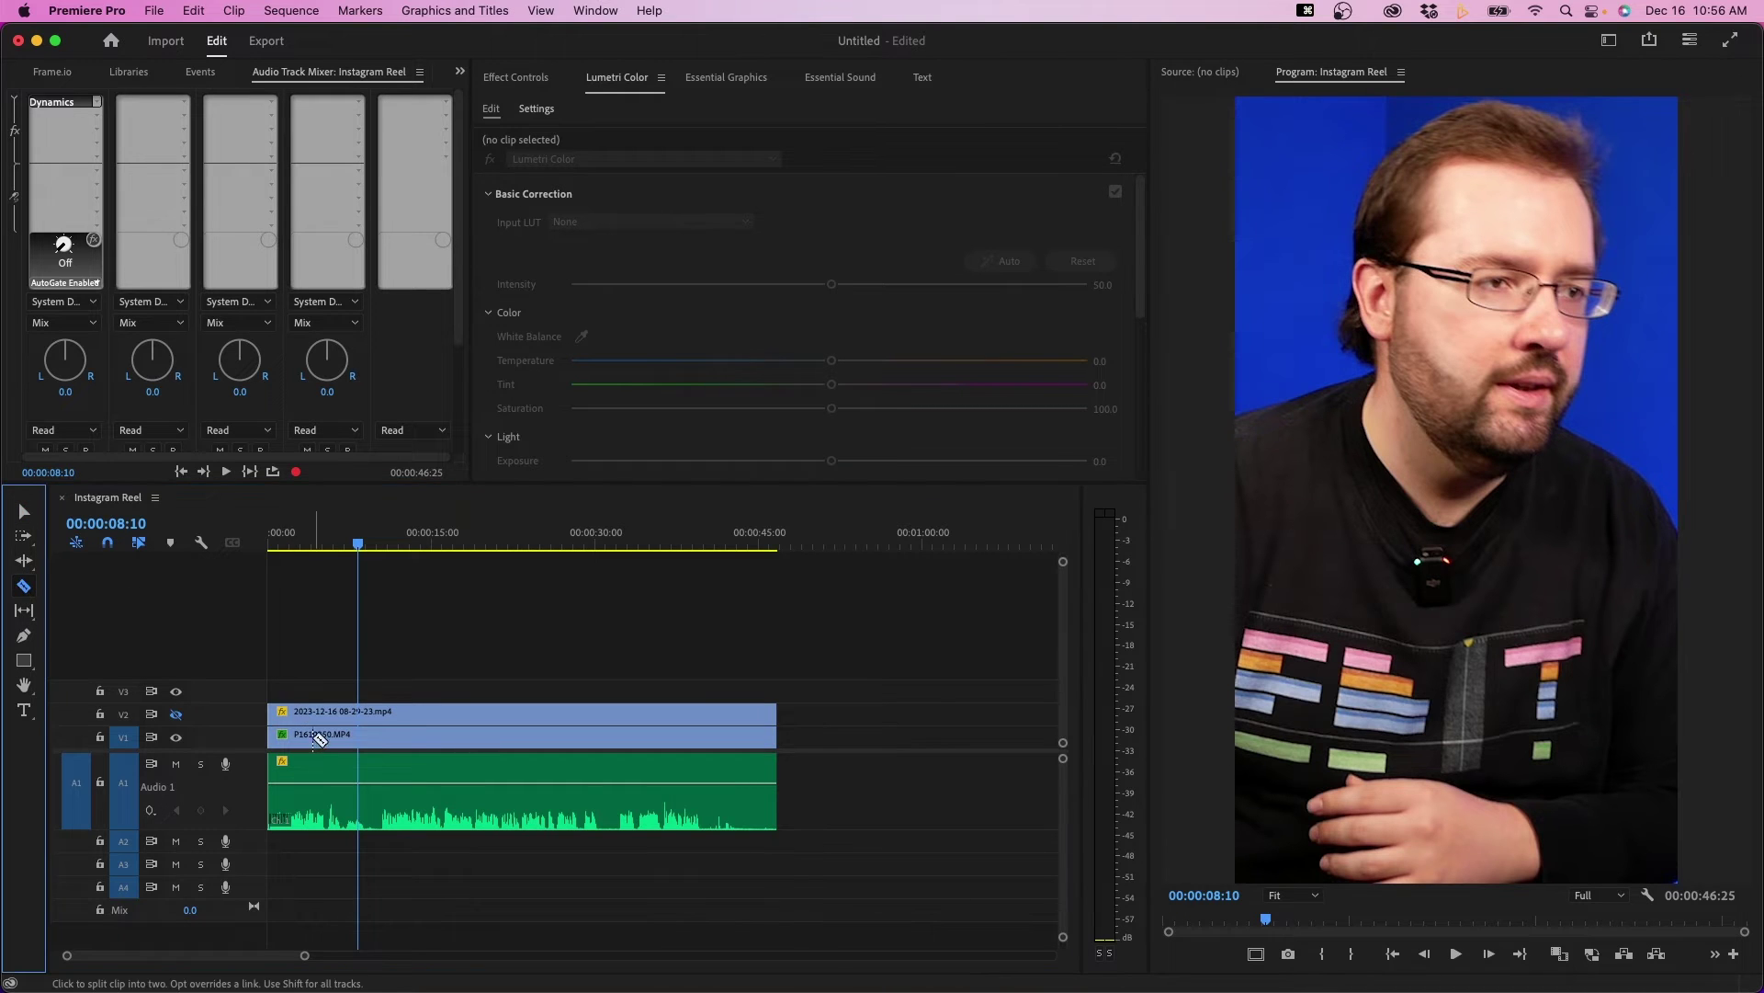
pyautogui.click(376, 788)
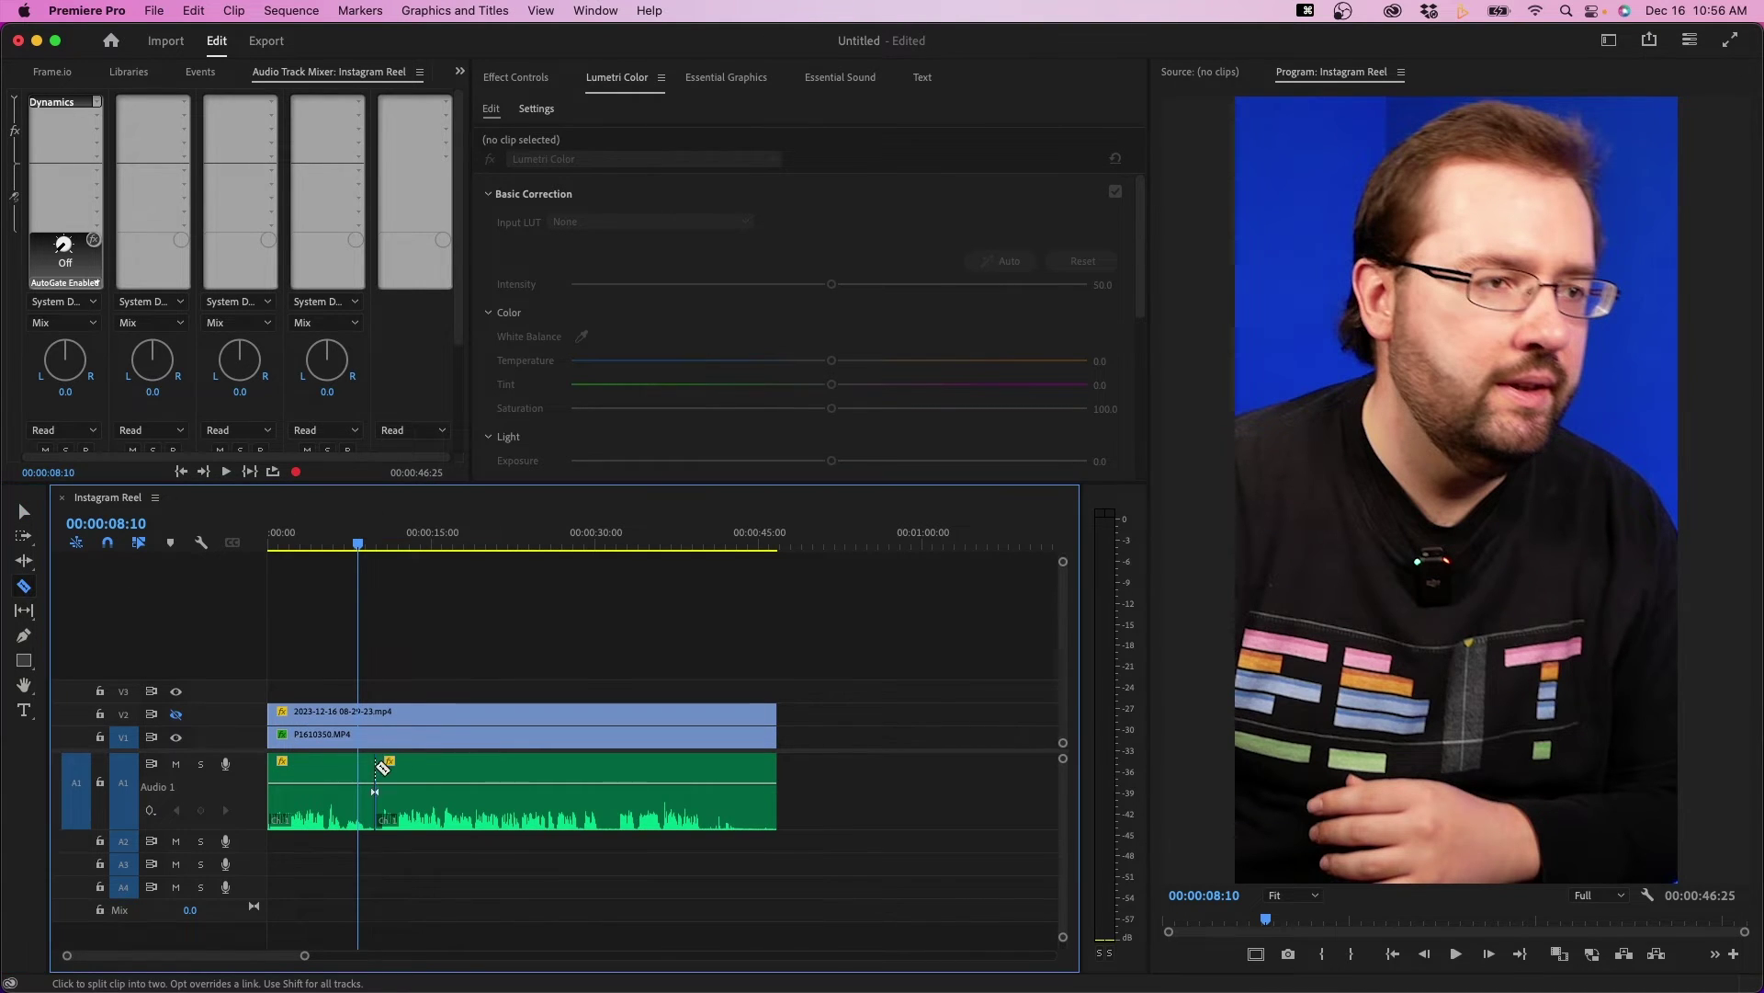
pyautogui.press('super+z')
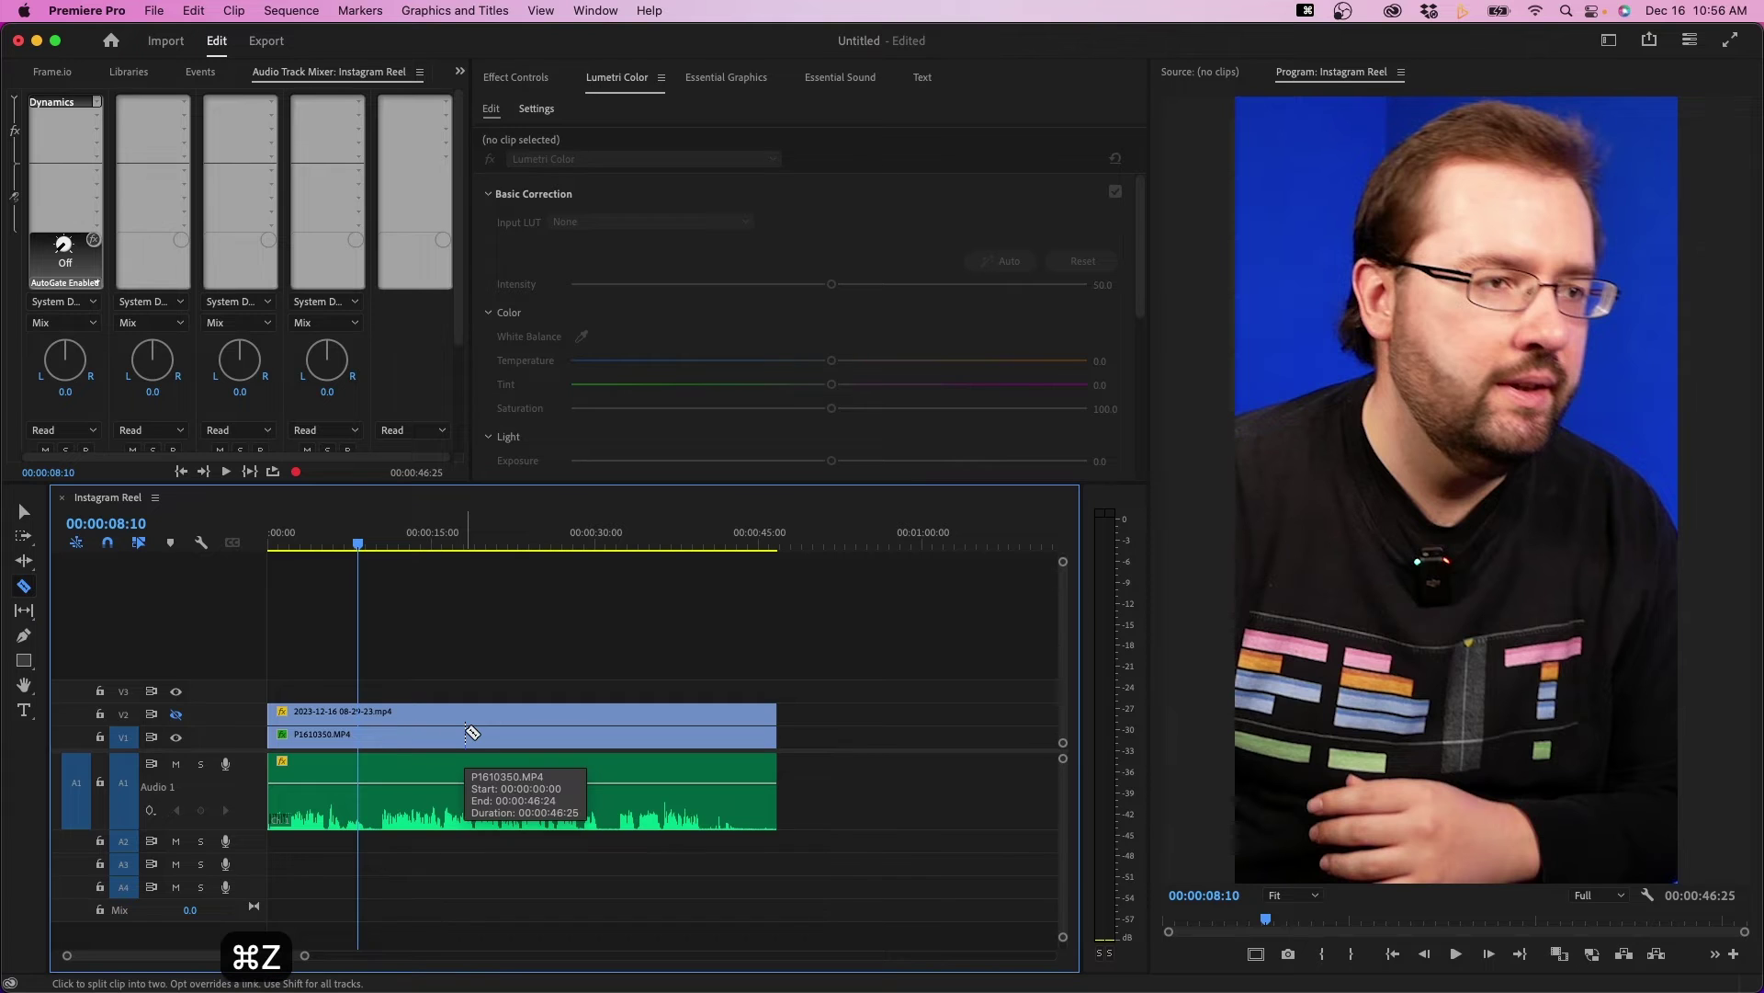
pyautogui.keyDown('shift'); pyautogui.click(375, 740); pyautogui.keyUp('shift')
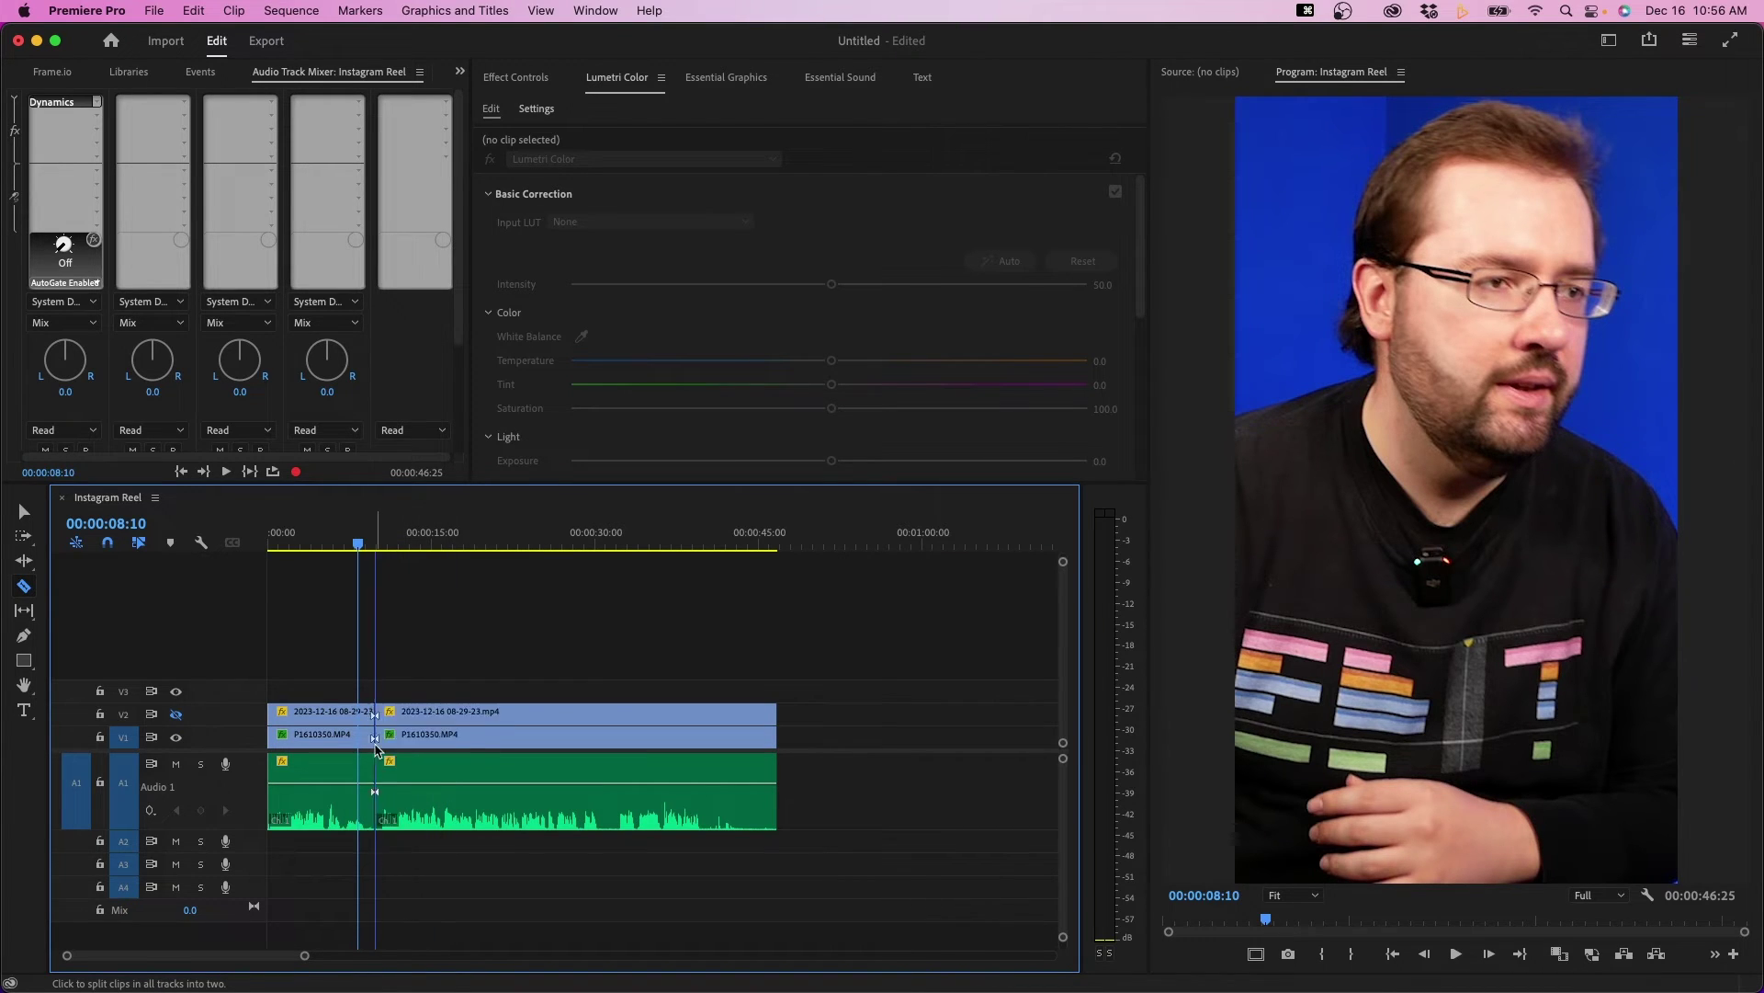
pyautogui.keyDown('shift'); pyautogui.click(601, 735); pyautogui.keyUp('shift')
pyautogui.press('super+z')
pyautogui.press('super+z')
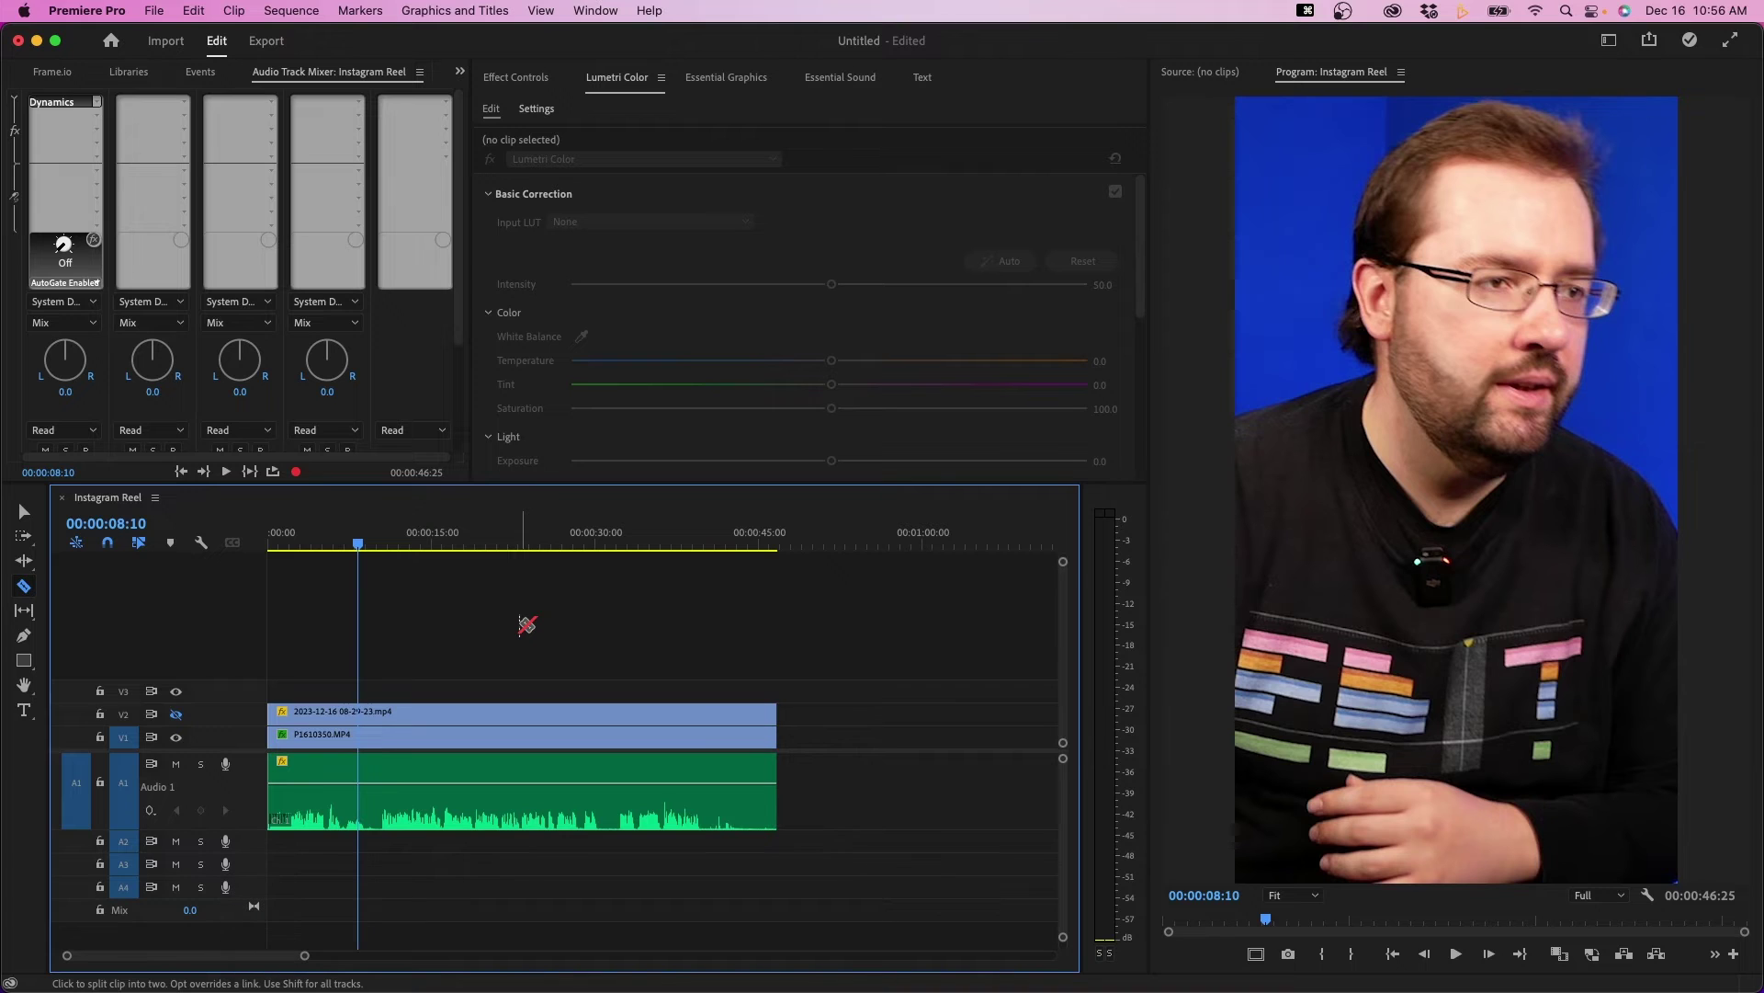
# Ripple trim the starts of all clips to 00:00:10:13, where the next take begins.
pyautogui.press('=')
pyautogui.press('=')
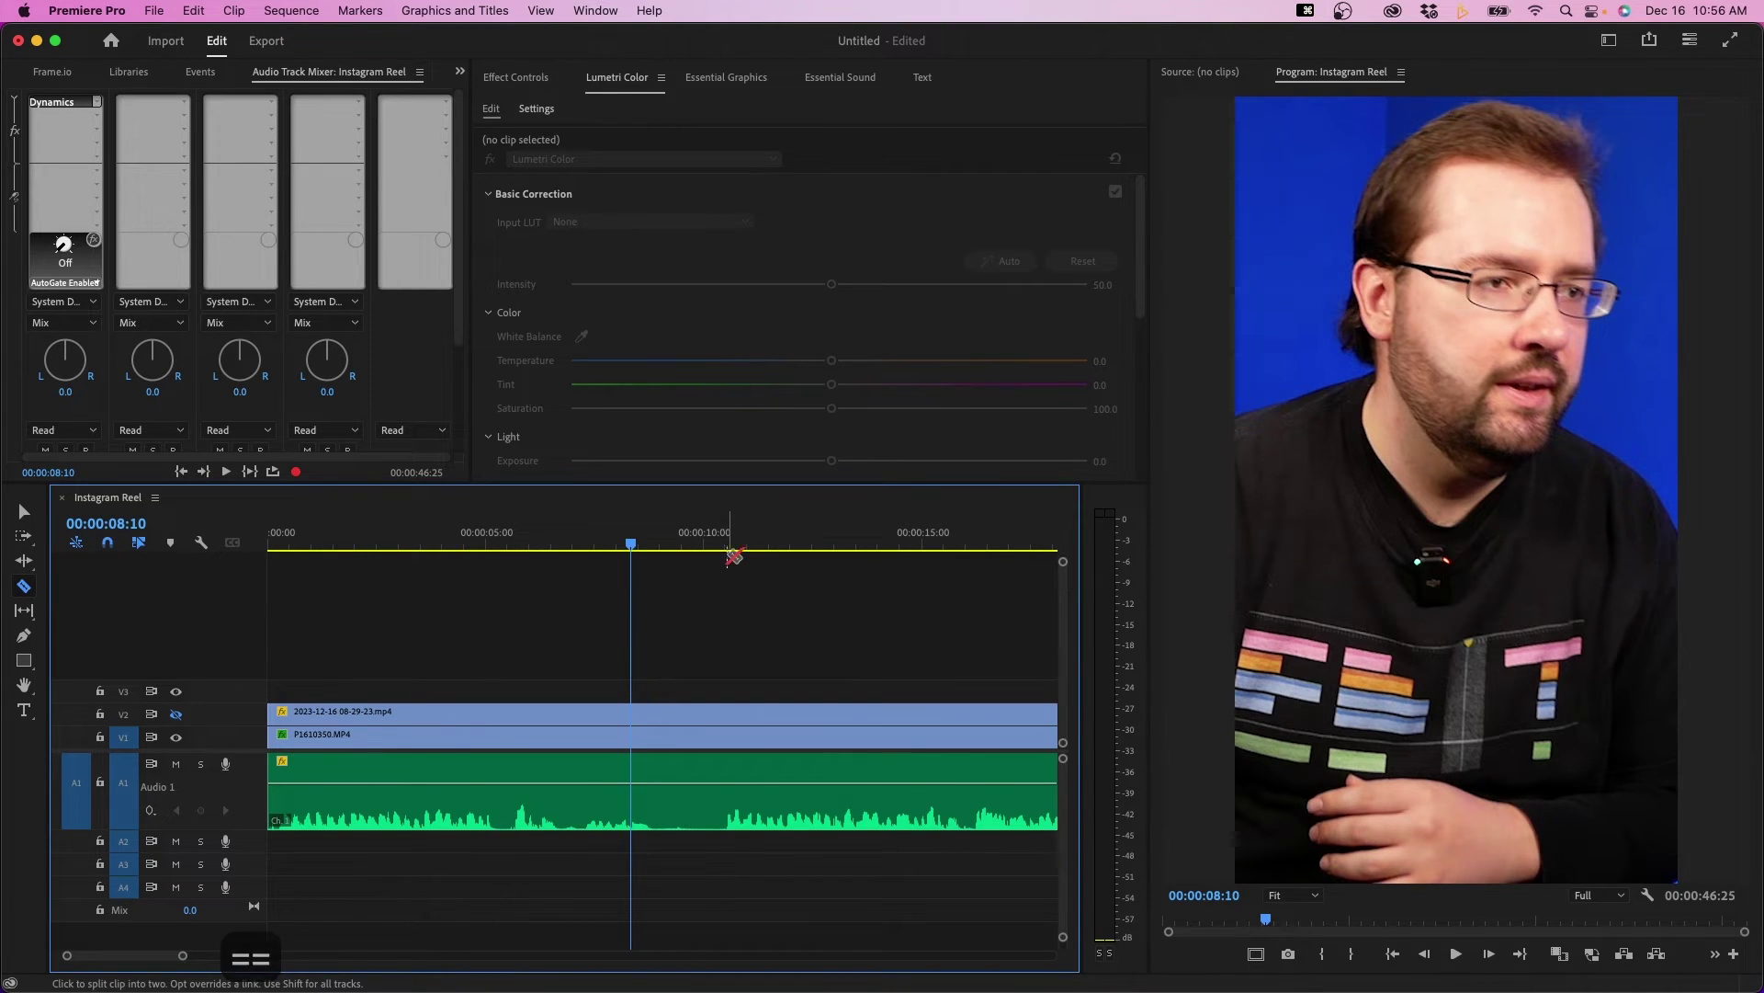
pyautogui.moveTo(729, 539); pyautogui.dragTo(723, 538)
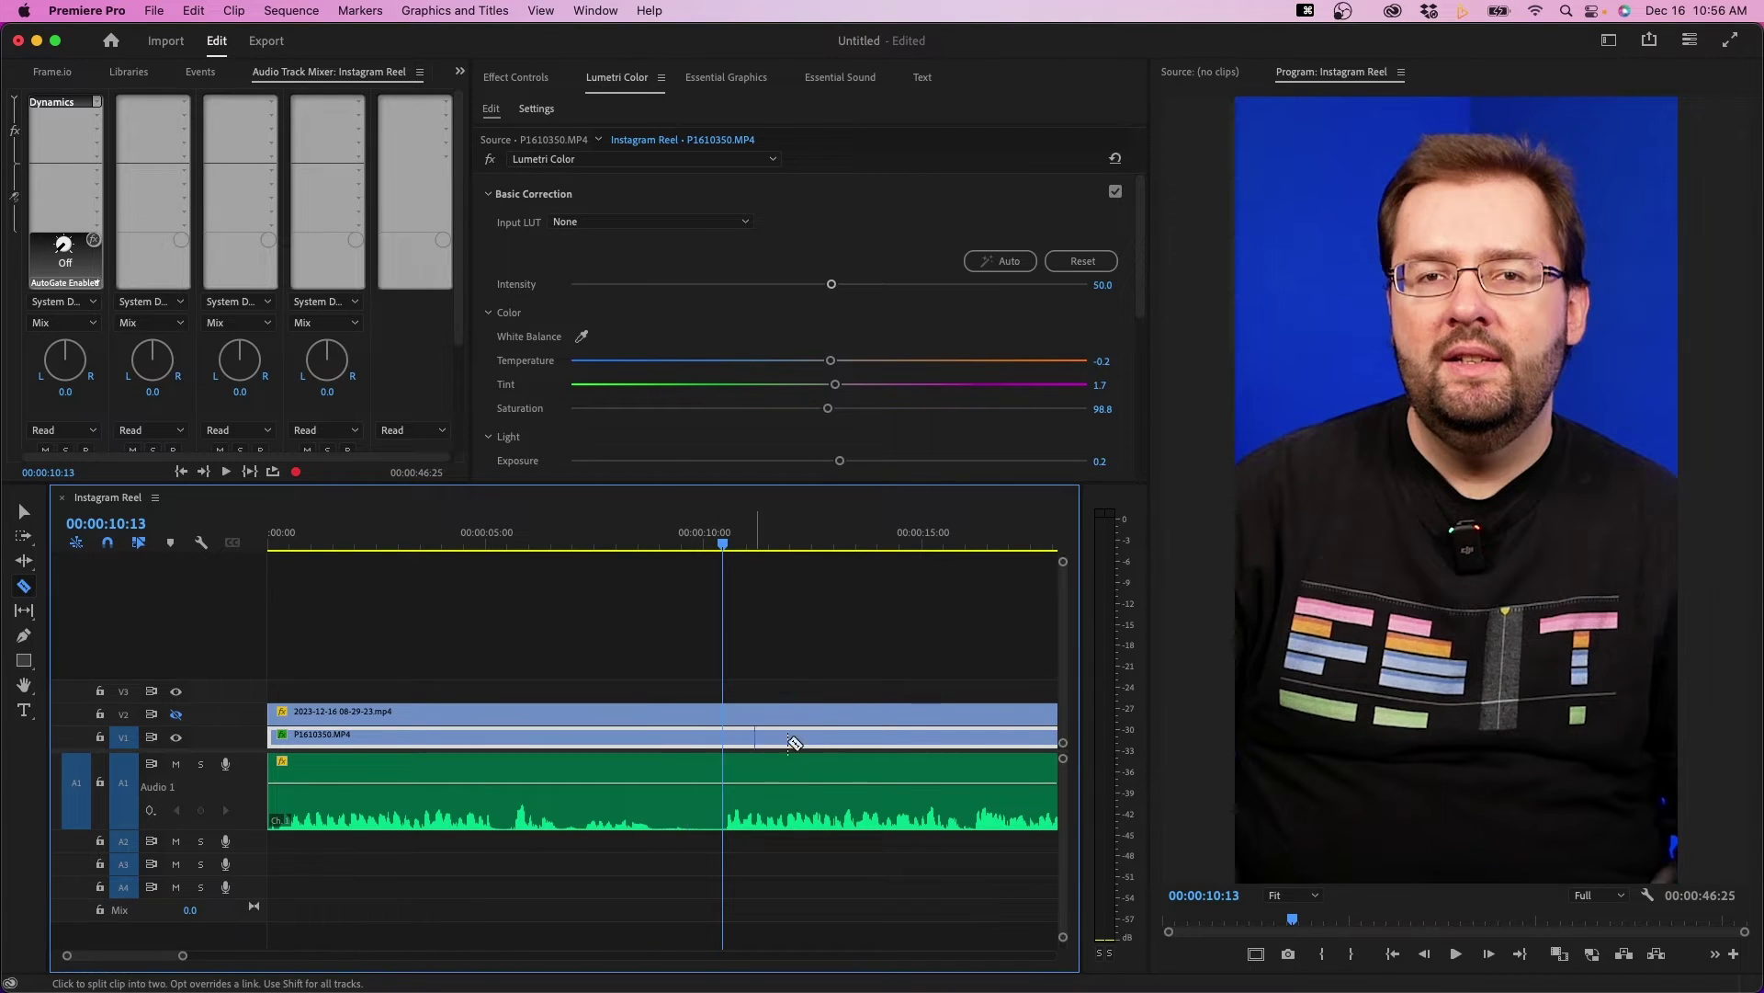
pyautogui.press('q')
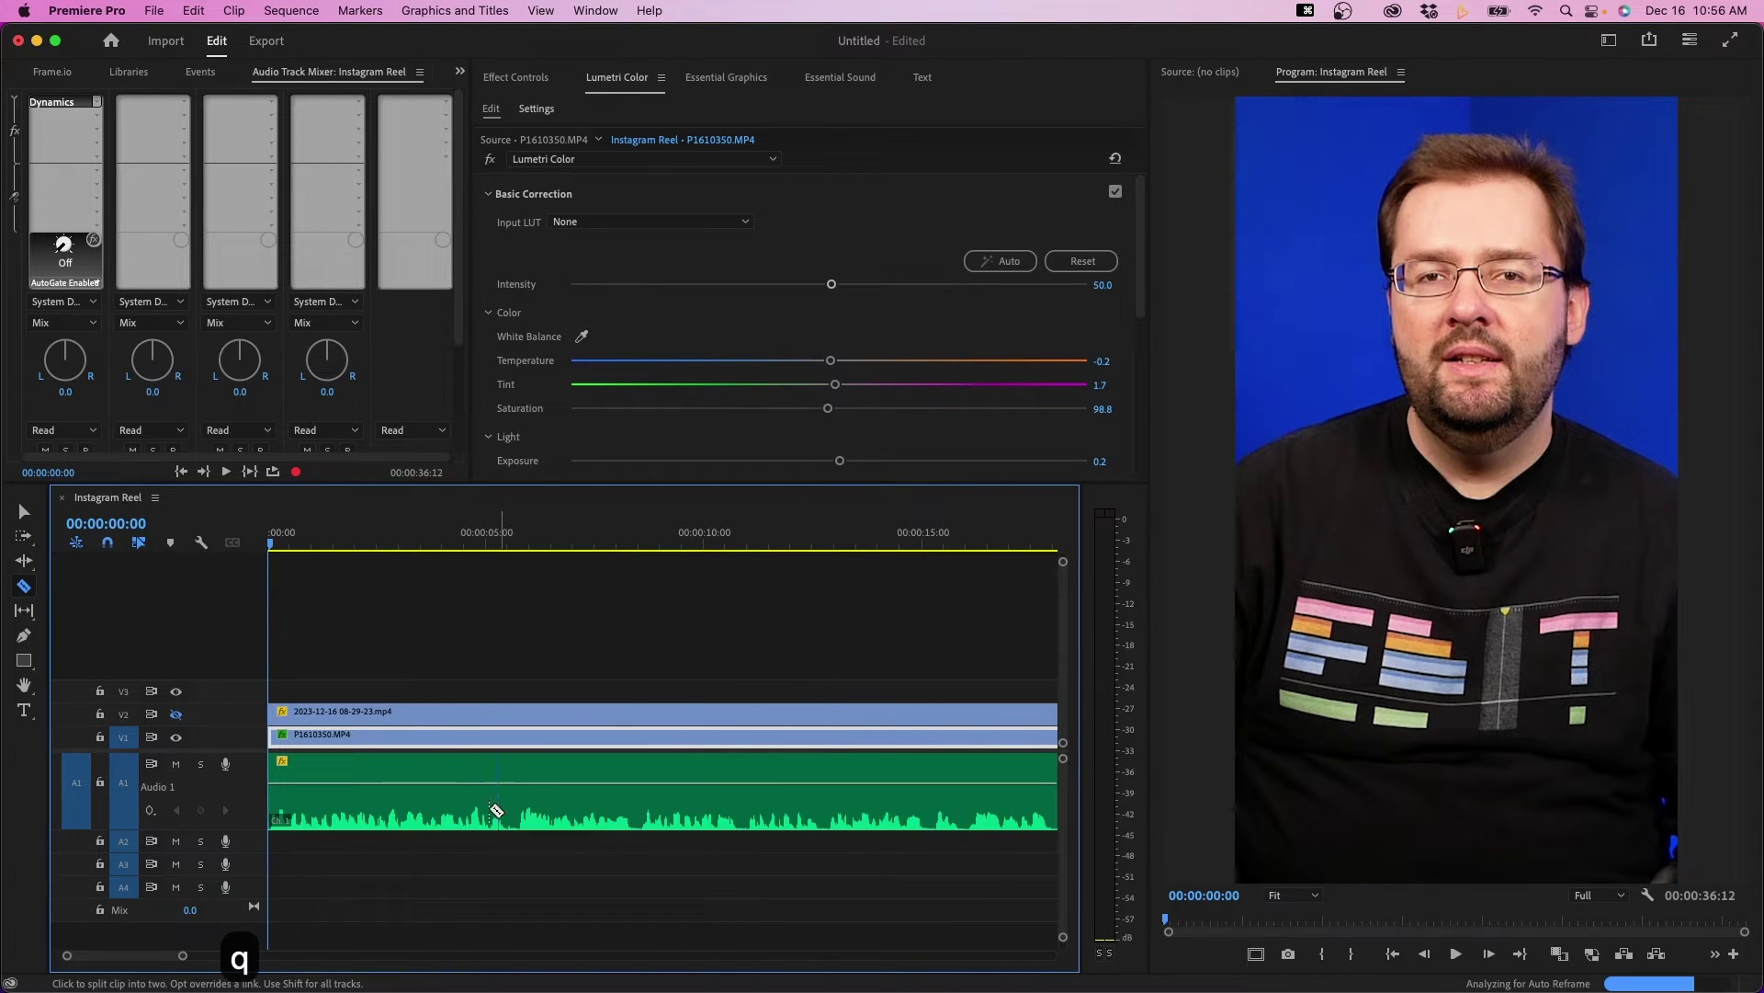
pyautogui.moveTo(511, 546)
pyautogui.mouseDown()
pyautogui.moveTo(539, 546)
pyautogui.moveTo(512, 550)
pyautogui.mouseUp()
pyautogui.click(511, 711)
pyautogui.click(175, 712)
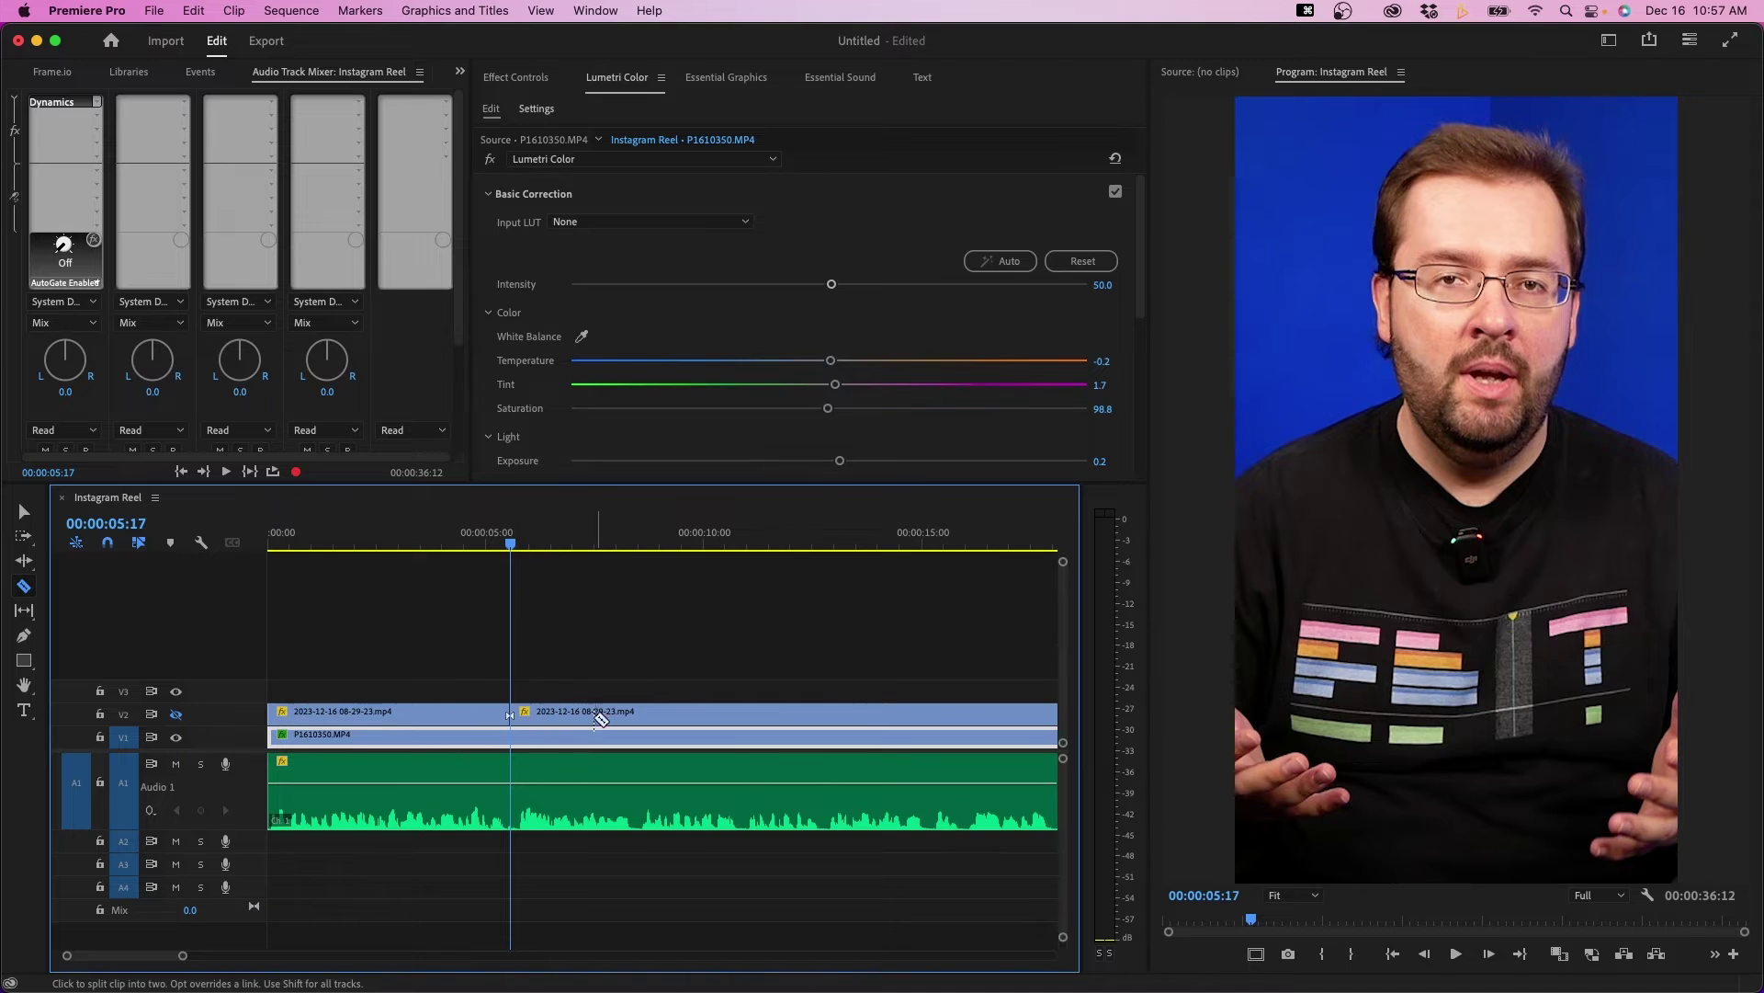
pyautogui.press('v')
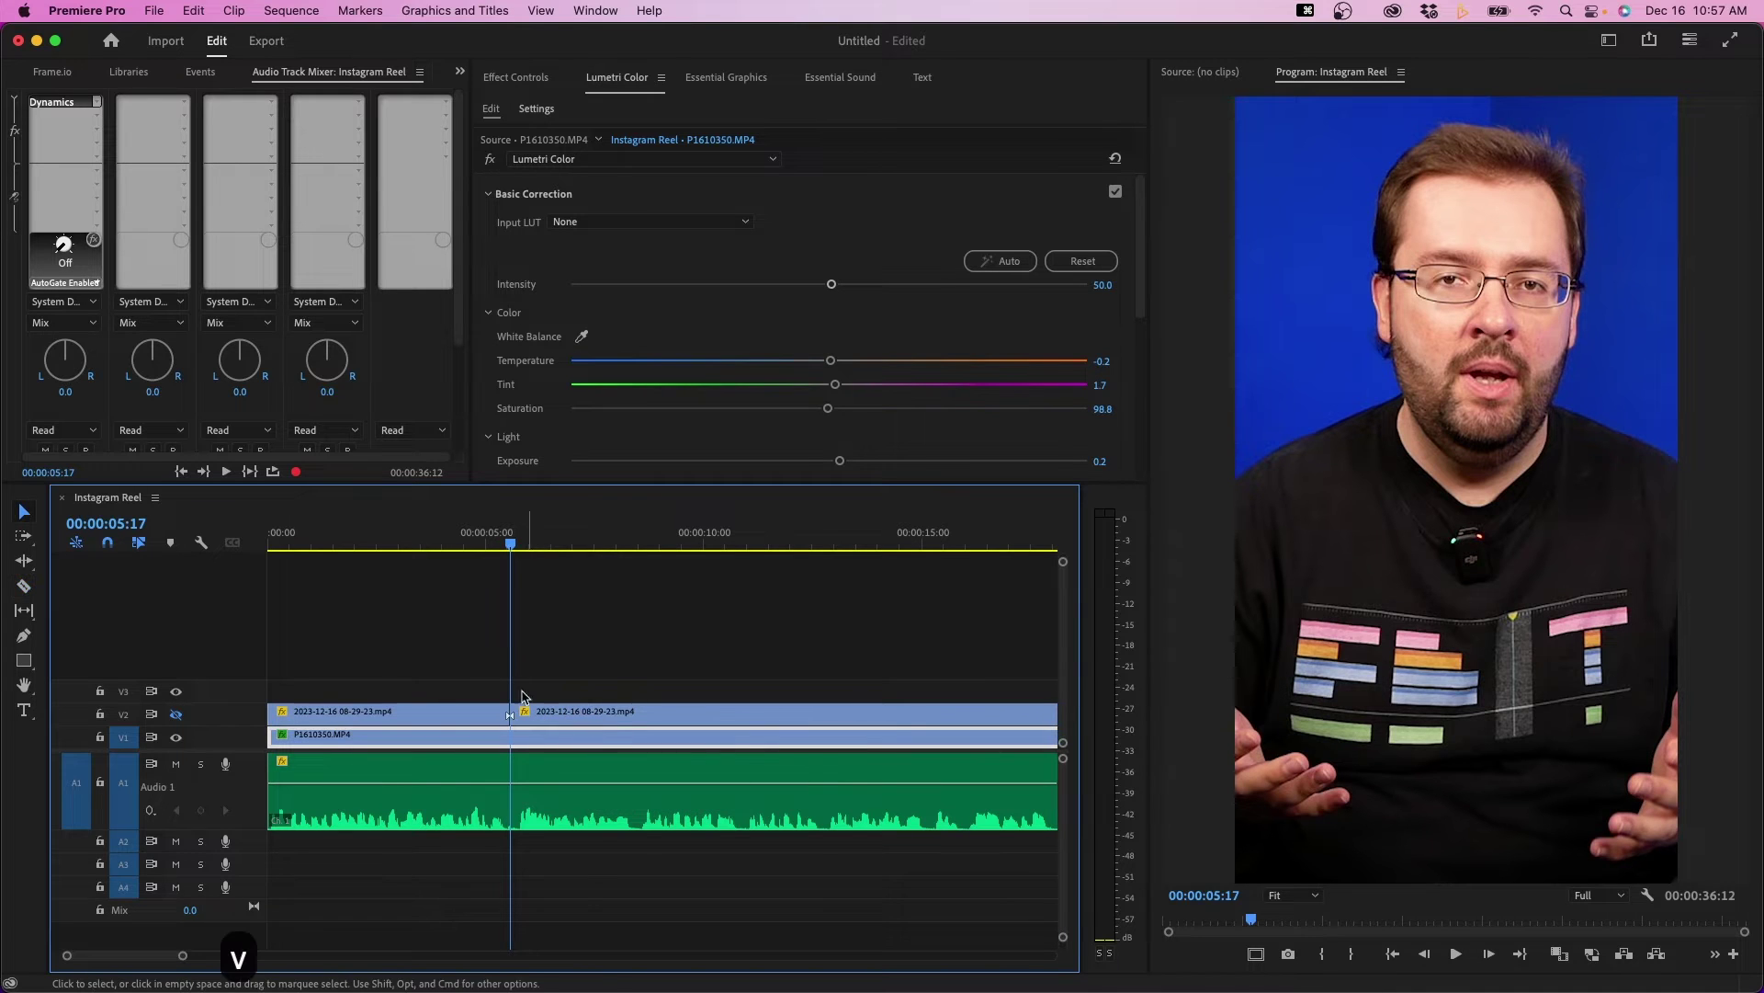
pyautogui.click(175, 713)
pyautogui.click(579, 715)
pyautogui.click(438, 542)
pyautogui.click(433, 719)
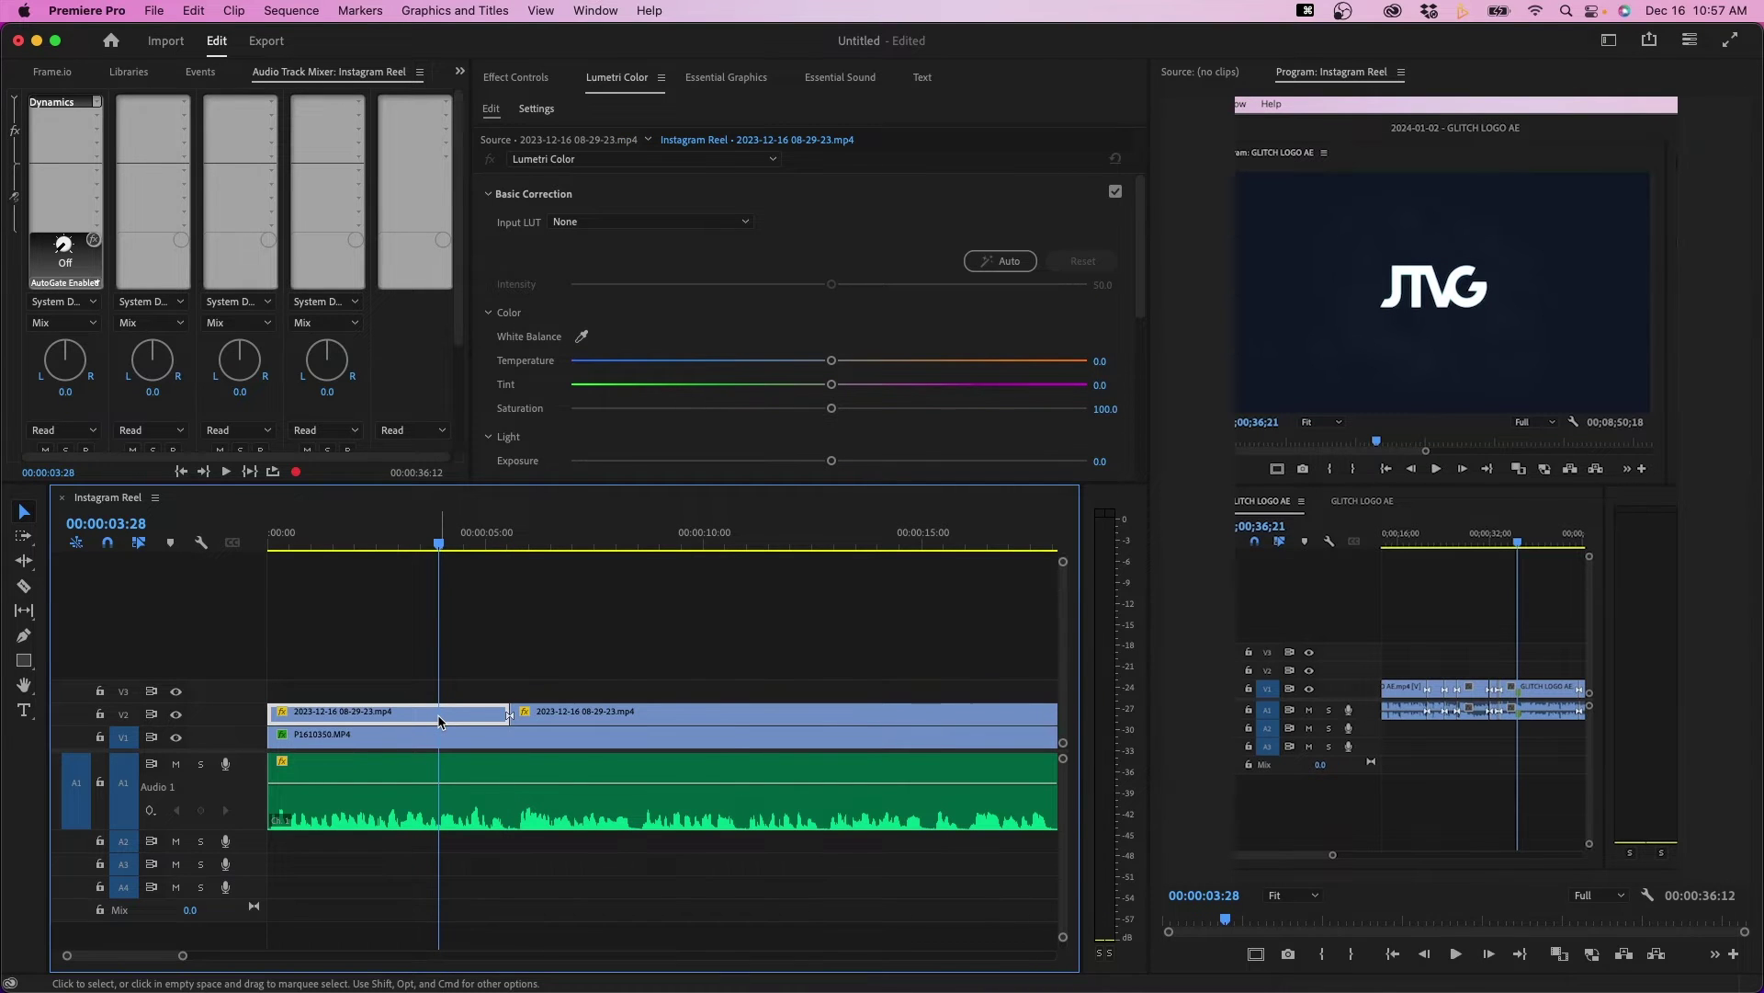
pyautogui.rightClick(438, 722)
pyautogui.click(572, 394)
pyautogui.click(475, 713)
pyautogui.press('0')
pyautogui.press('0')
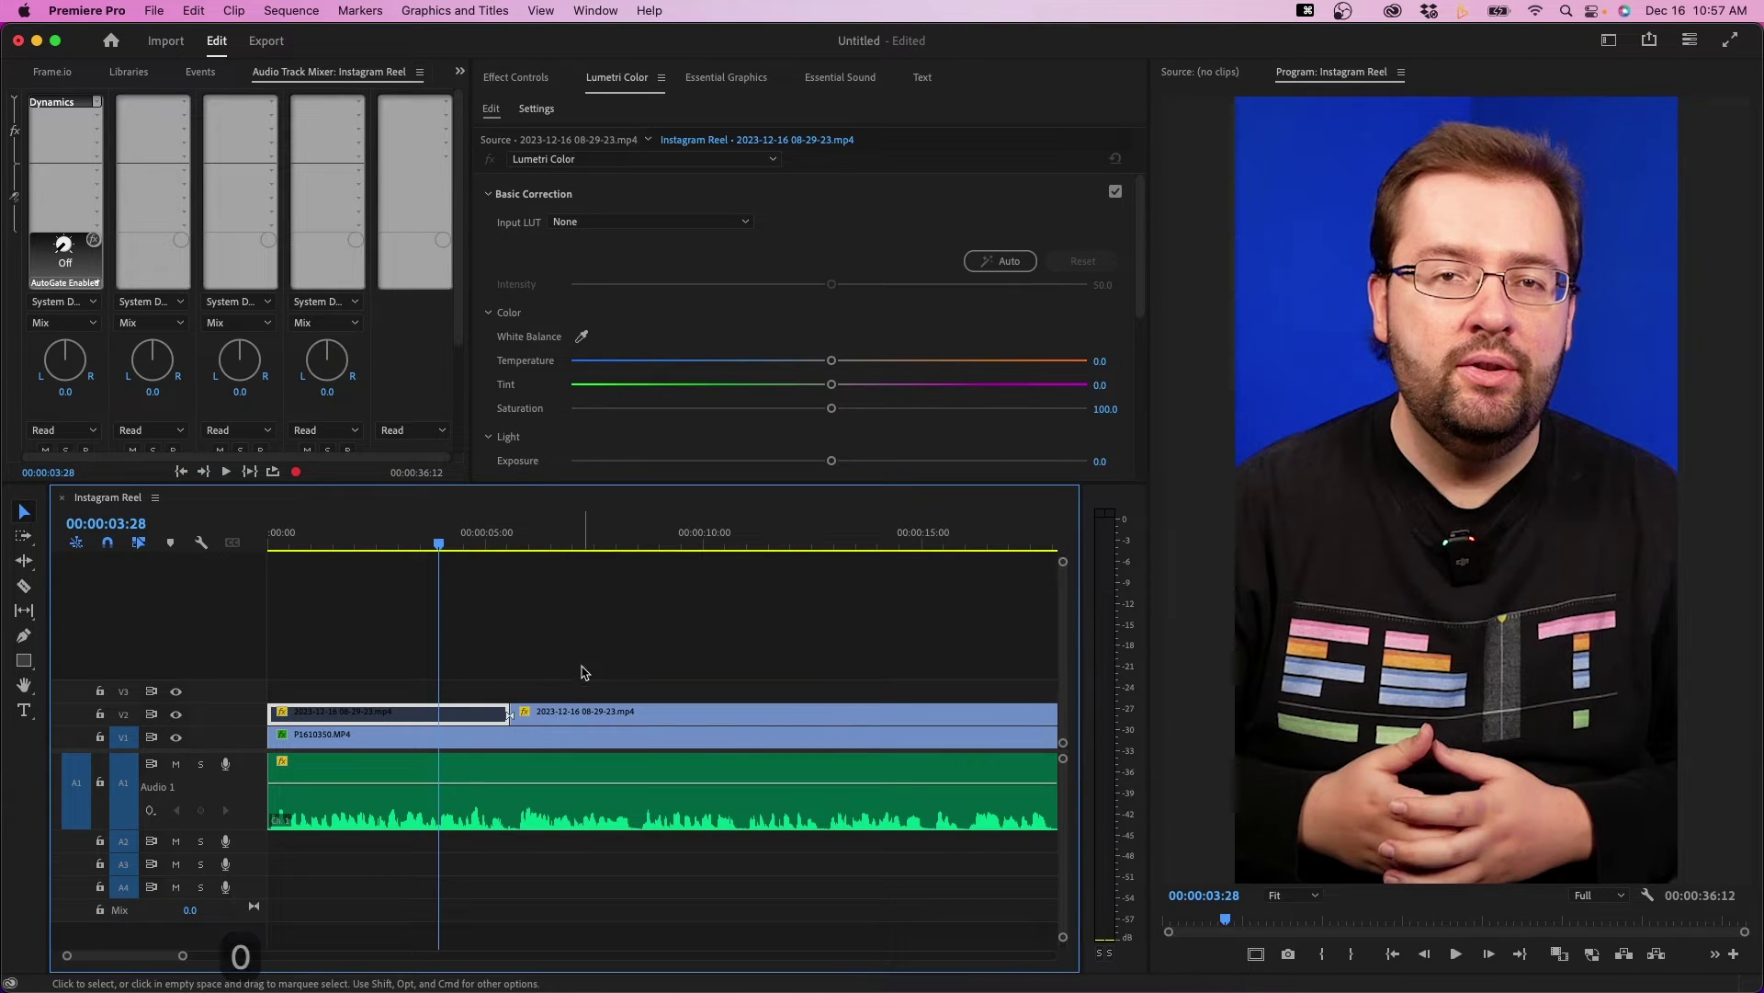
pyautogui.click(93, 8)
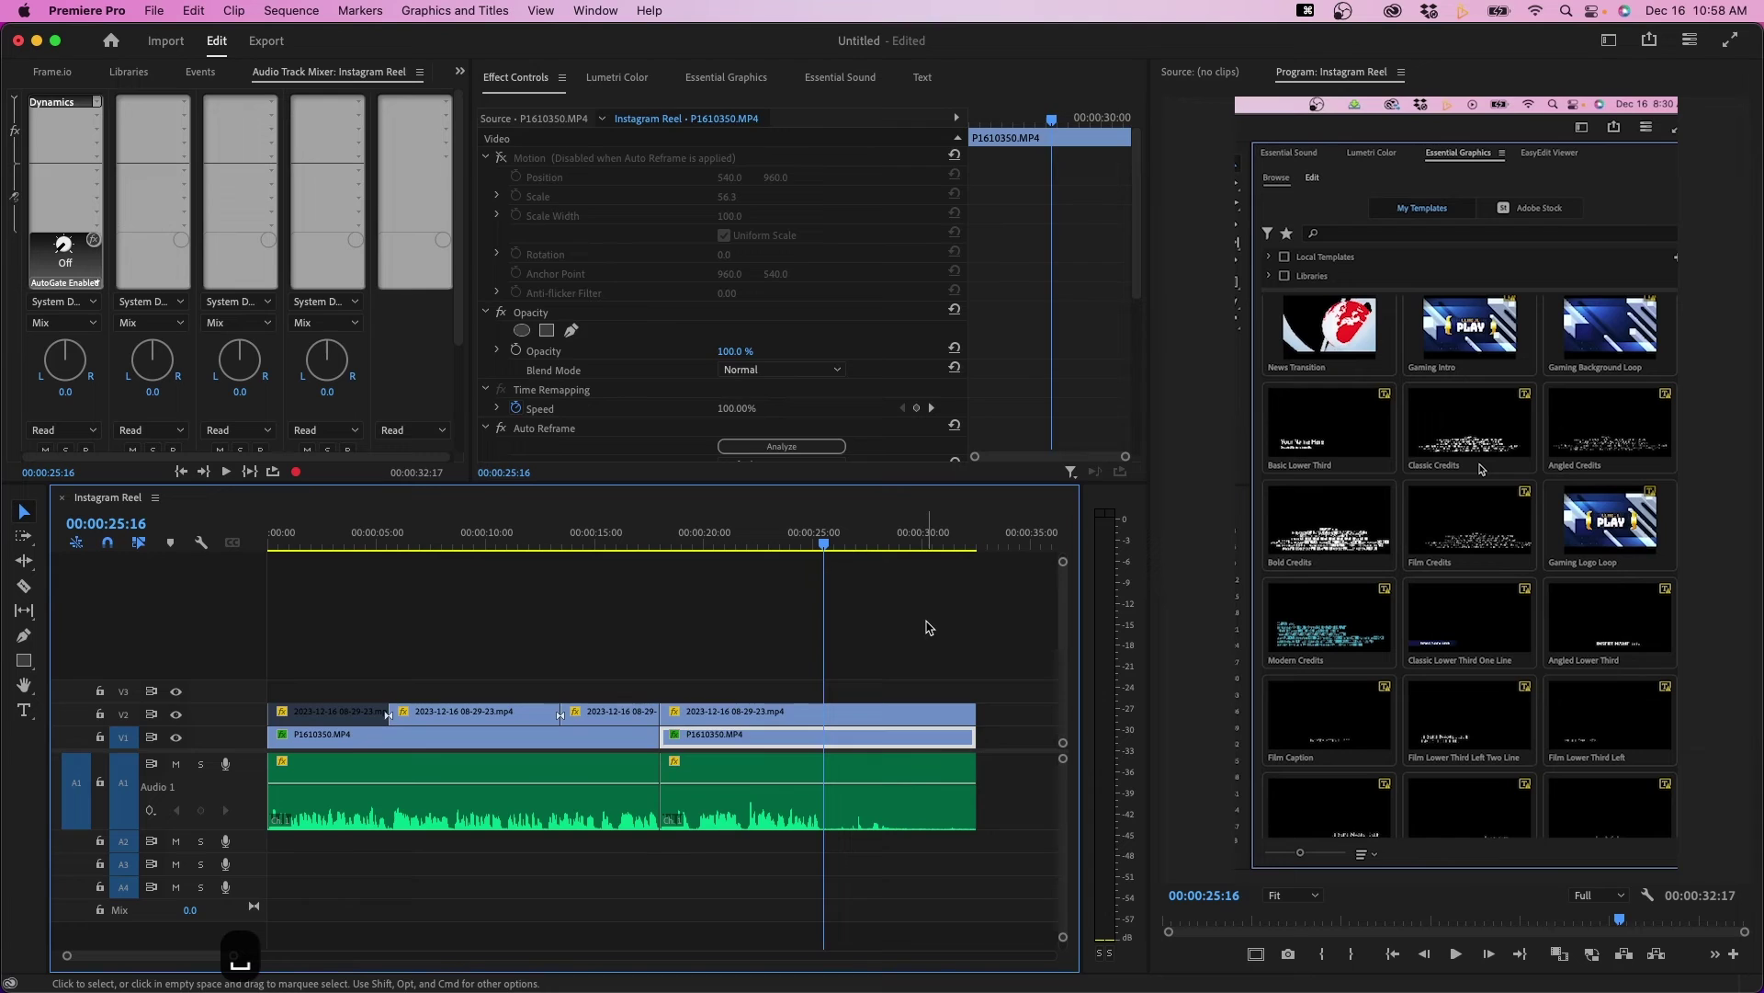
# Ripple trim the ends of the last clips to the playhead at 00:00:25:16.
pyautogui.click(929, 626)
pyautogui.press('w')
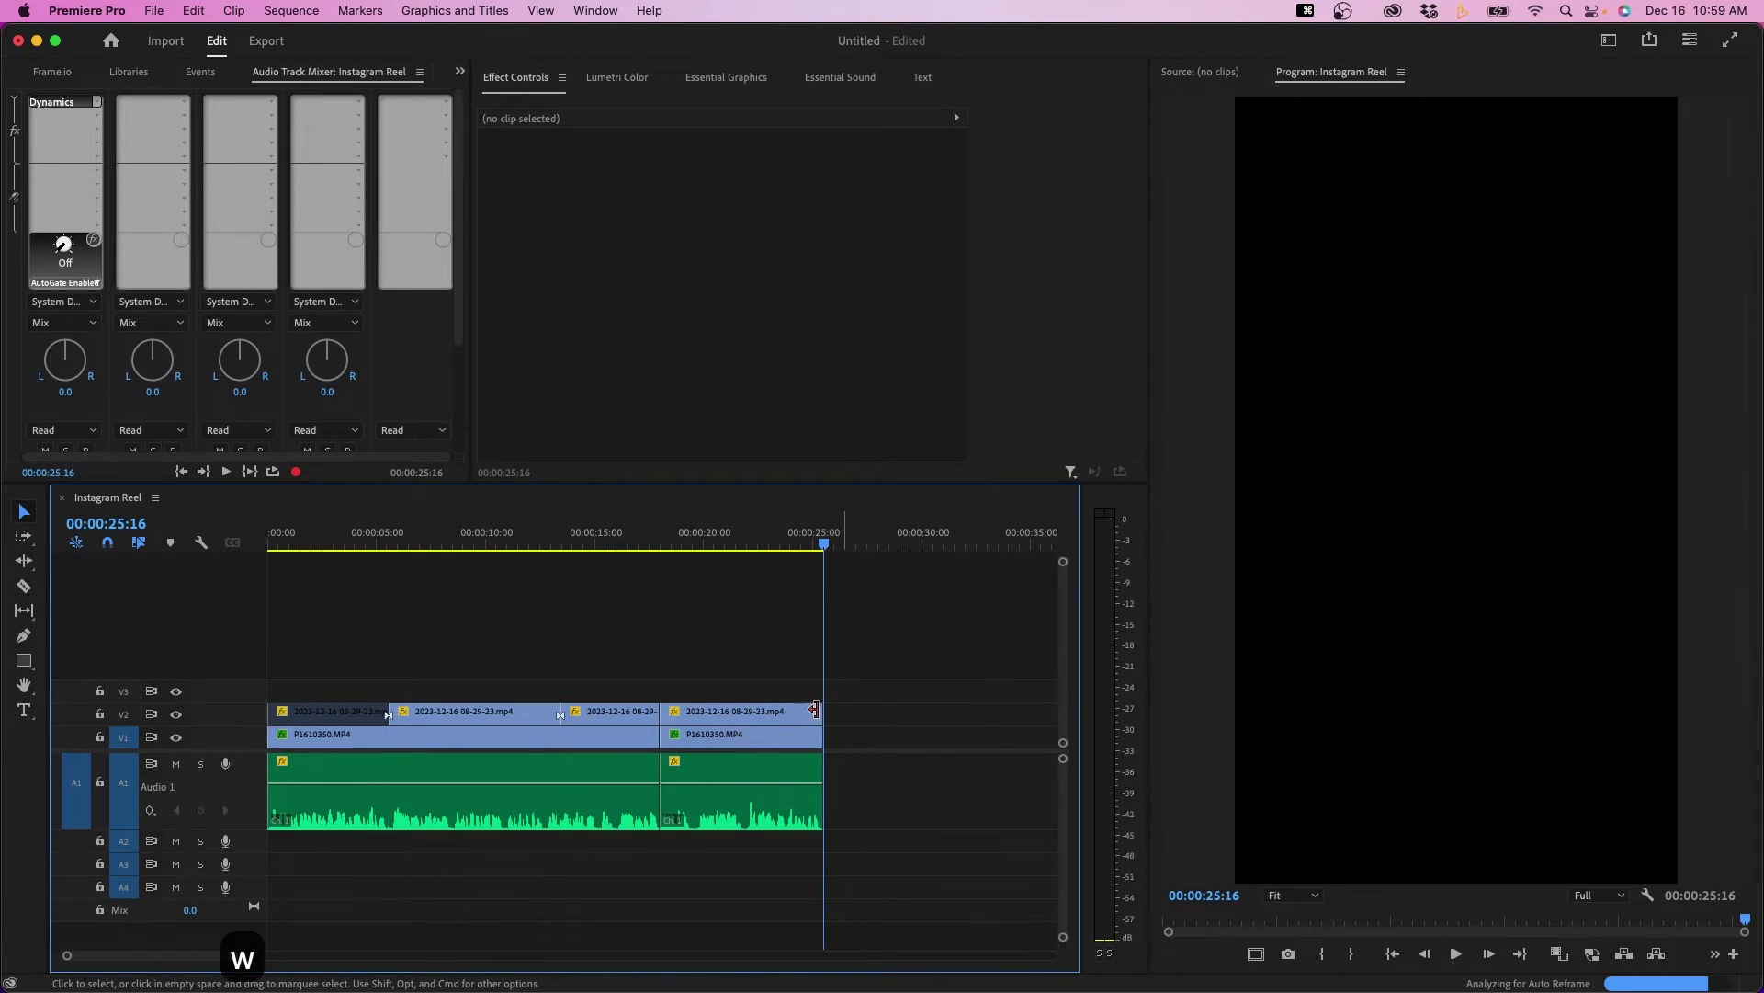
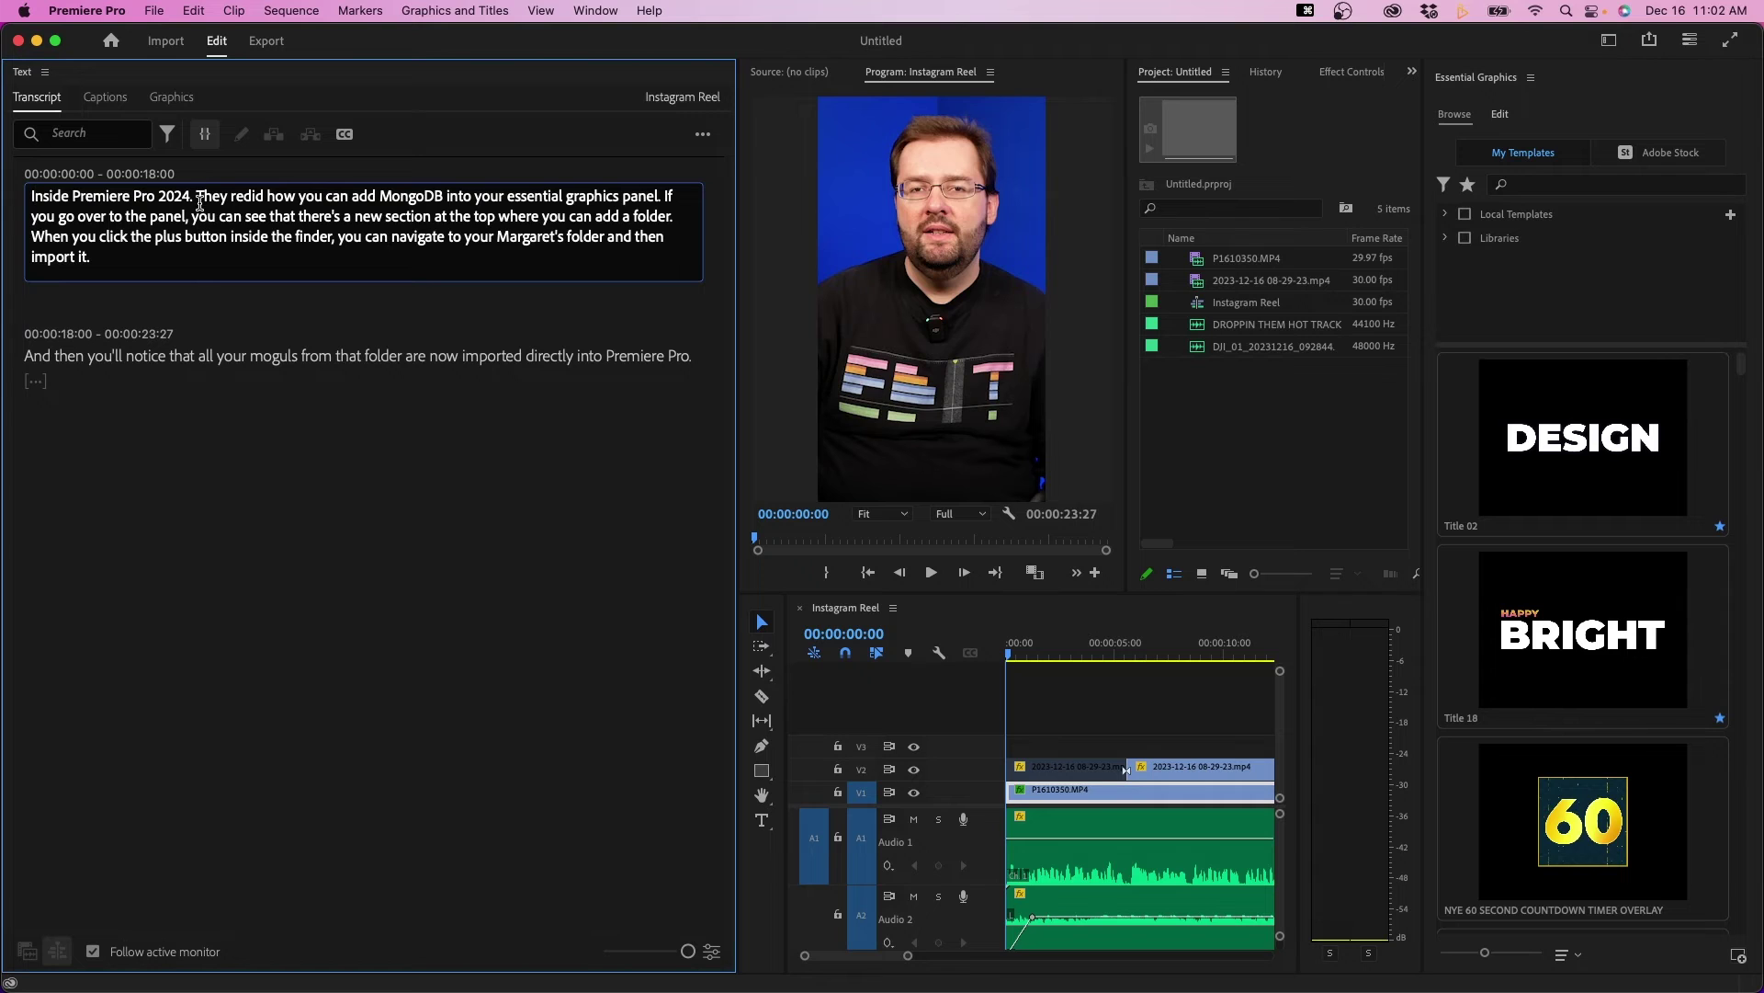
# Correct the transcript's opening sentence by replacing the period after "2024" with a comma and making "they" lowercase.
pyautogui.press('BackSpace')
pyautogui.write(',')
pyautogui.press('Right')
pyautogui.press('Right')
pyautogui.press('BackSpace')
pyautogui.write('t')
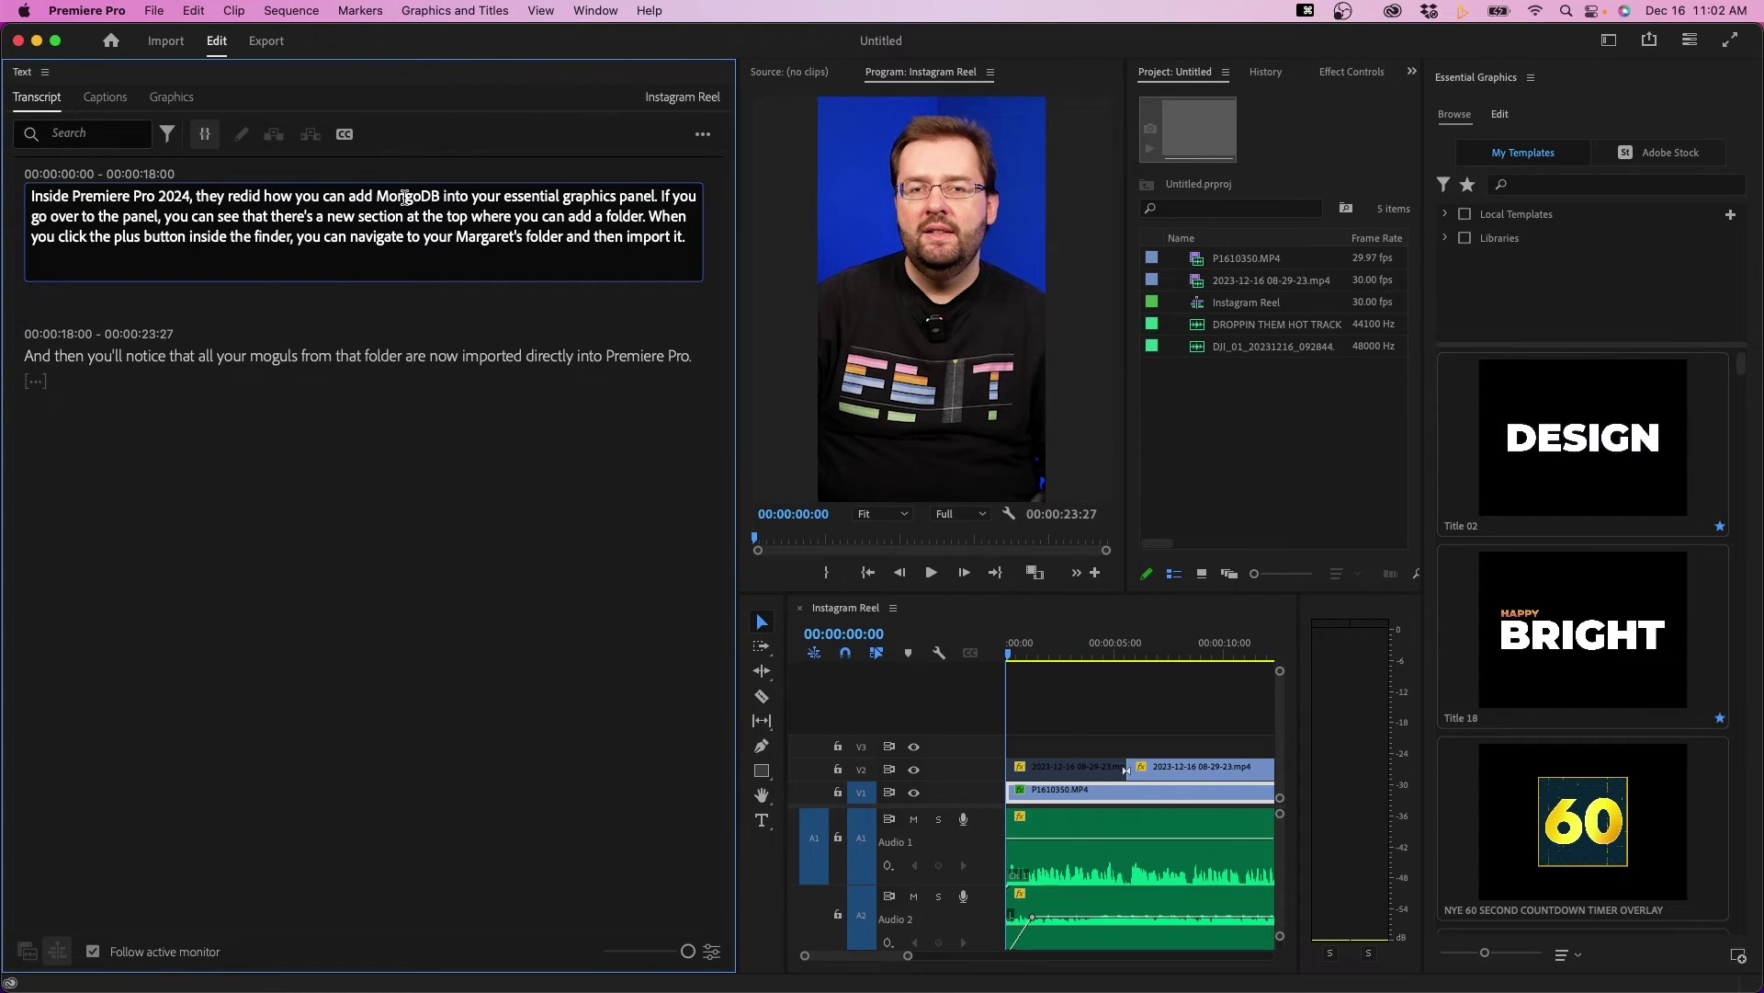
# Replace "MongoDB" and "Margaret's" with "MOGRTs" in the first transcript paragraph.
pyautogui.moveTo(378, 195); pyautogui.dragTo(442, 196)
pyautogui.write('MOGRT')
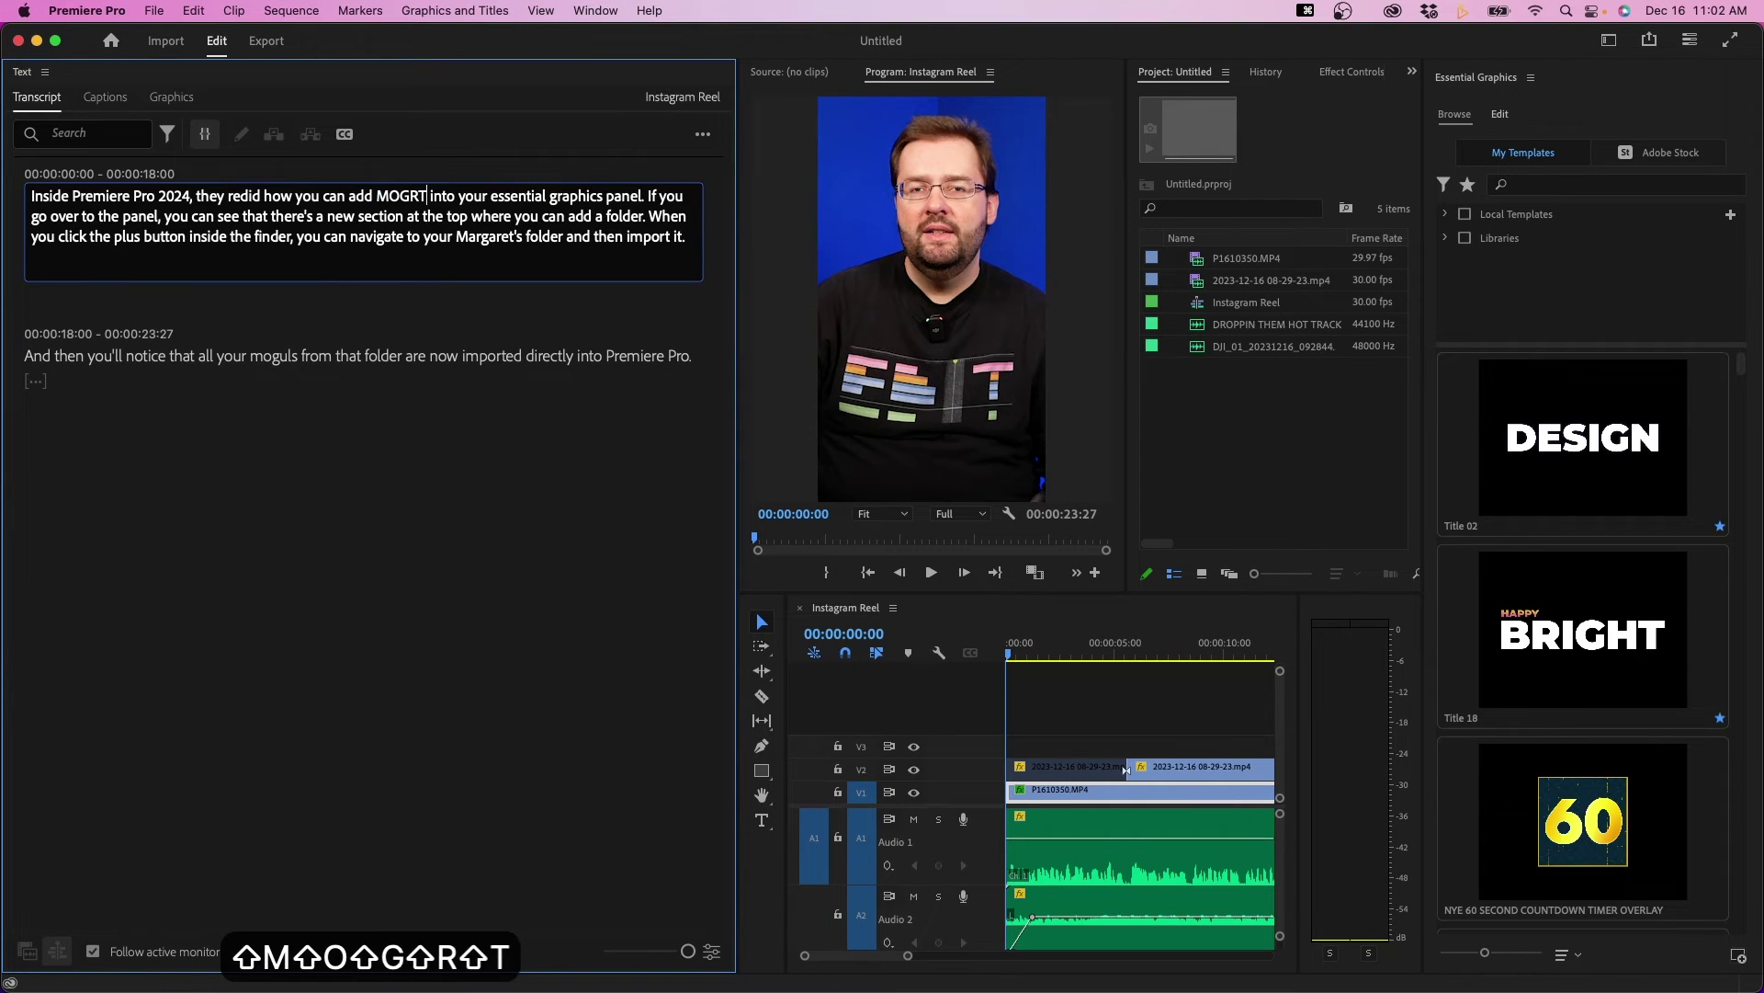
pyautogui.write('s')
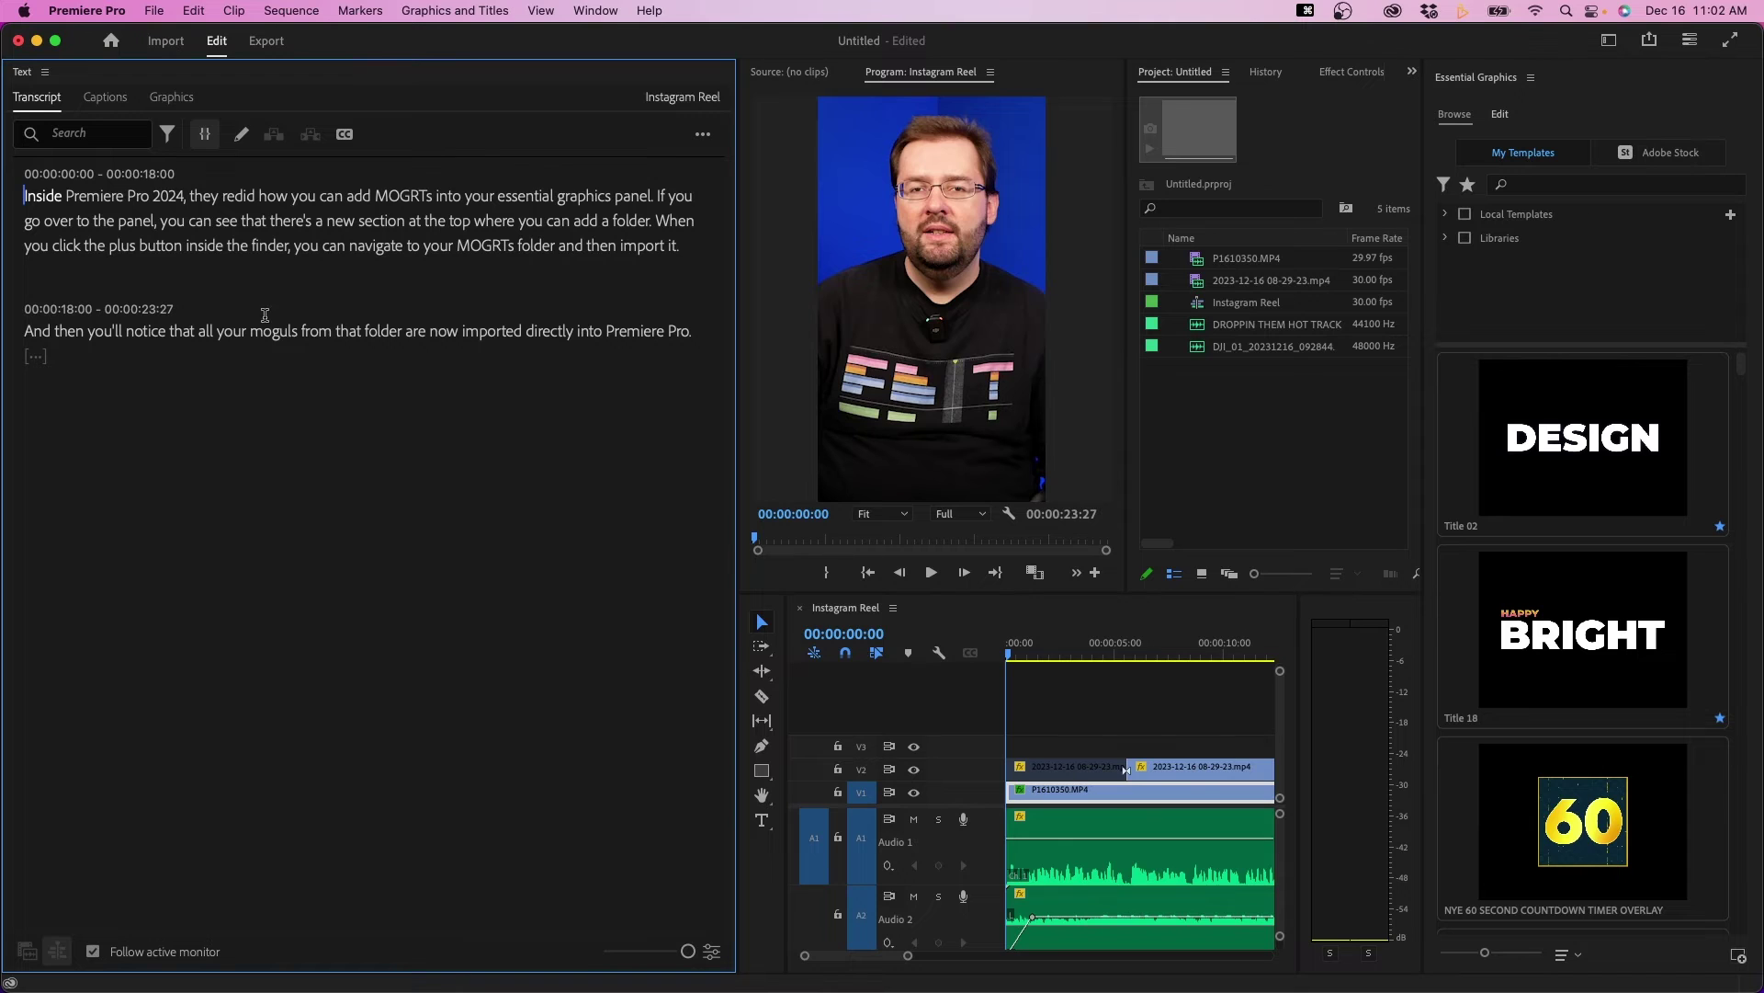
# Replace "moguls" with "MOGRTs" in the second transcript paragraph.
pyautogui.doubleClick(273, 331)
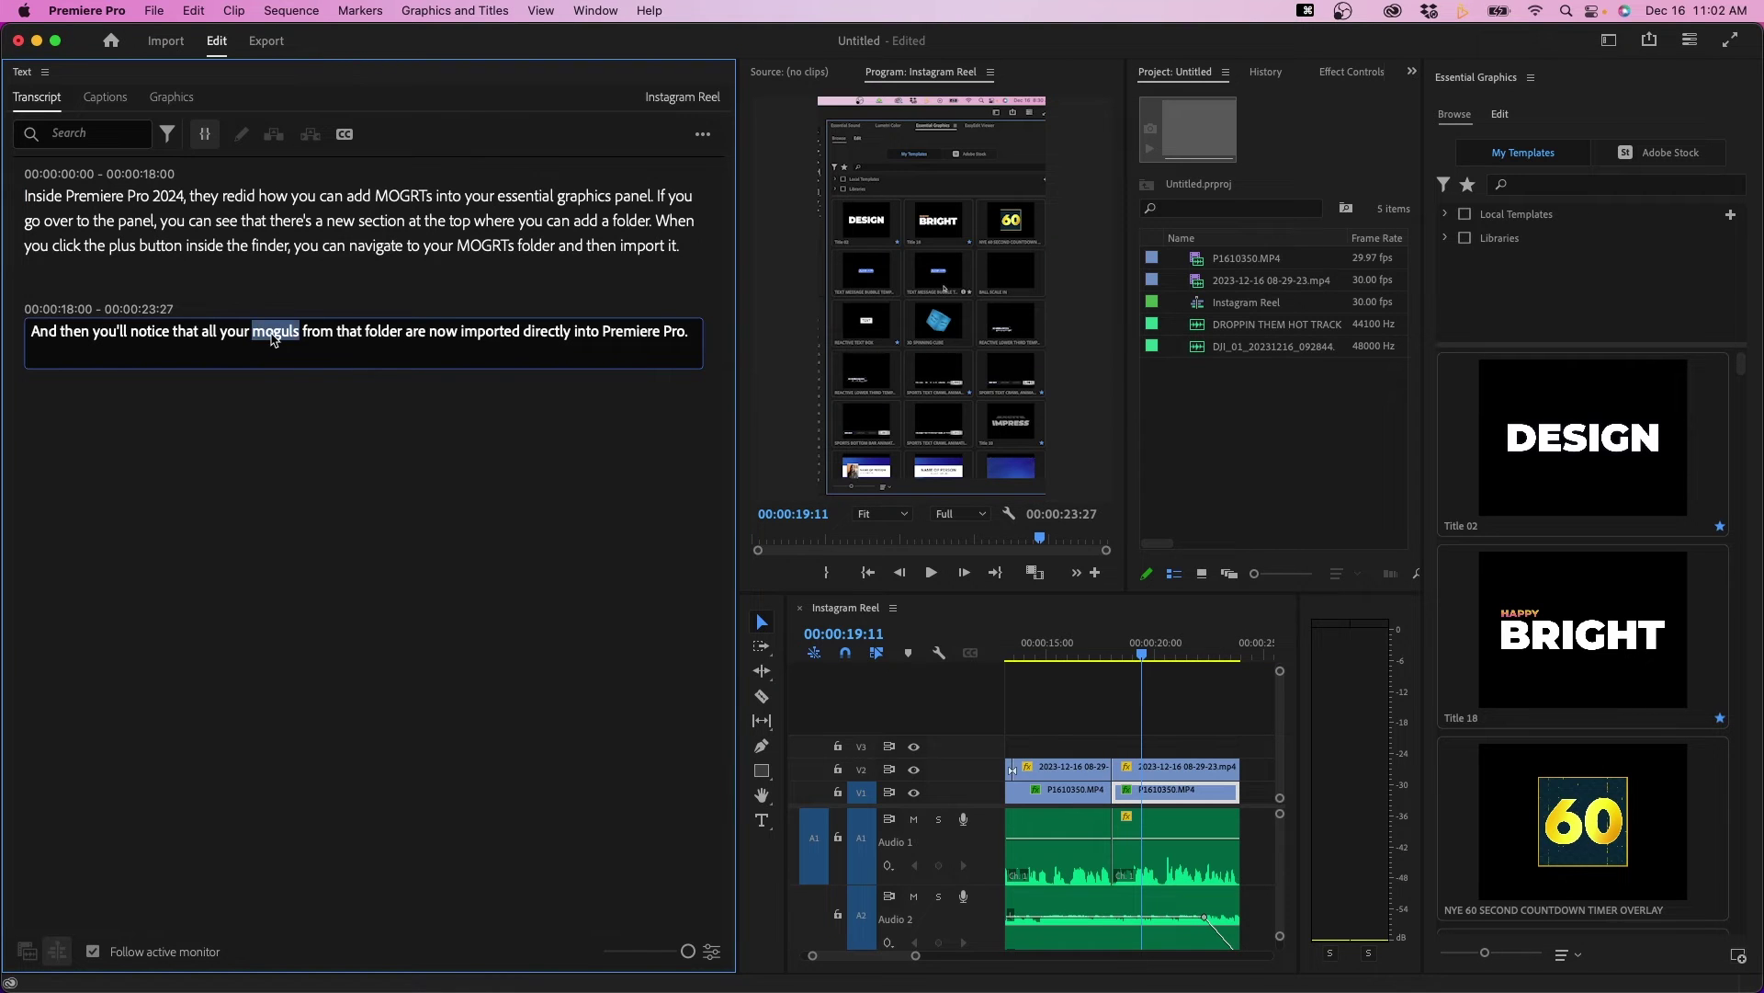
pyautogui.tripleClick(274, 337)
pyautogui.click(295, 328)
pyautogui.moveTo(300, 331); pyautogui.dragTo(257, 331)
pyautogui.write('MOGRTs')
pyautogui.press('Return')
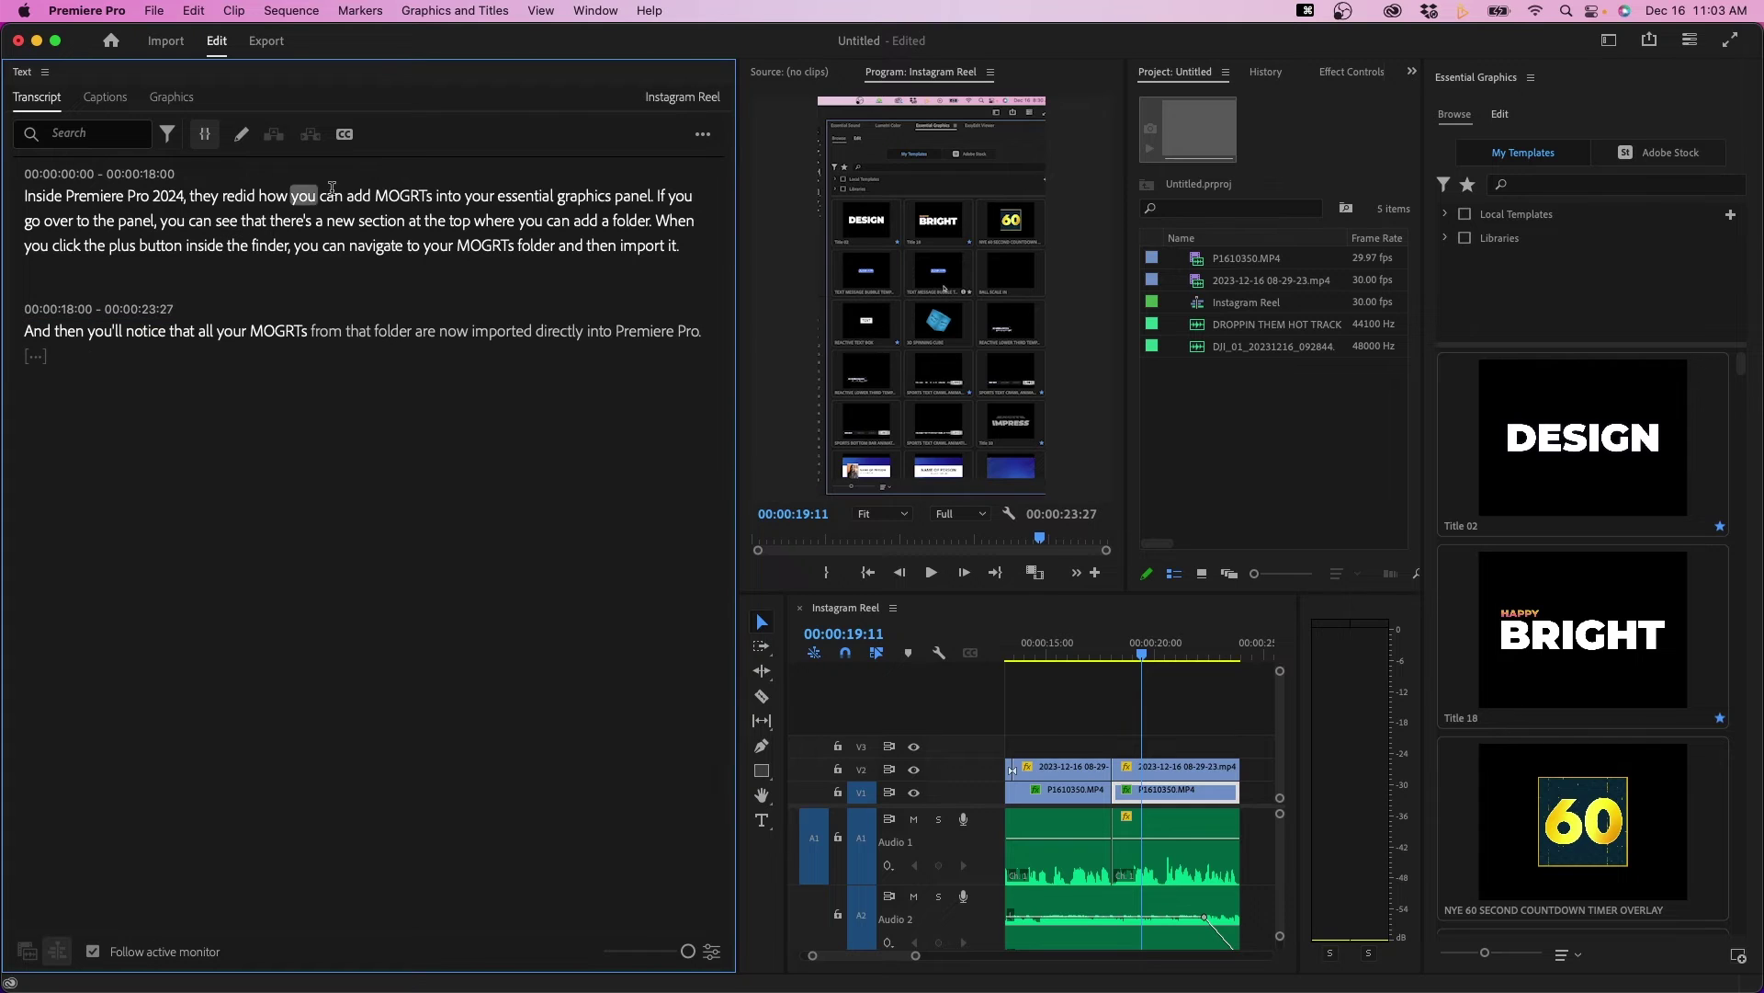
# Create captions from the transcript with the maximum length in characters and the minimum duration in seconds at their lowest settings.
pyautogui.click(345, 136)
pyautogui.moveTo(749, 427); pyautogui.dragTo(720, 273)
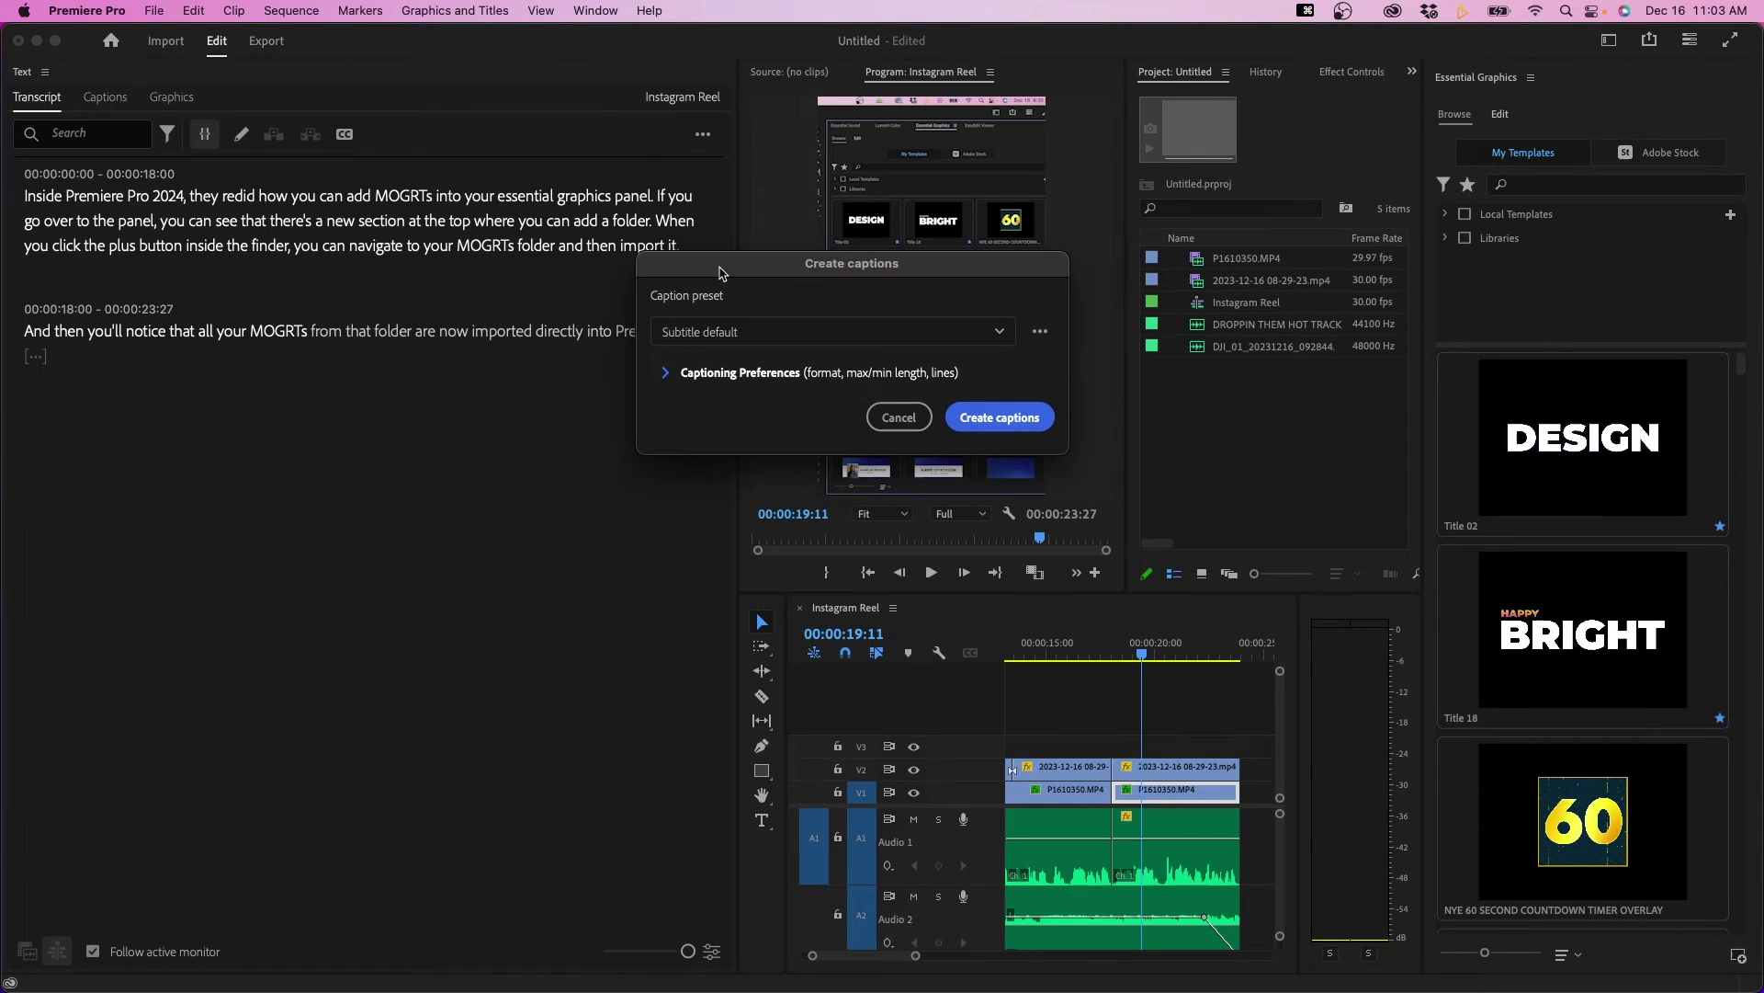
pyautogui.click(667, 373)
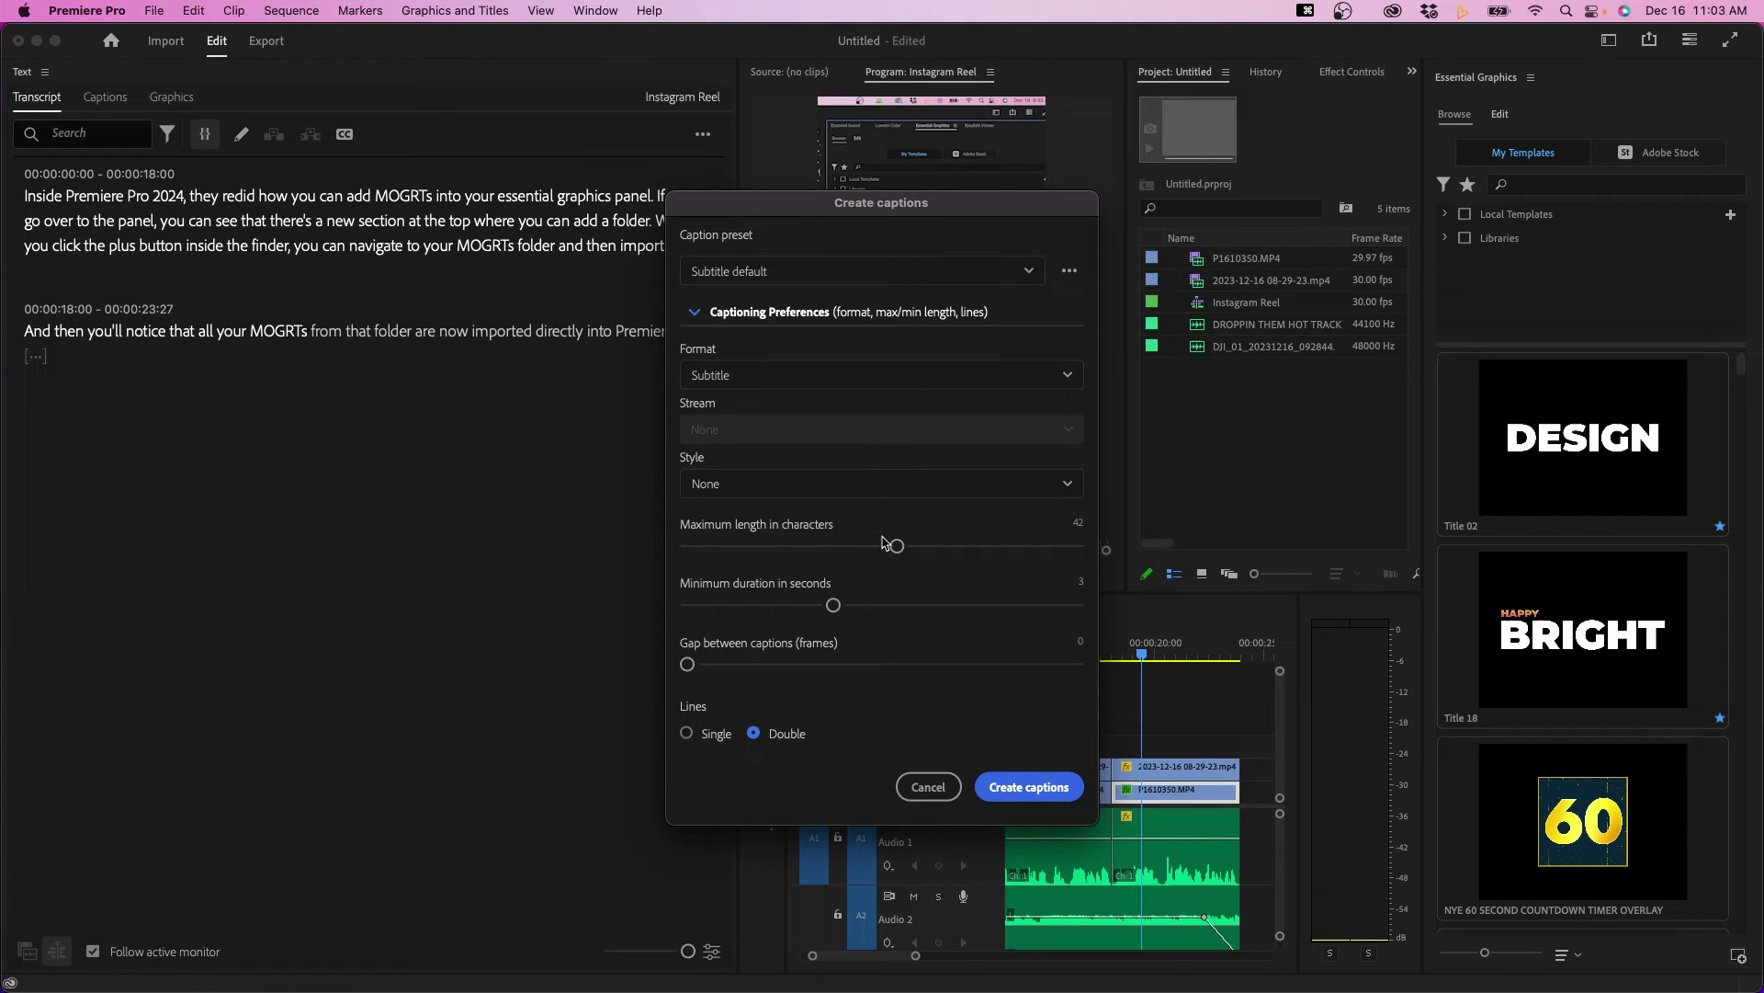
pyautogui.moveTo(896, 544); pyautogui.dragTo(665, 572)
pyautogui.moveTo(1074, 547); pyautogui.dragTo(683, 548)
pyautogui.moveTo(832, 605); pyautogui.dragTo(684, 603)
pyautogui.click(1031, 787)
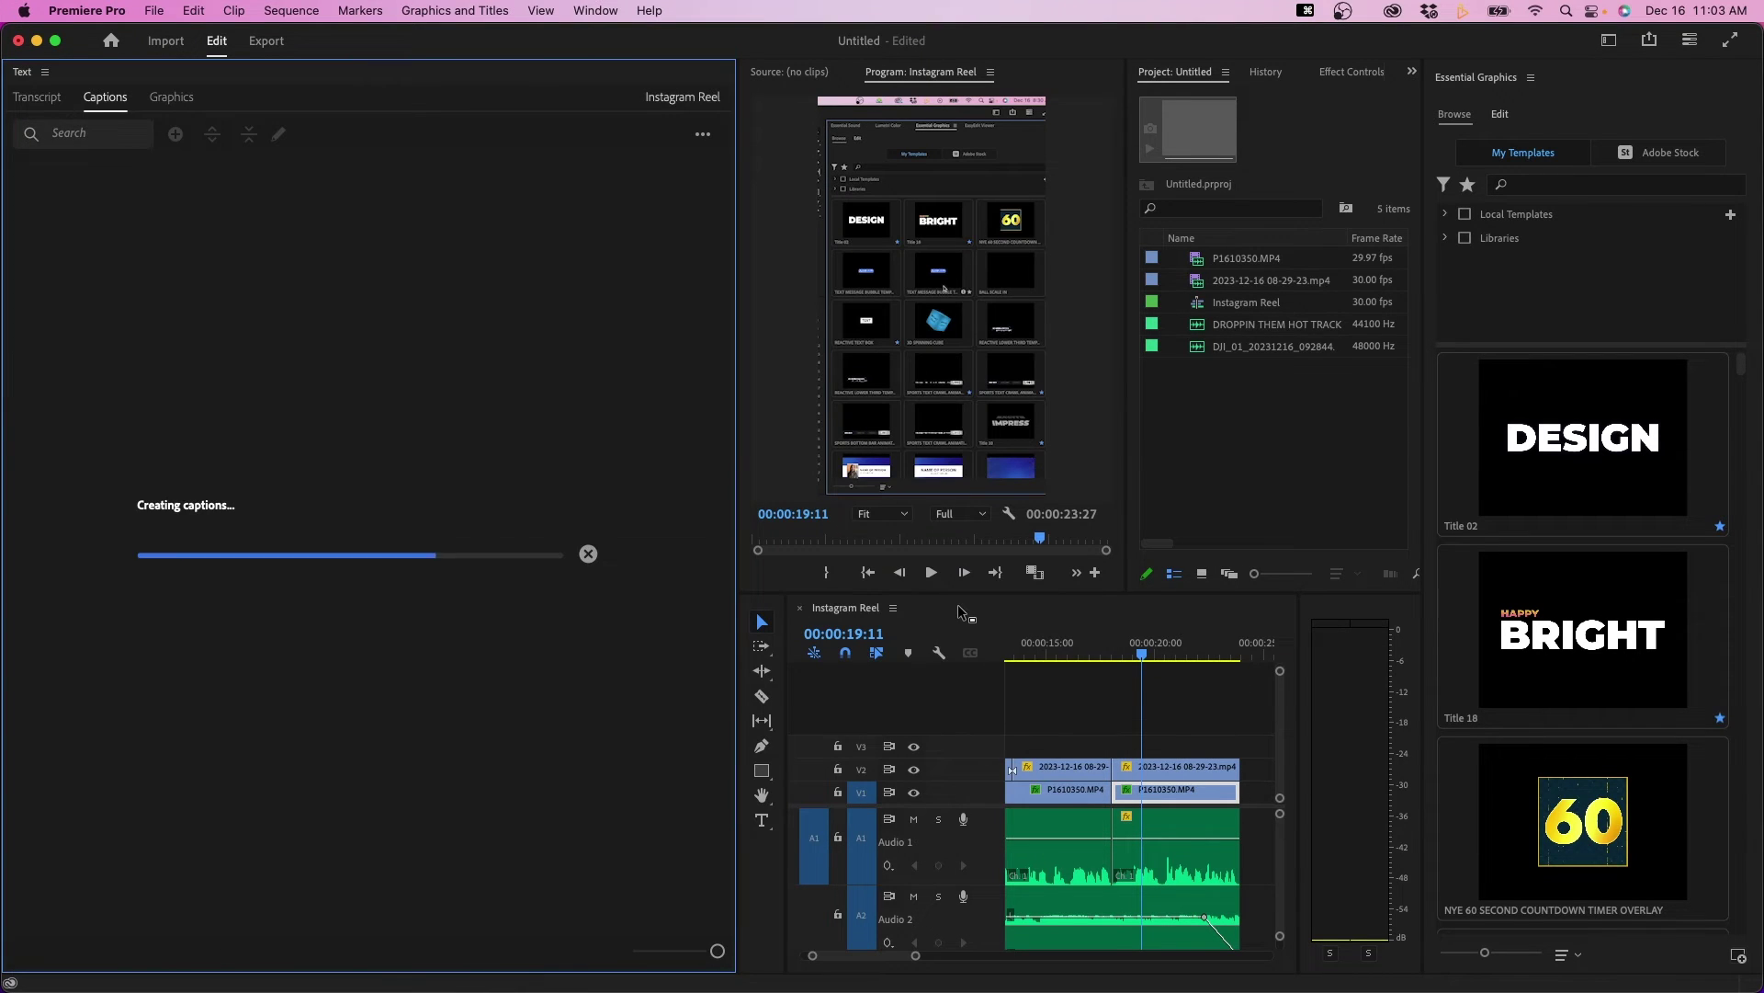
# Switch to the Vertical workspace and return the playhead to the start of the Instagram Reel sequence.
pyautogui.click(1097, 644)
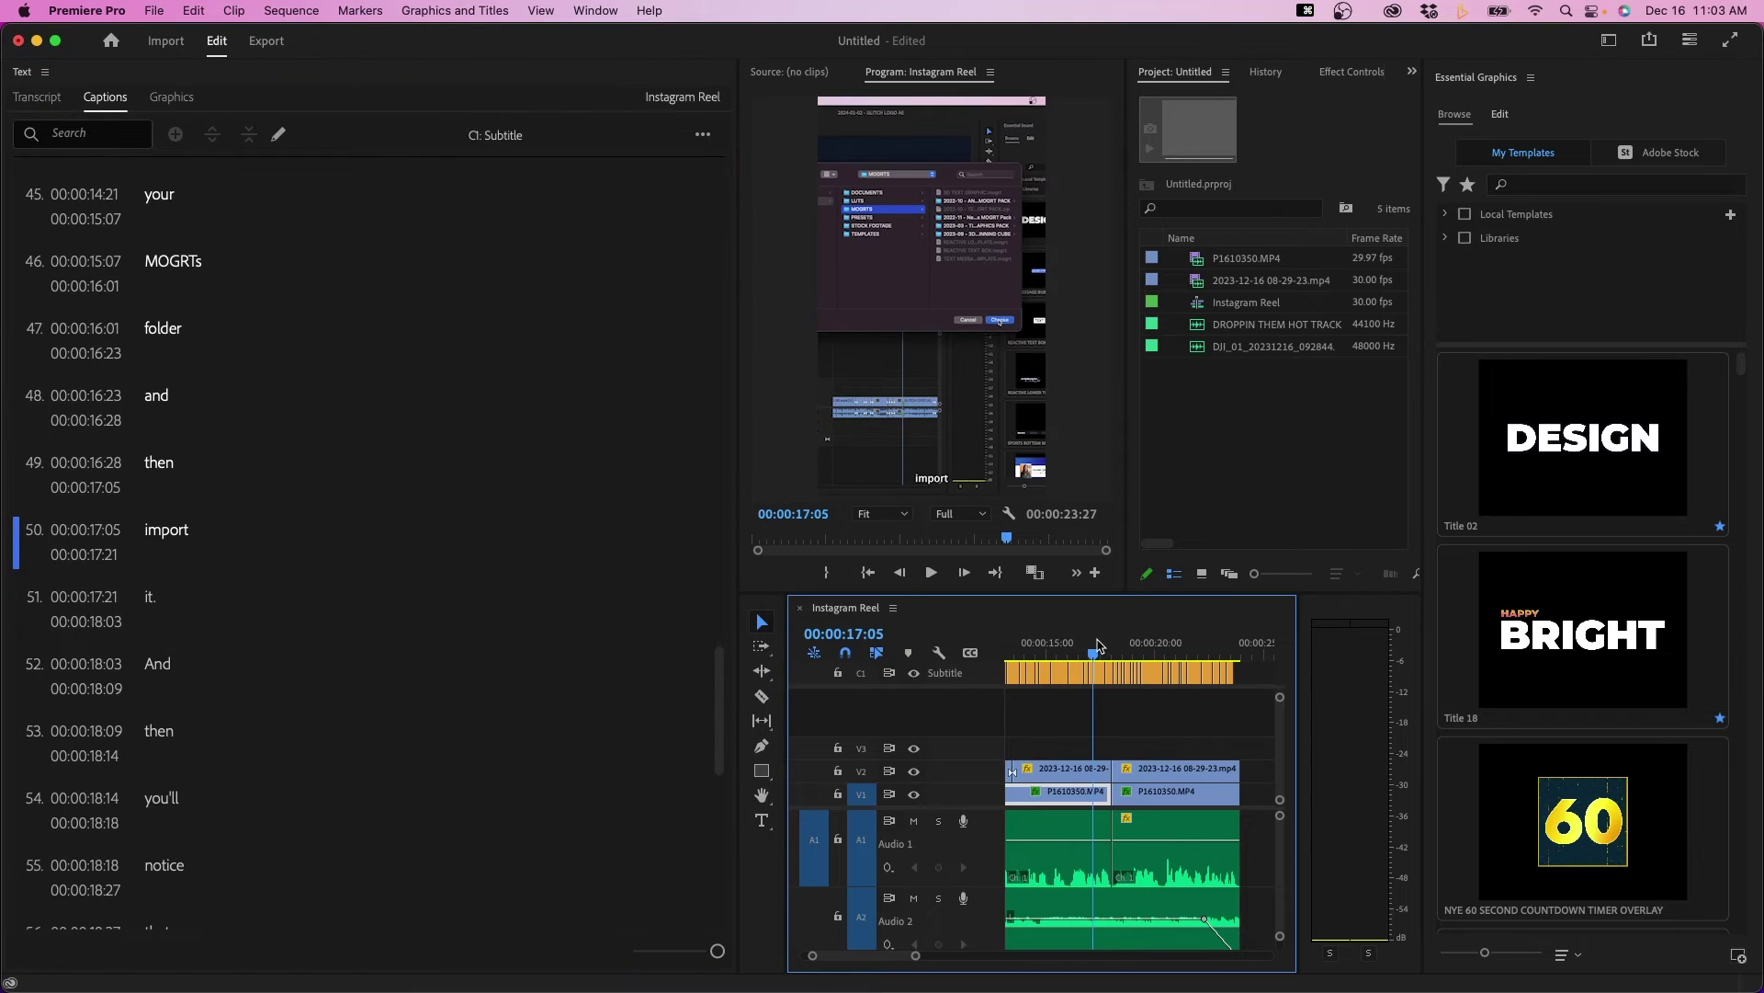
pyautogui.click(1609, 39)
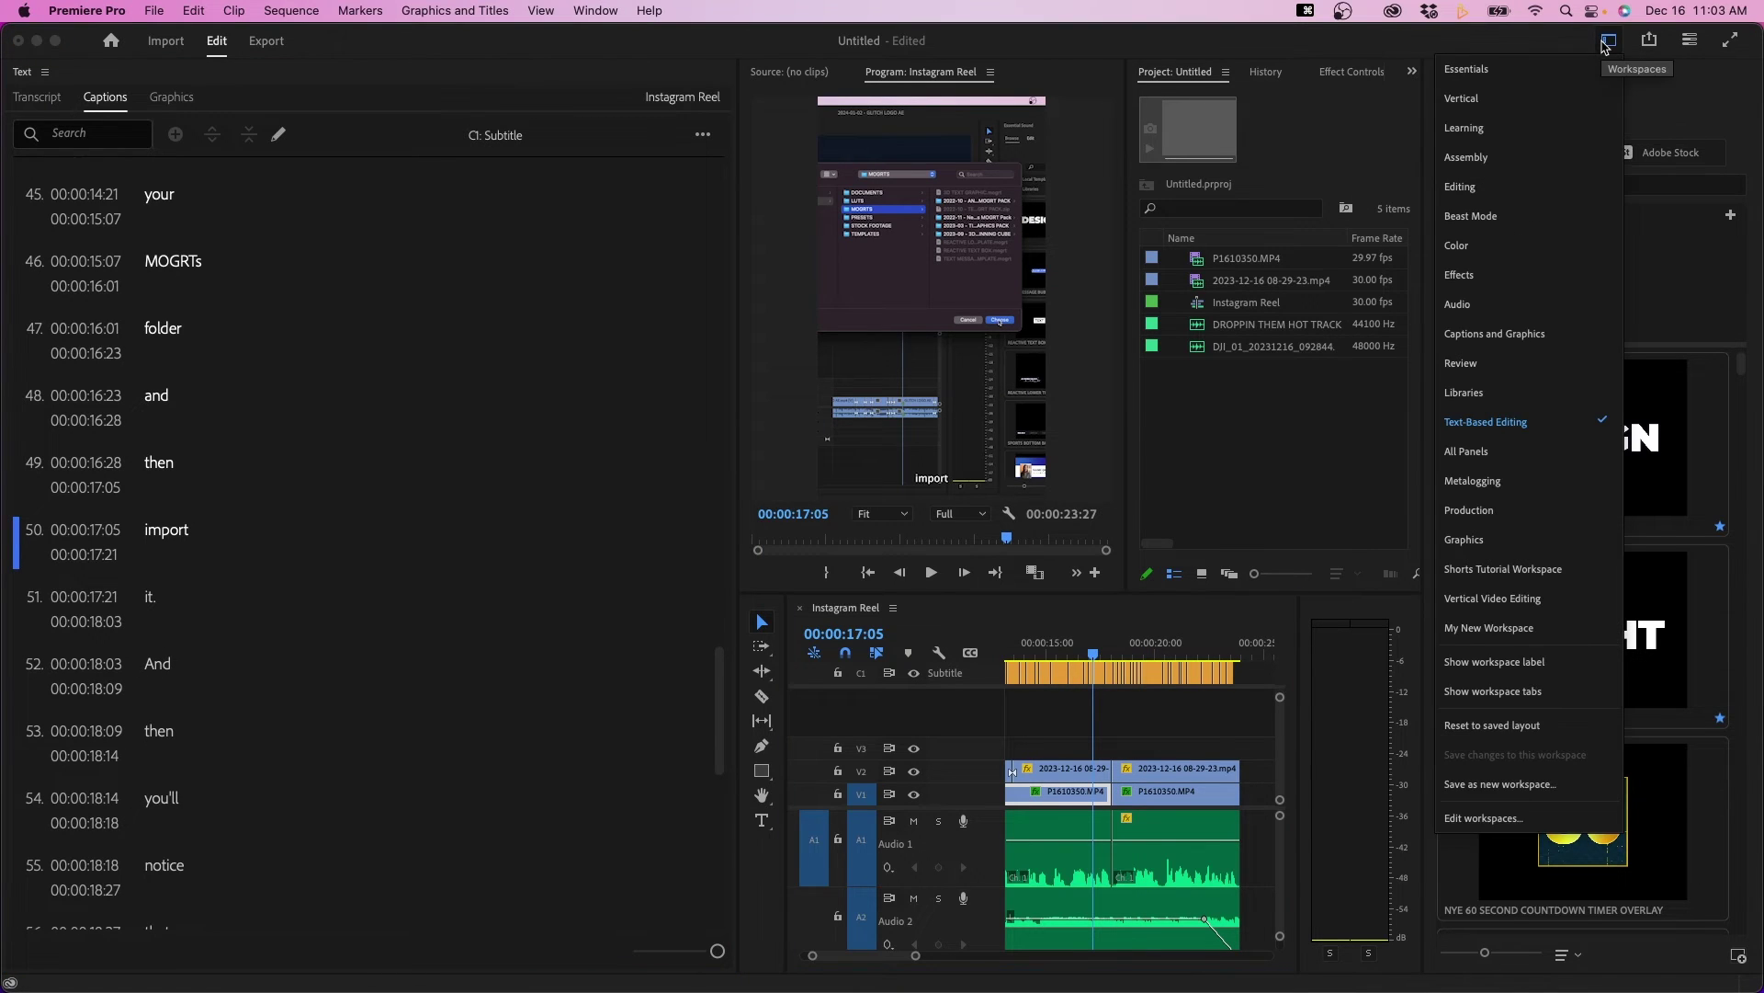
pyautogui.click(1518, 102)
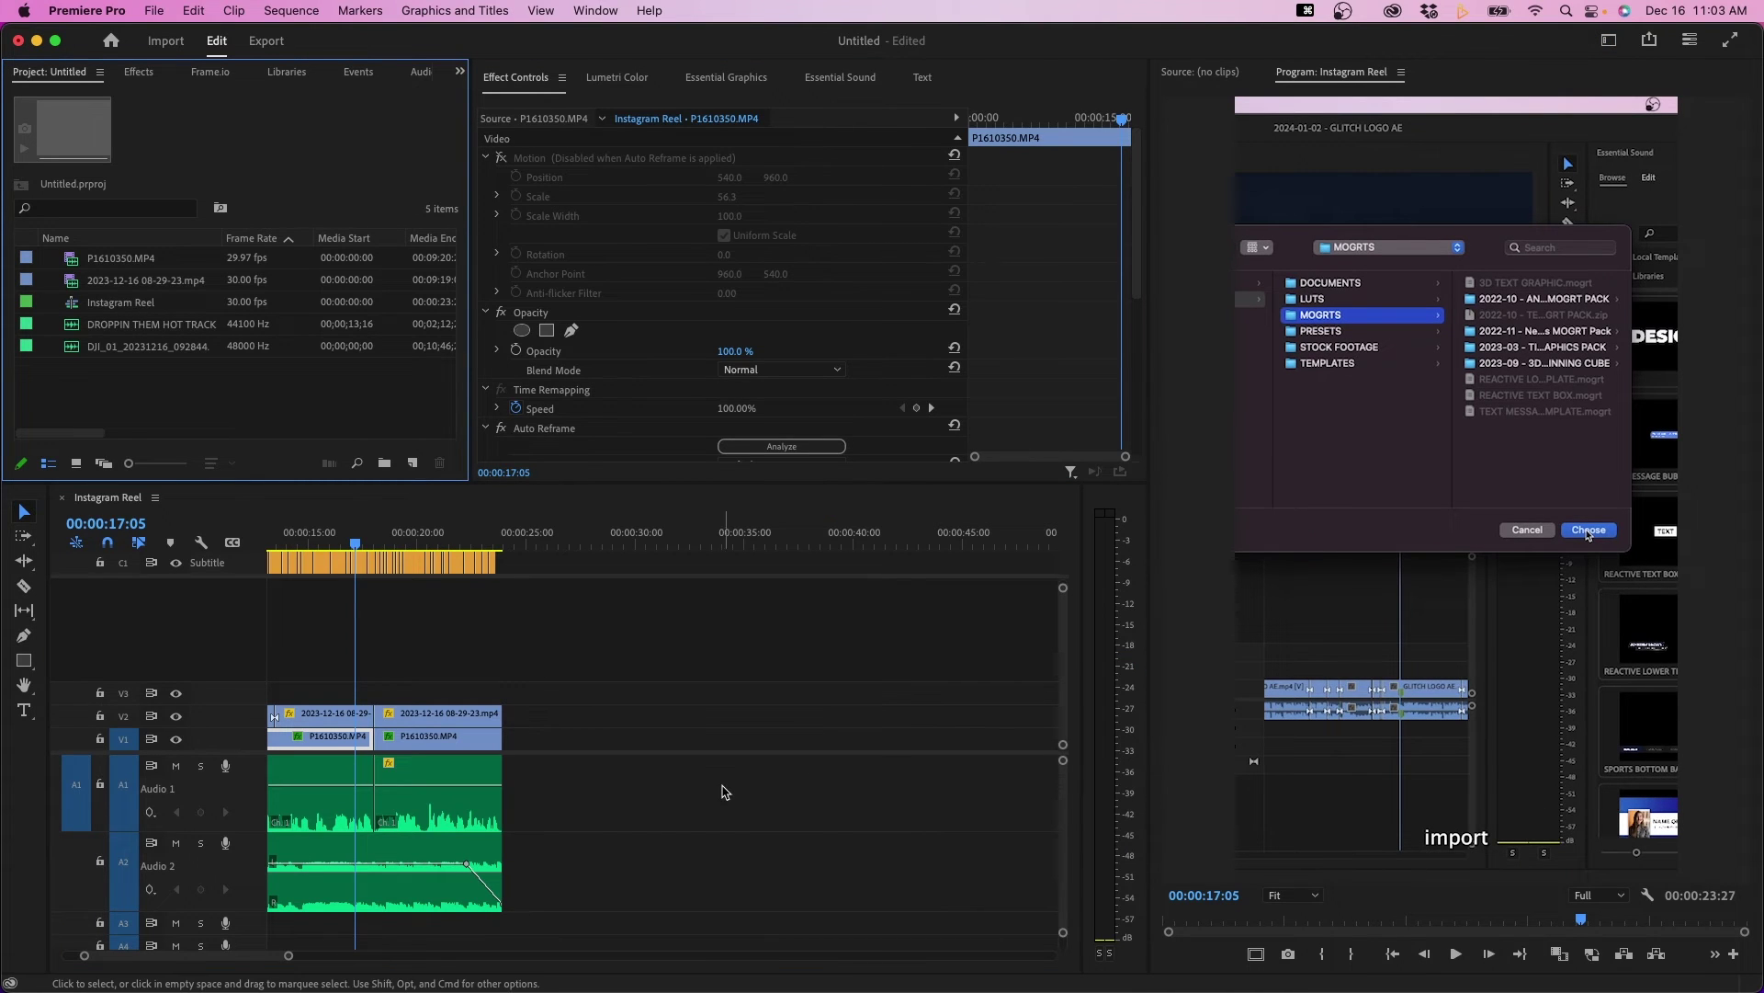
pyautogui.click(304, 542)
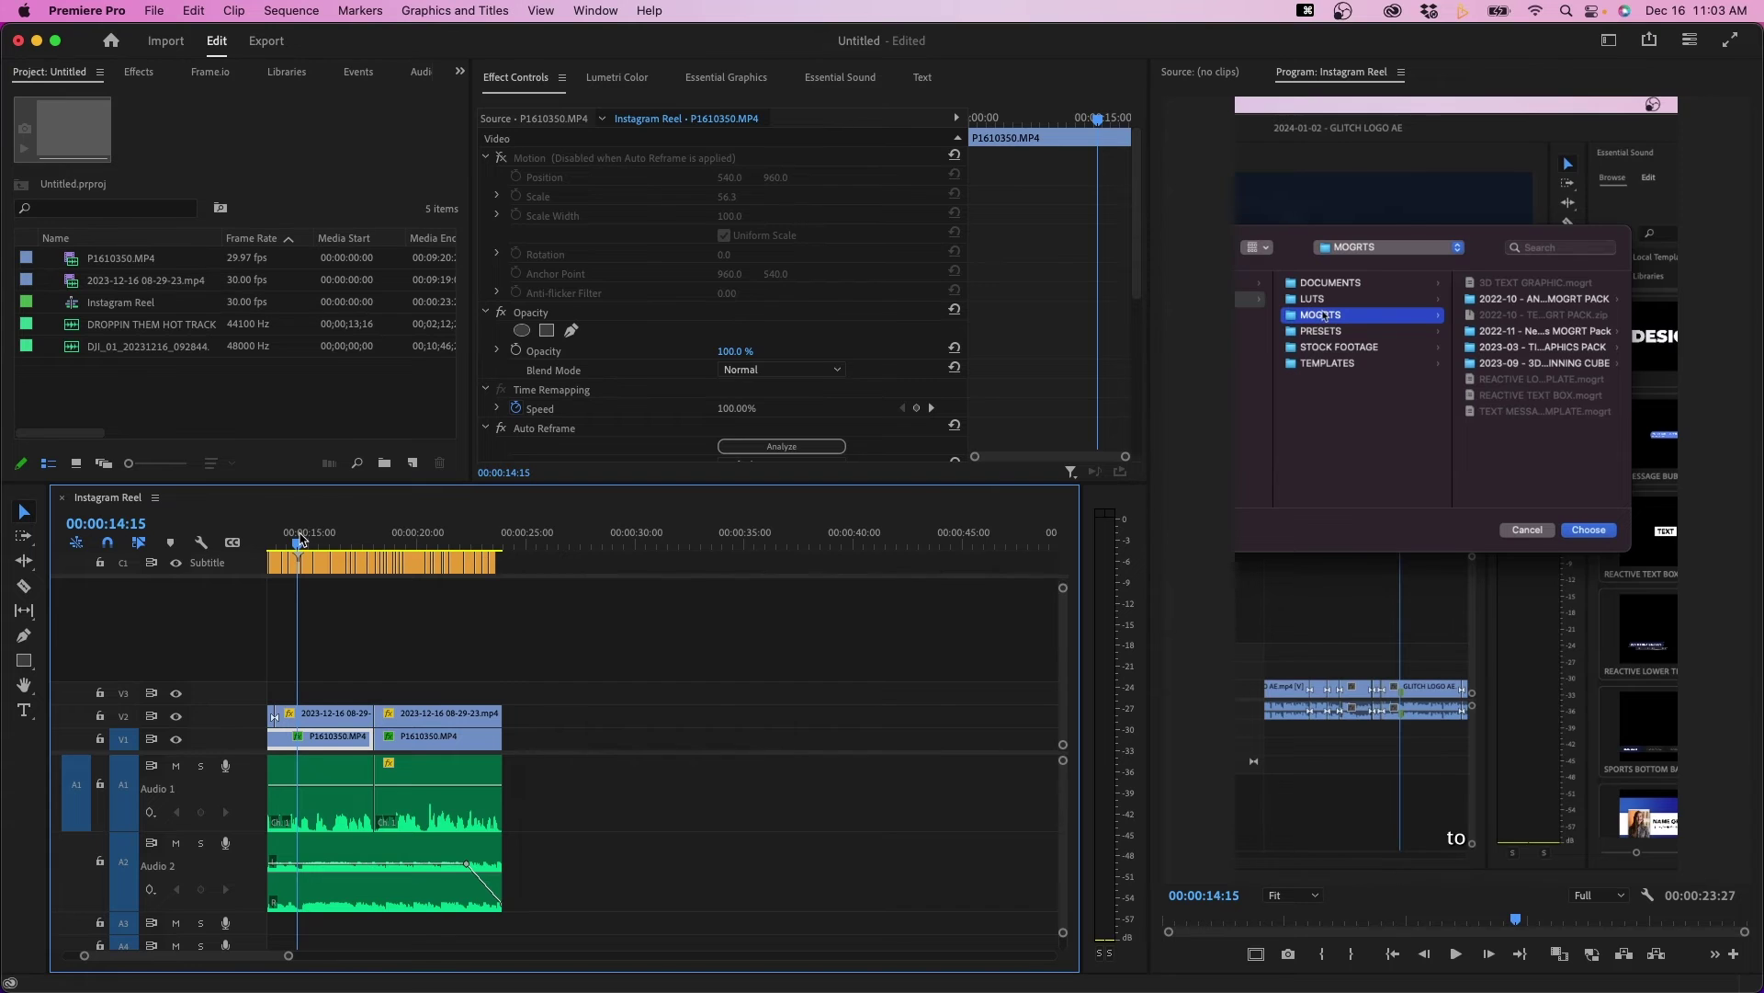
pyautogui.press('Home')
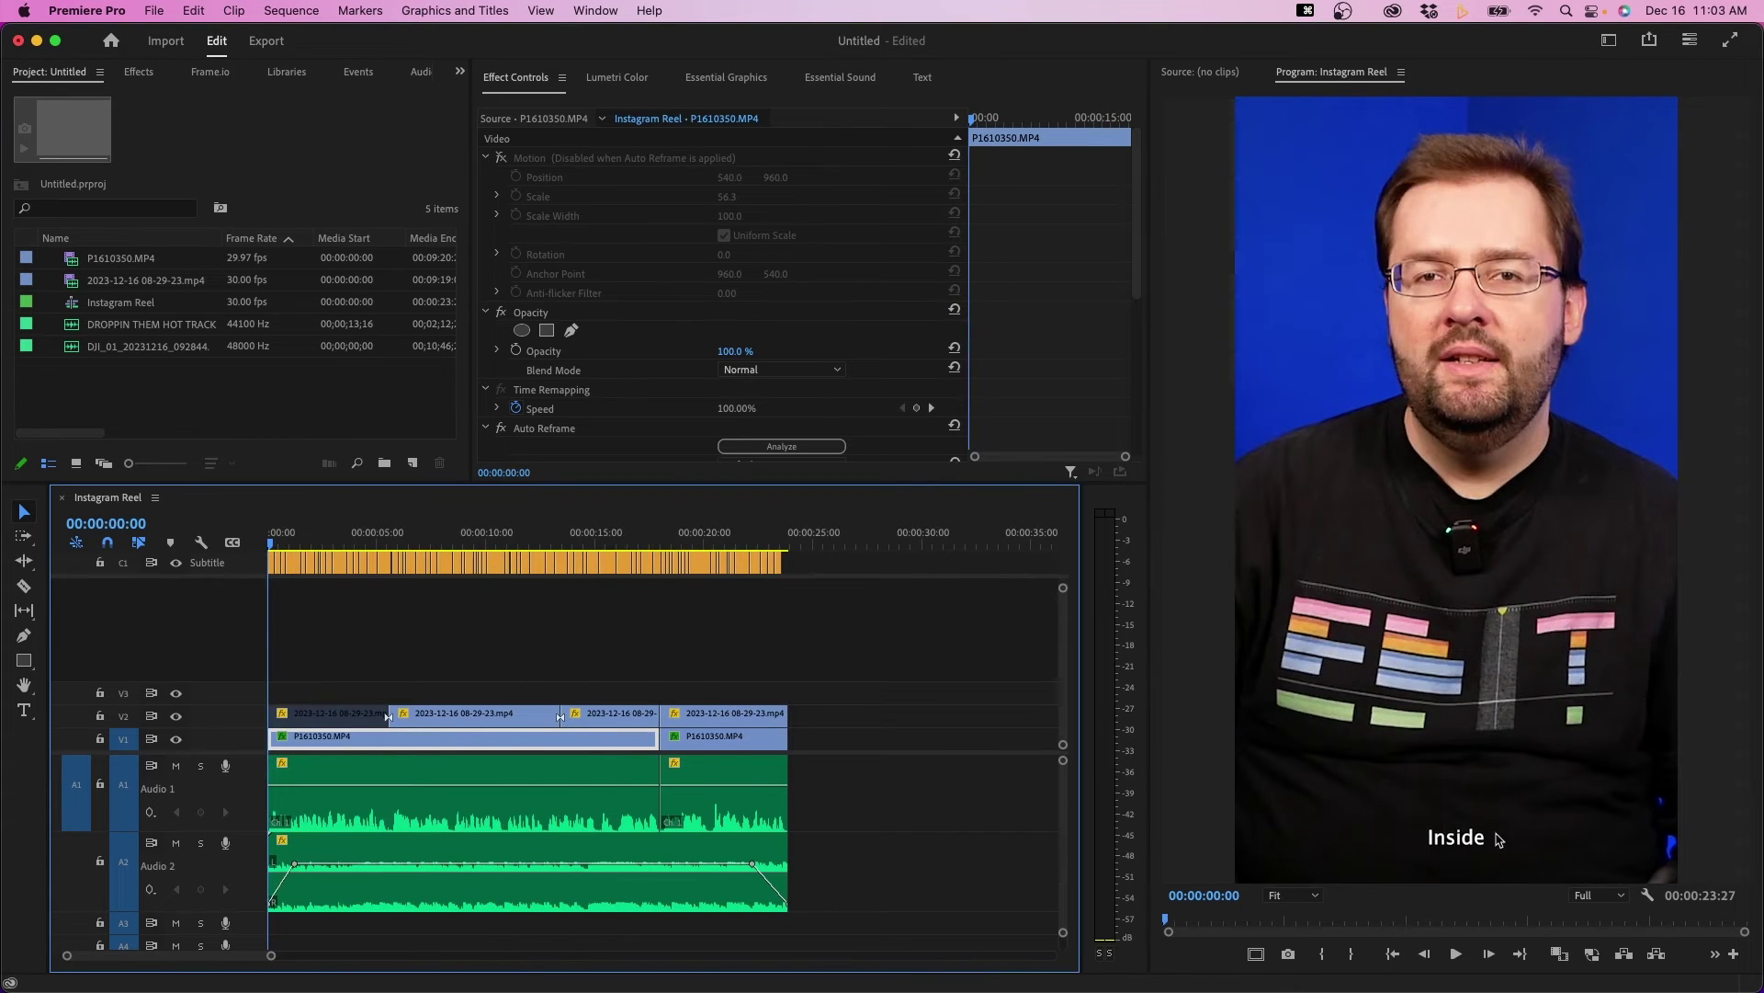
# Set the first caption, "Inside", to the Impact font at size 76.
pyautogui.click(487, 629)
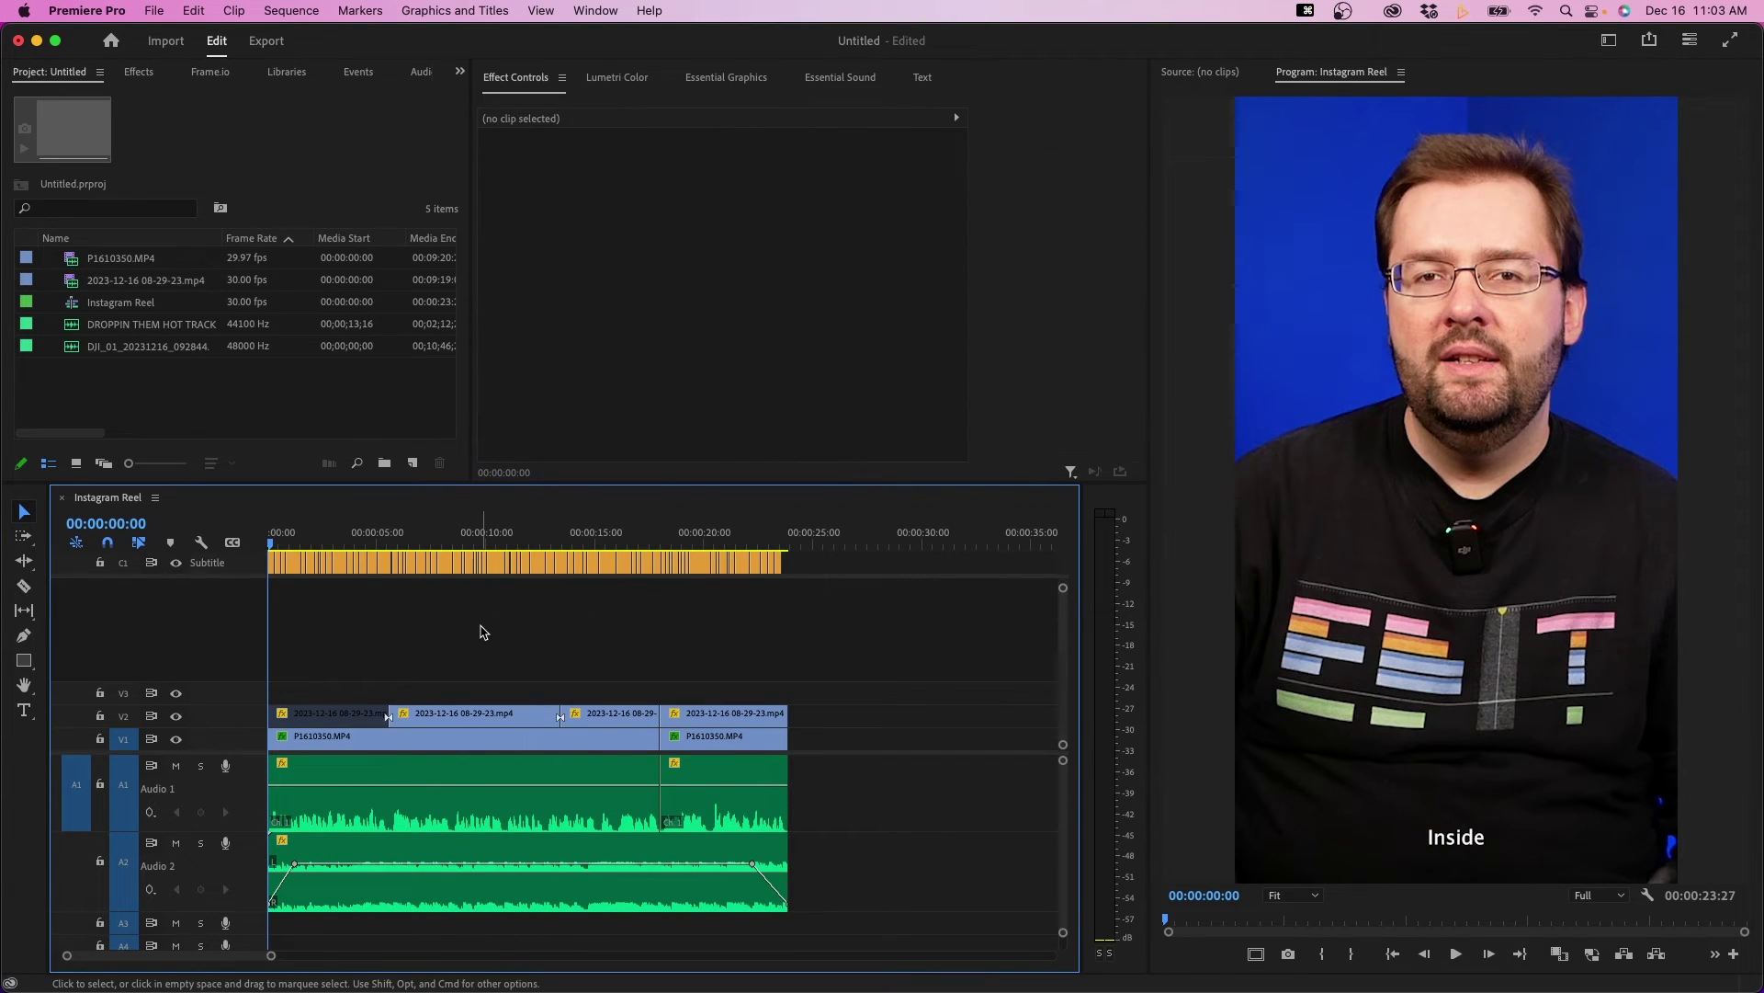
pyautogui.press('=')
pyautogui.press('=')
pyautogui.press('=')
pyautogui.press('=')
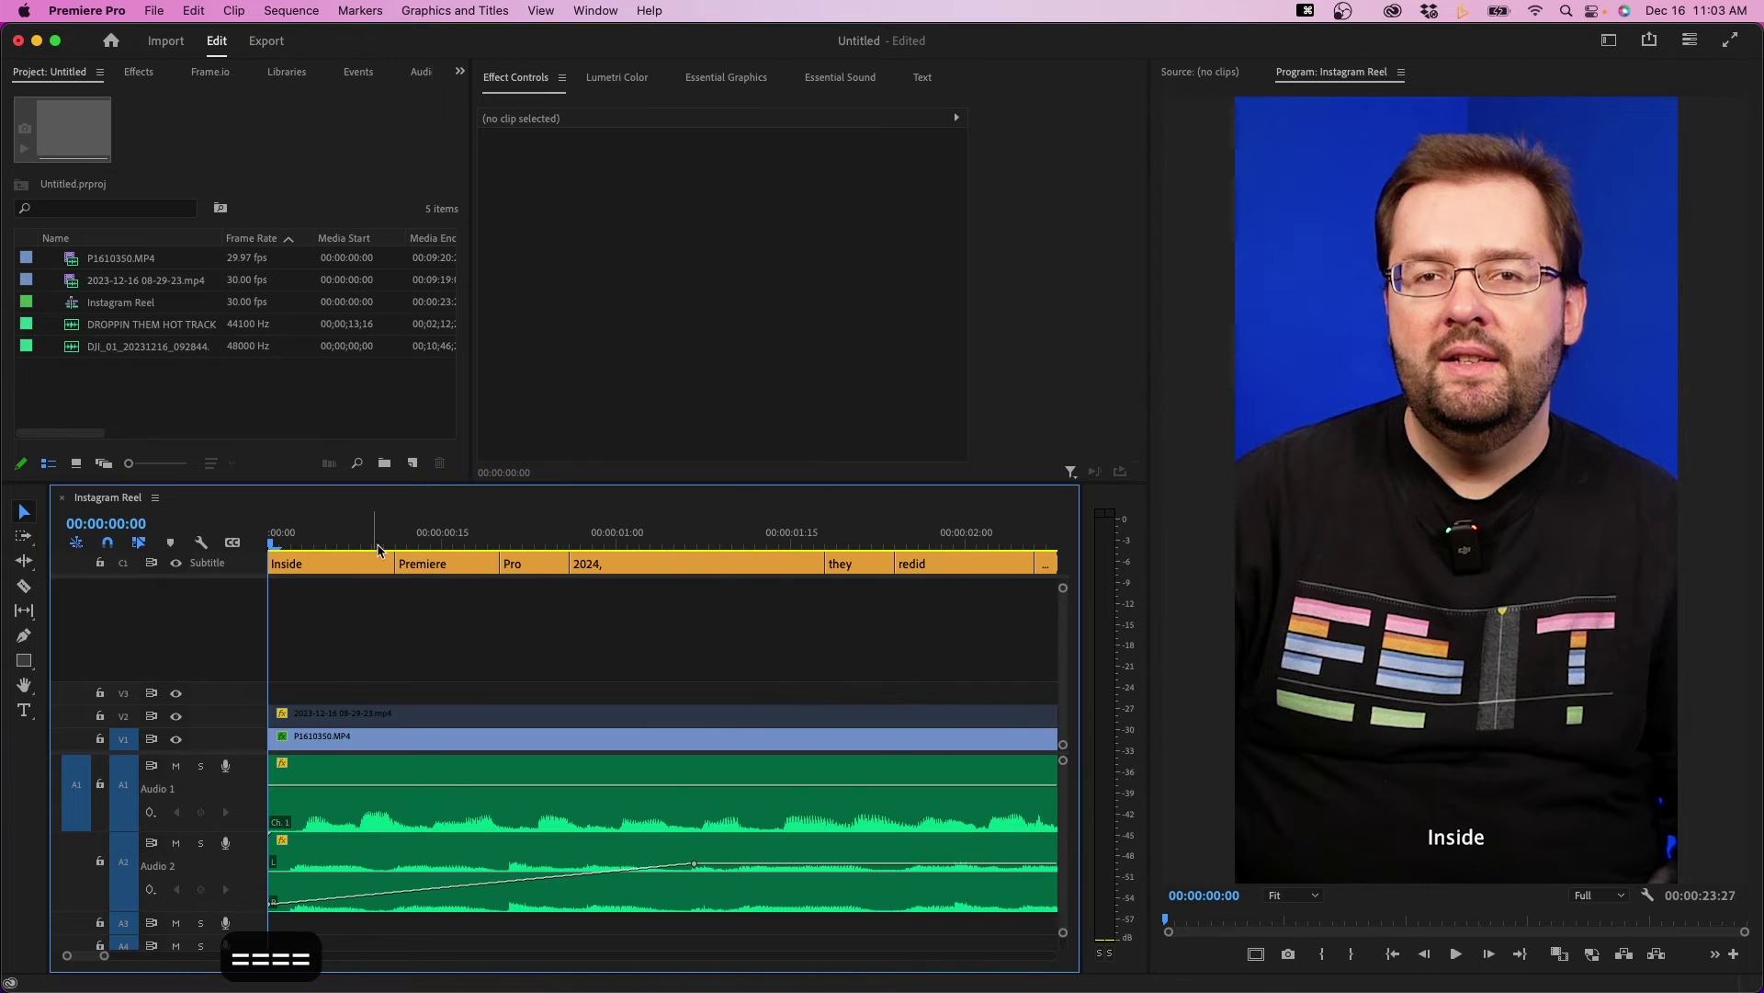
pyautogui.click(324, 561)
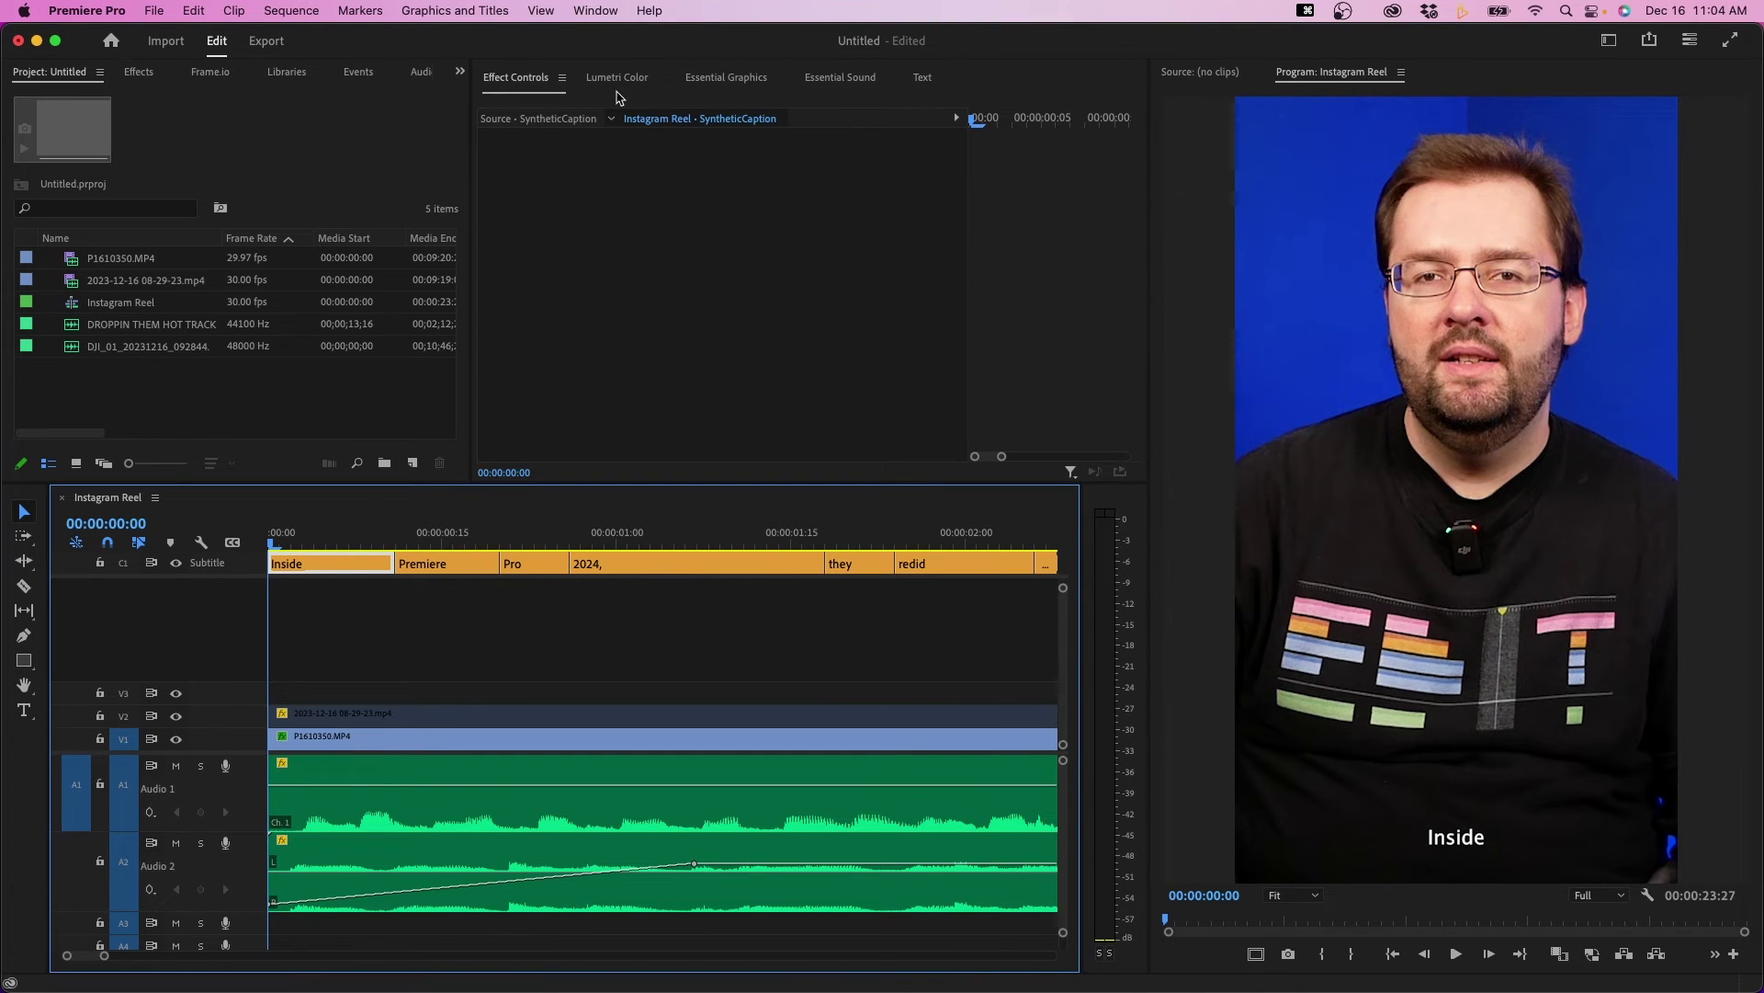
pyautogui.click(727, 78)
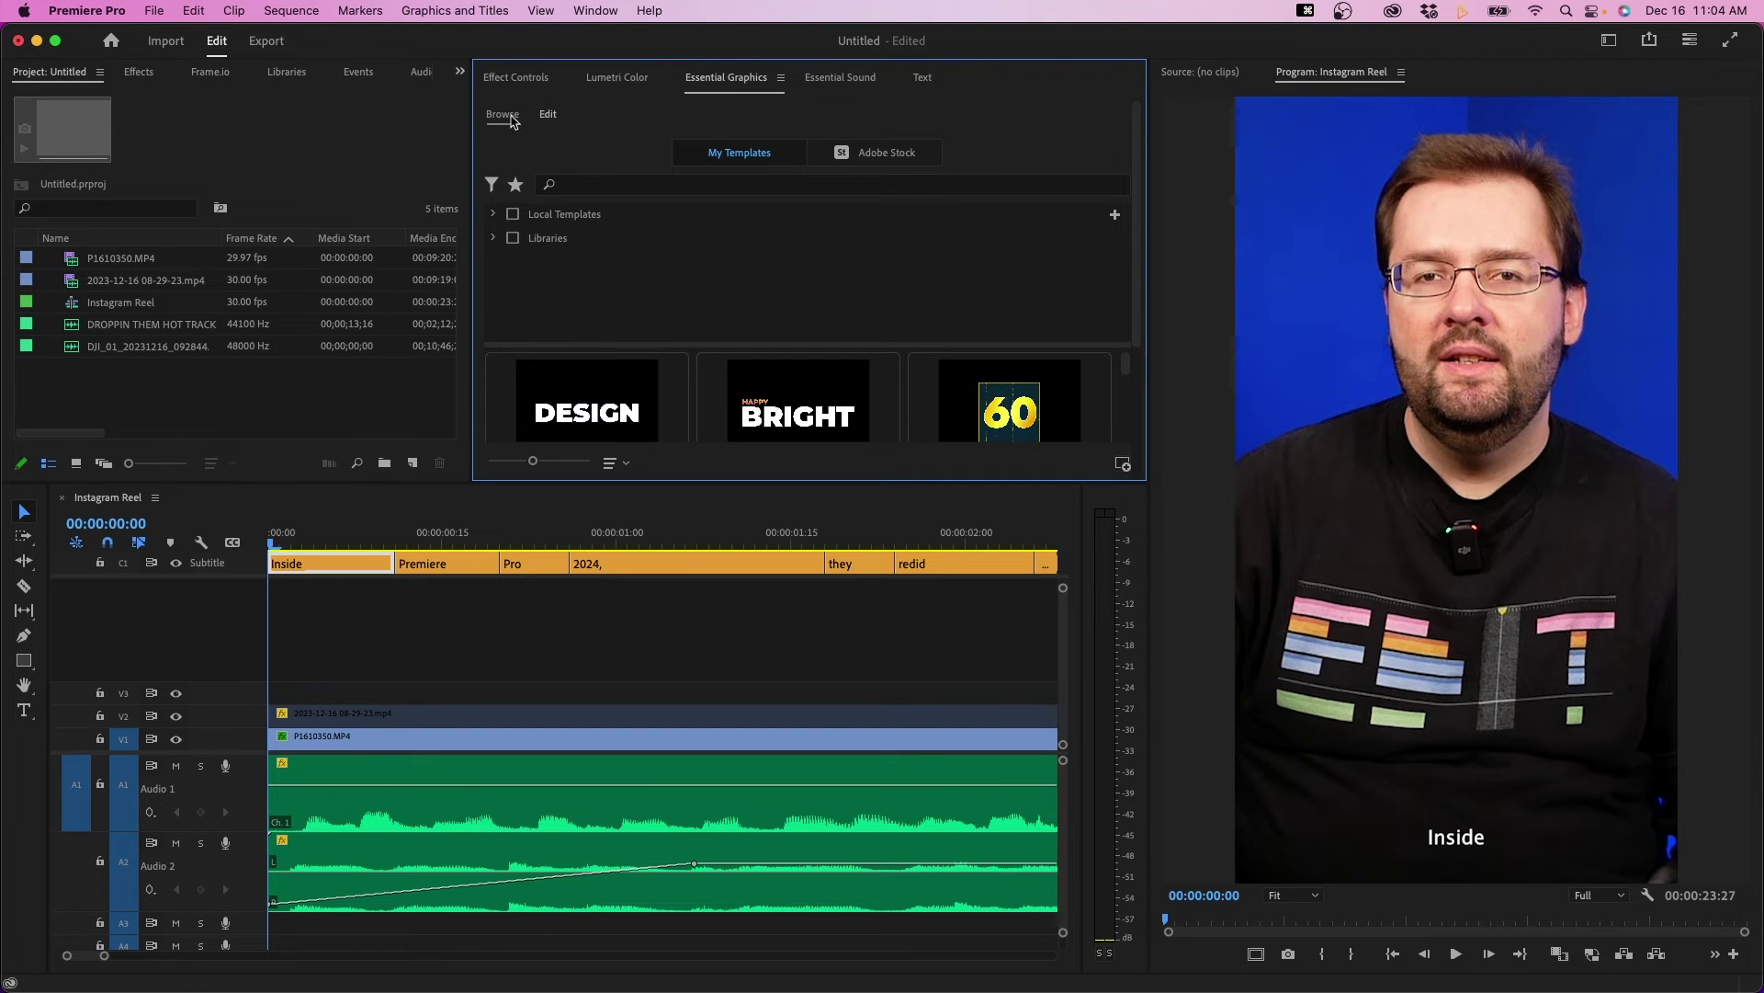
pyautogui.click(548, 115)
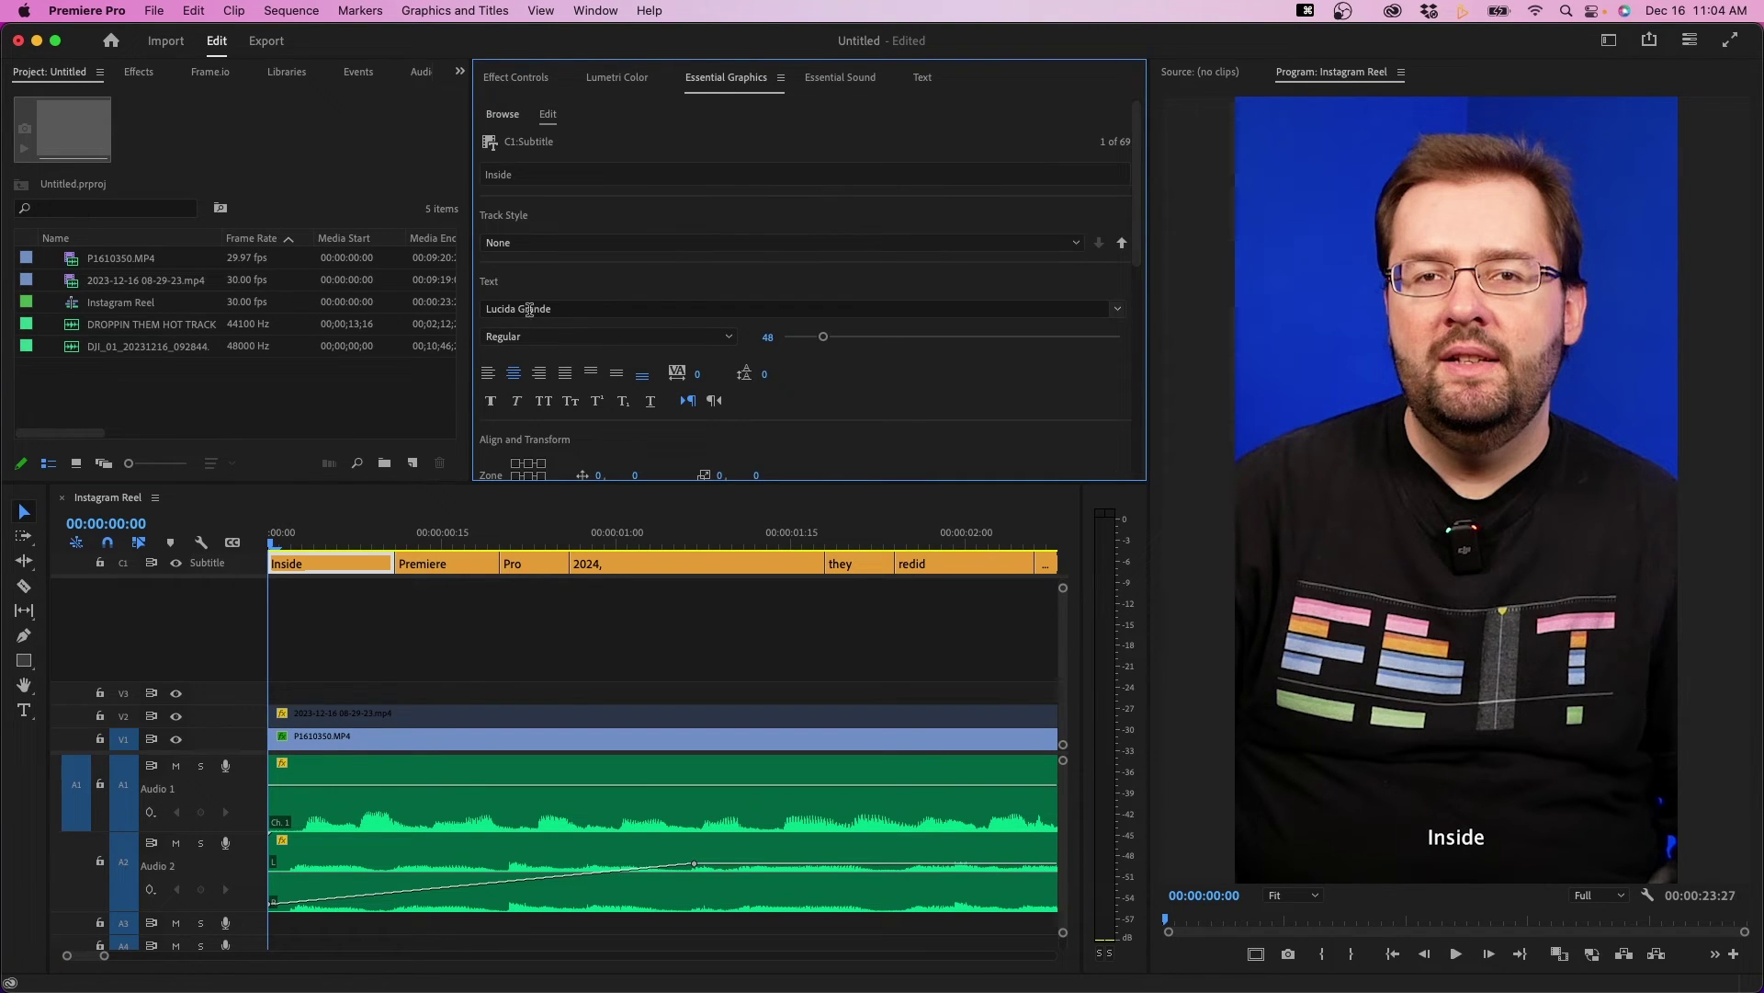
pyautogui.click(560, 306)
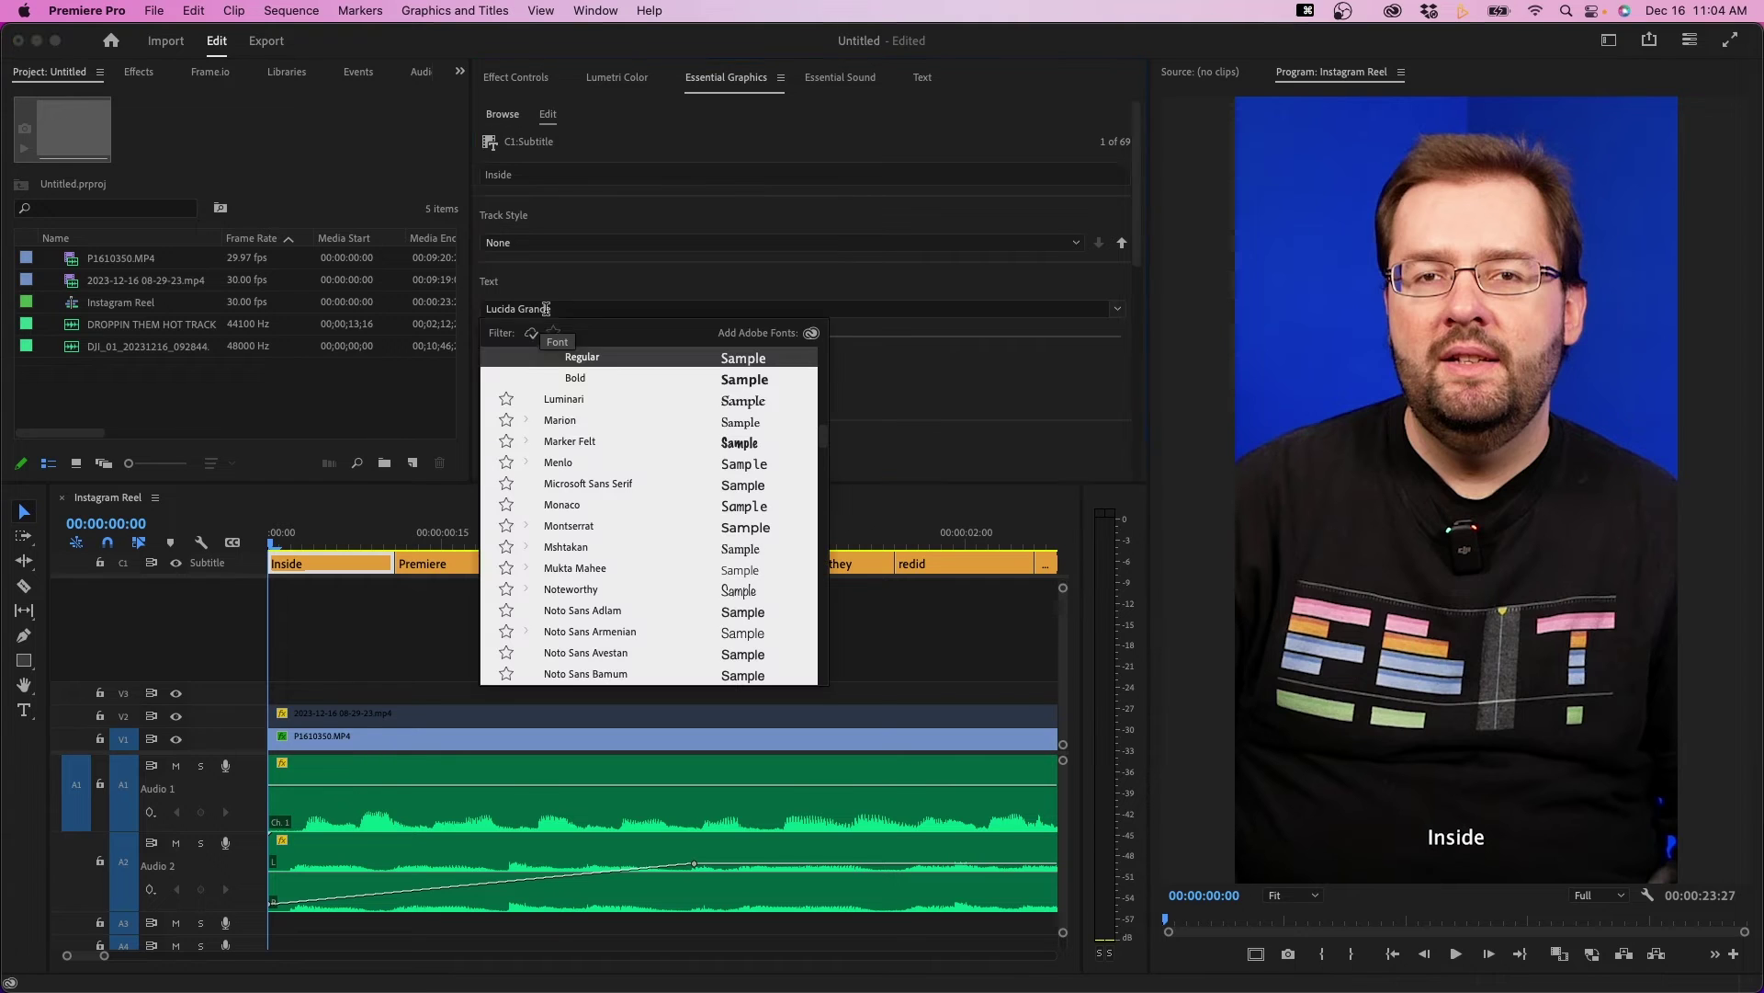
pyautogui.write('imp')
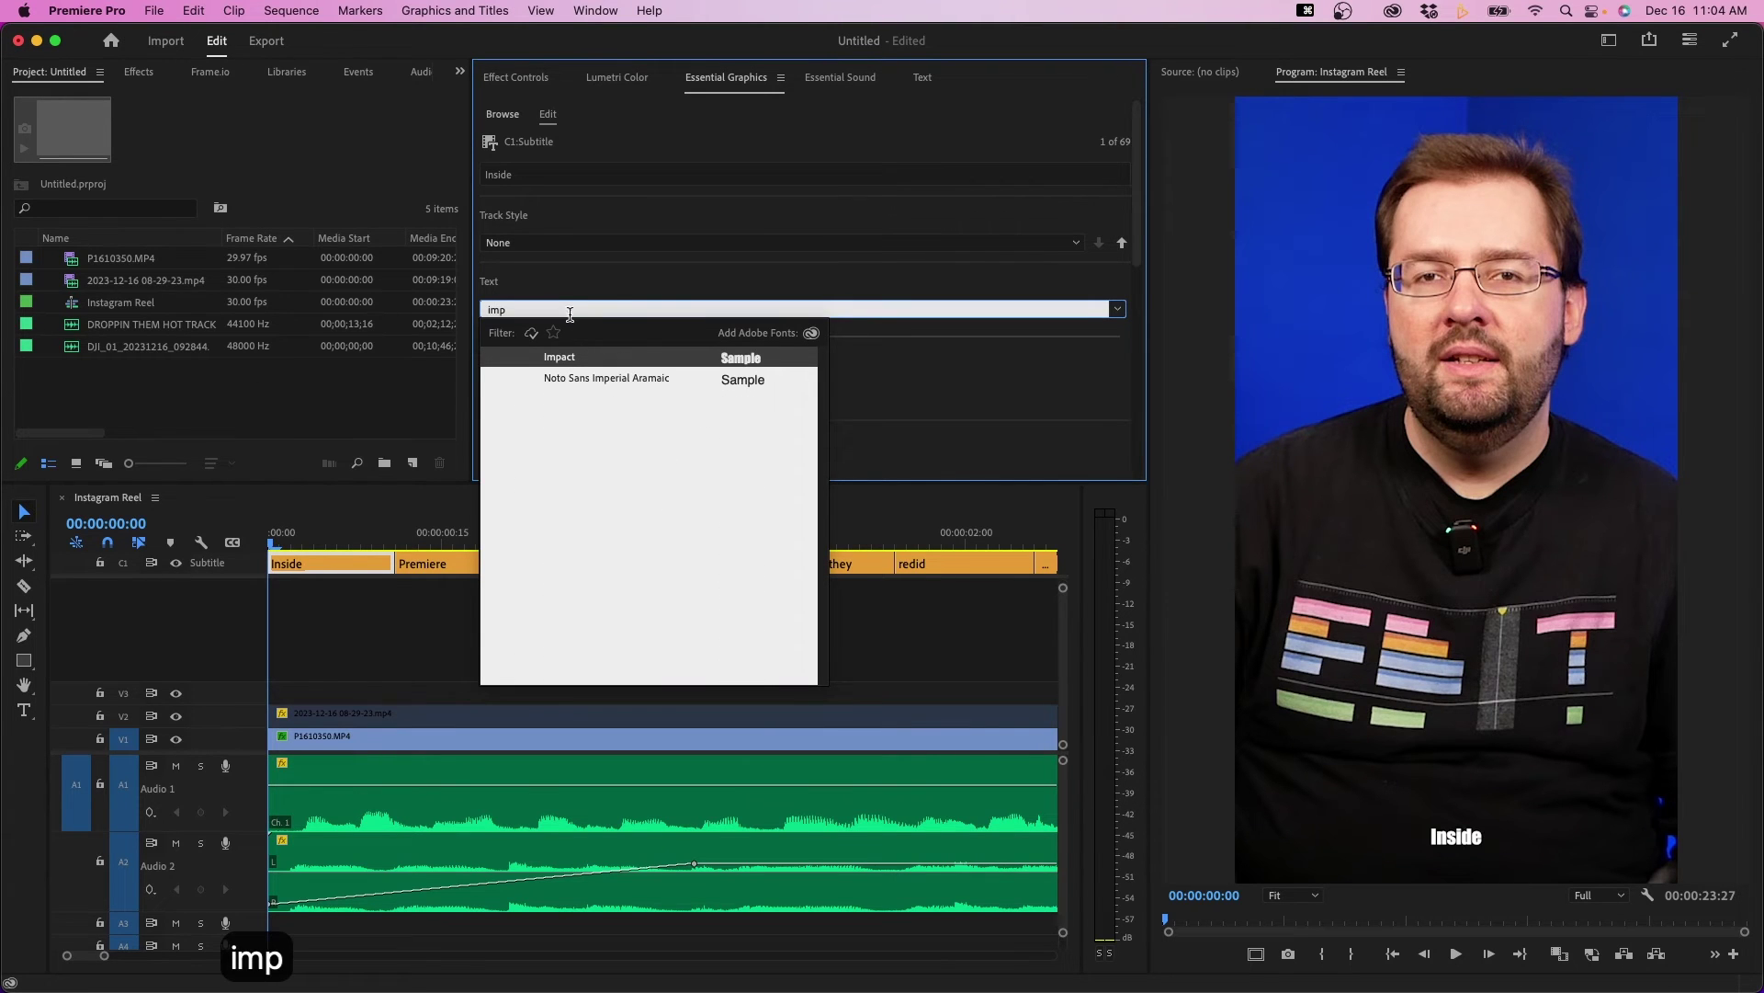
pyautogui.click(574, 361)
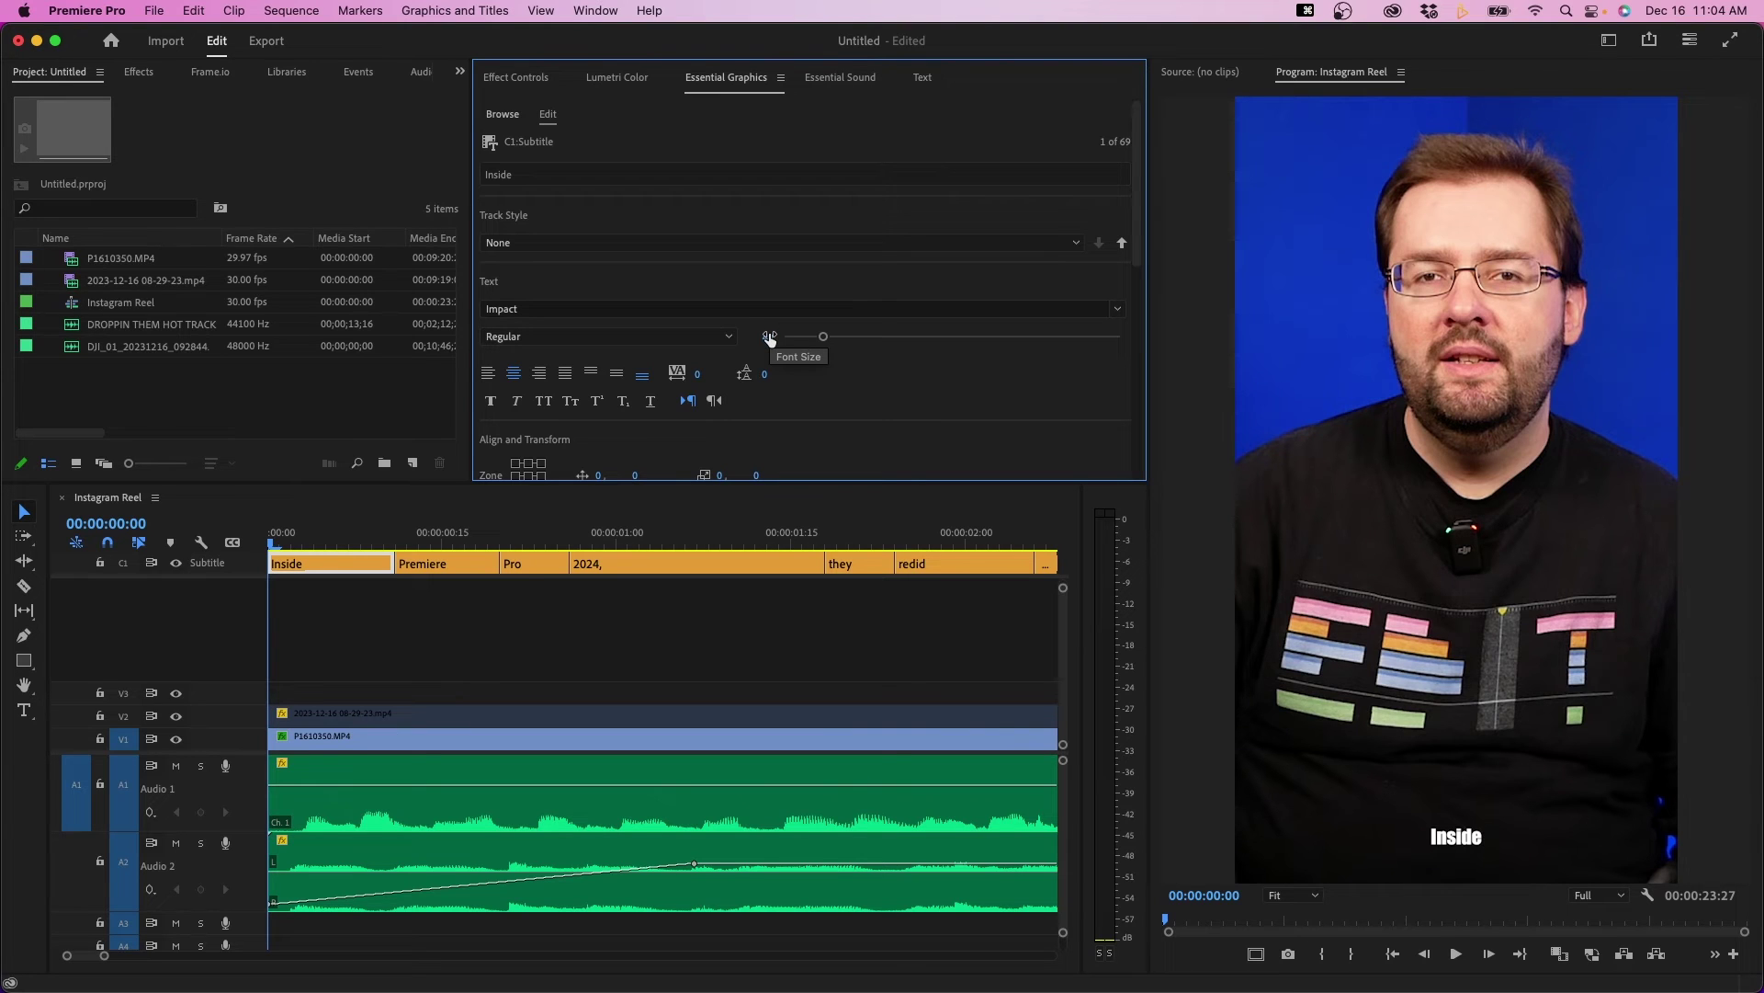
pyautogui.click(759, 337)
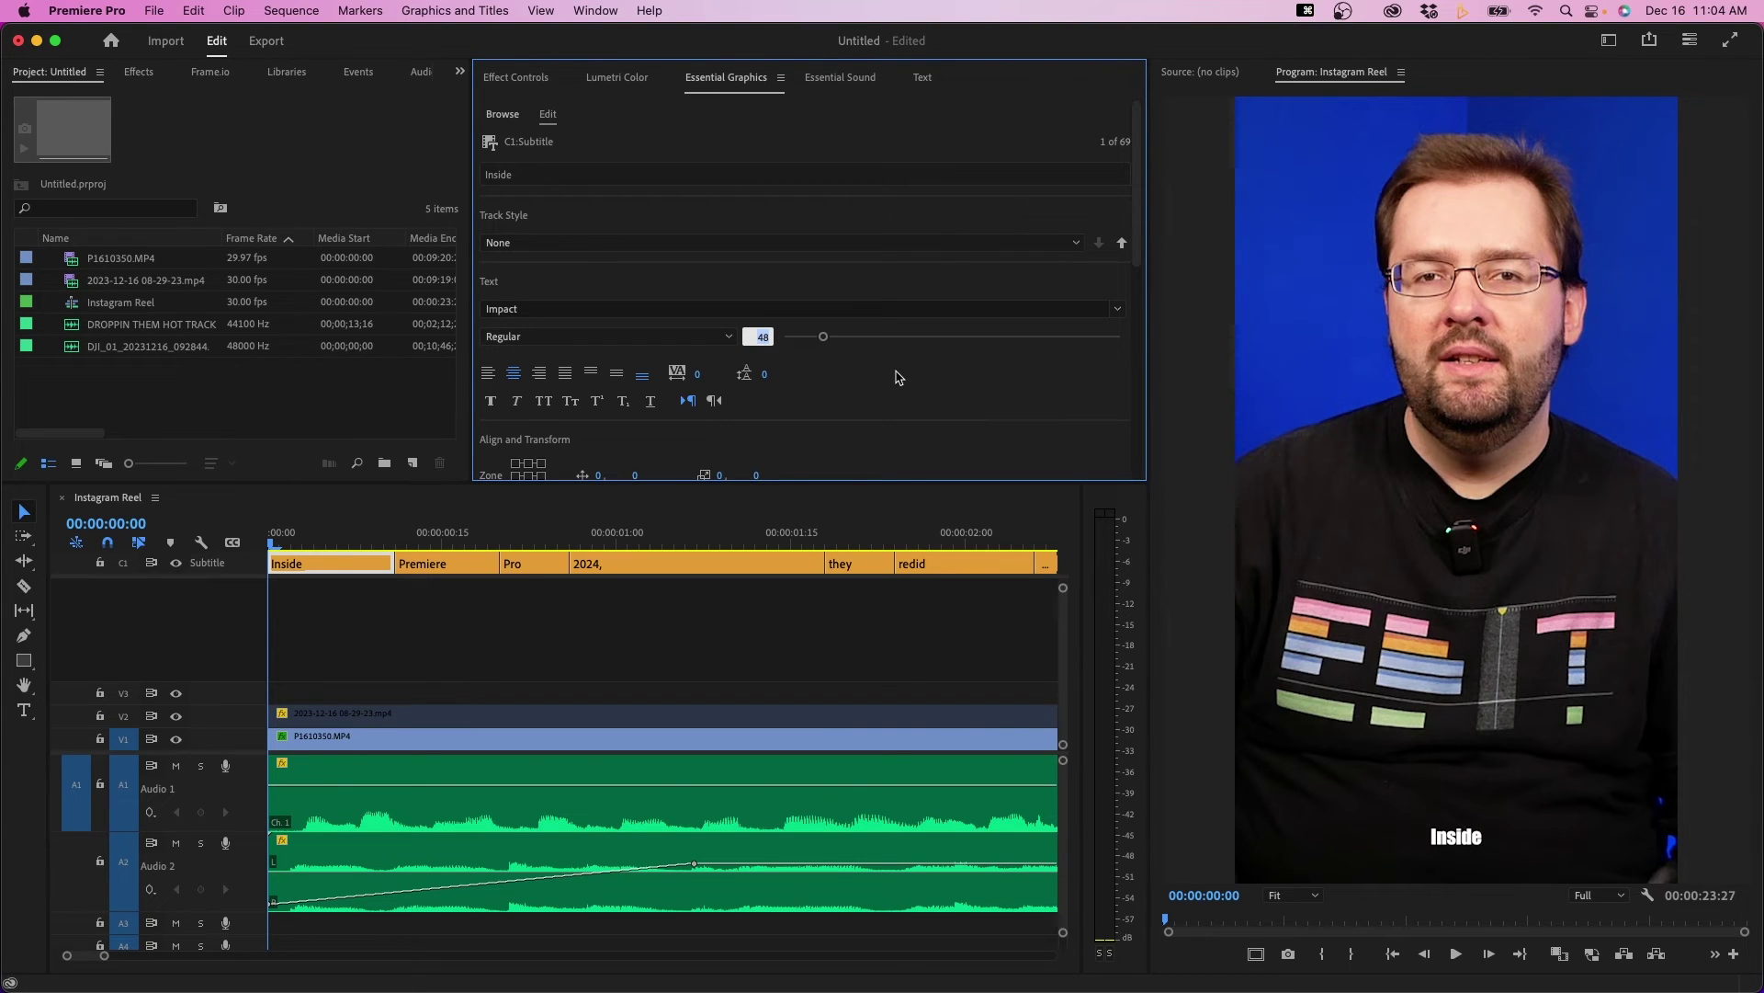
pyautogui.write('76')
pyautogui.press('Return')
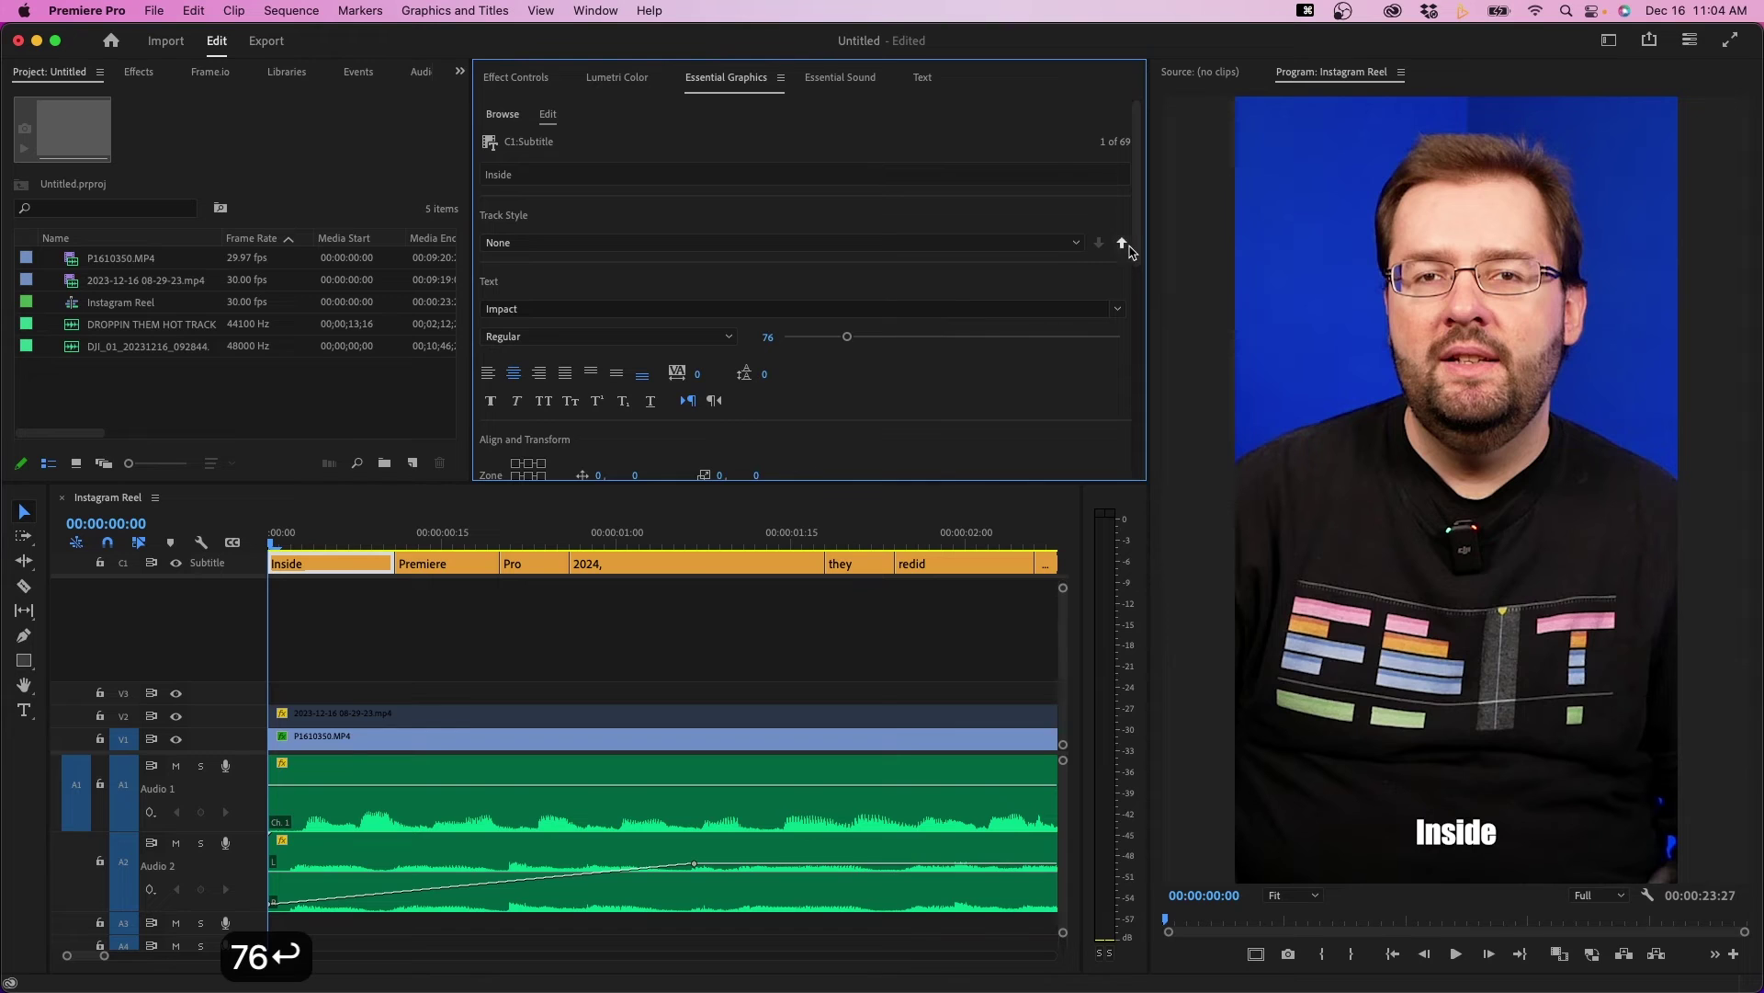
# Add a black (000000) stroke to the first caption's text.
pyautogui.moveTo(1132, 250); pyautogui.dragTo(1143, 434)
pyautogui.click(496, 348)
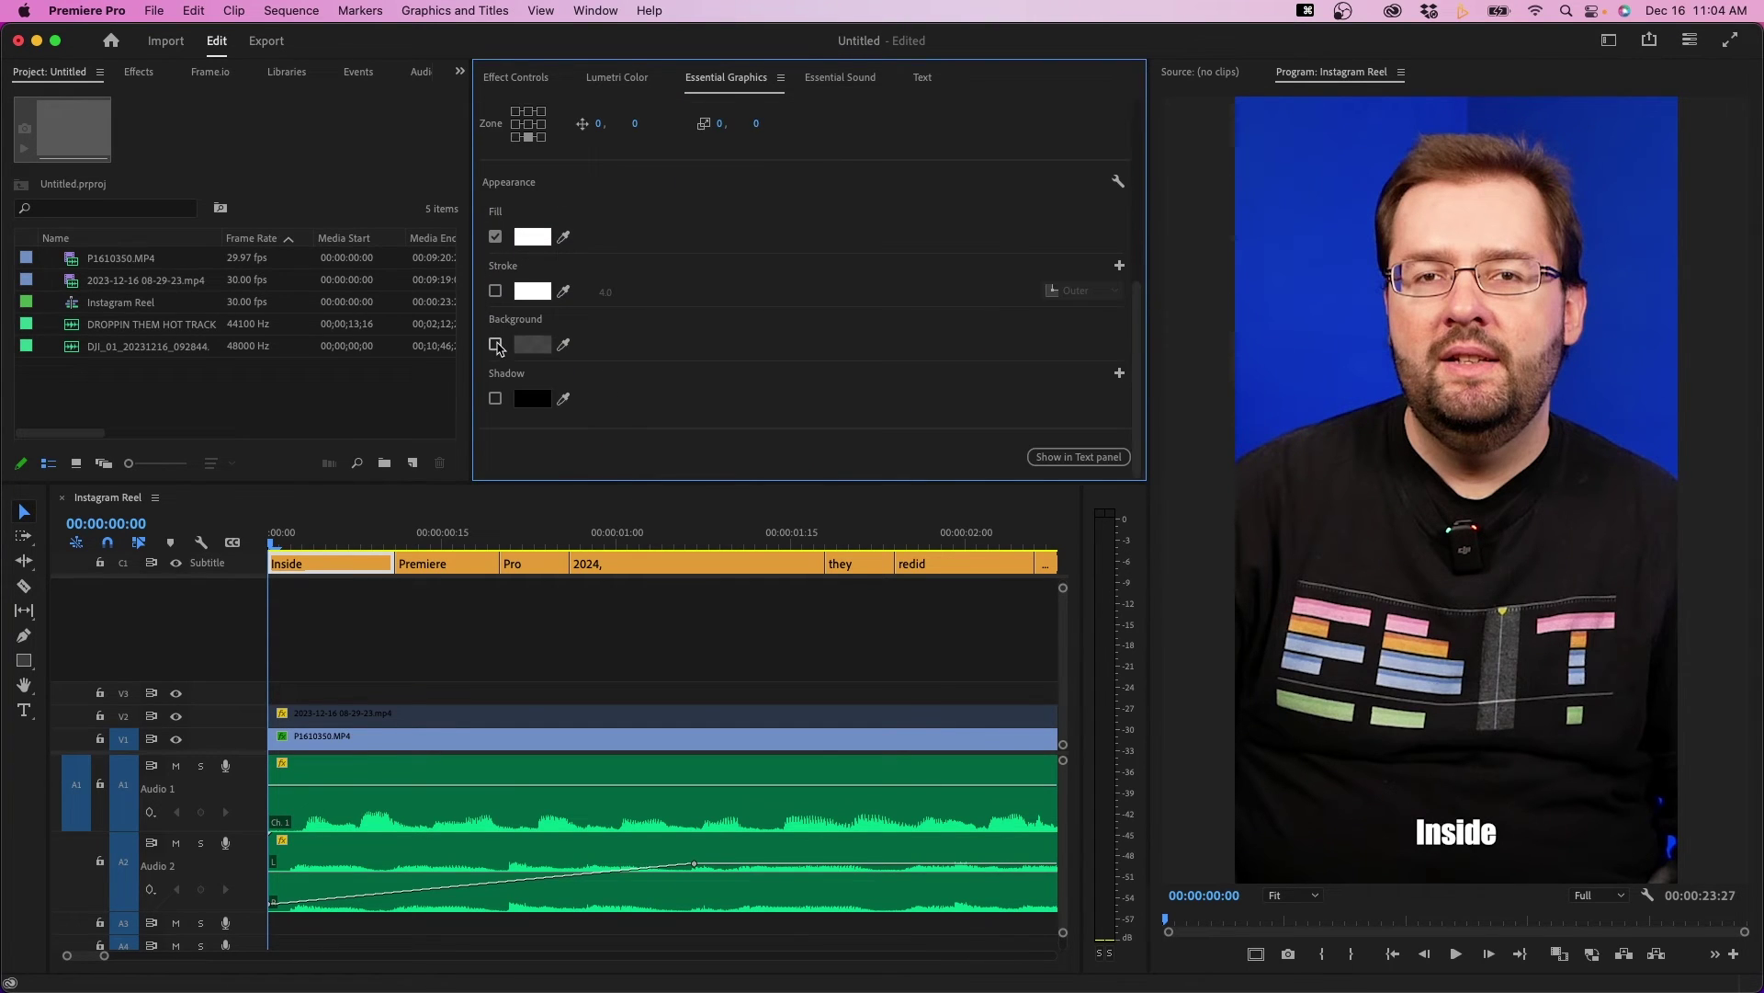
pyautogui.click(495, 292)
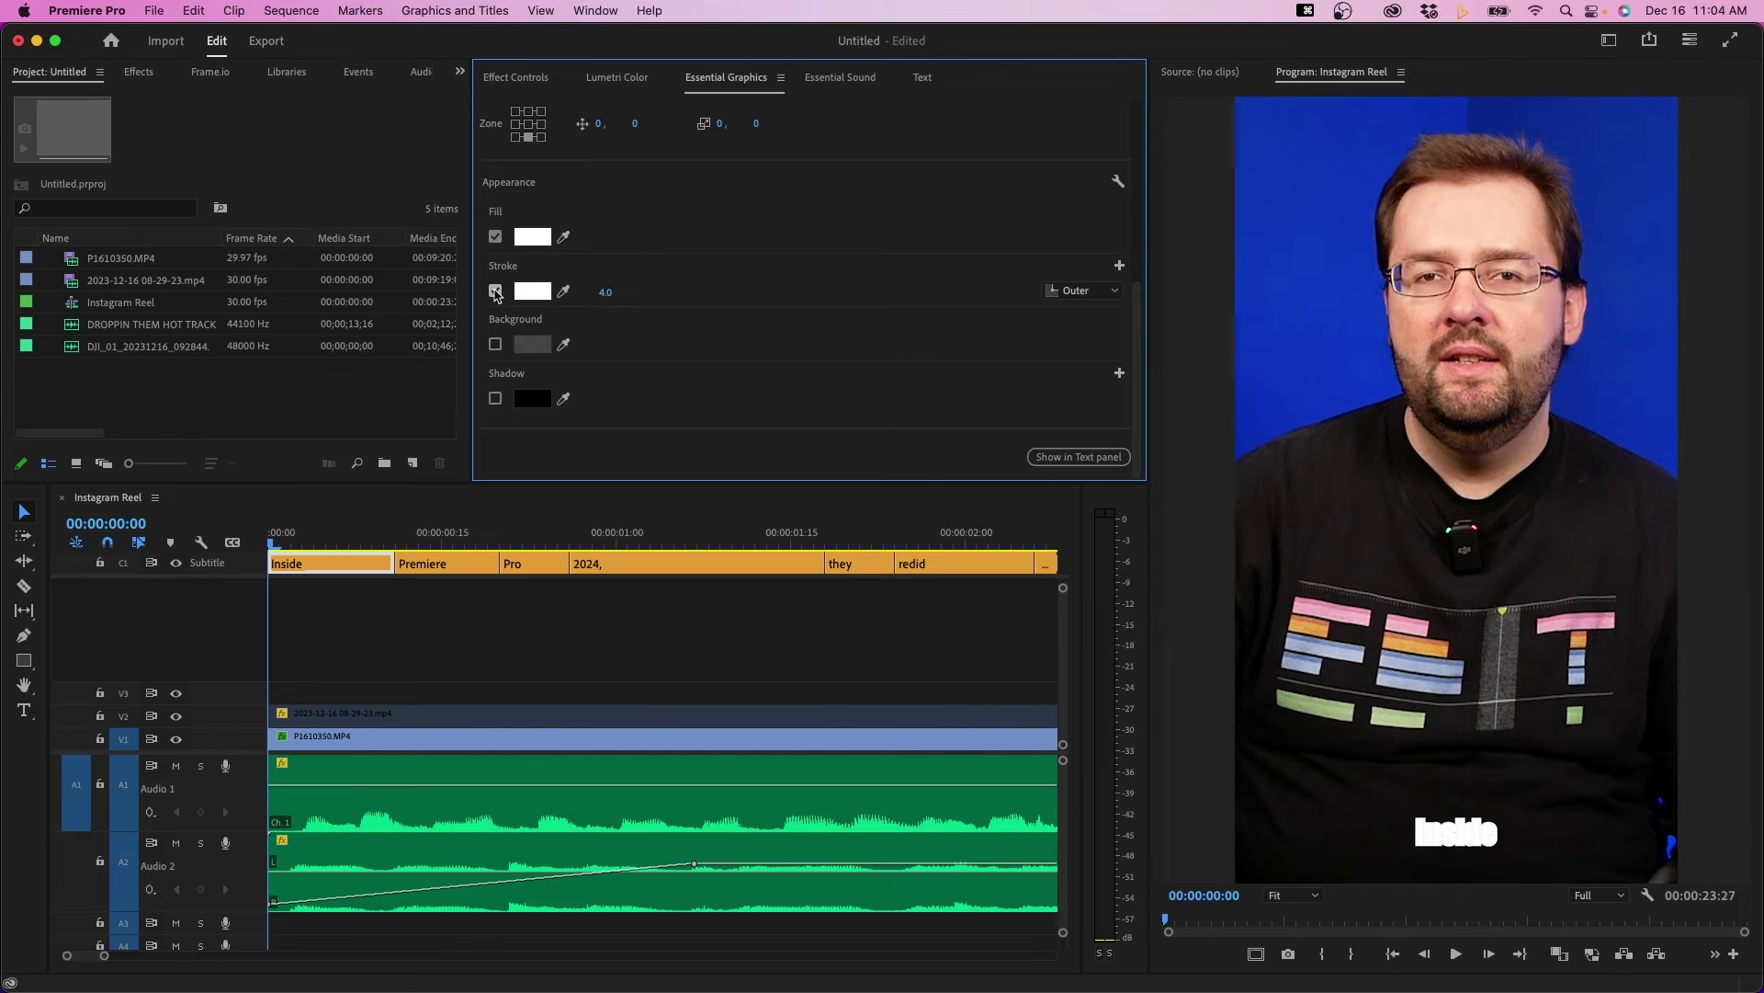
pyautogui.click(532, 291)
pyautogui.click(725, 470)
pyautogui.moveTo(724, 470); pyautogui.dragTo(635, 347)
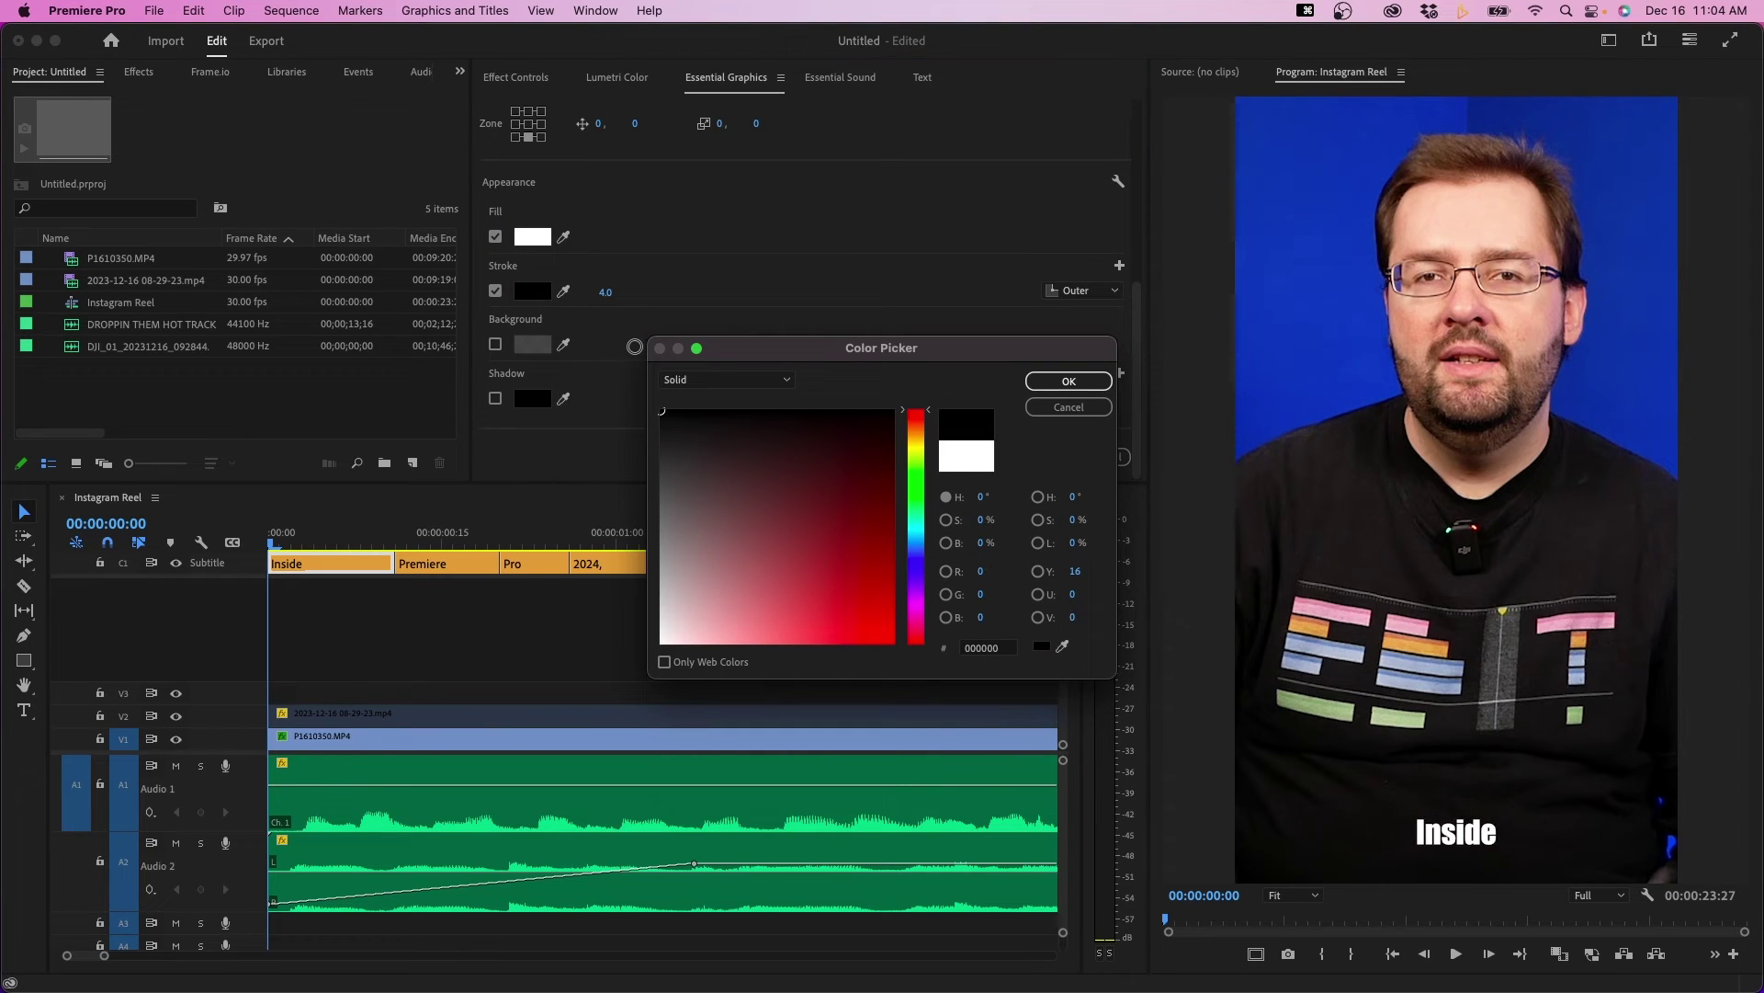
pyautogui.click(1071, 382)
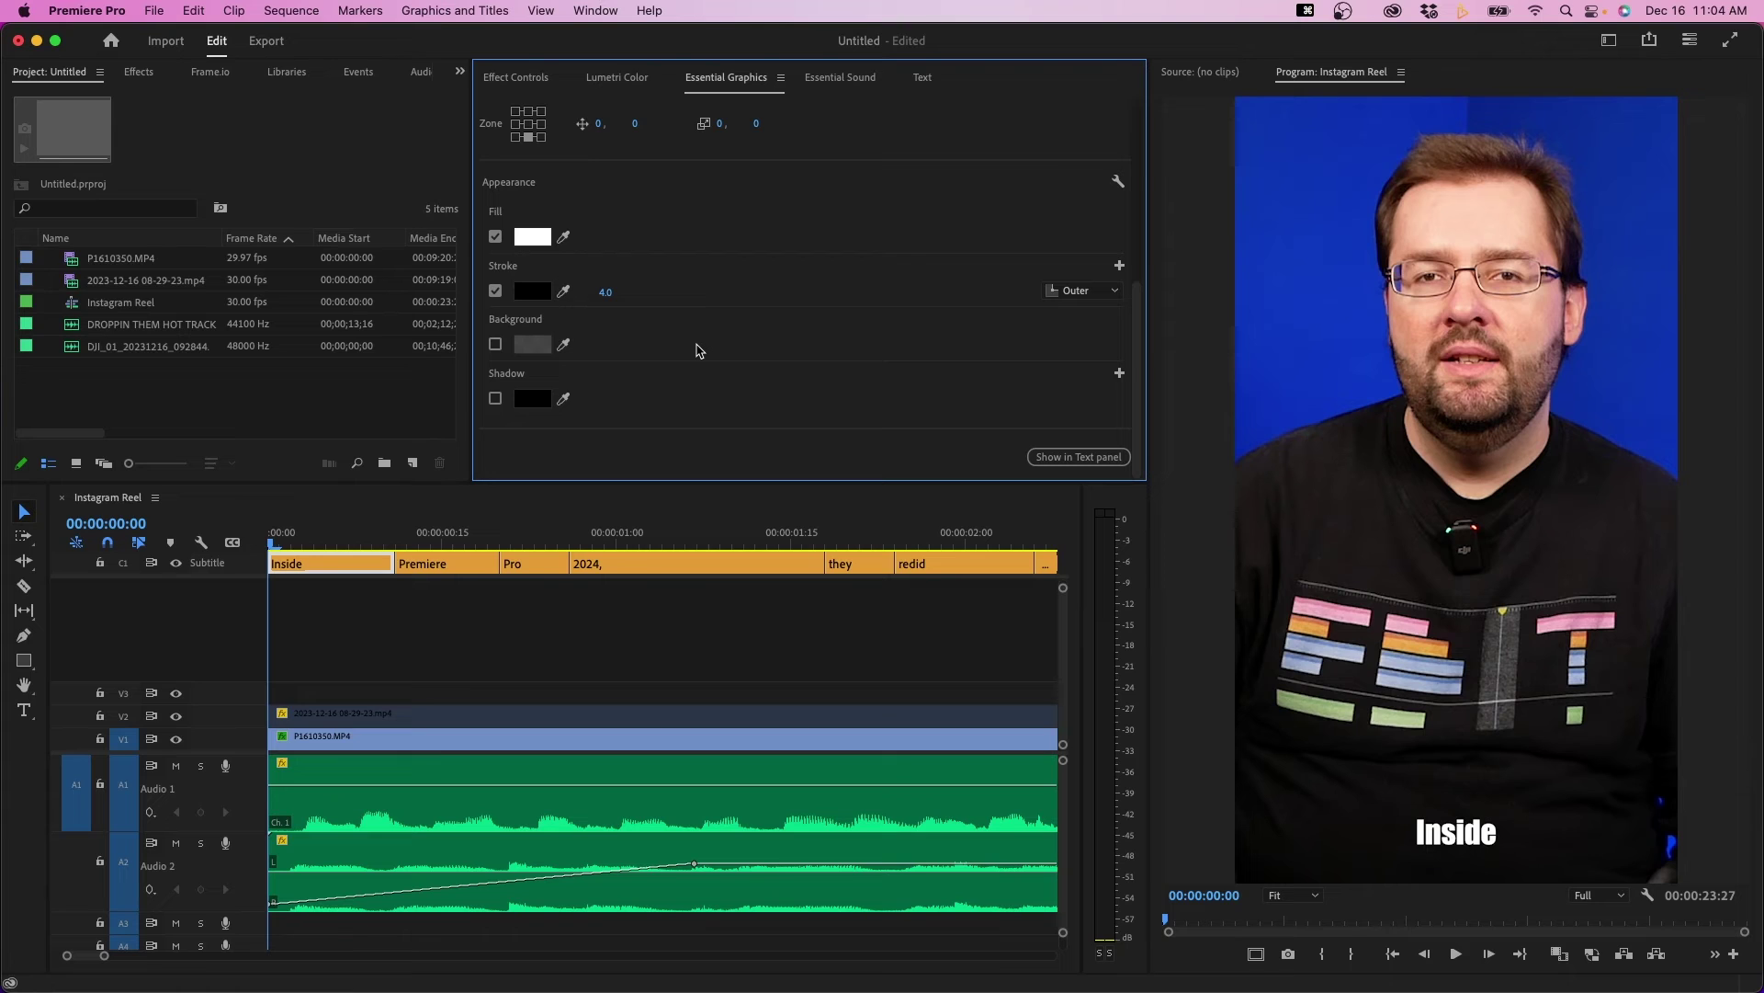
# Push the first caption's style attributes to all captions on the track.
pyautogui.moveTo(1141, 336); pyautogui.dragTo(1145, 161)
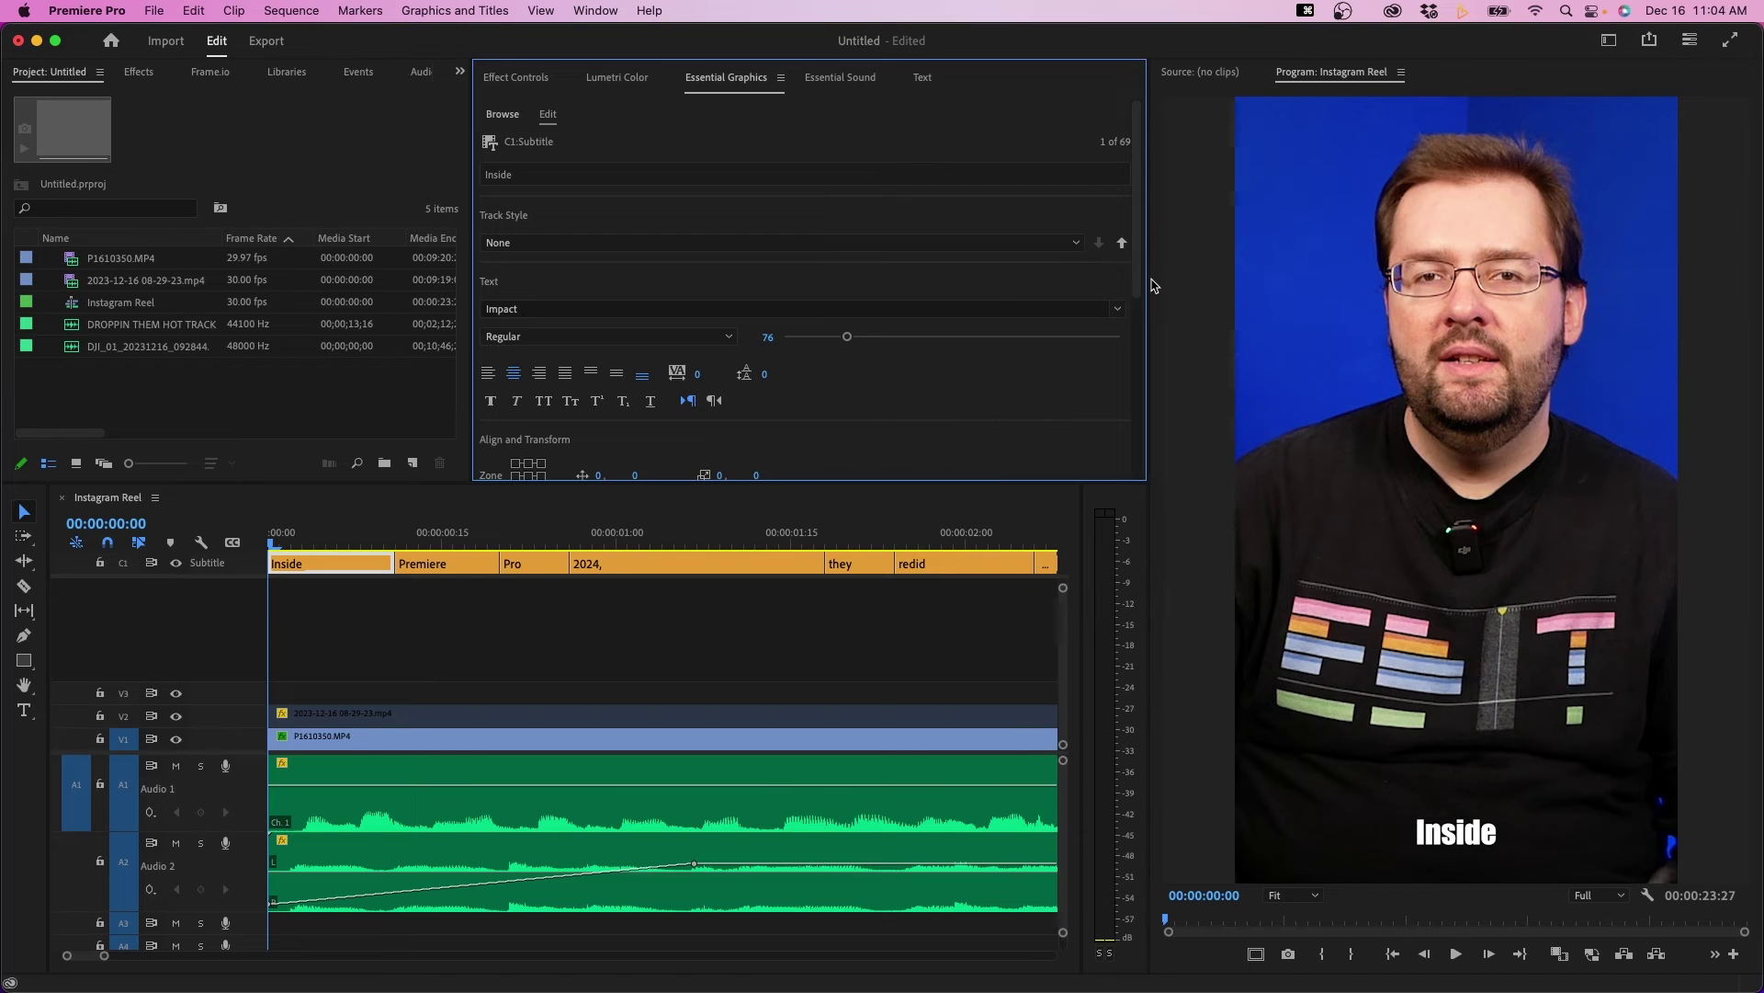
pyautogui.click(1123, 244)
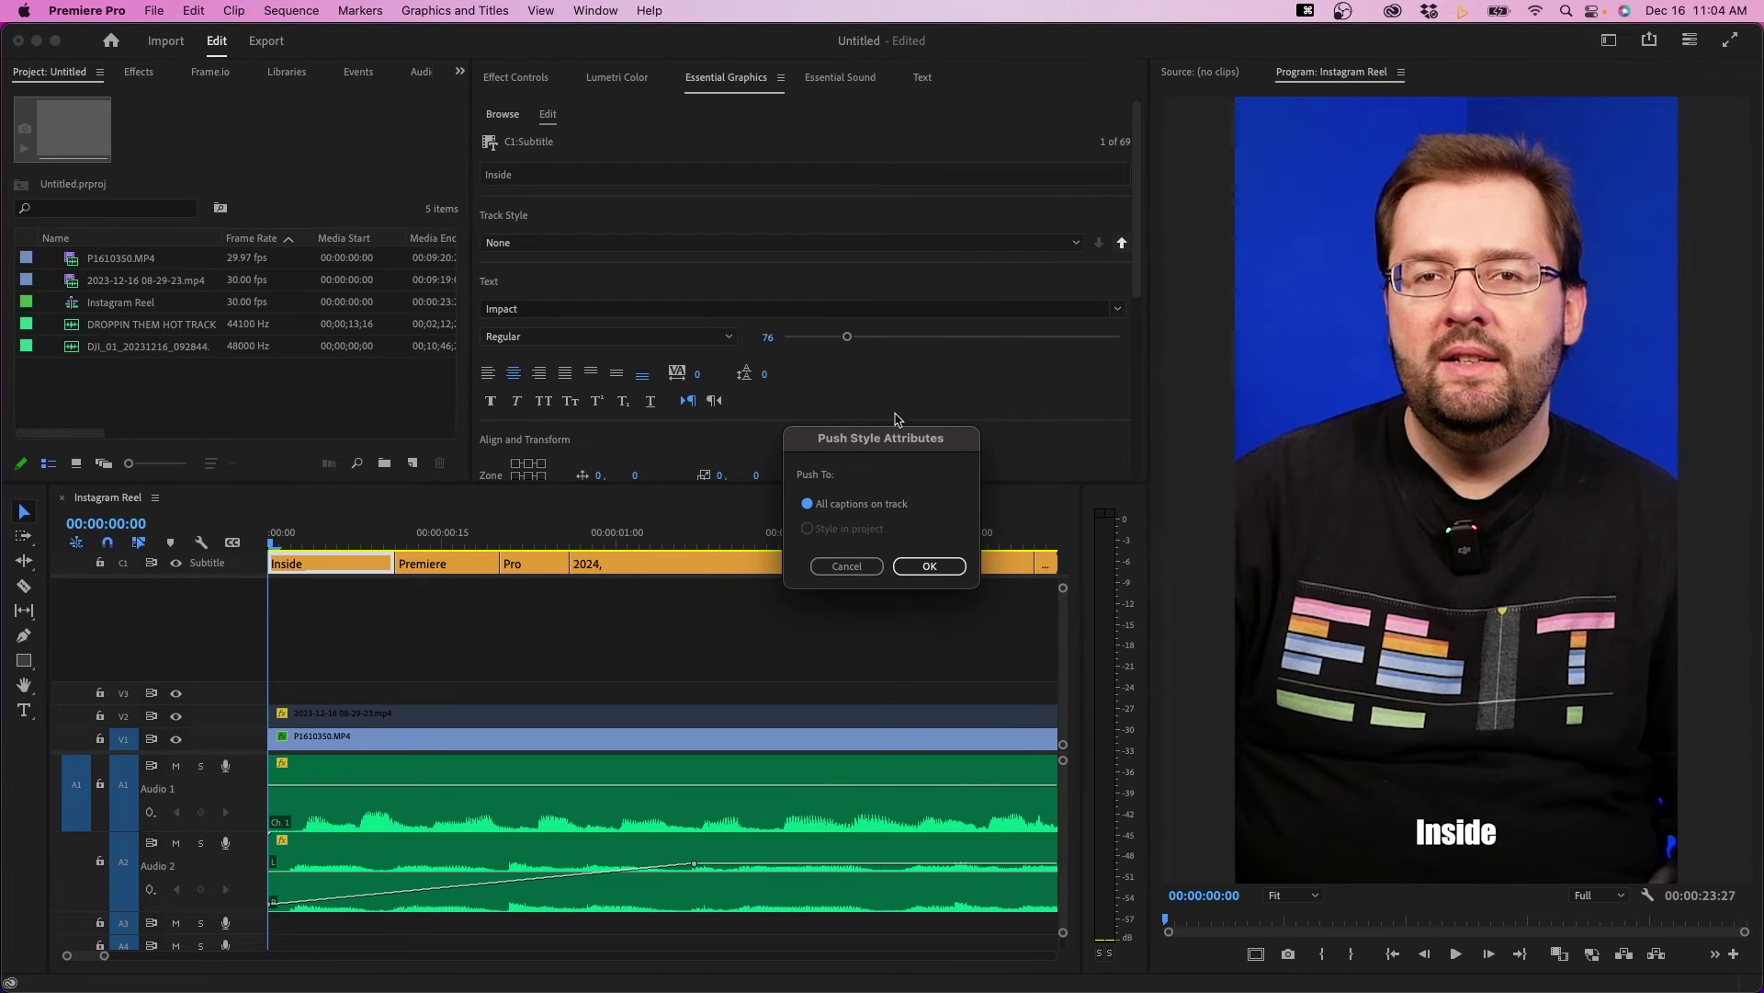
pyautogui.moveTo(873, 442); pyautogui.dragTo(847, 293)
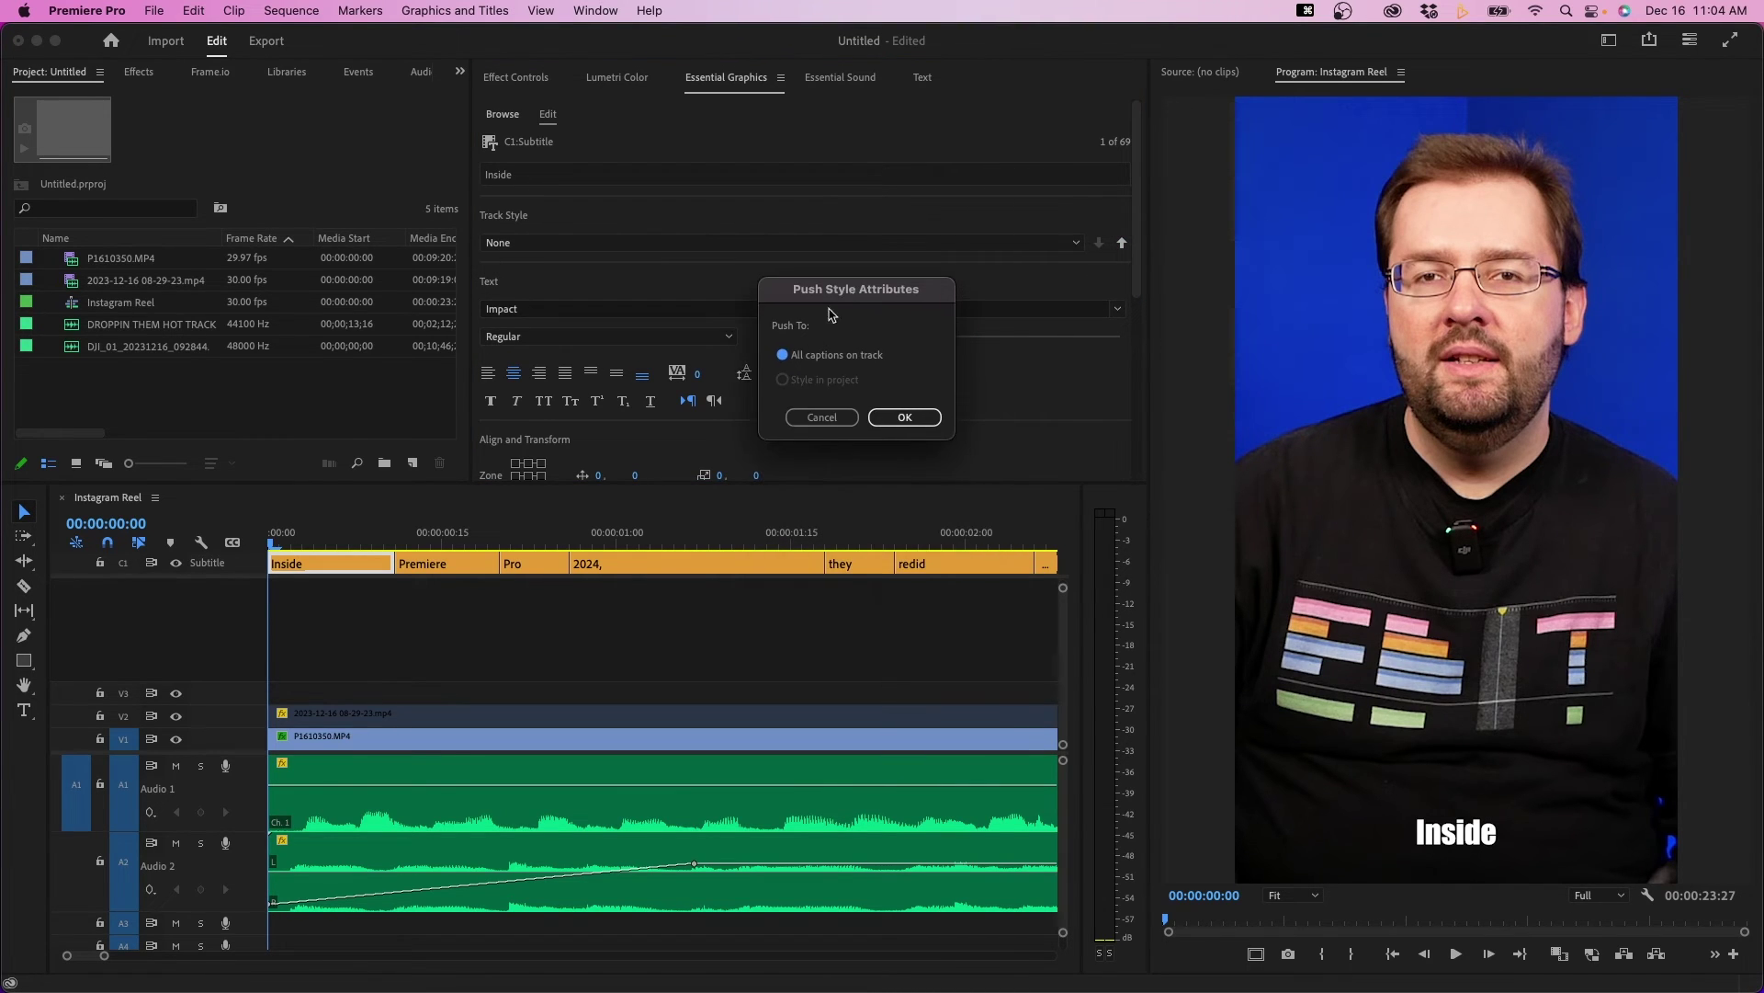
pyautogui.click(905, 416)
# Play back the opening words to check the caption styling and return the playhead to the start.
pyautogui.click(349, 532)
pyautogui.press('space')
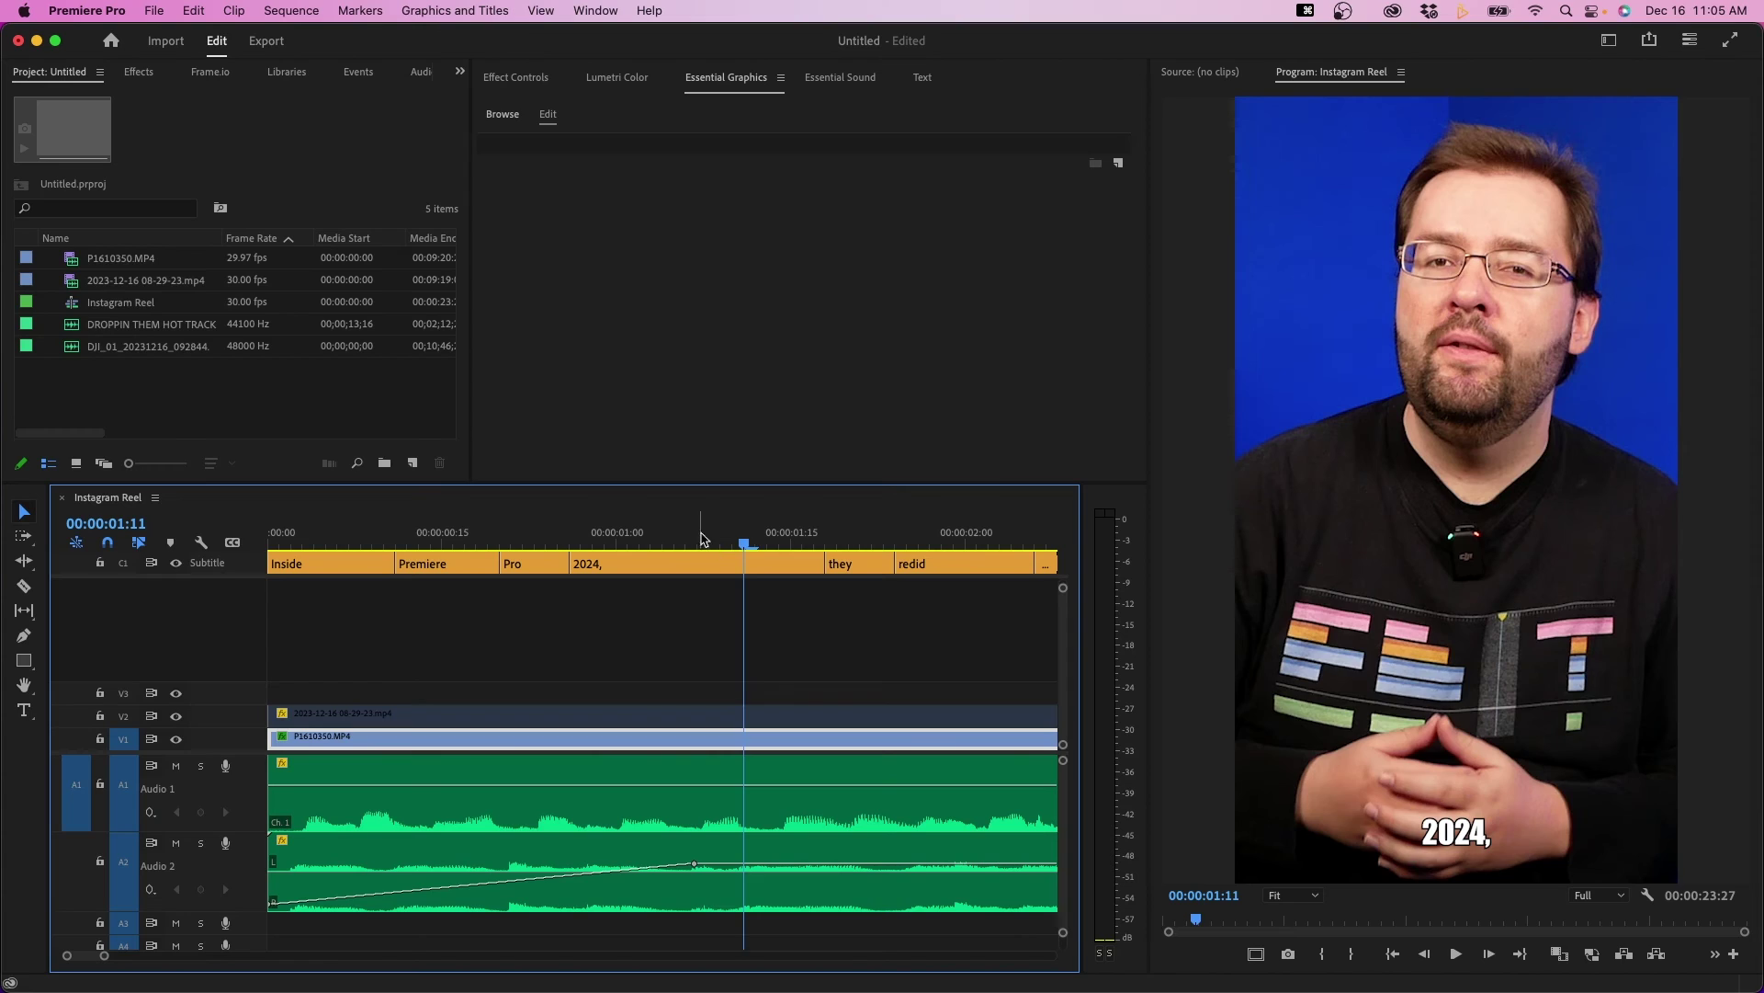
pyautogui.moveTo(687, 533); pyautogui.dragTo(273, 535)
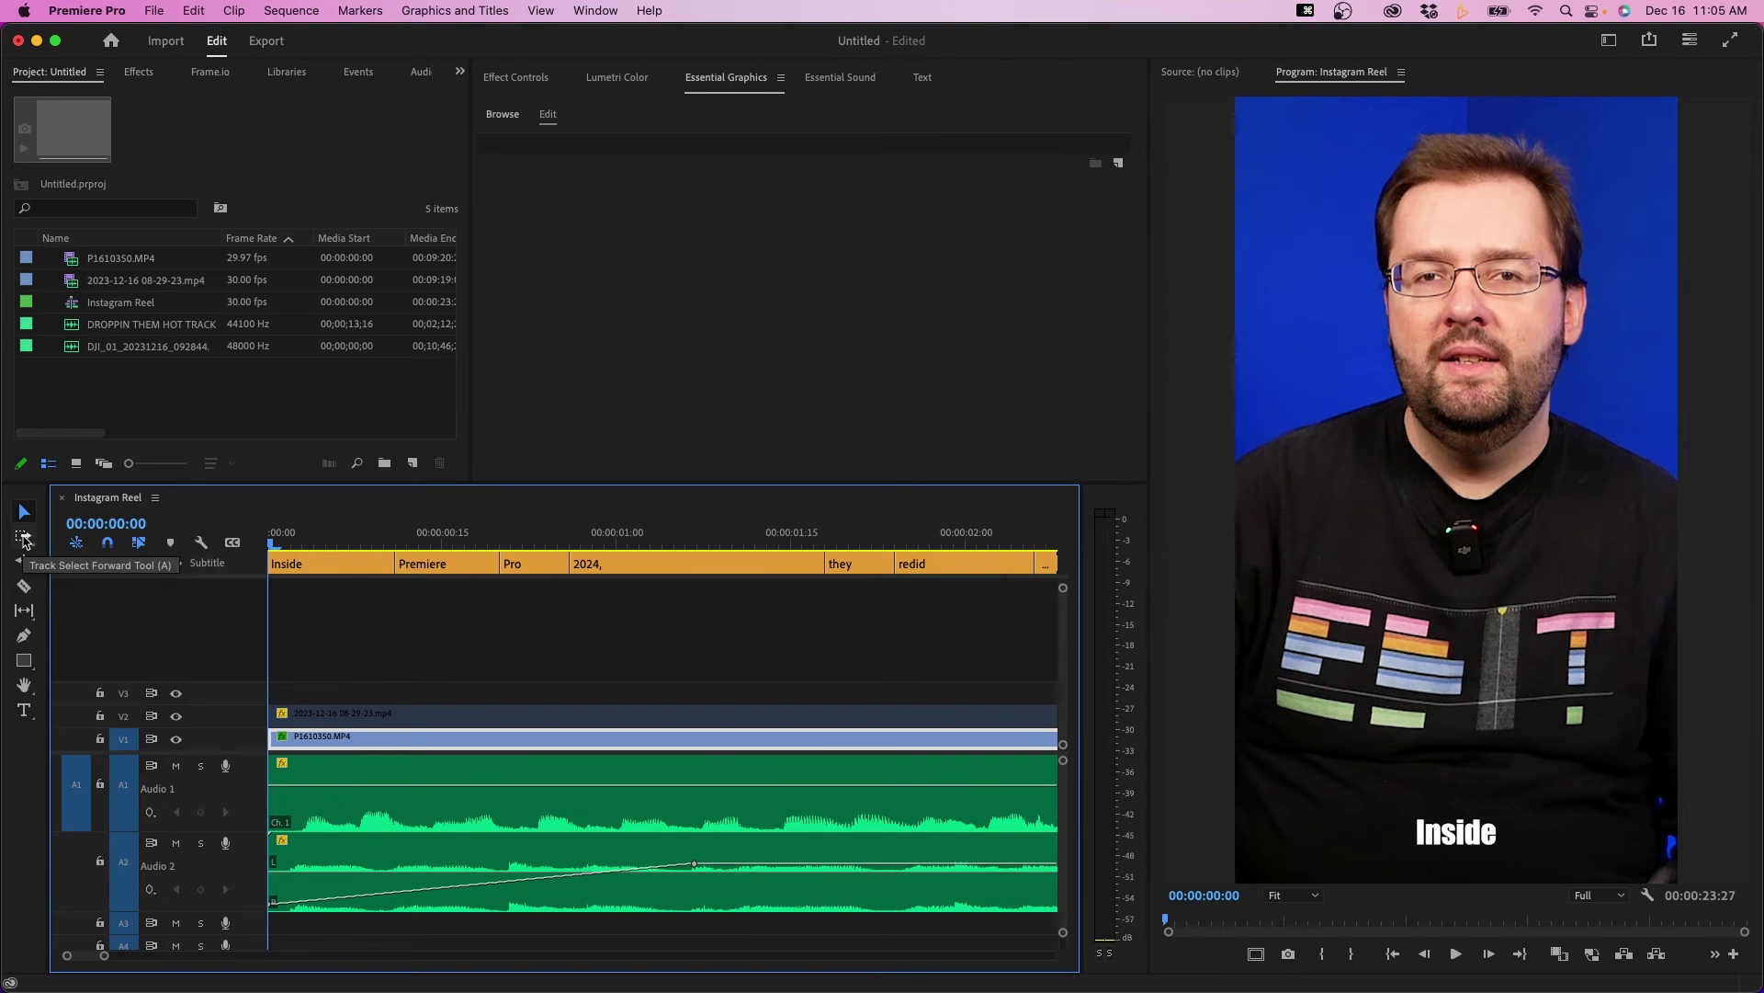
# Select all captions on the subtitle track alone, from "Inside" onward, with the Track Select Forward tool.
pyautogui.click(23, 539)
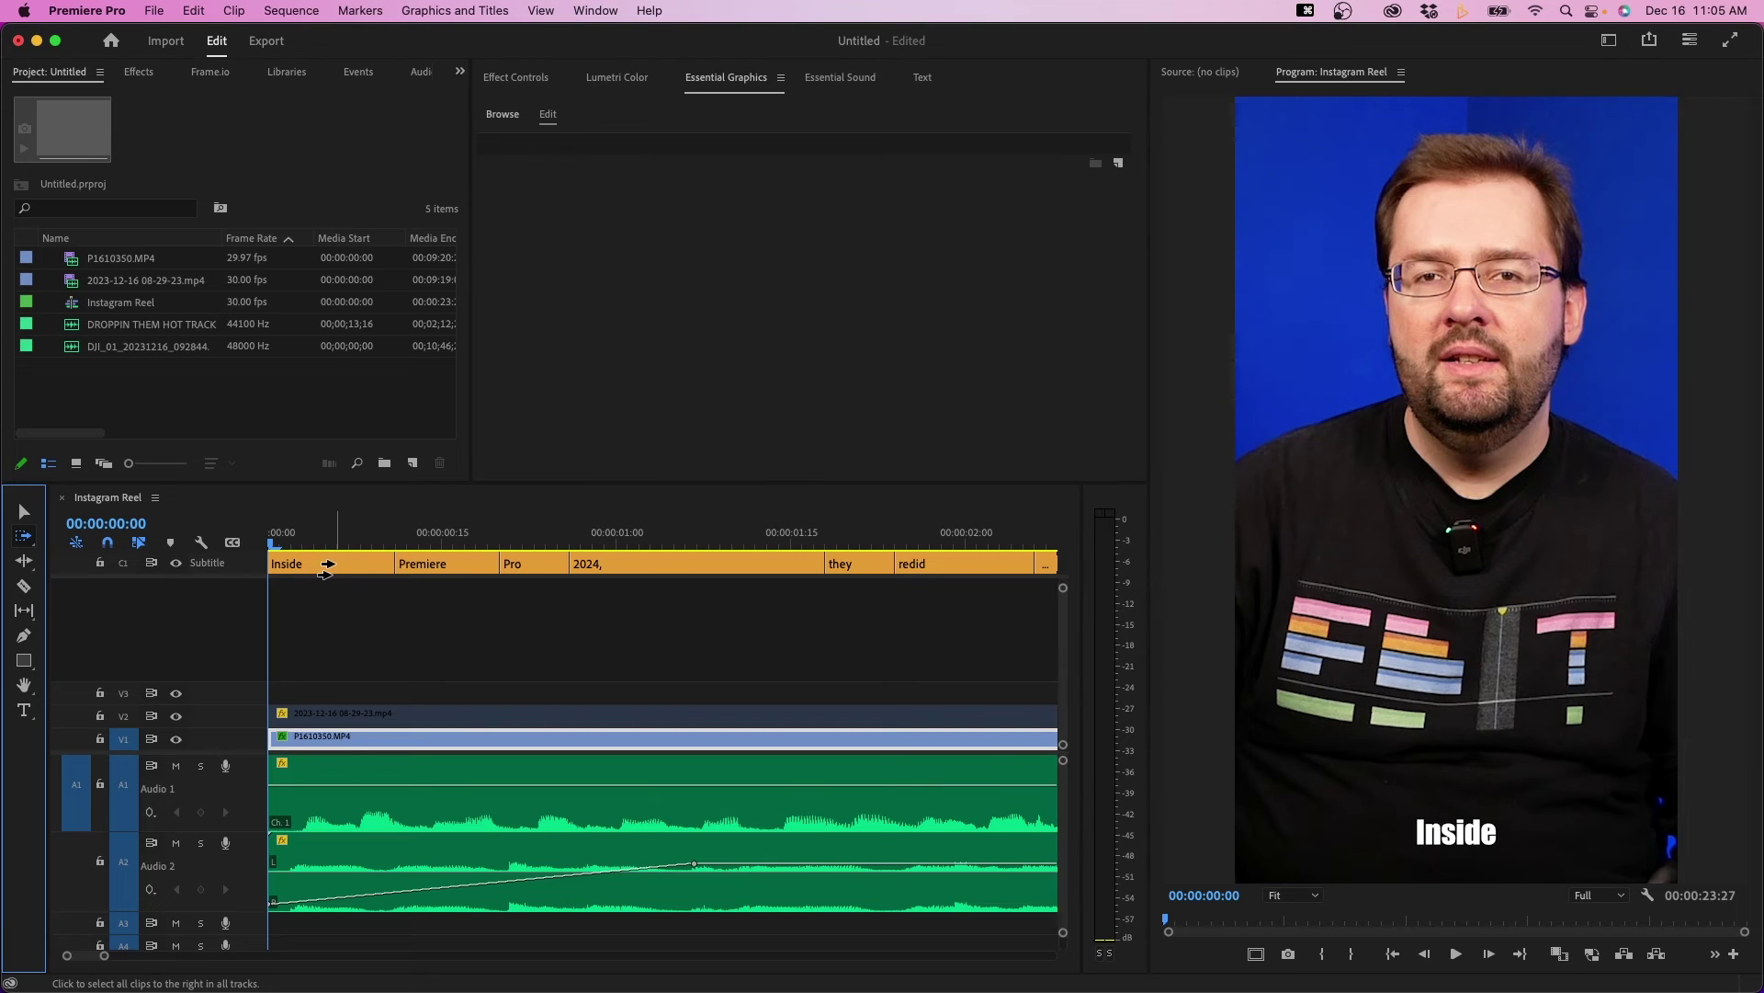
pyautogui.click(322, 569)
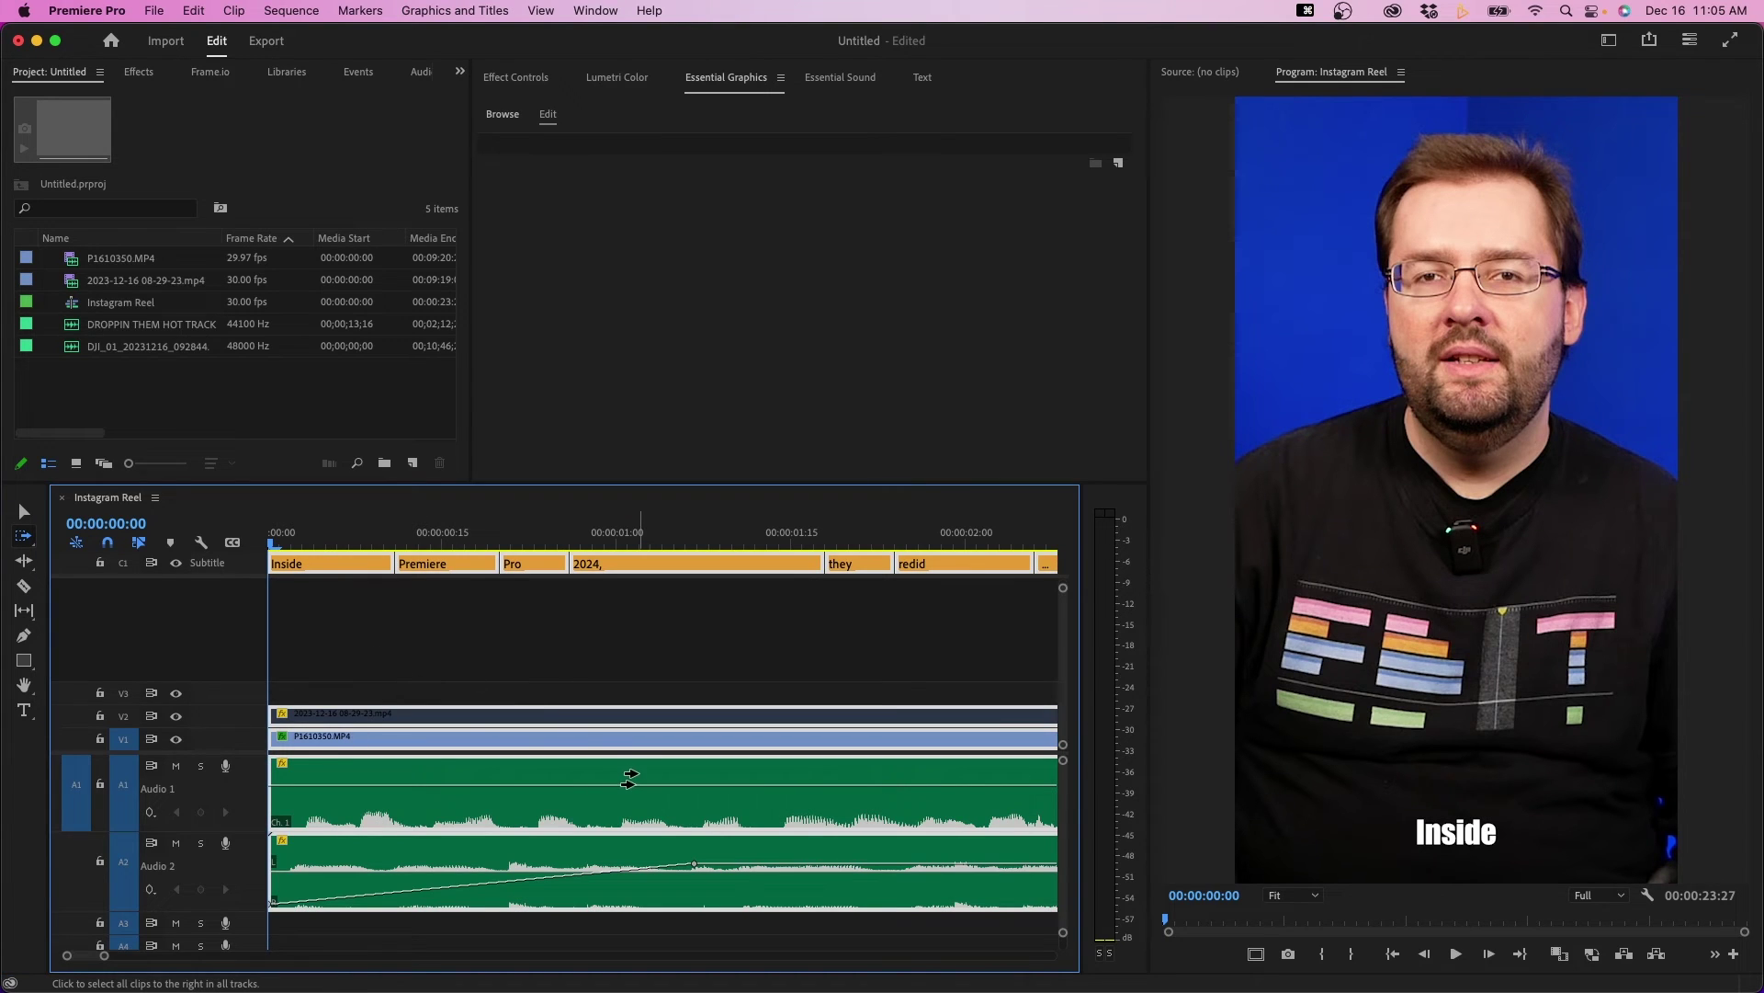
pyautogui.click(494, 647)
pyautogui.click(628, 566)
pyautogui.click(455, 563)
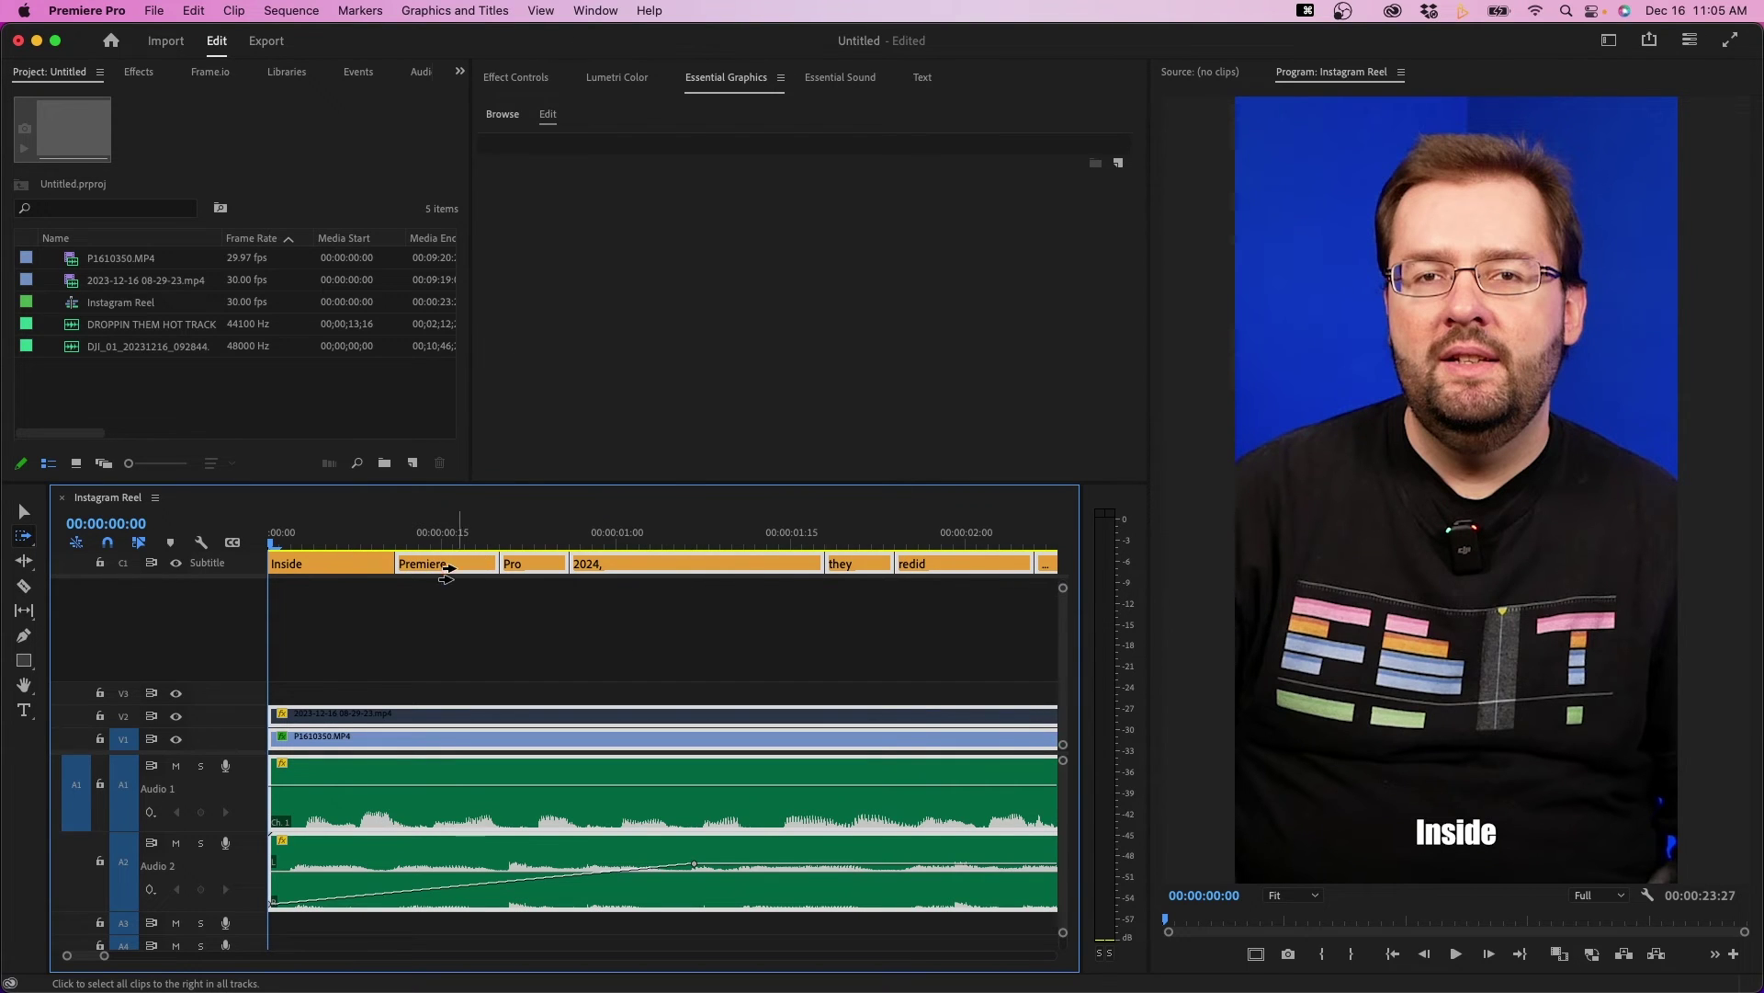
pyautogui.click(349, 563)
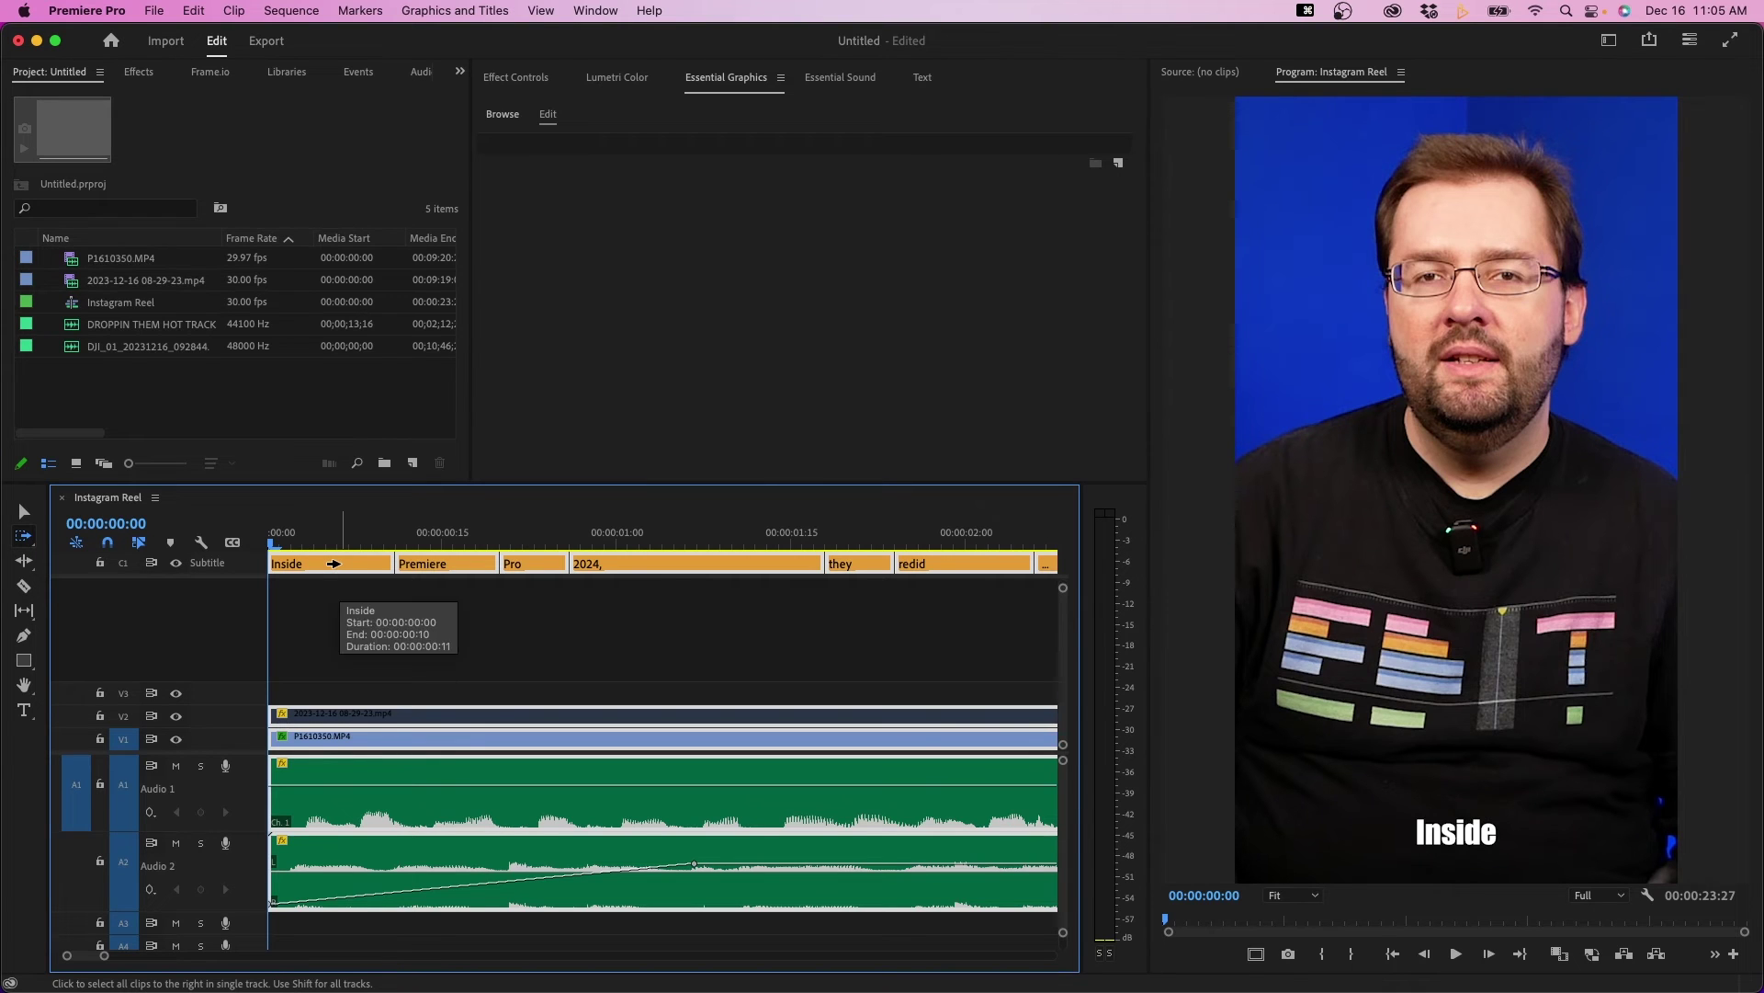
pyautogui.click(332, 560)
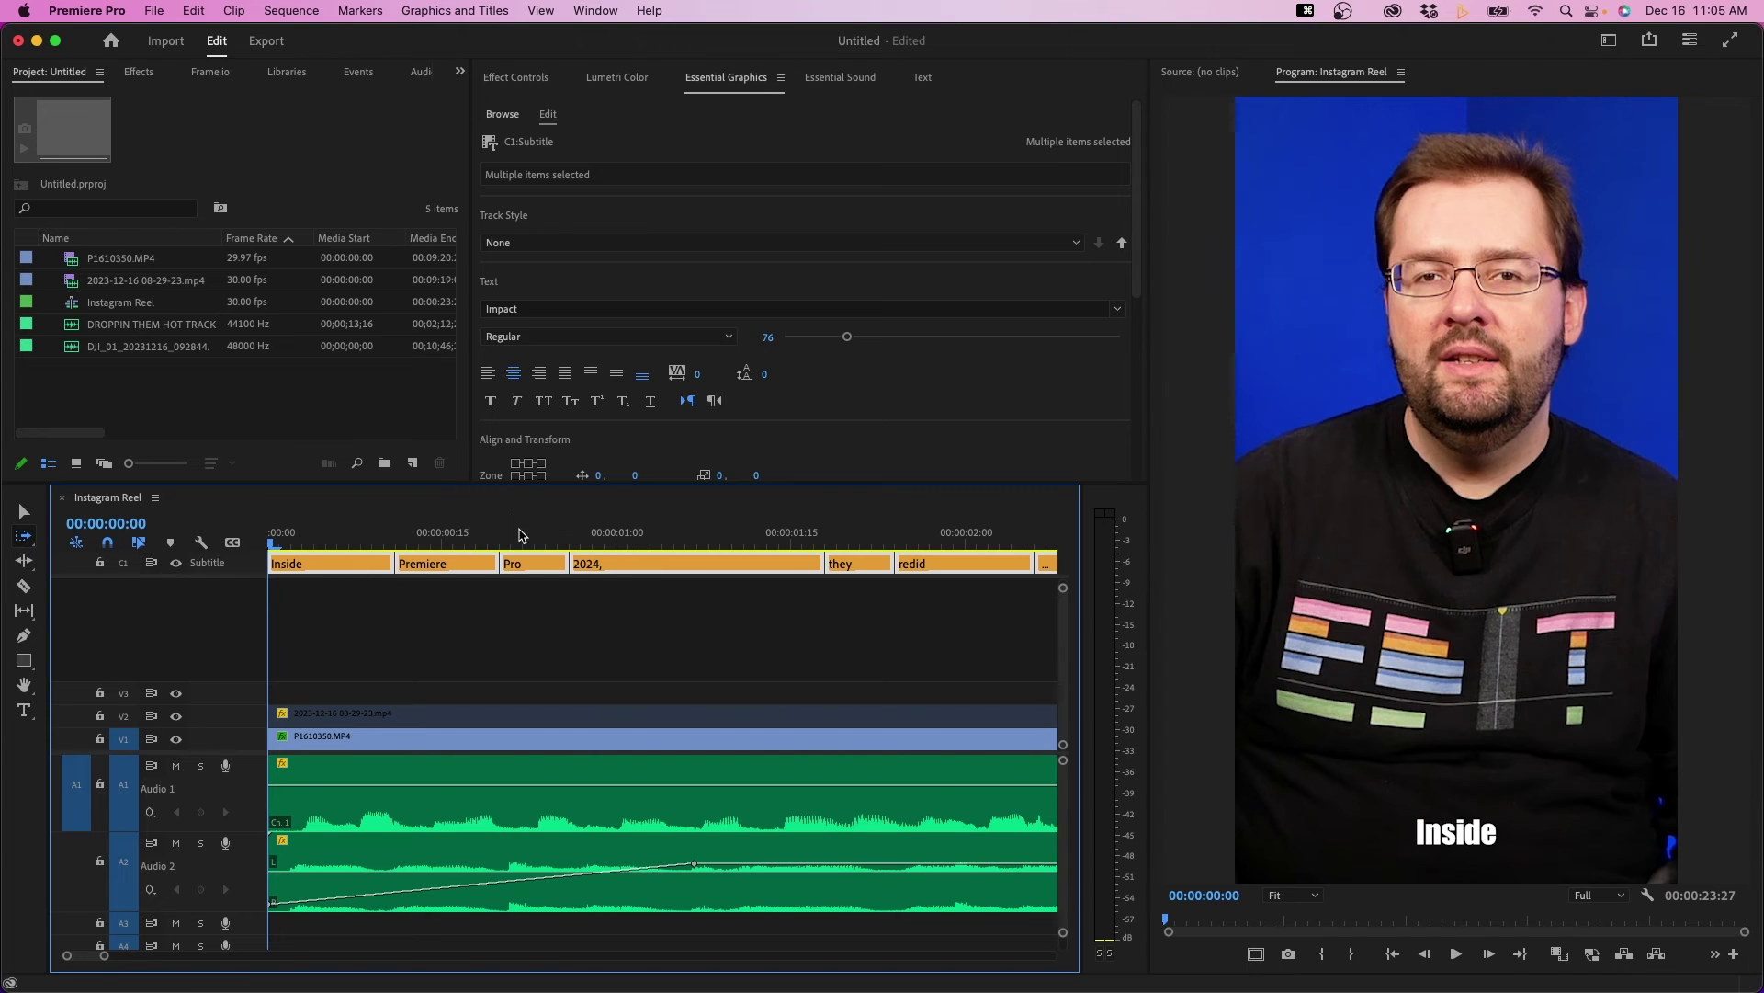
# Select the clips on the Audio 1, V1 and V2 tracks one track at a time.
pyautogui.click(332, 784)
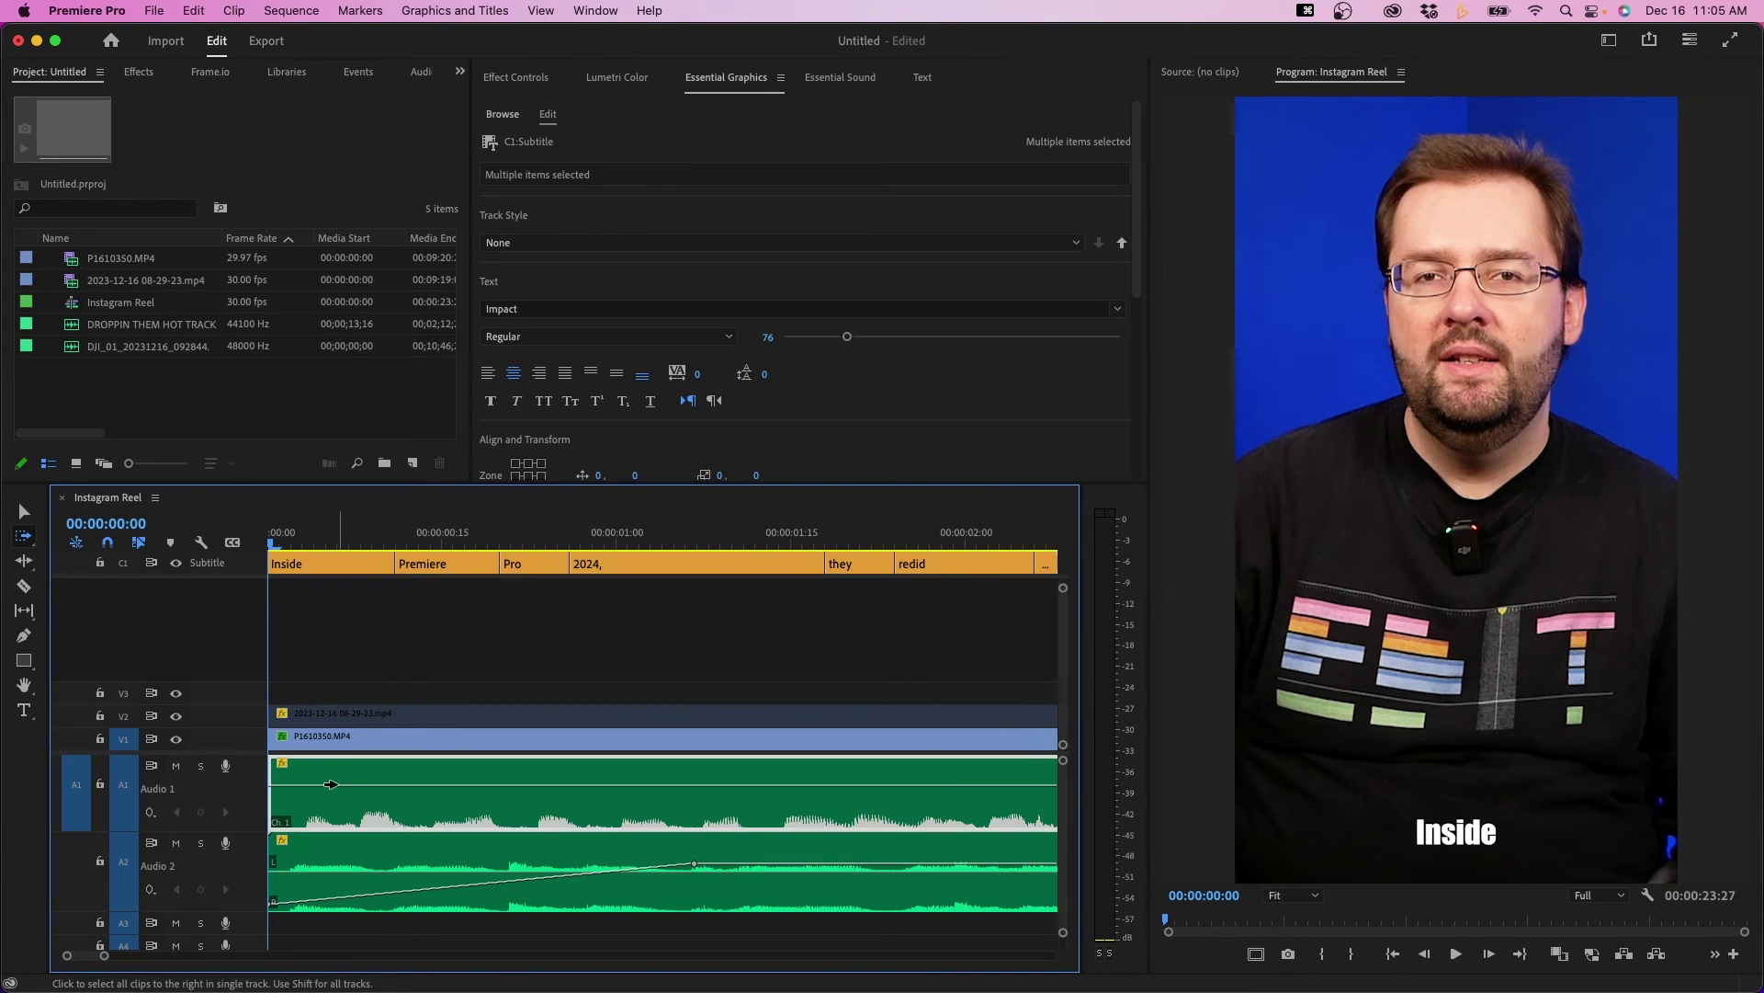
pyautogui.click(323, 737)
pyautogui.click(324, 716)
# Select every caption on the subtitle track and upgrade them to graphics.
pyautogui.click(318, 558)
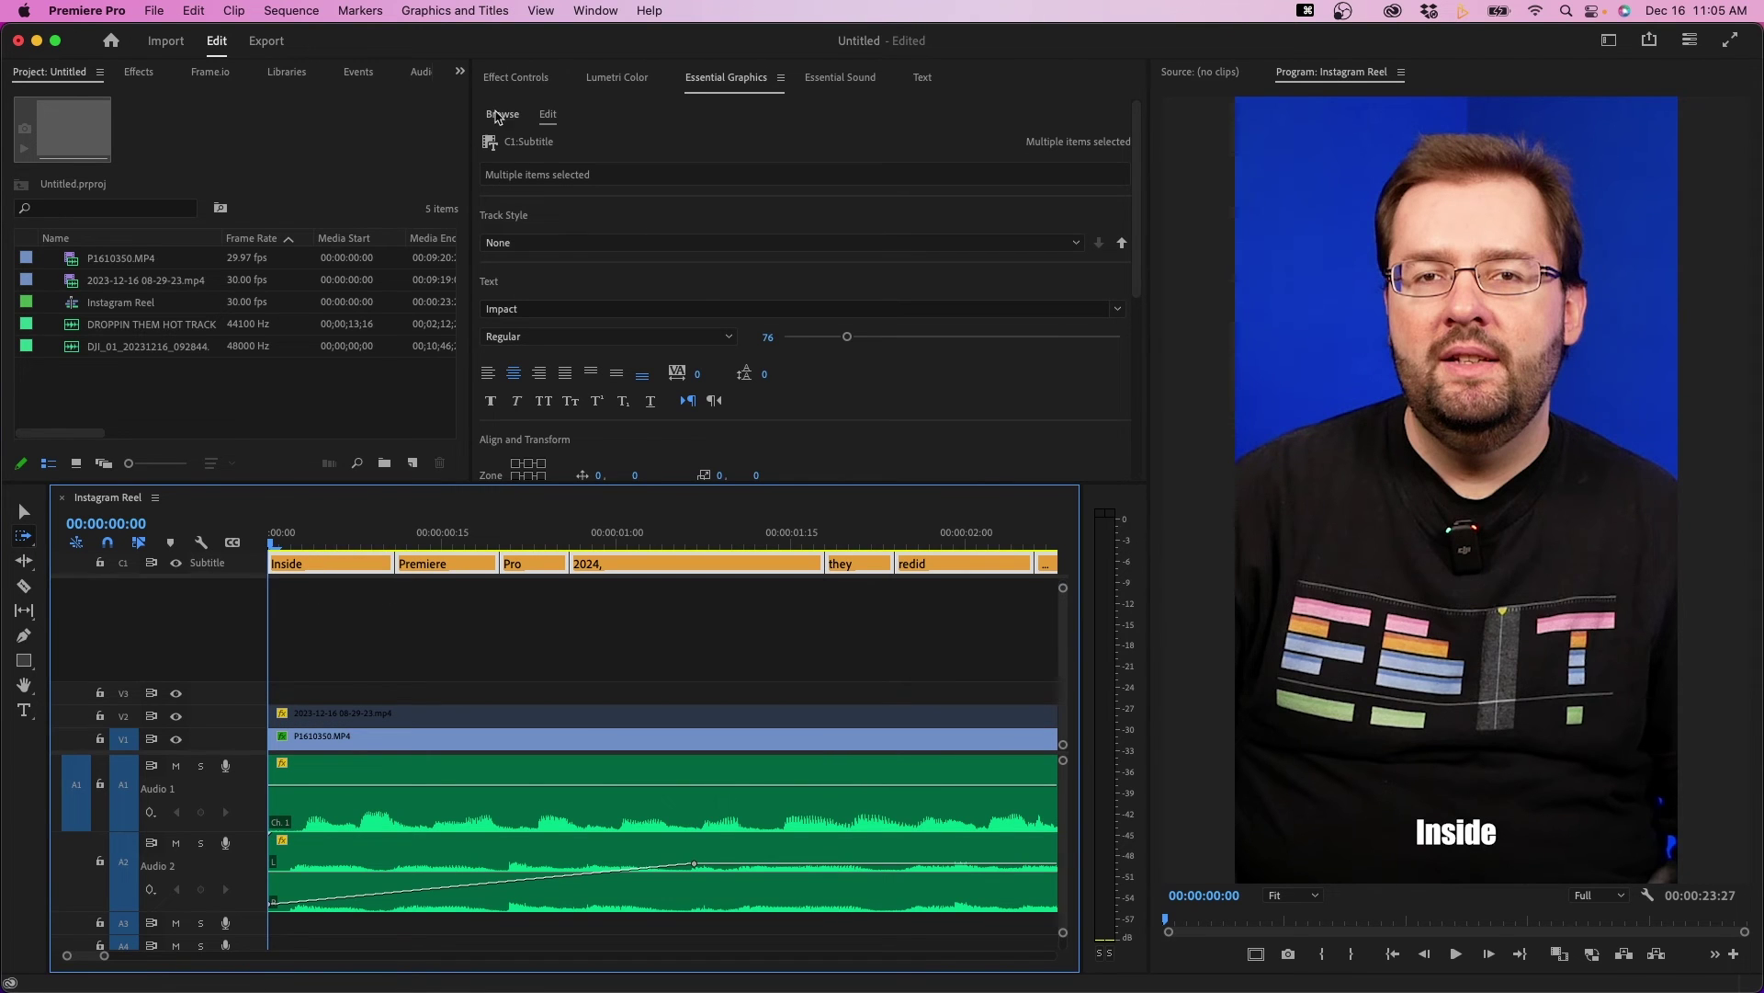
pyautogui.click(452, 11)
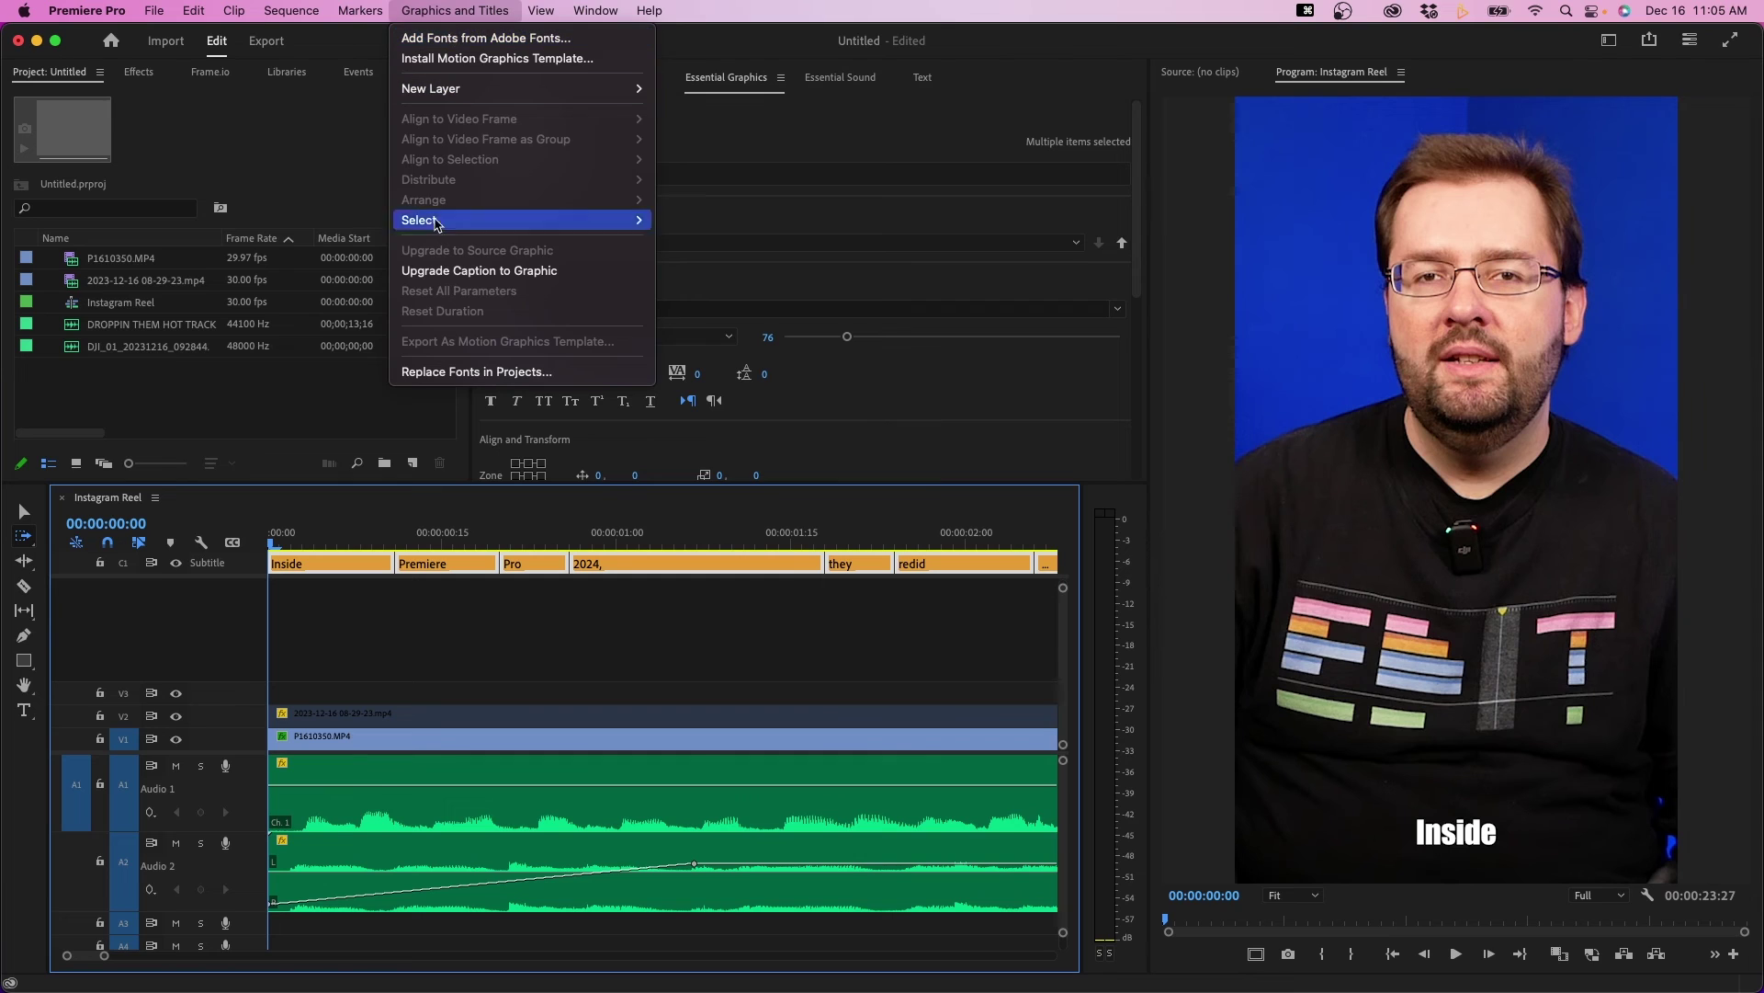
pyautogui.click(571, 271)
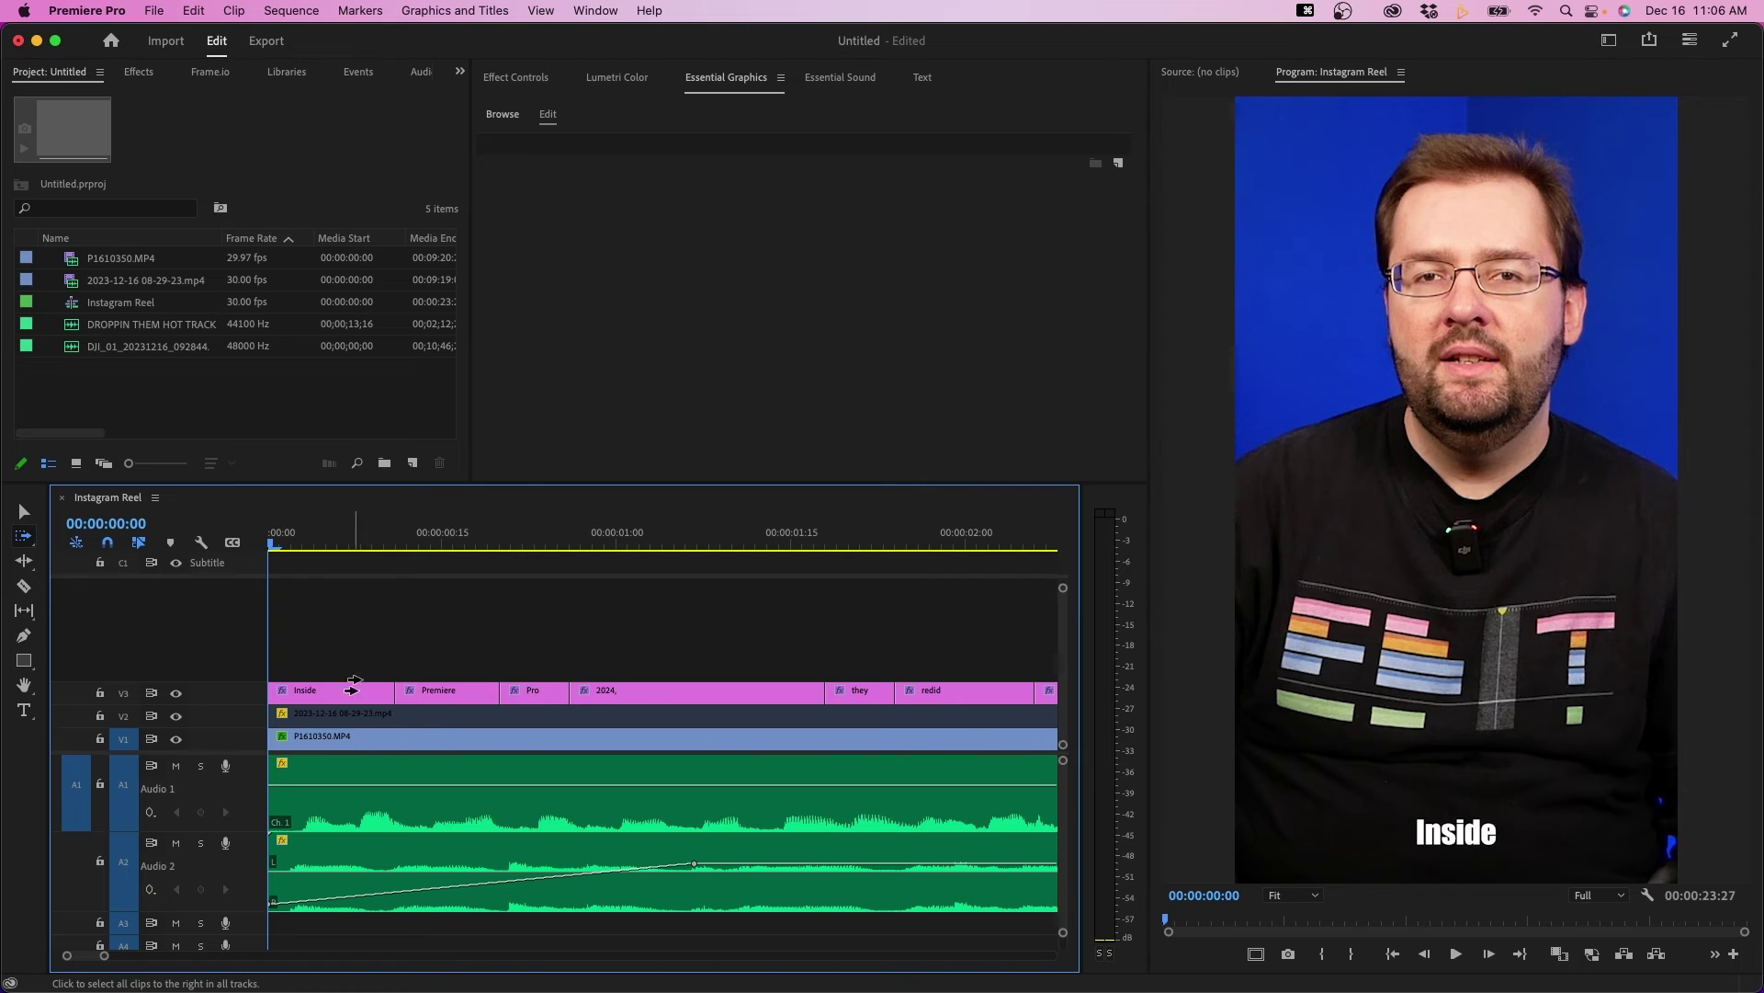
# Raise the "Inside" graphic to chest height by setting its Vector Motion vertical position to 355.
pyautogui.press('\\')
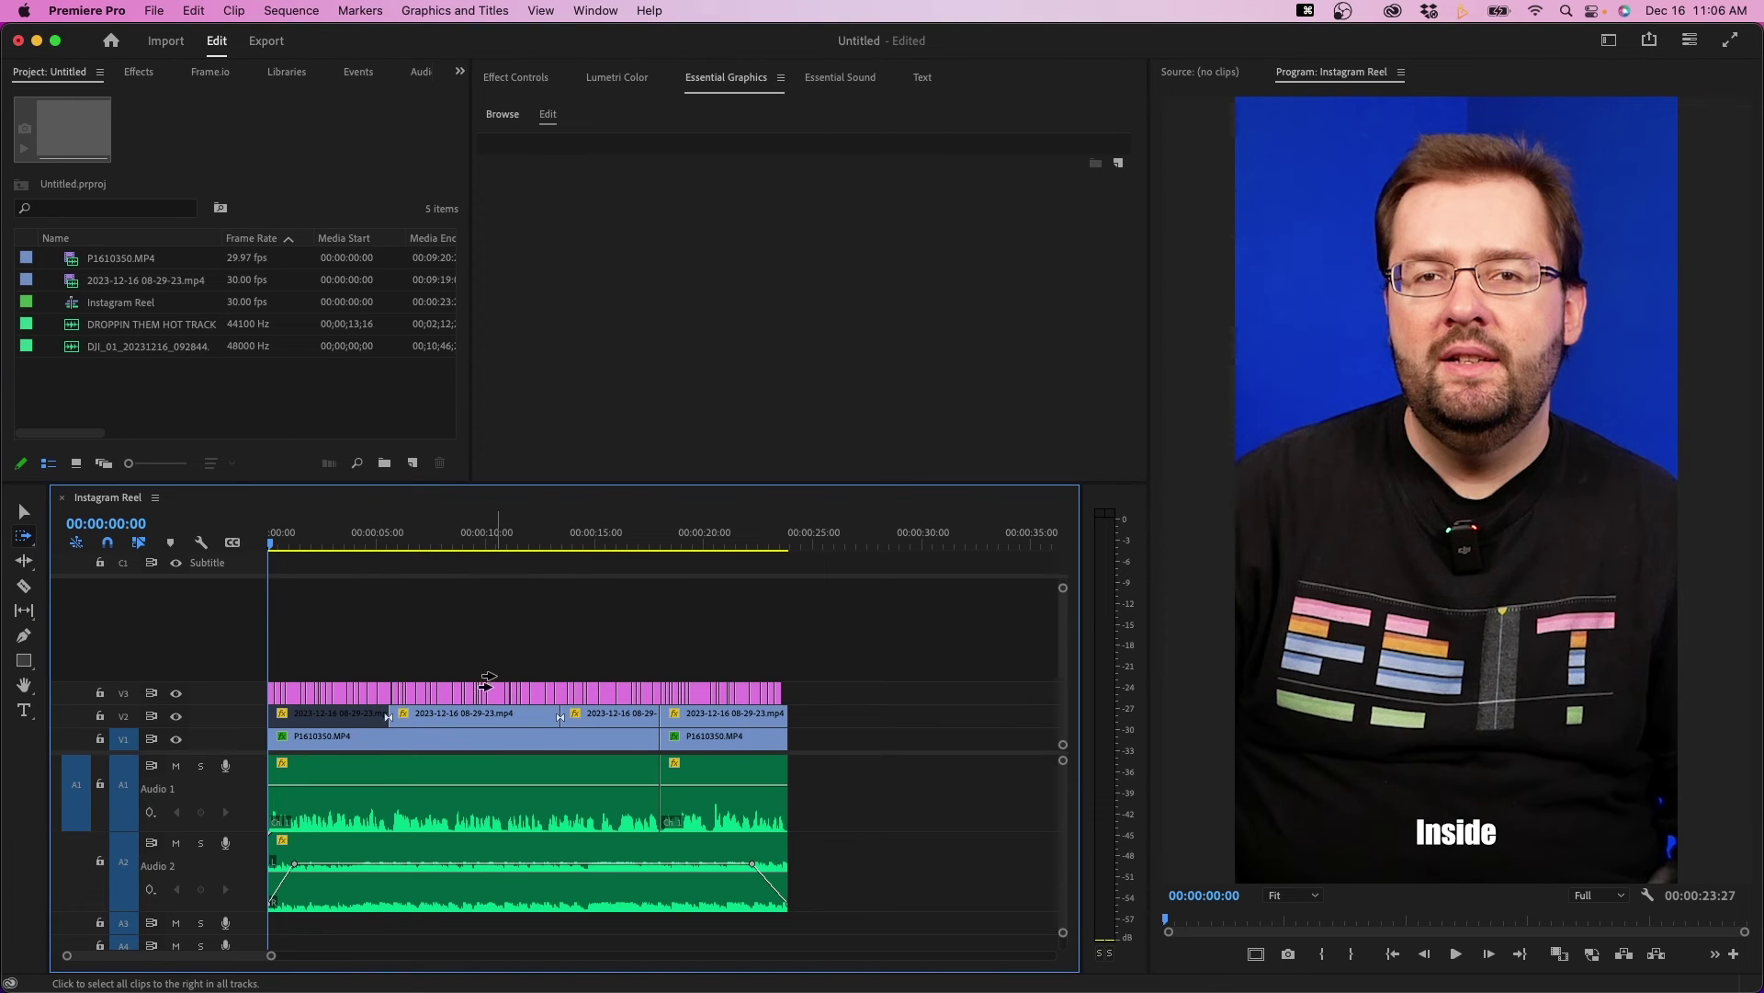
pyautogui.press('v')
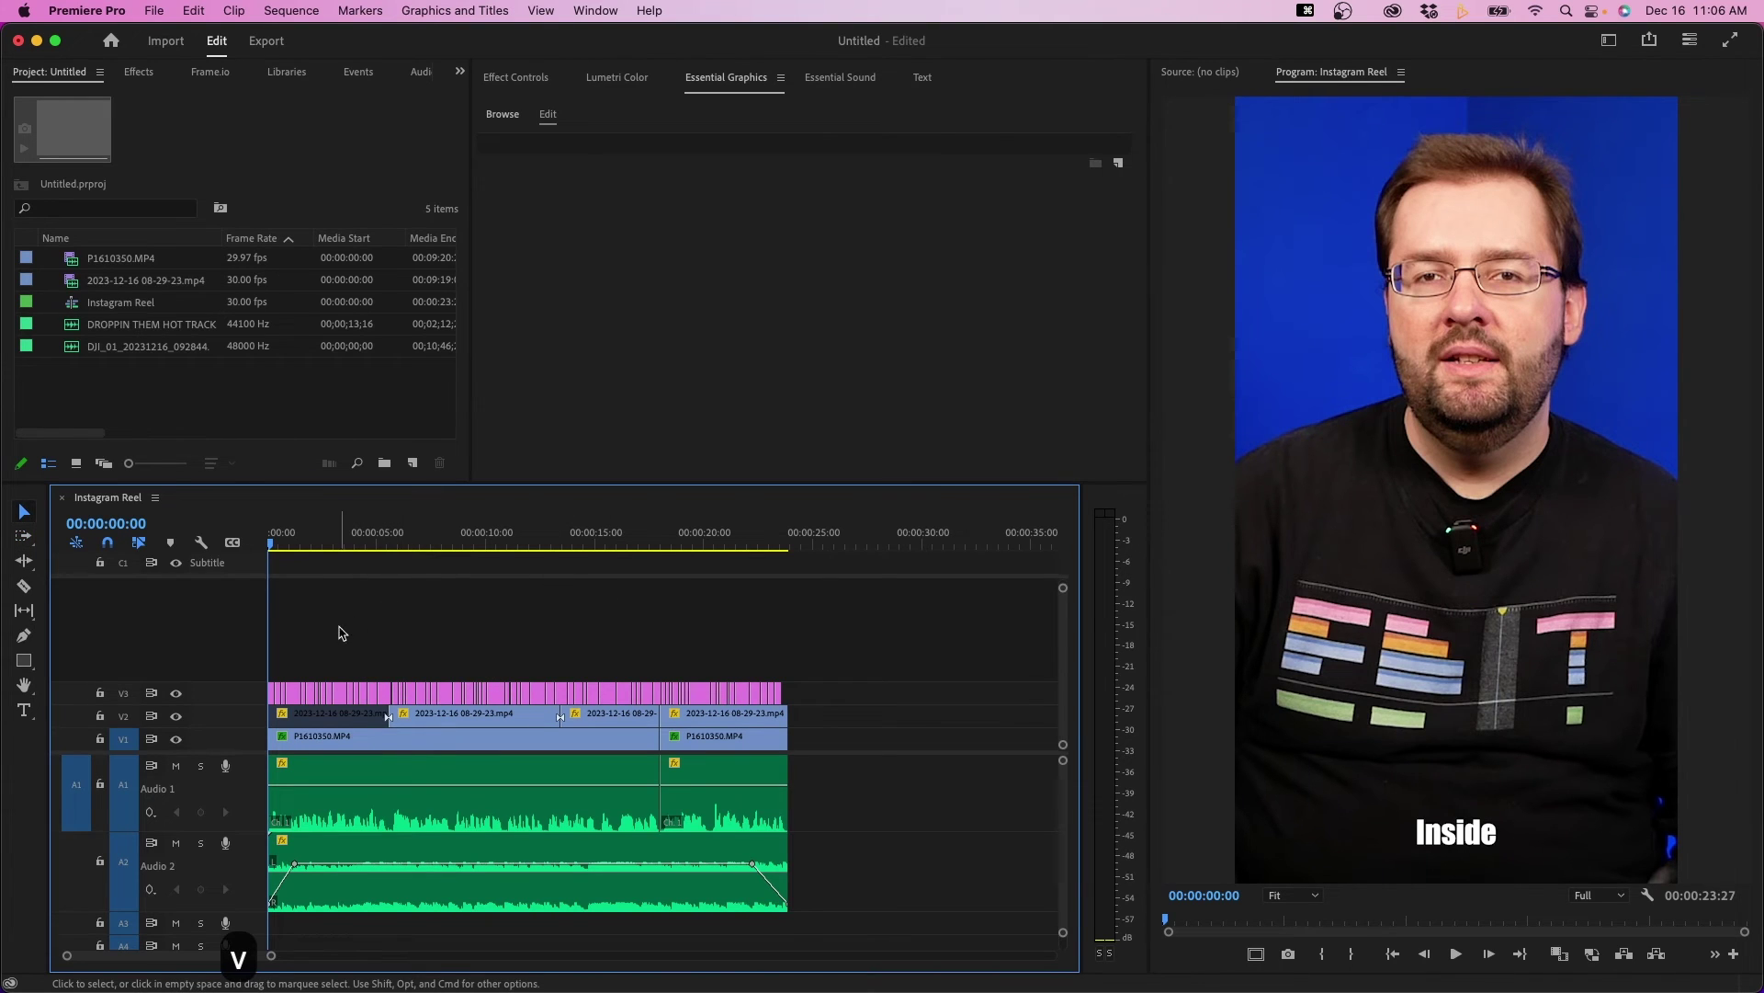
pyautogui.press('=')
pyautogui.press('=')
pyautogui.press('=')
pyautogui.press('=')
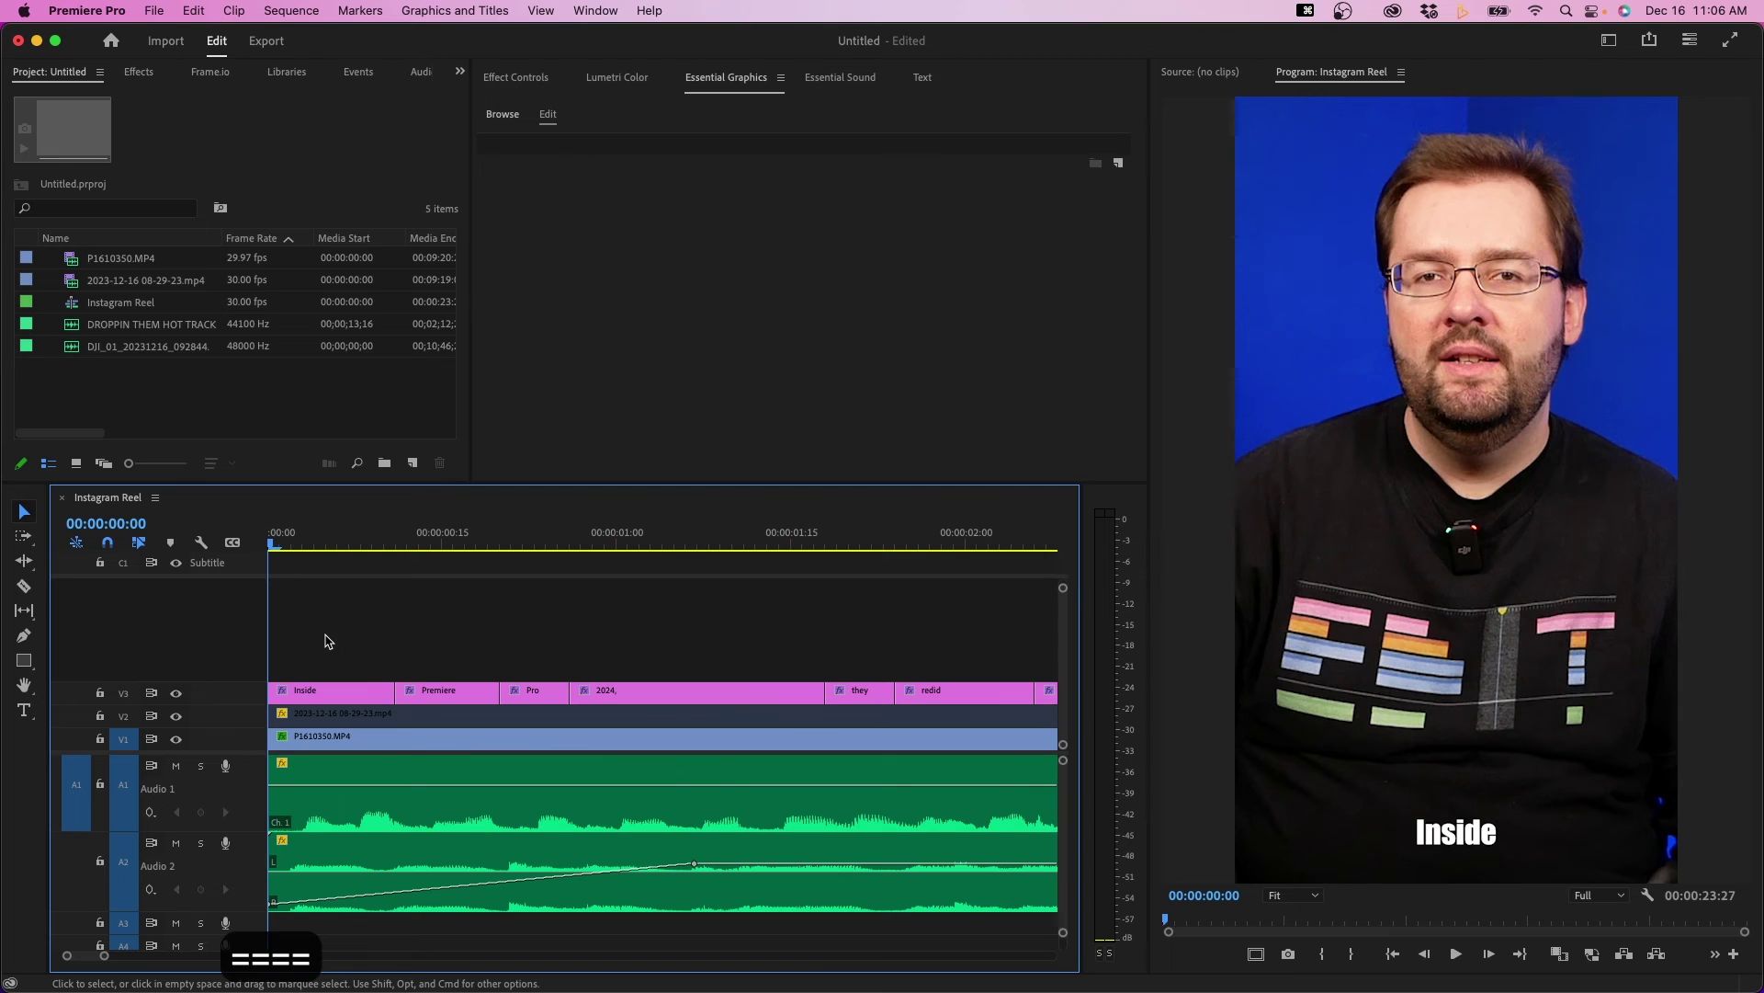
pyautogui.click(321, 695)
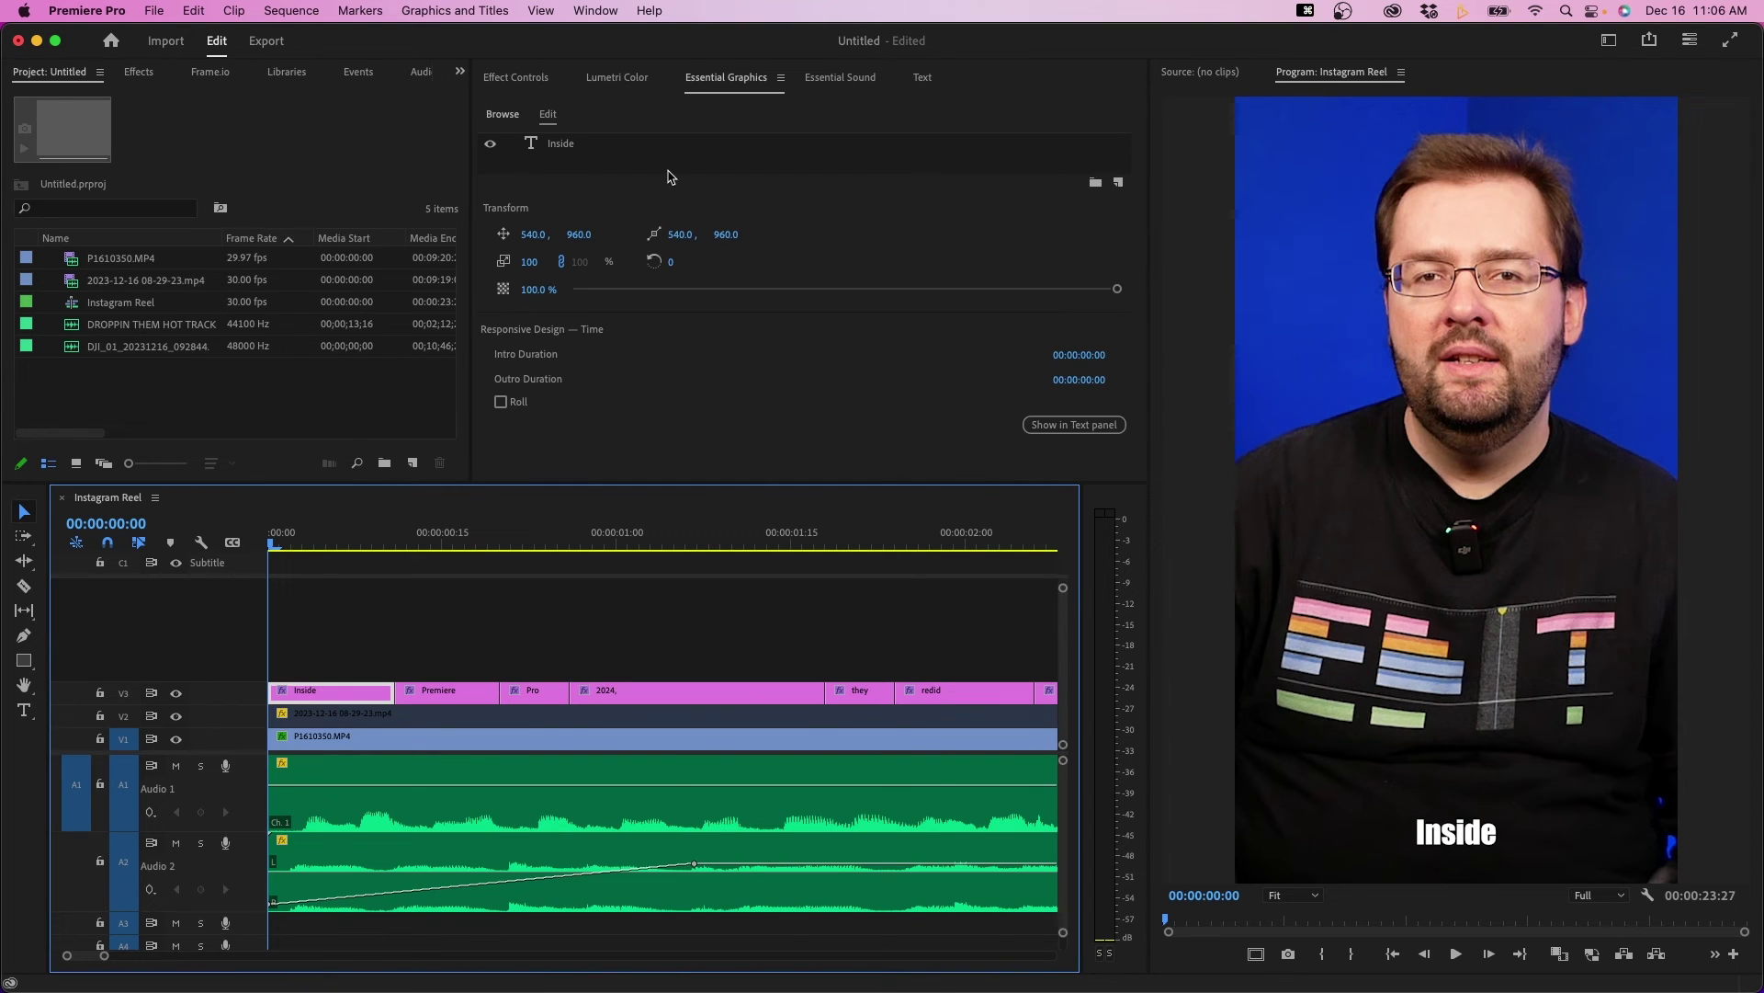
pyautogui.click(517, 81)
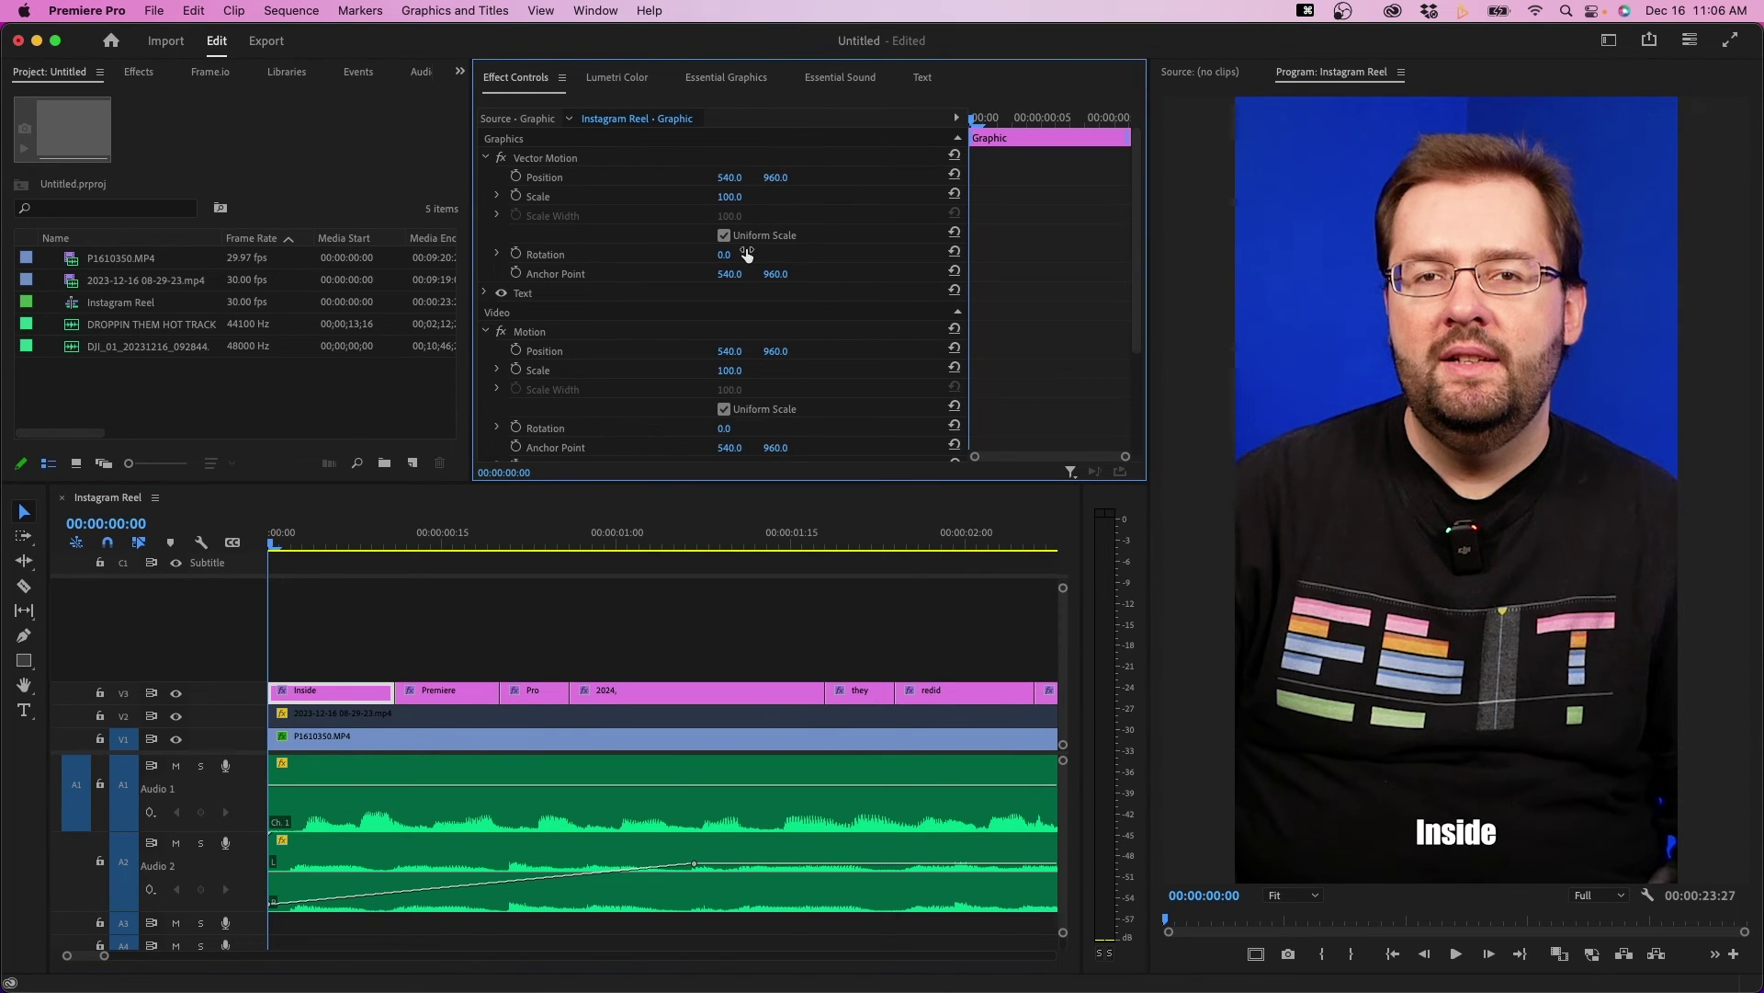
pyautogui.moveTo(782, 177); pyautogui.dragTo(222, 178)
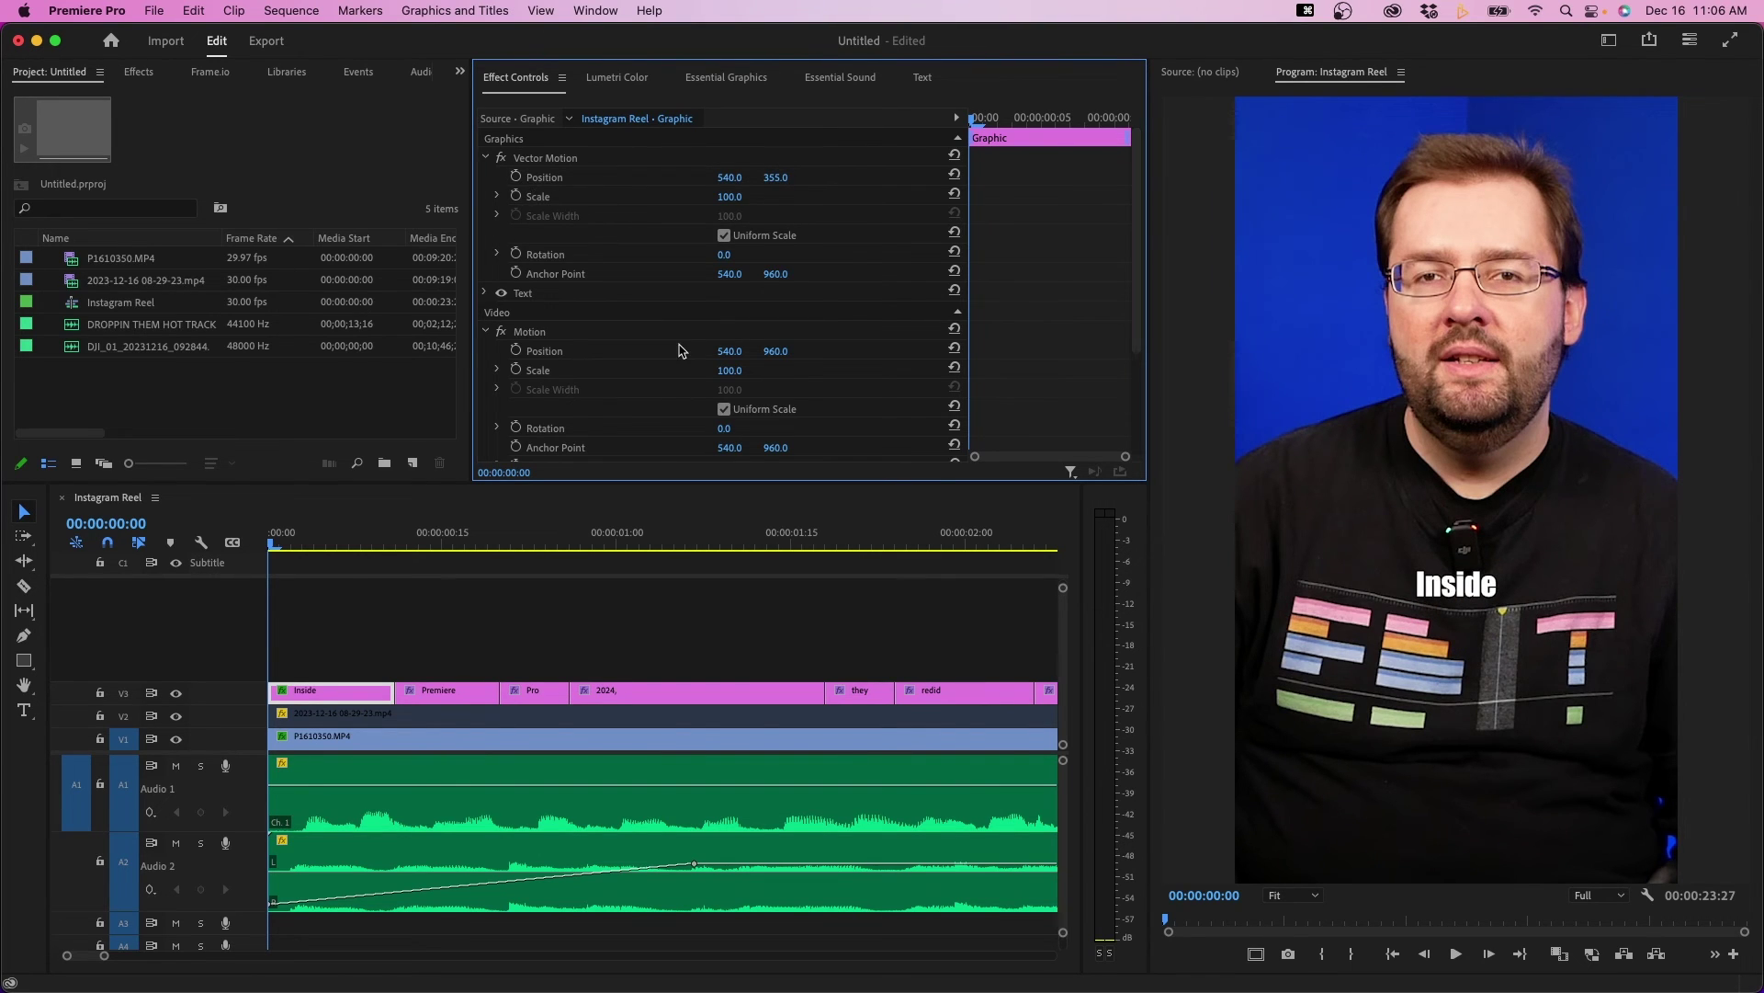
# Move the "Inside" graphic's Vector Motion anchor point onto the word, at about 546.7, 1793.8.
pyautogui.click(324, 548)
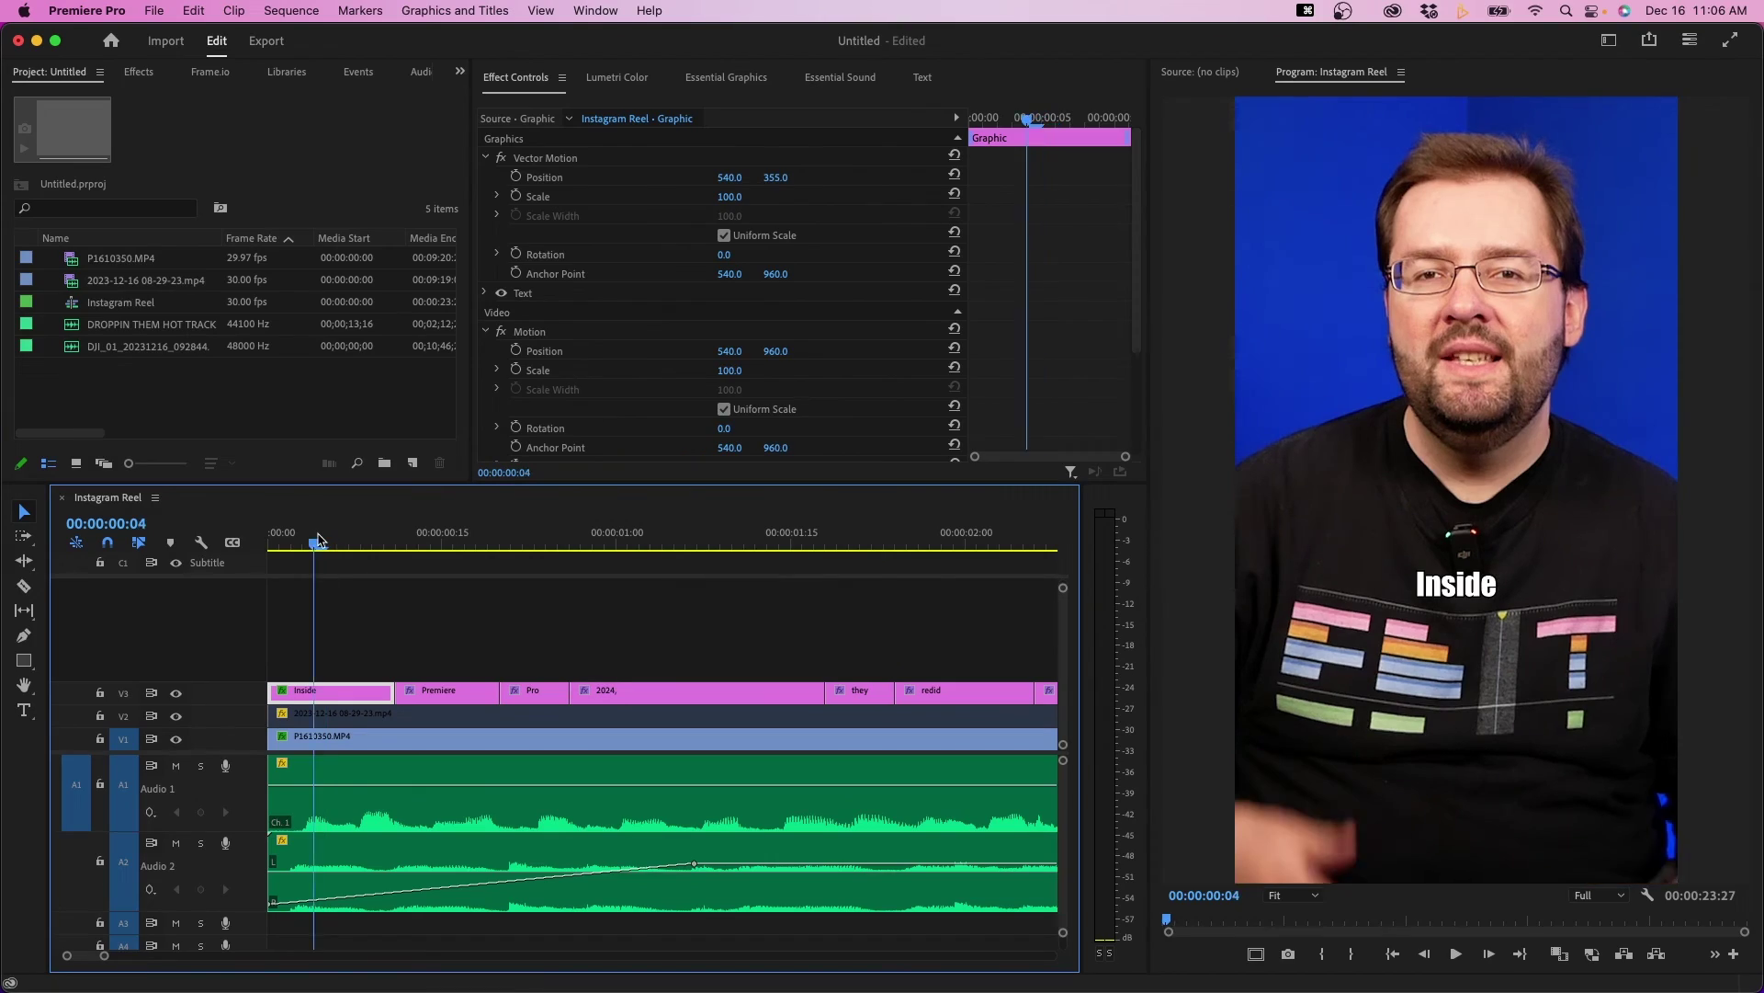
pyautogui.press('Home')
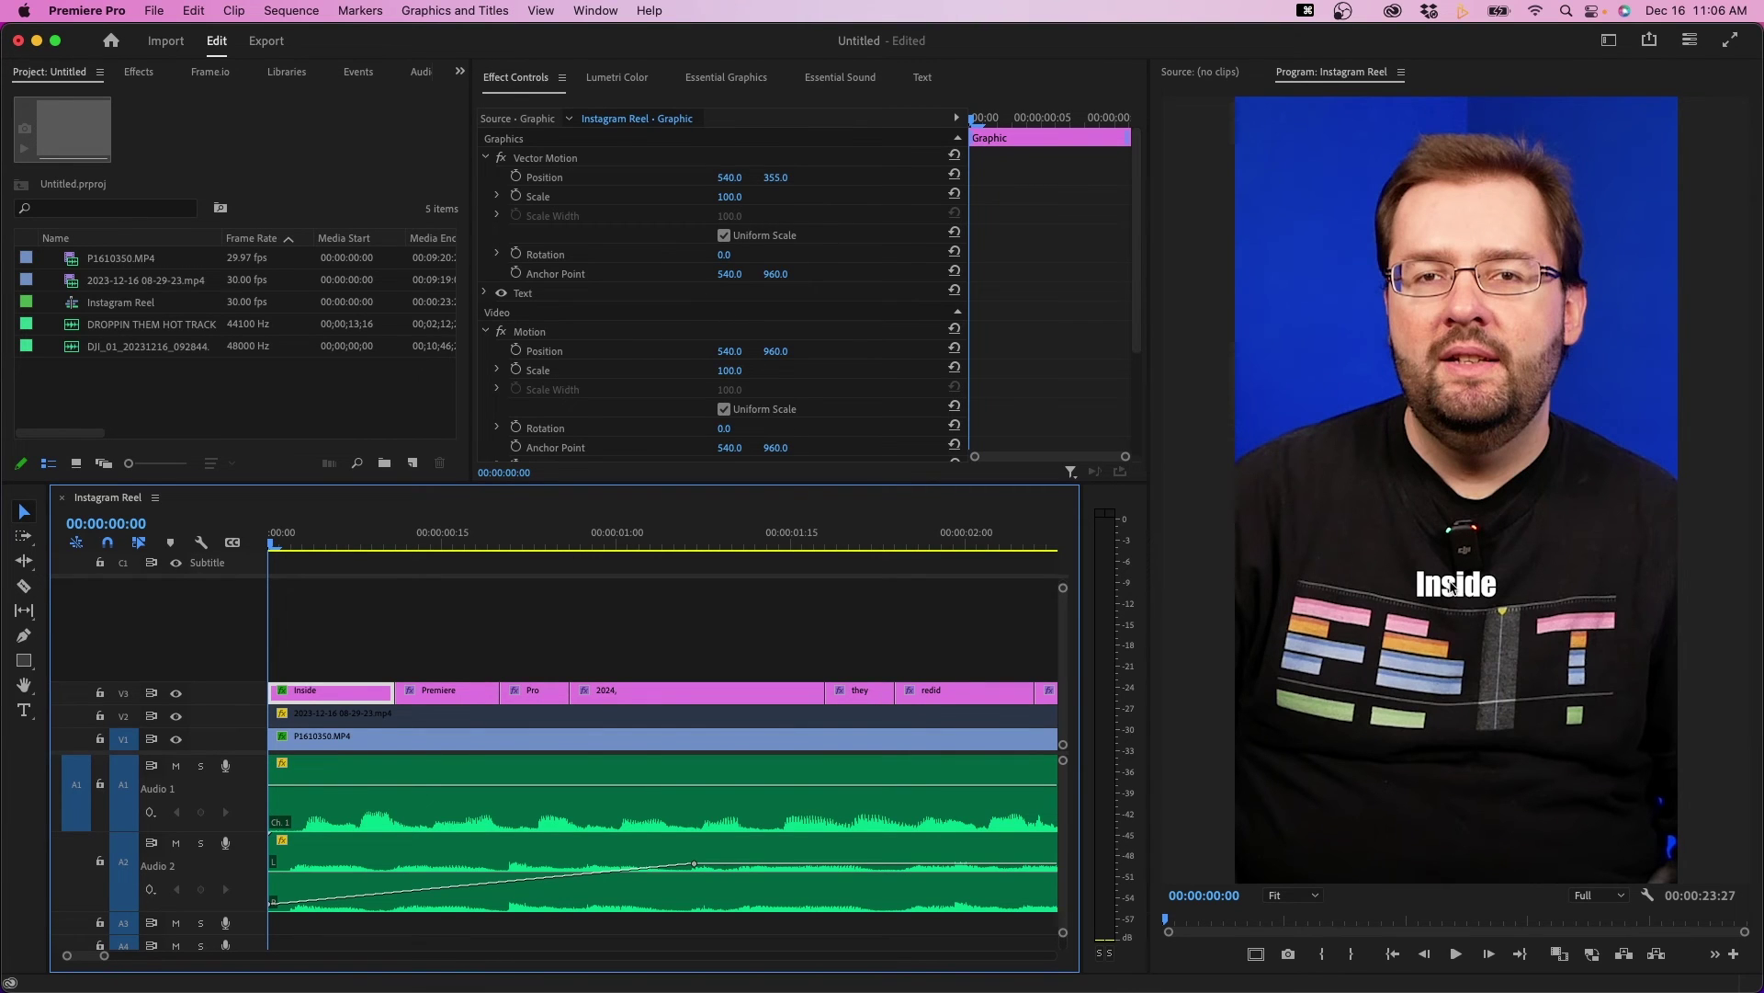
pyautogui.click(565, 276)
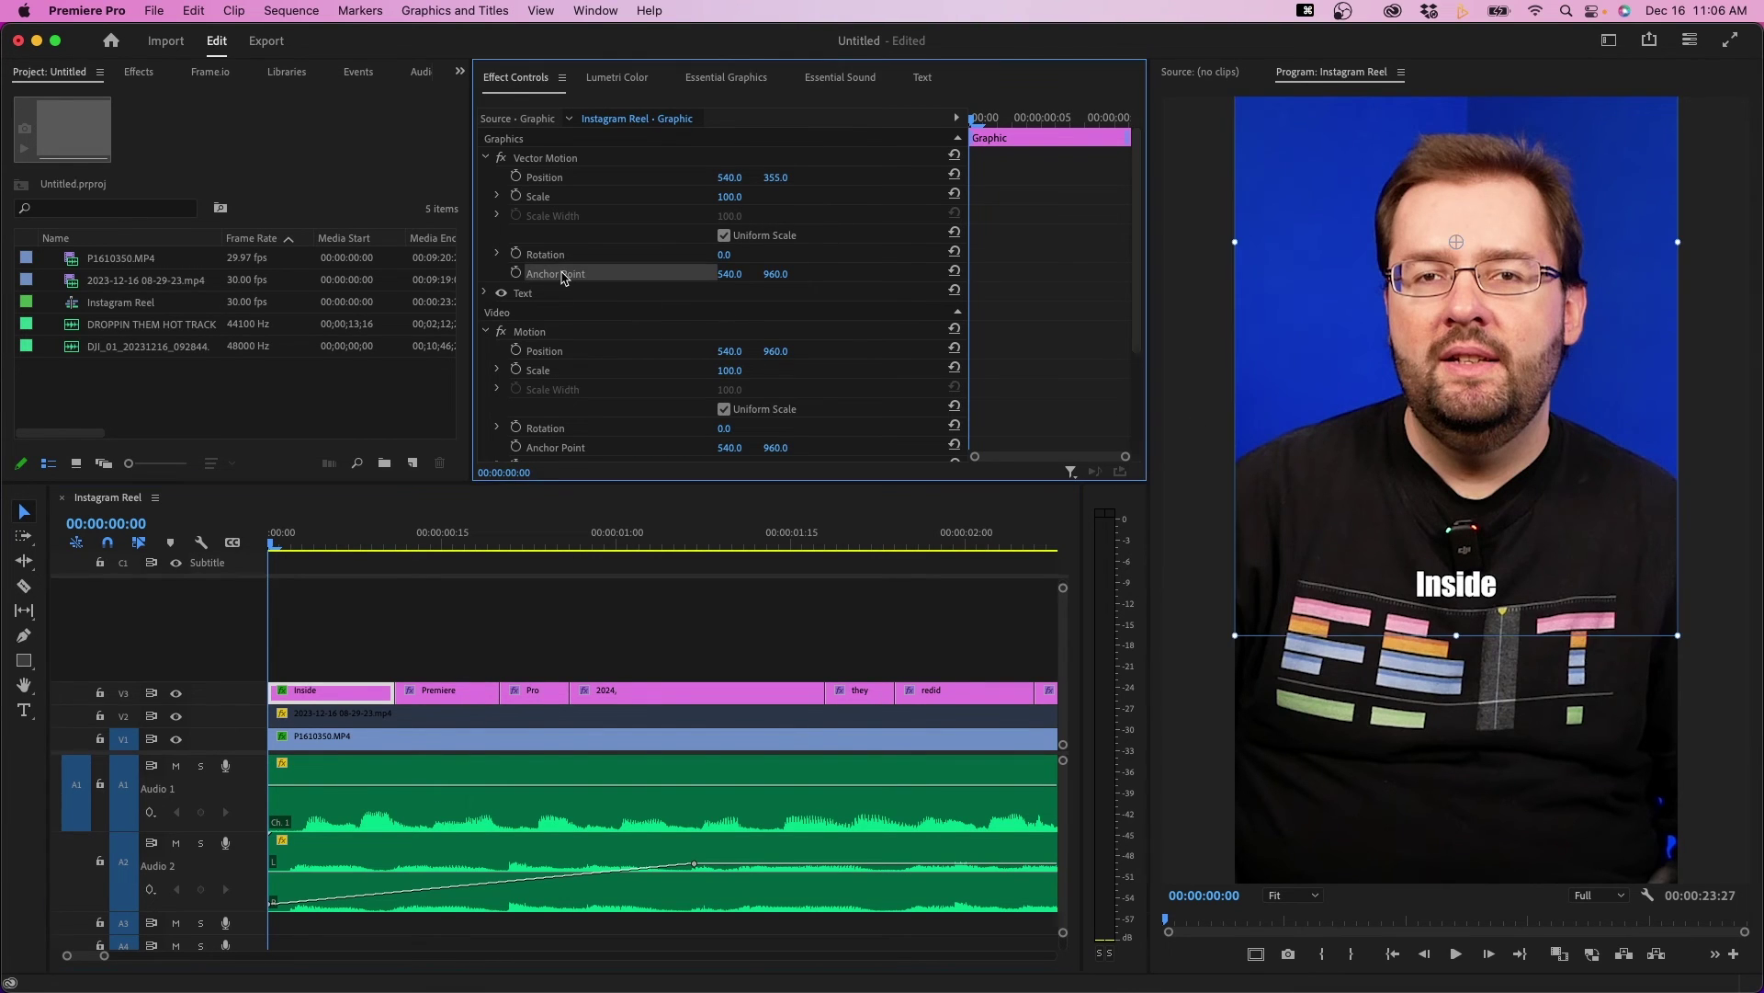
pyautogui.moveTo(1452, 233); pyautogui.dragTo(1471, 599)
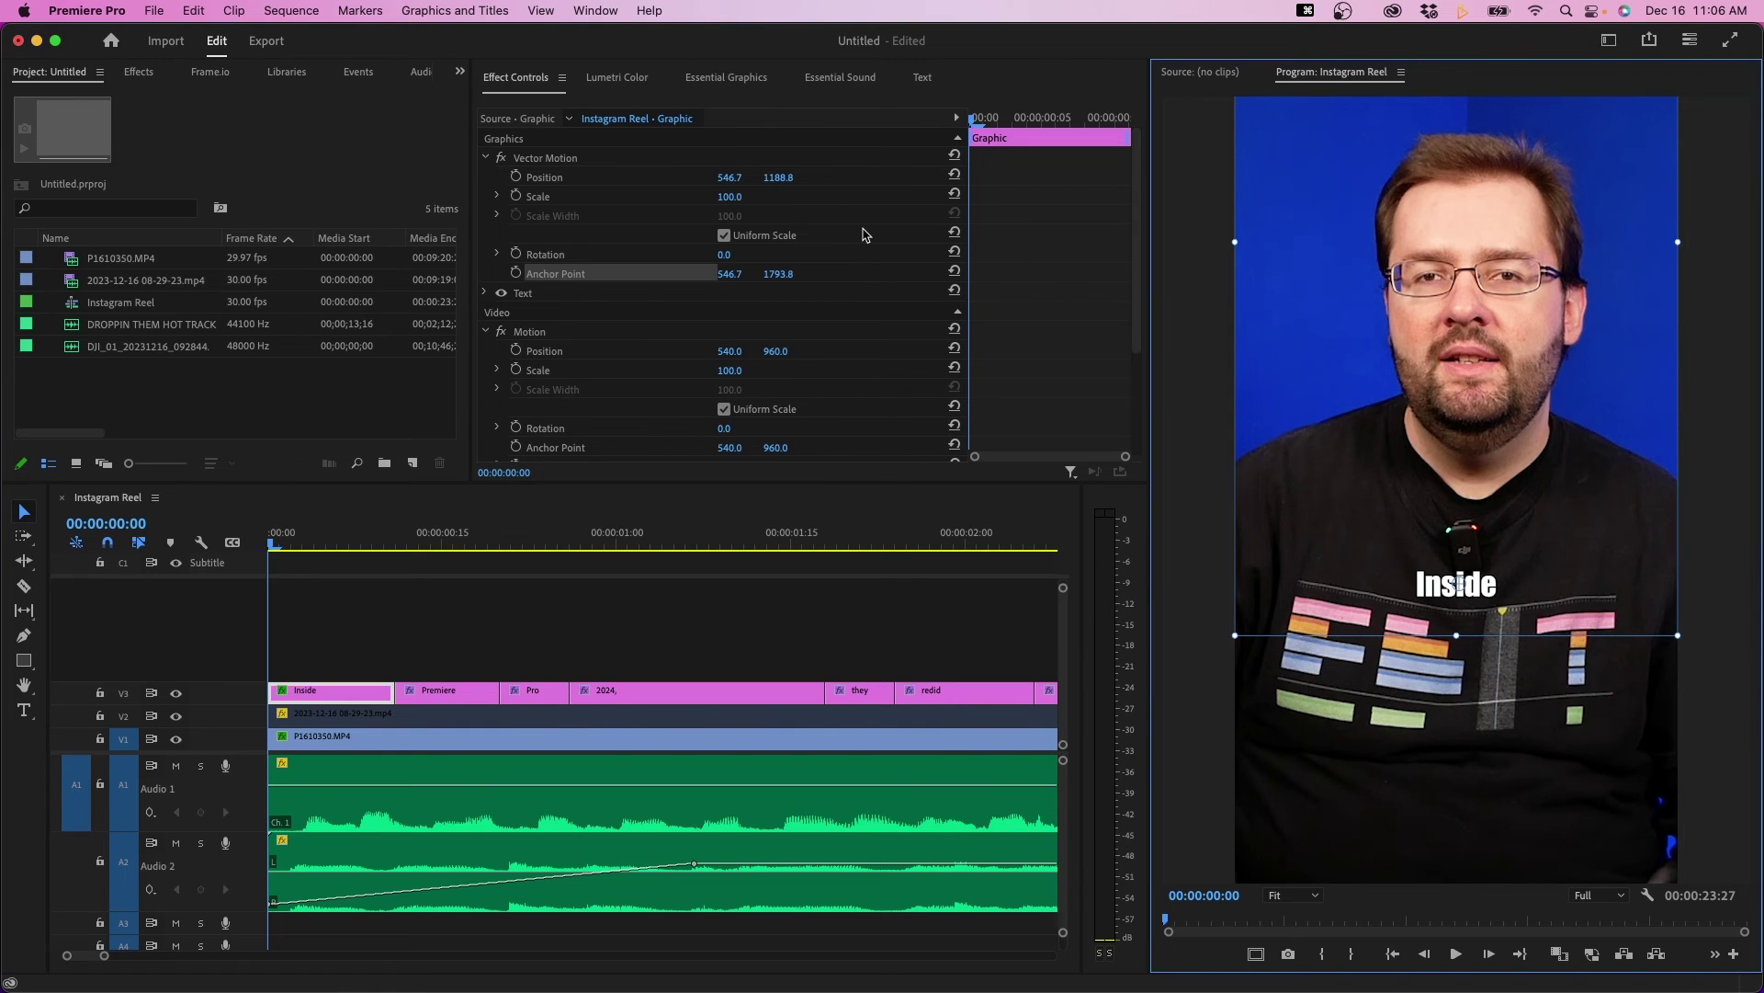
# Keyframe the "Inside" graphic's Vector Motion scale from 0 at the first frame to 100 at frame 3.
pyautogui.click(517, 198)
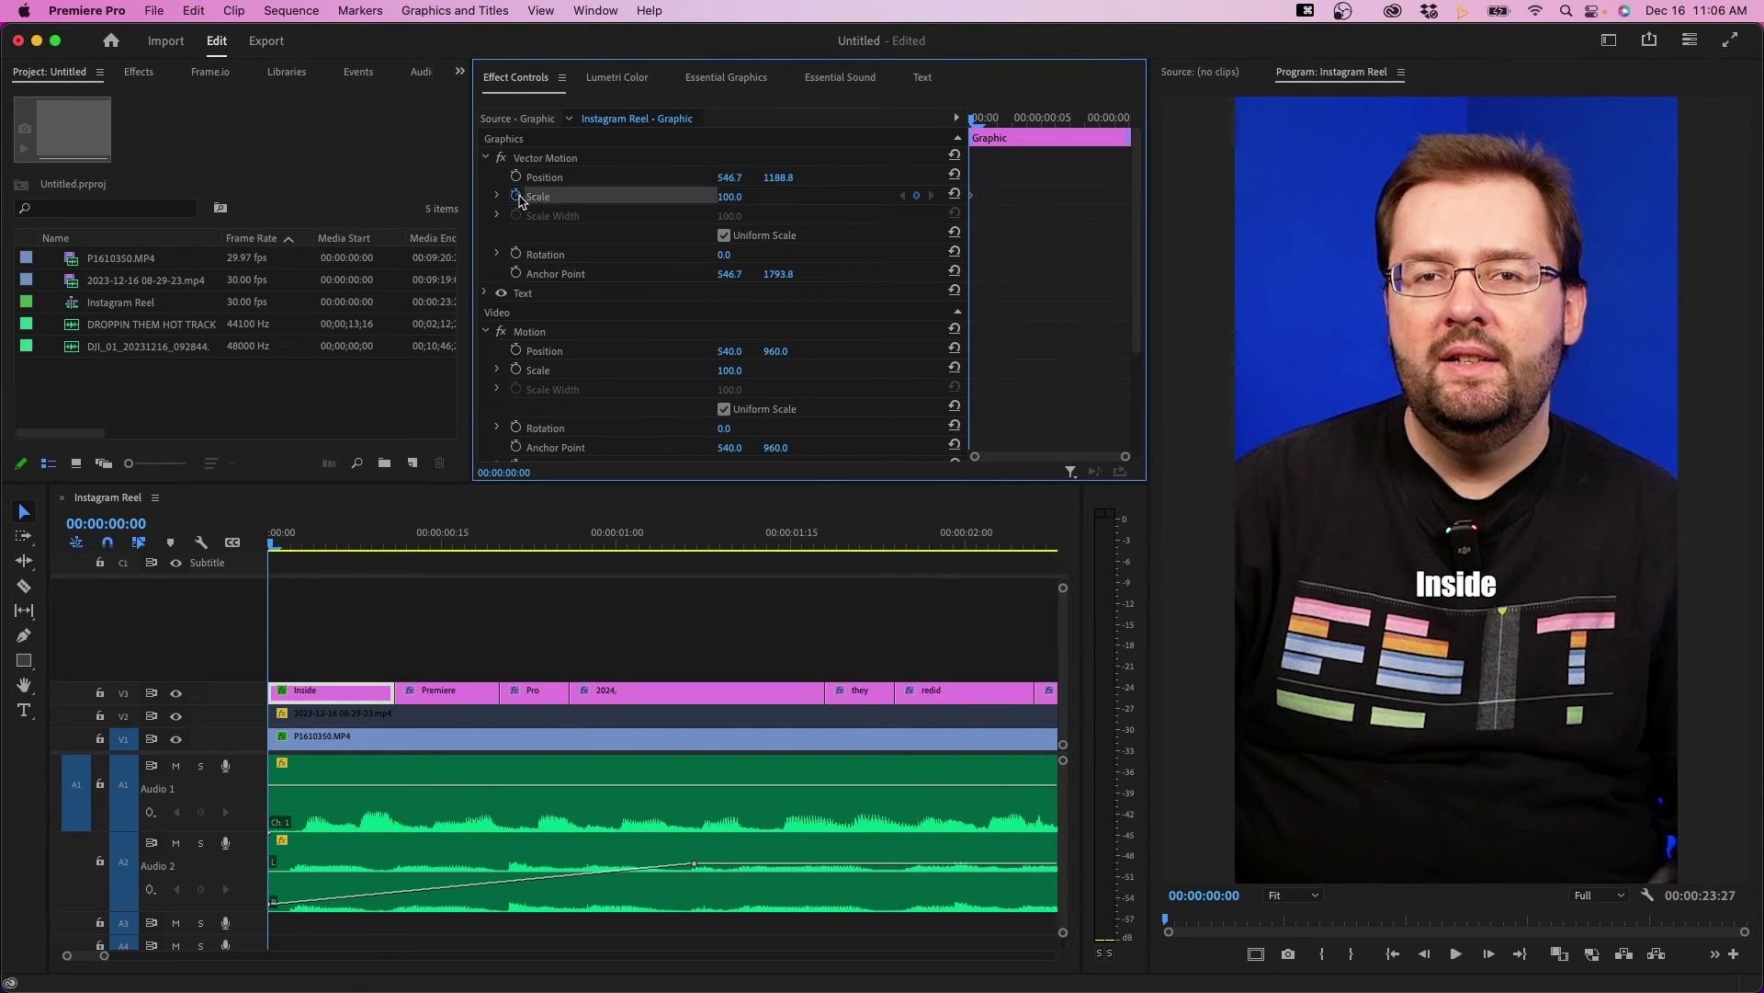
pyautogui.click(743, 195)
pyautogui.write('0')
pyautogui.press('Return')
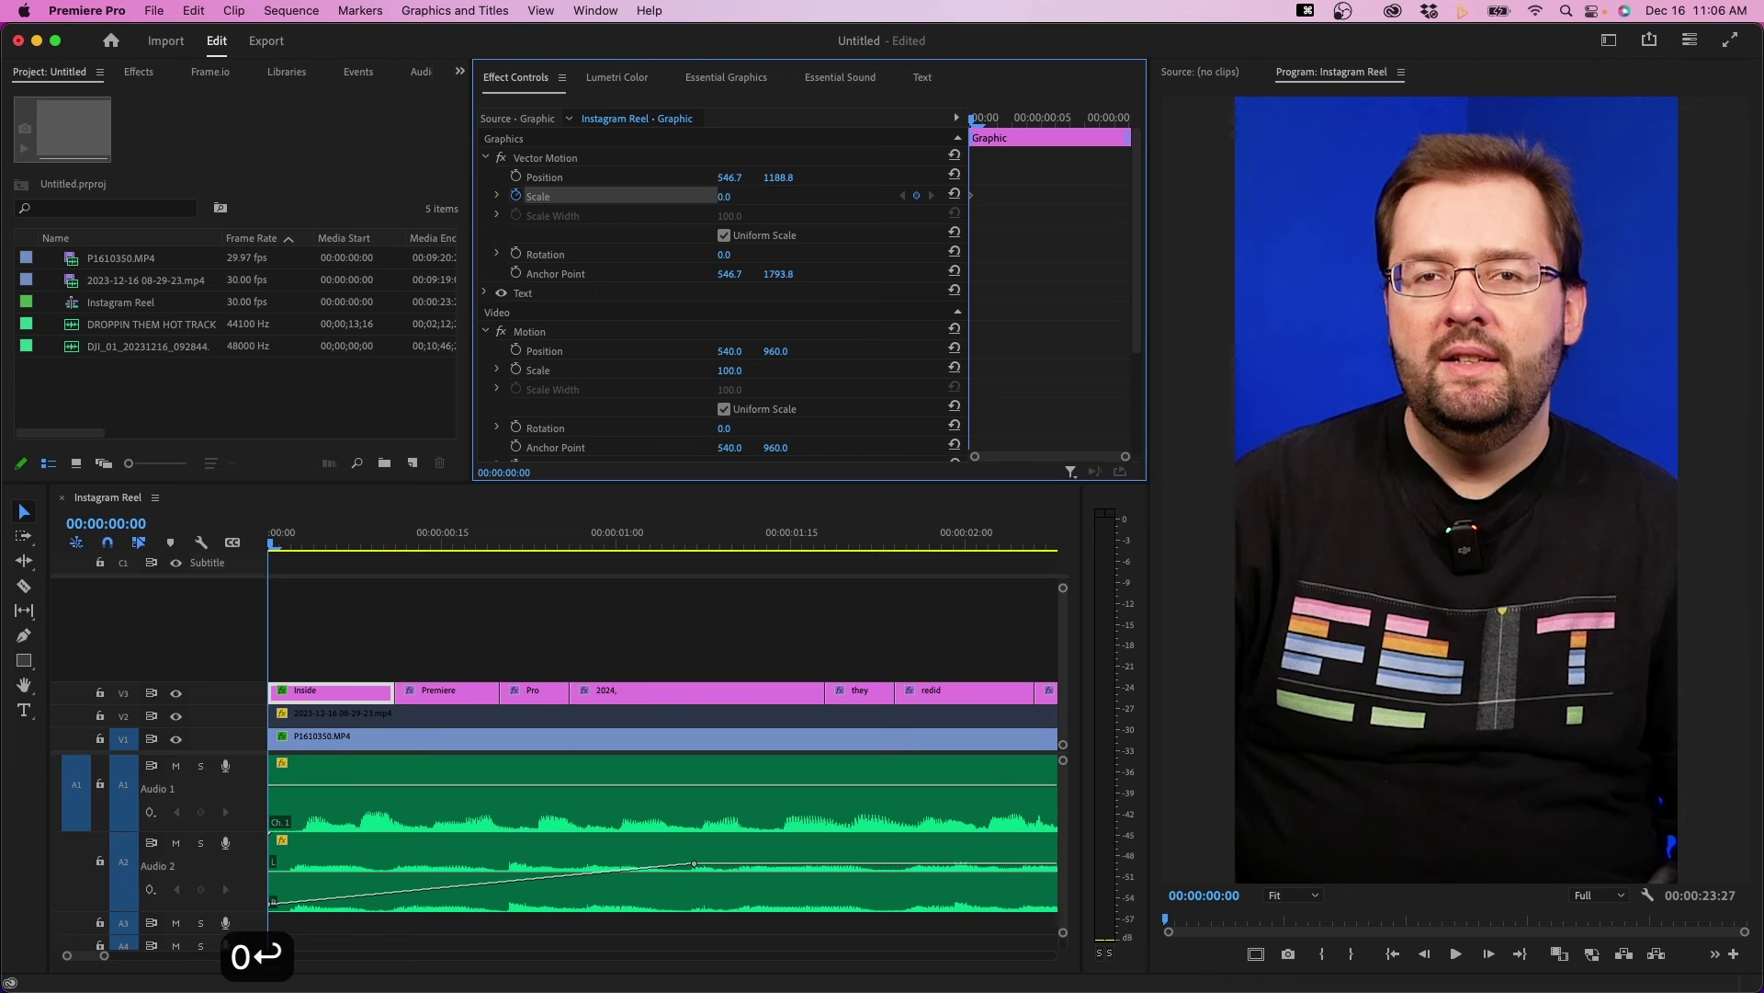
pyautogui.press('Right')
pyautogui.press('Right')
pyautogui.press('Right')
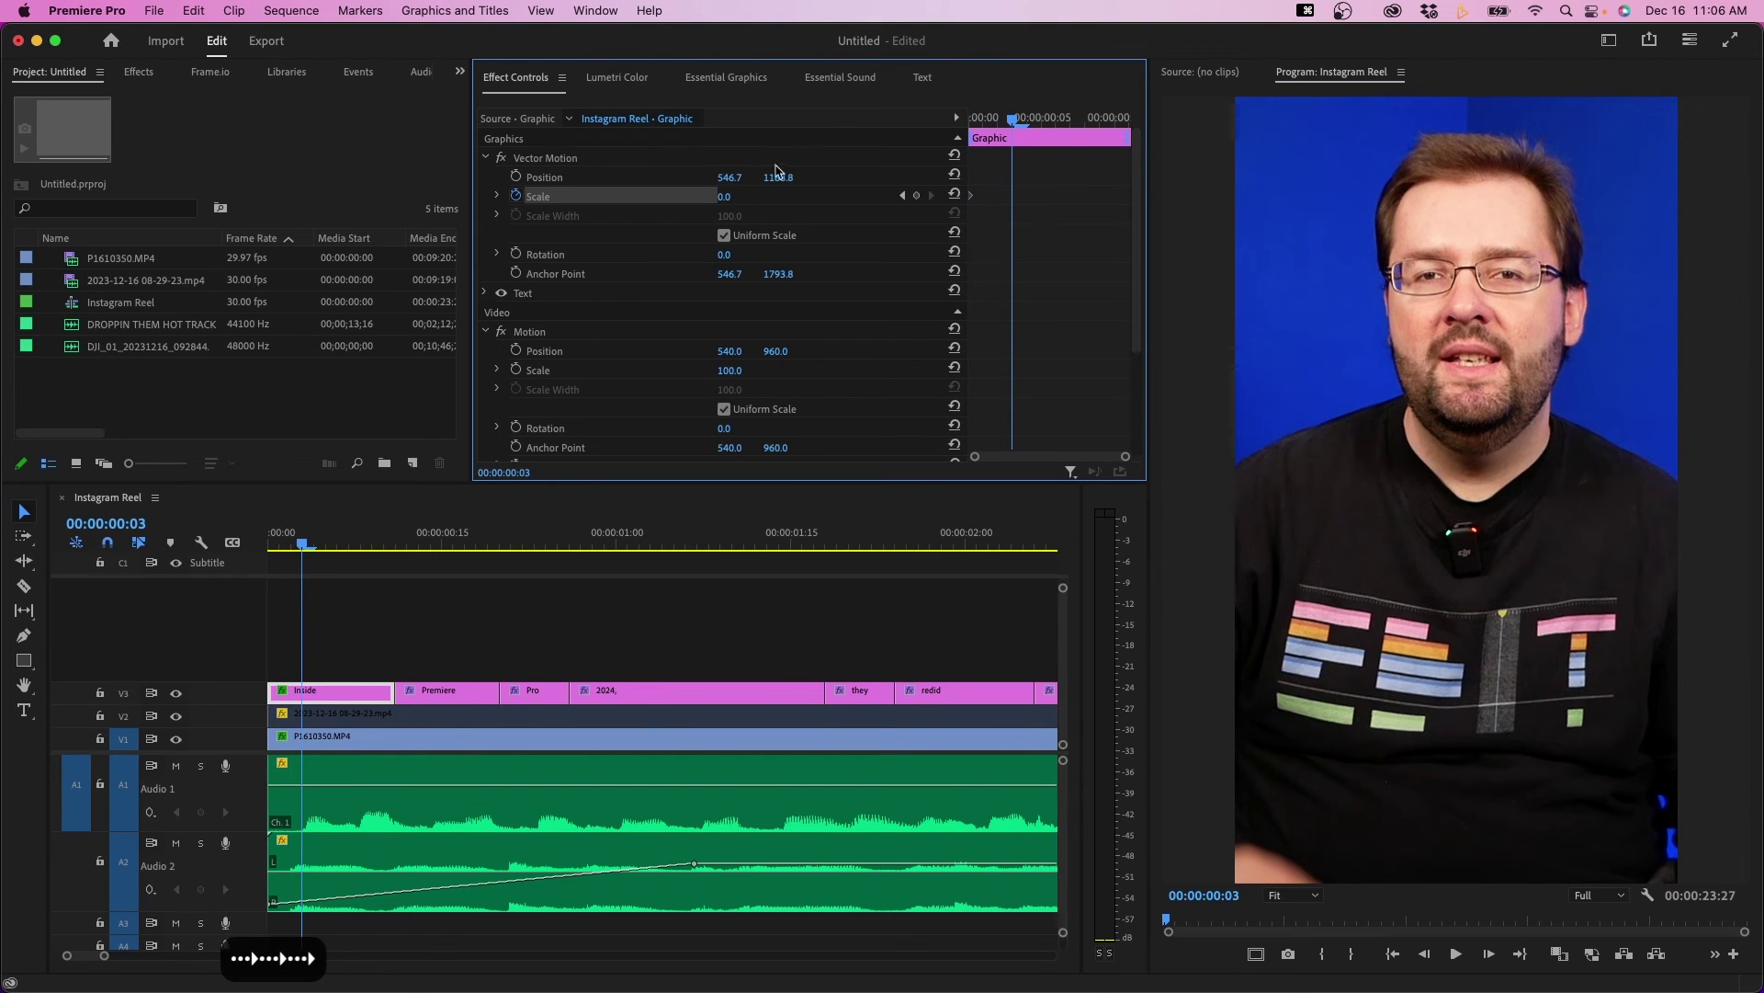
pyautogui.click(956, 195)
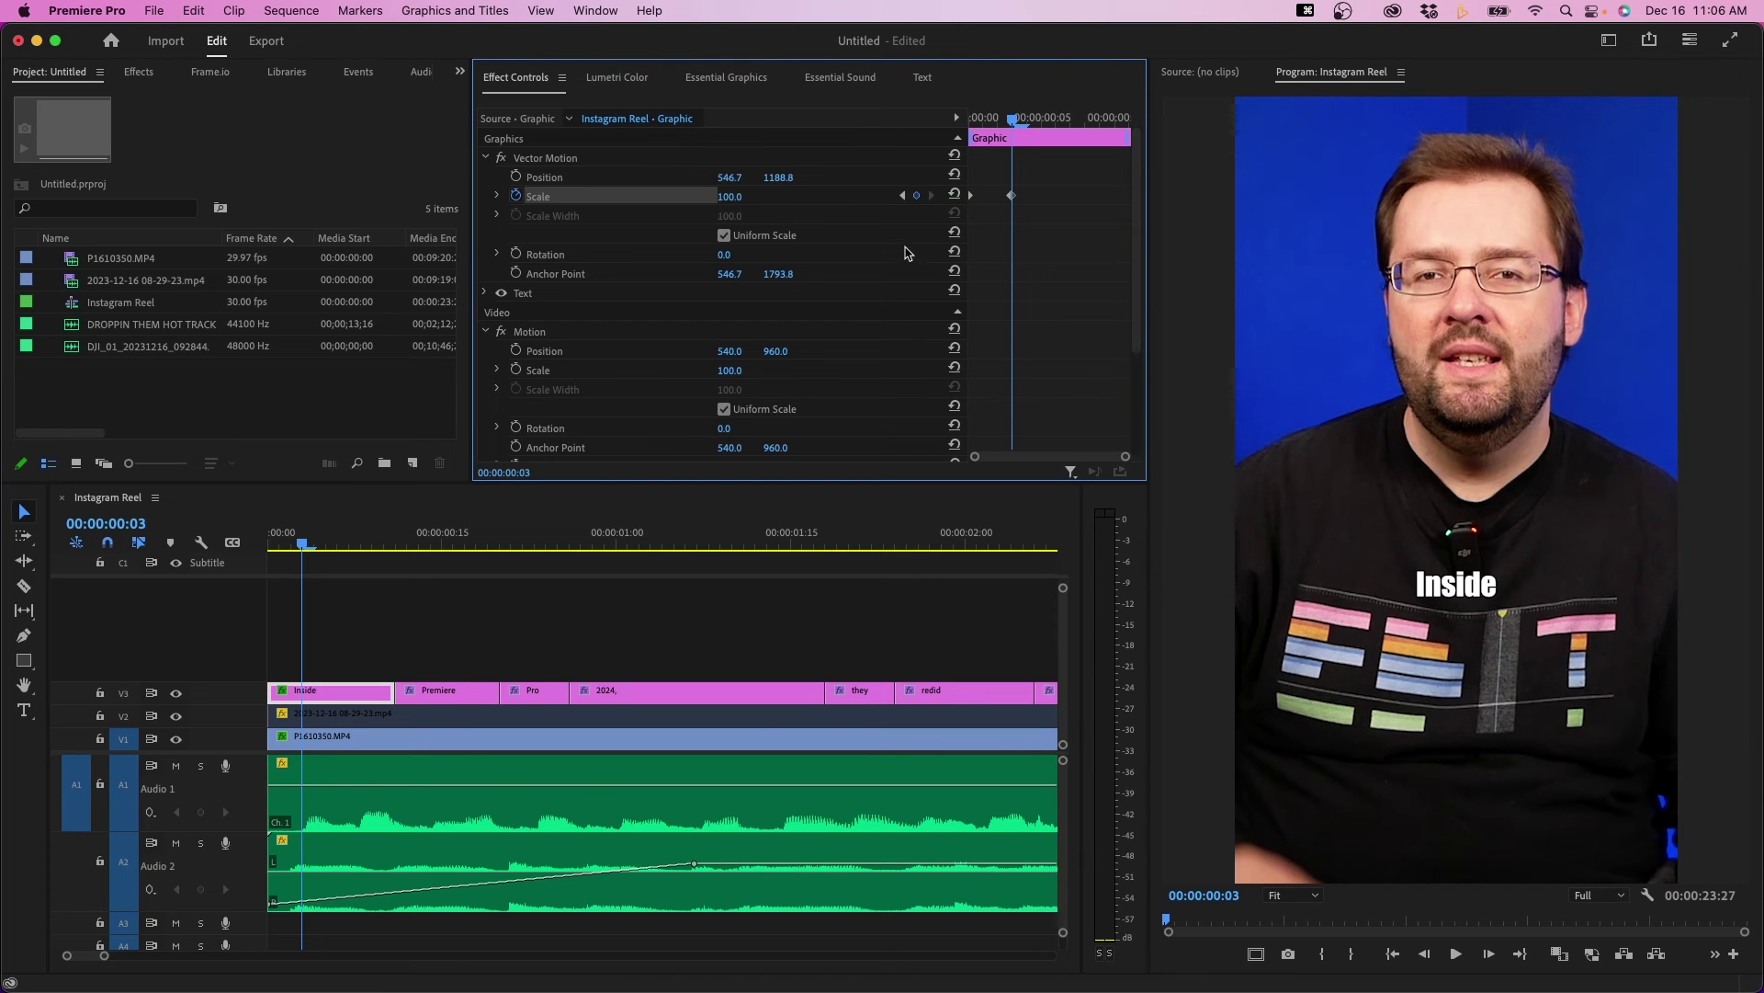
# Add Vector Motion scale keyframes of 100 at frame 6 and 0 at frame 9 to the "Inside" graphic.
pyautogui.click(1054, 120)
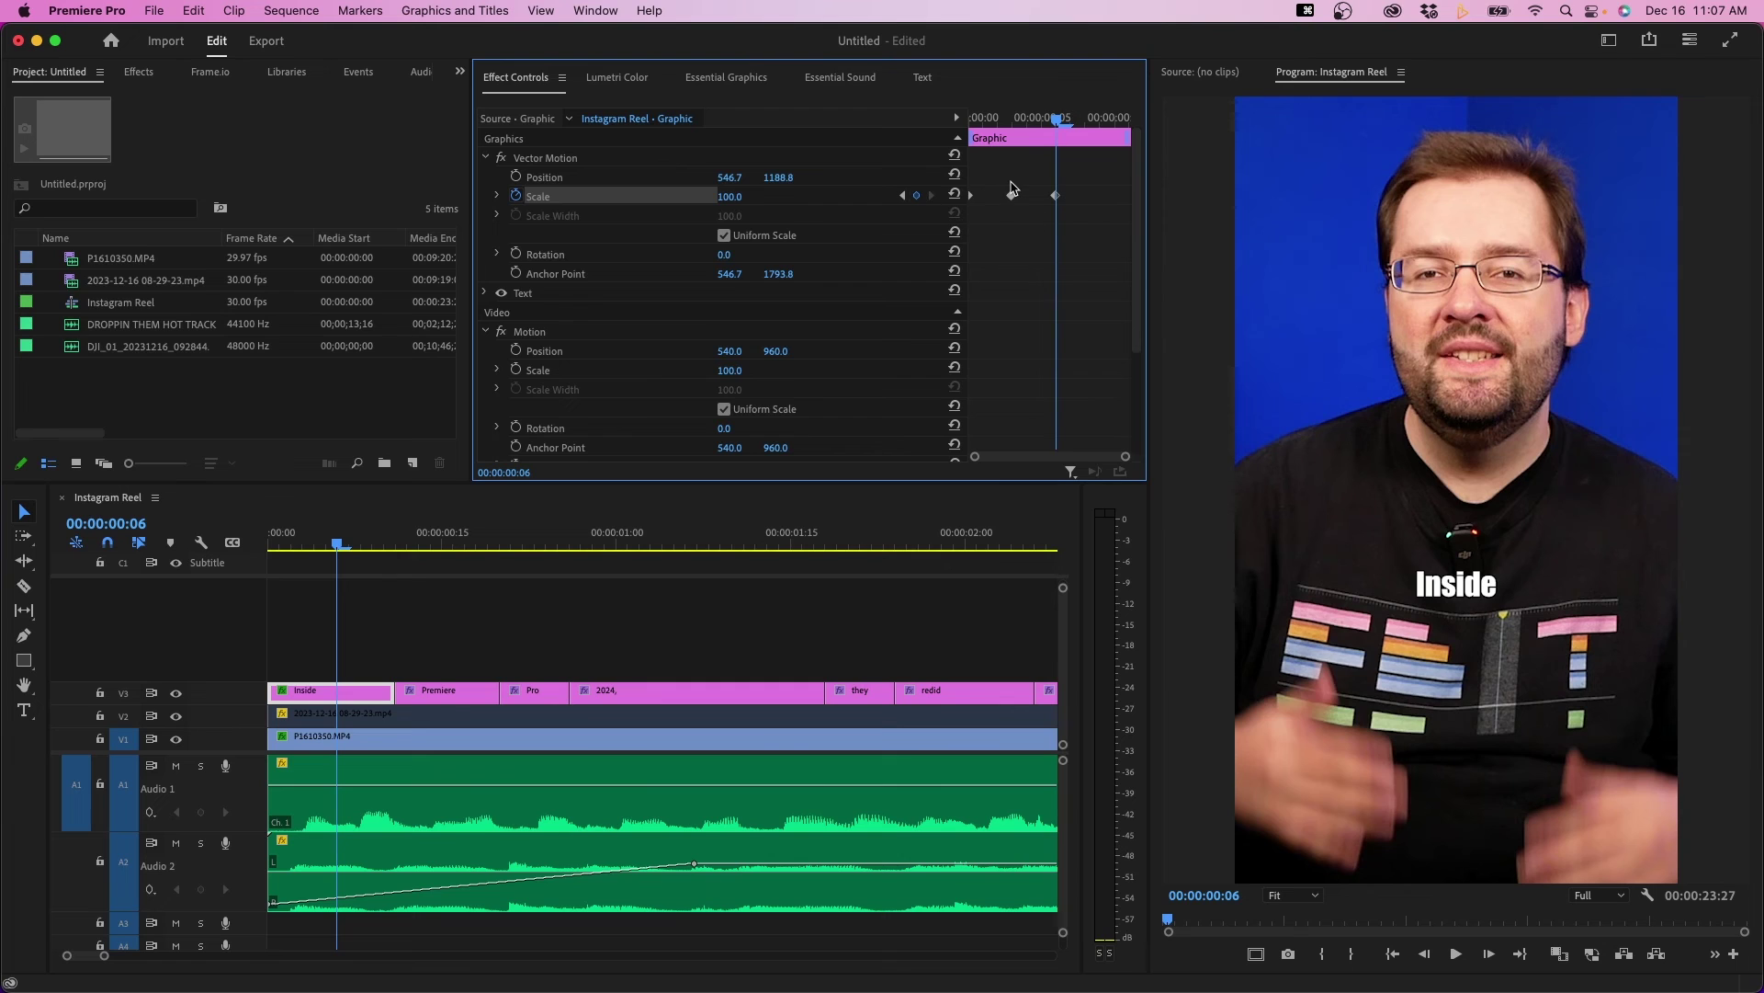
pyautogui.press('Right')
pyautogui.press('Right')
pyautogui.press('Right')
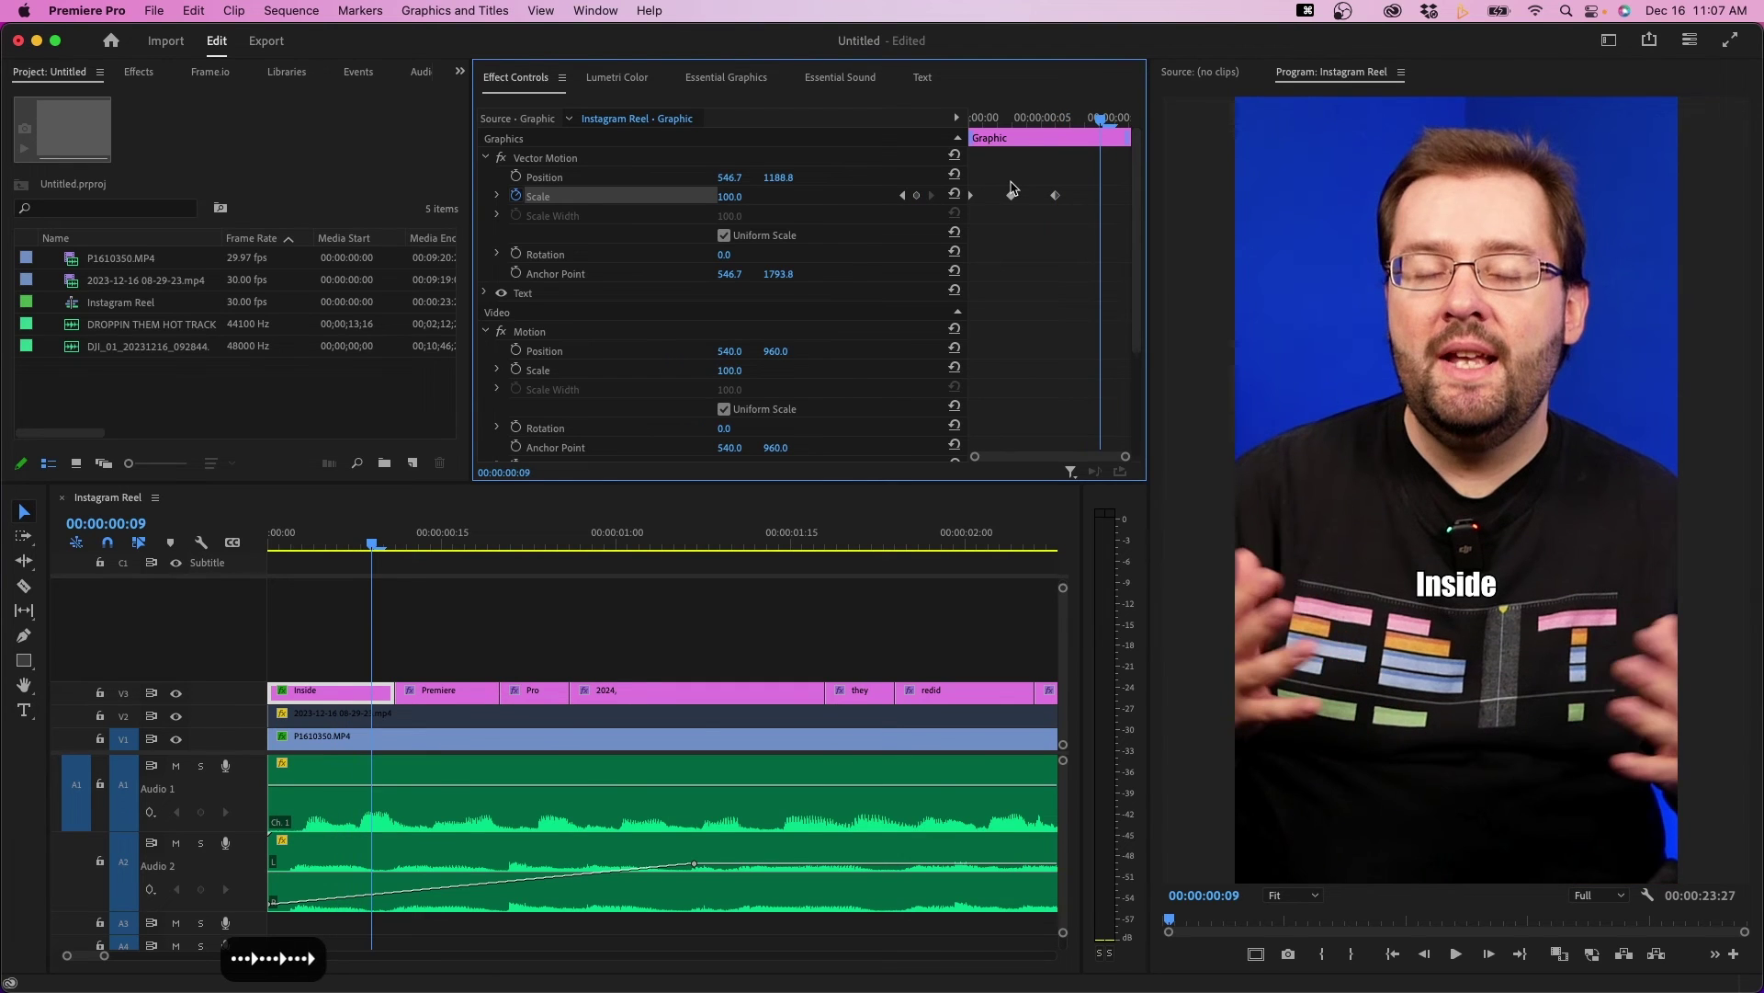
pyautogui.click(743, 195)
pyautogui.write('0')
pyautogui.press('Return')
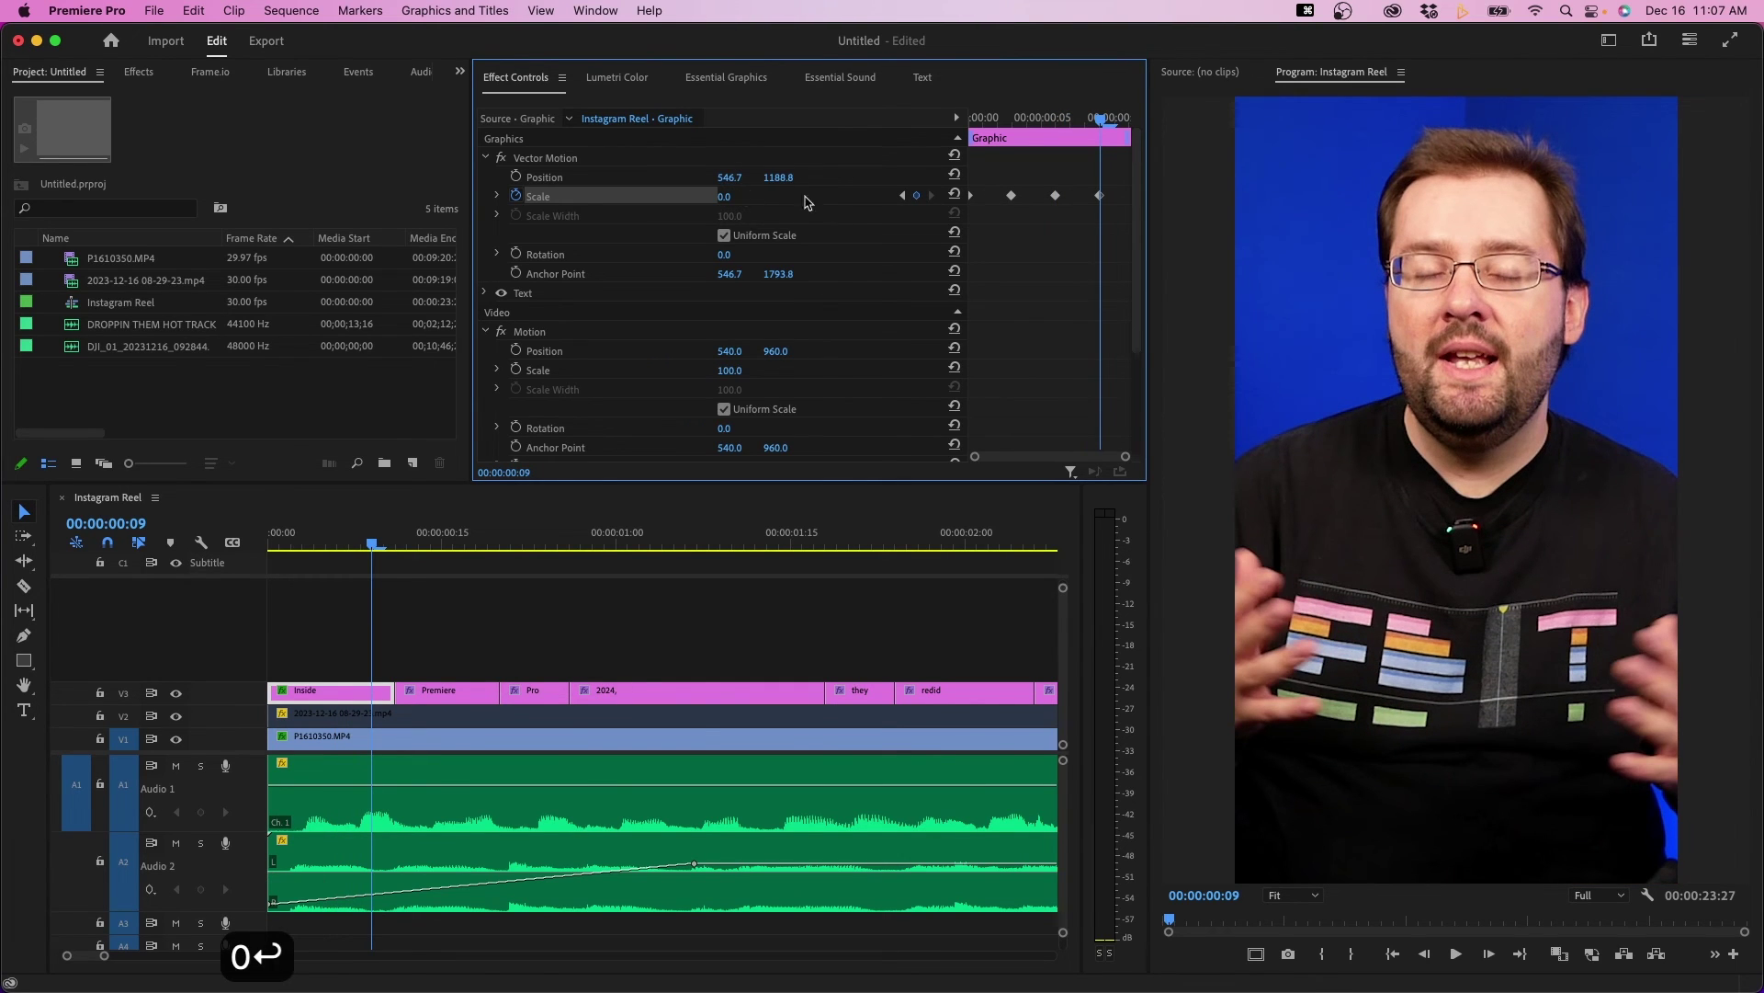
# Play back the "Inside" graphic from the start to check its scale animation.
pyautogui.click(366, 619)
pyautogui.press('Home')
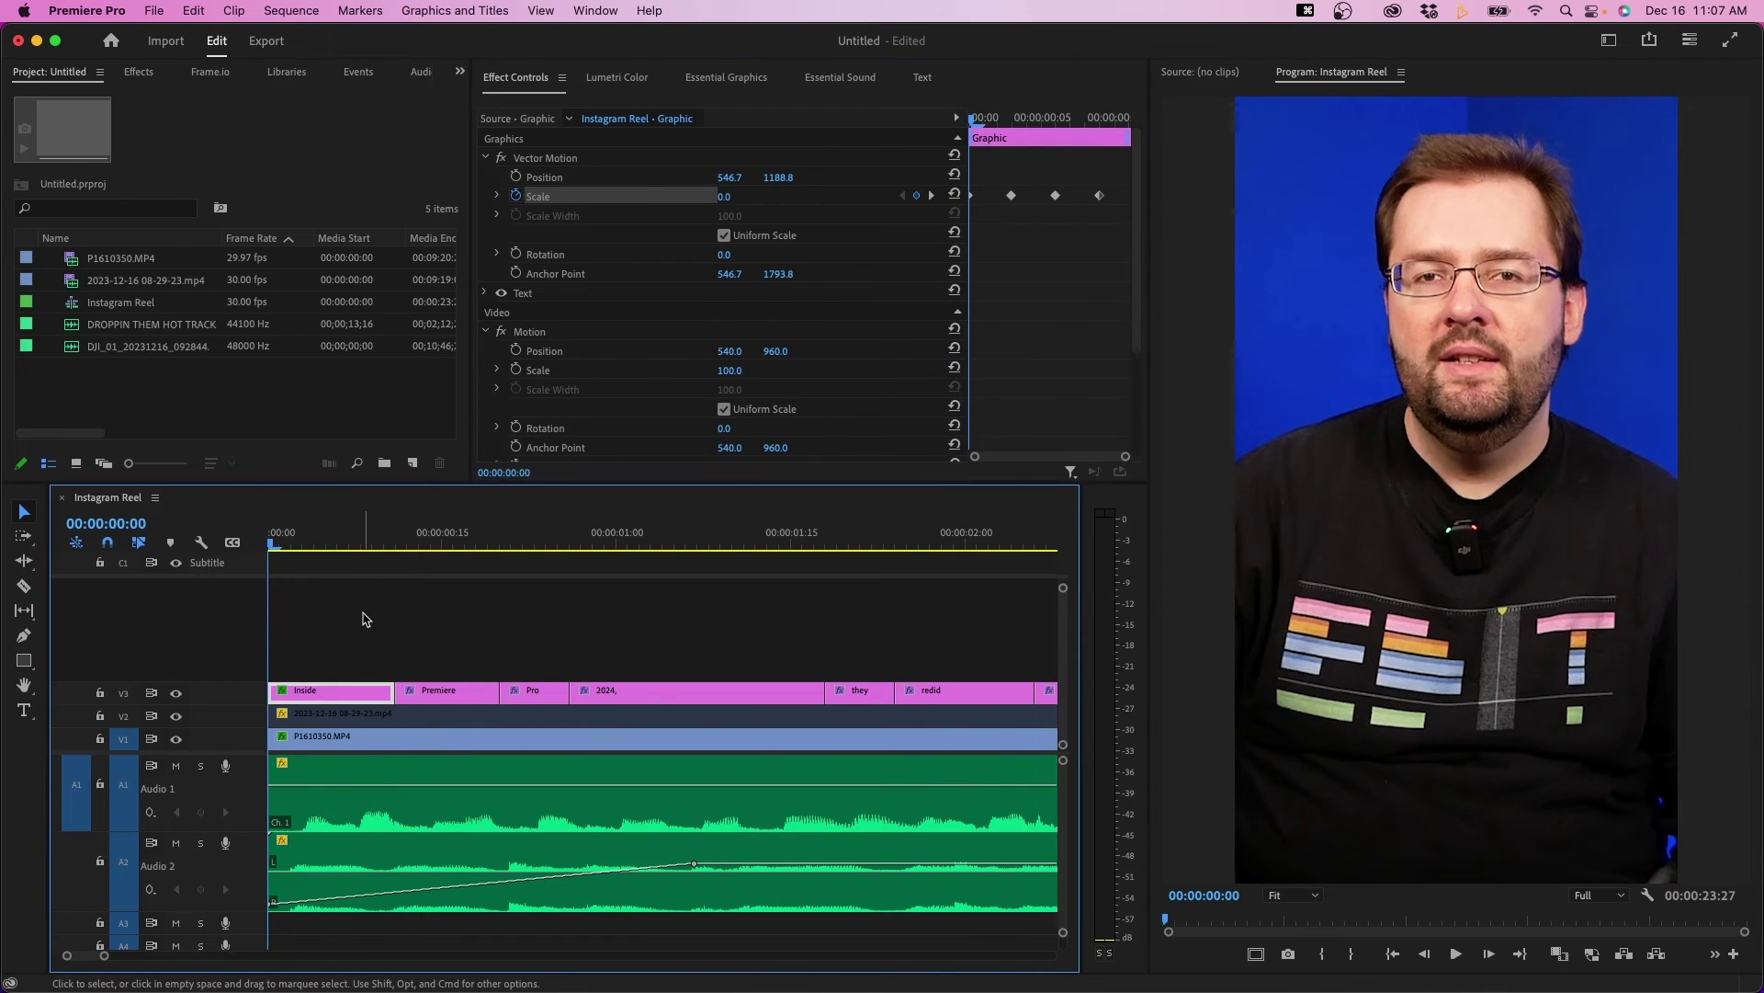
pyautogui.press('space')
pyautogui.press('space')
pyautogui.moveTo(355, 531)
pyautogui.mouseDown()
pyautogui.moveTo(276, 542)
pyautogui.moveTo(375, 544)
pyautogui.moveTo(268, 566)
pyautogui.moveTo(362, 562)
pyautogui.moveTo(271, 584)
pyautogui.moveTo(337, 556)
pyautogui.mouseUp()
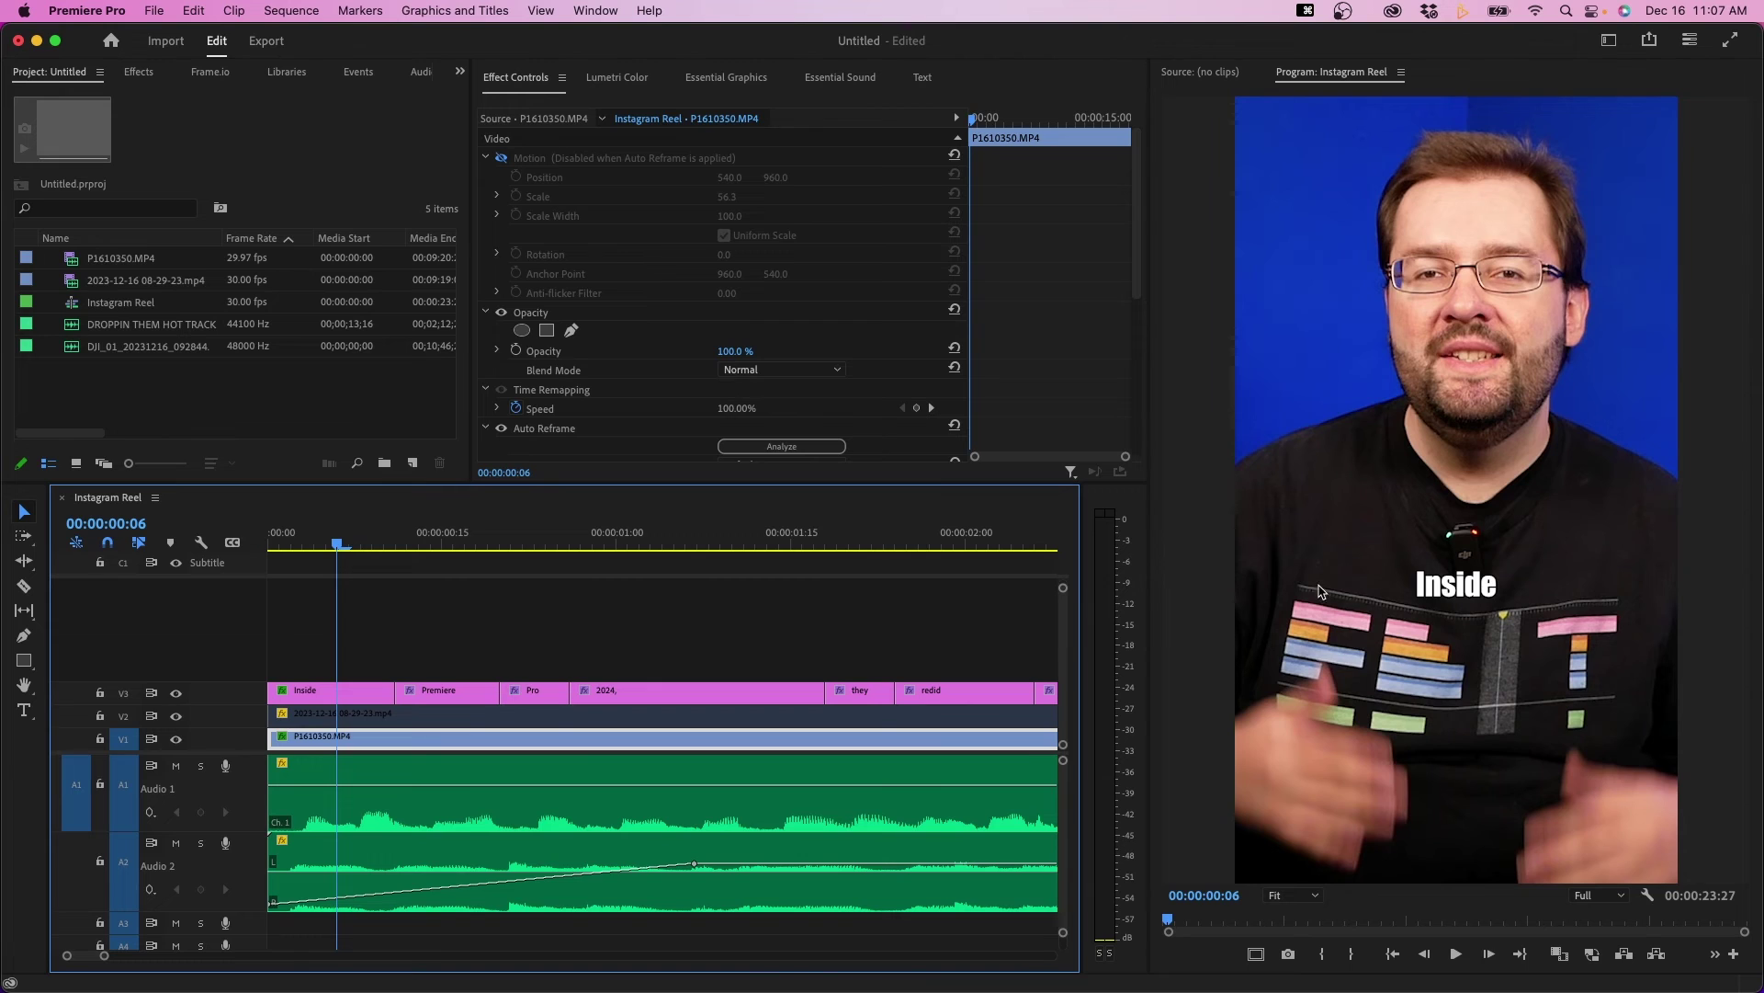
# Set the "Inside" graphic's intro to end at the frame 3 keyframe and its outro to start at frame 6, and save the project.
pyautogui.click(1479, 589)
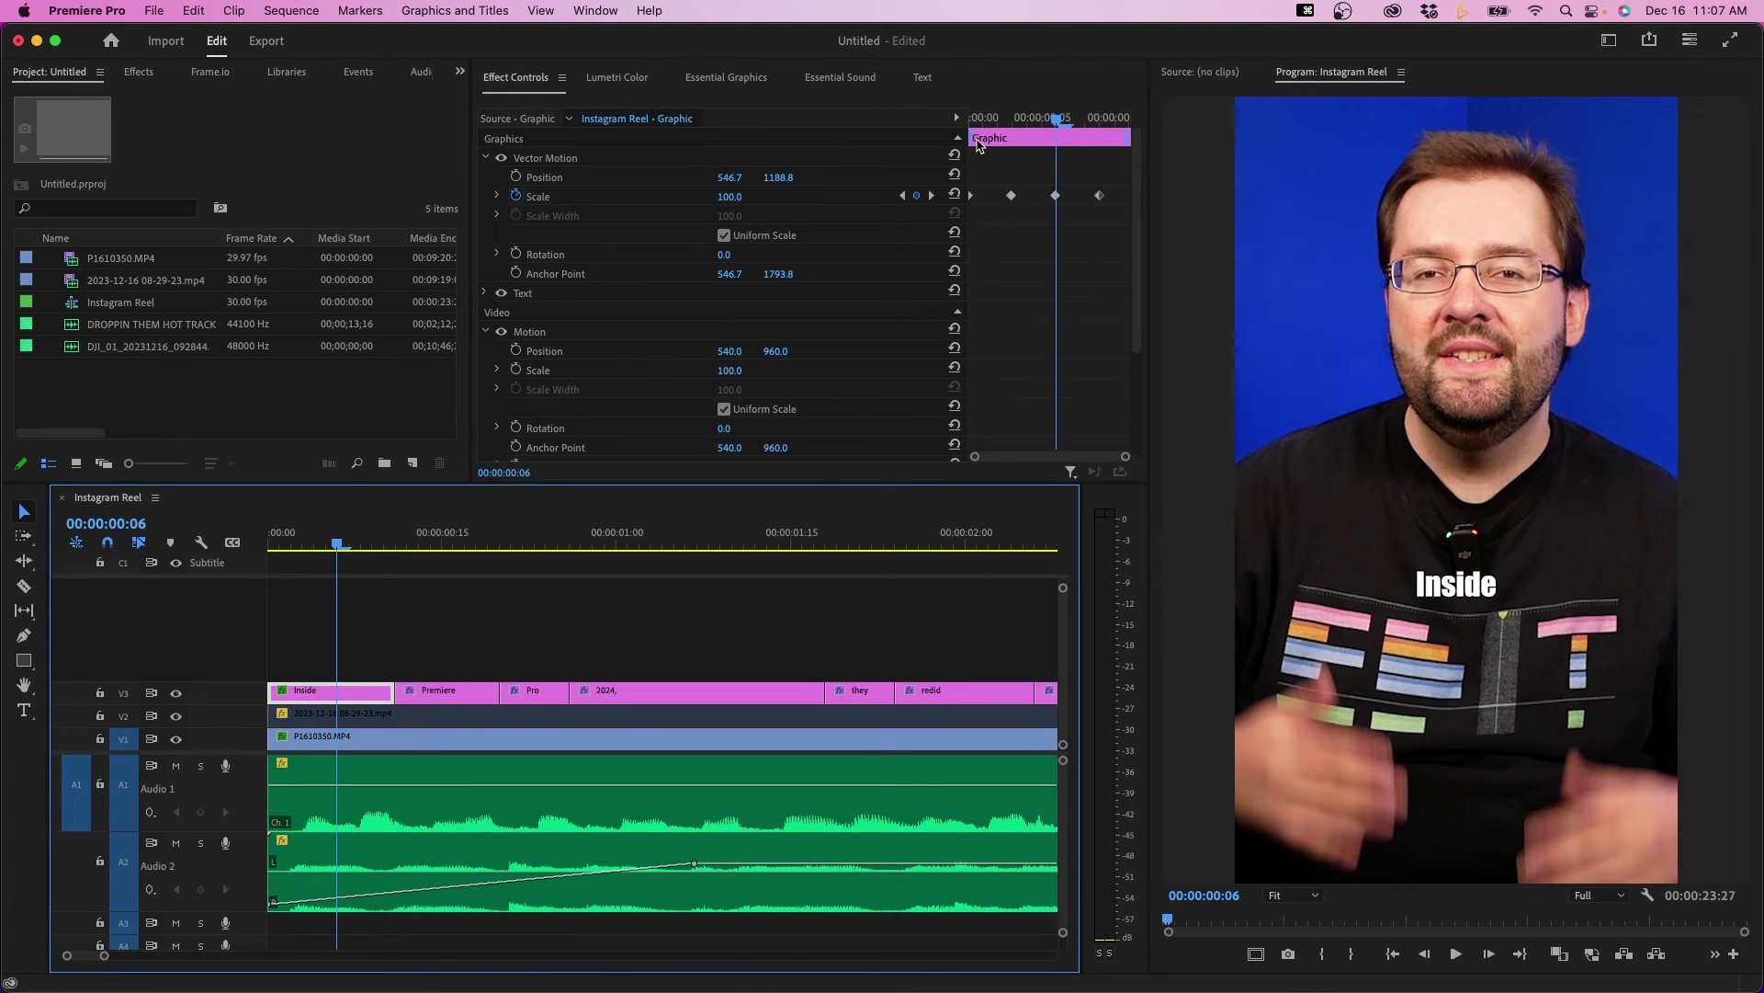
pyautogui.moveTo(972, 138); pyautogui.dragTo(1020, 140)
pyautogui.moveTo(1127, 137); pyautogui.dragTo(1057, 138)
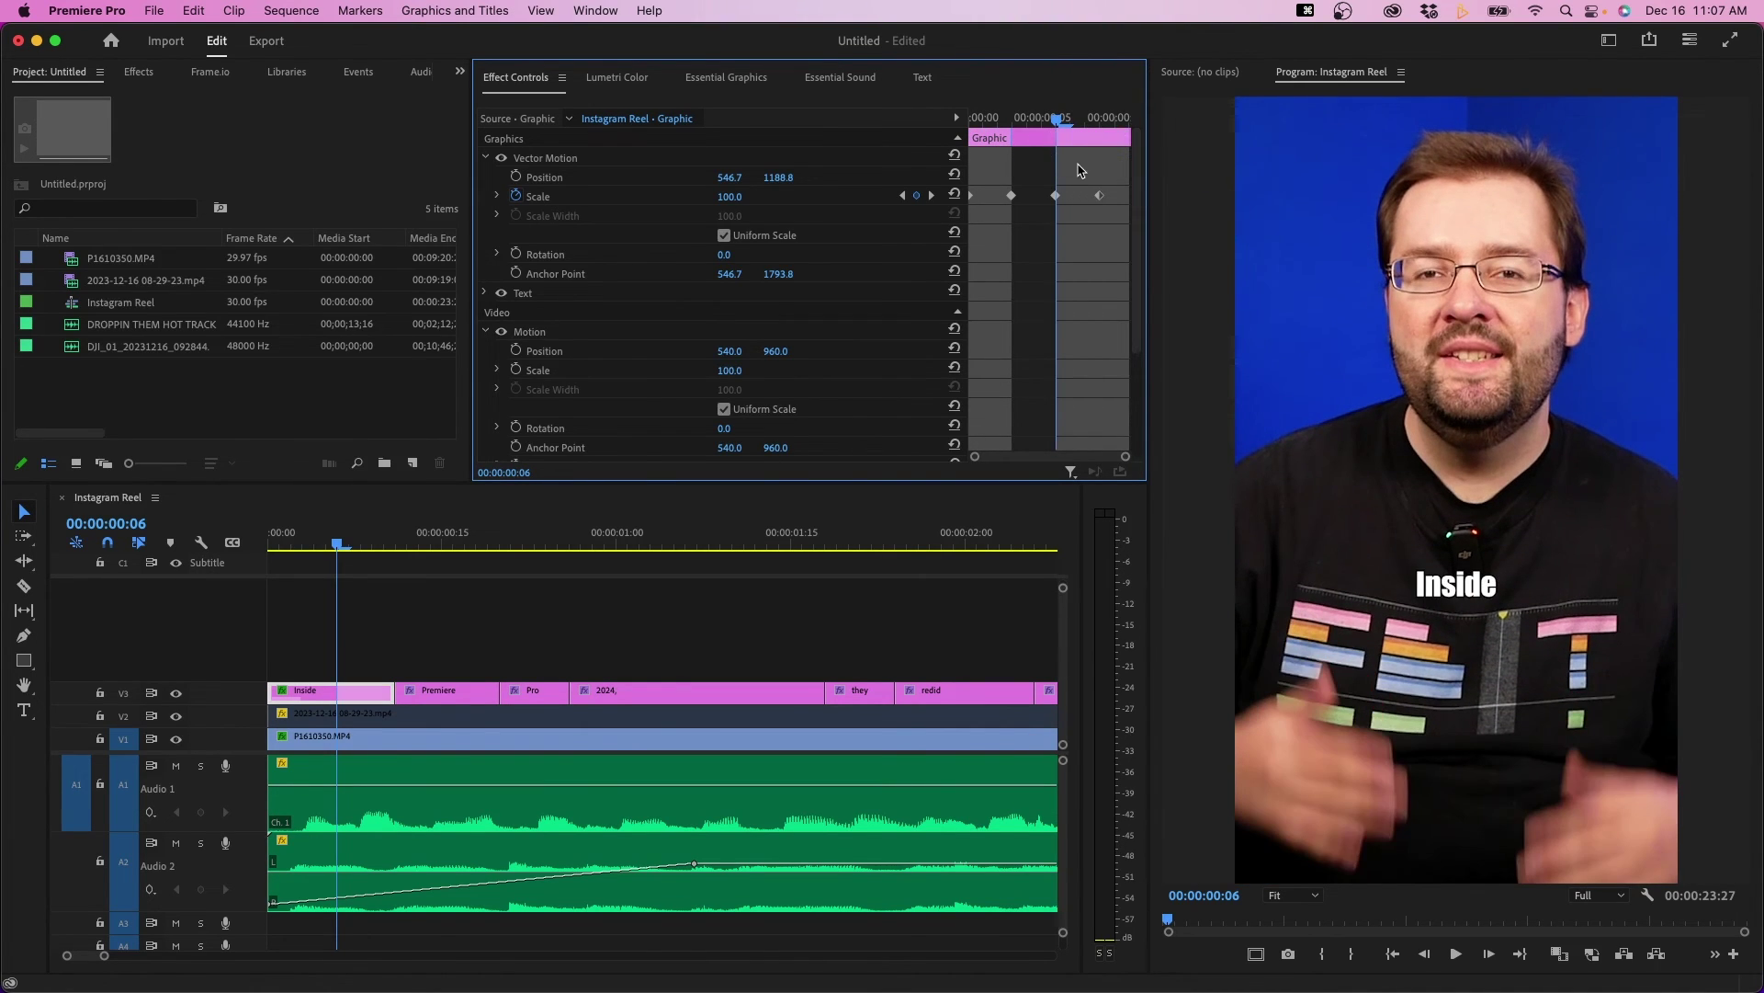
pyautogui.click(325, 691)
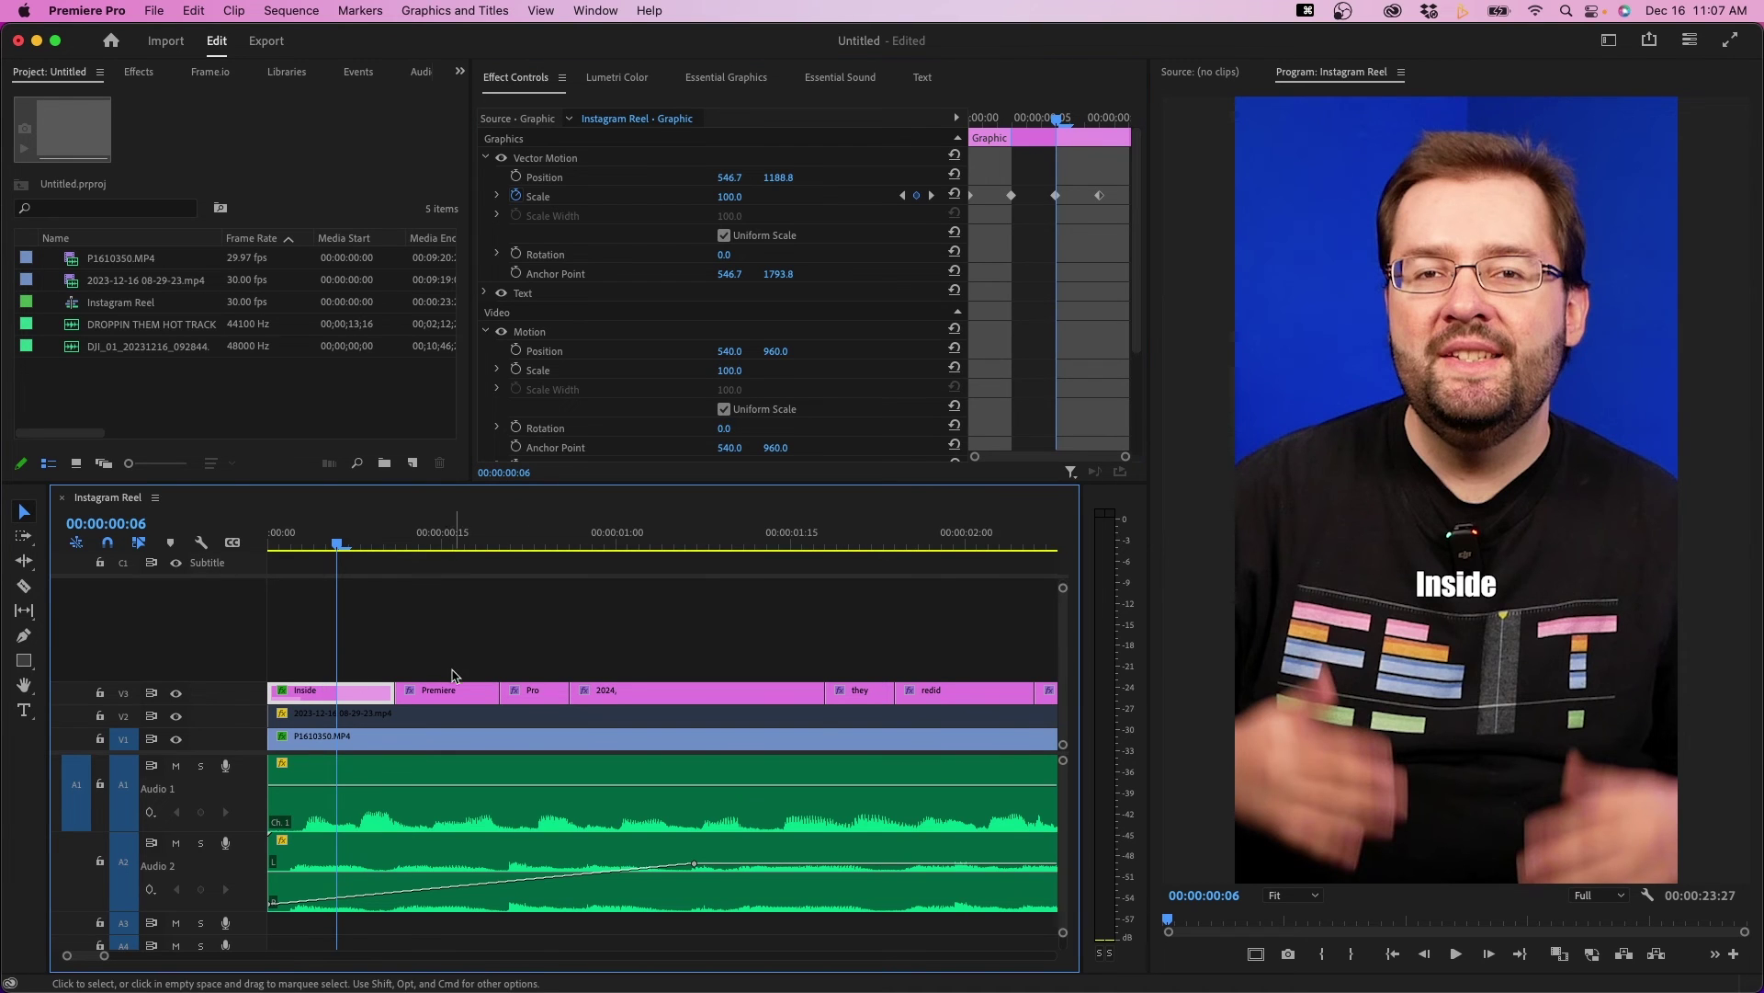
pyautogui.press('super+s')
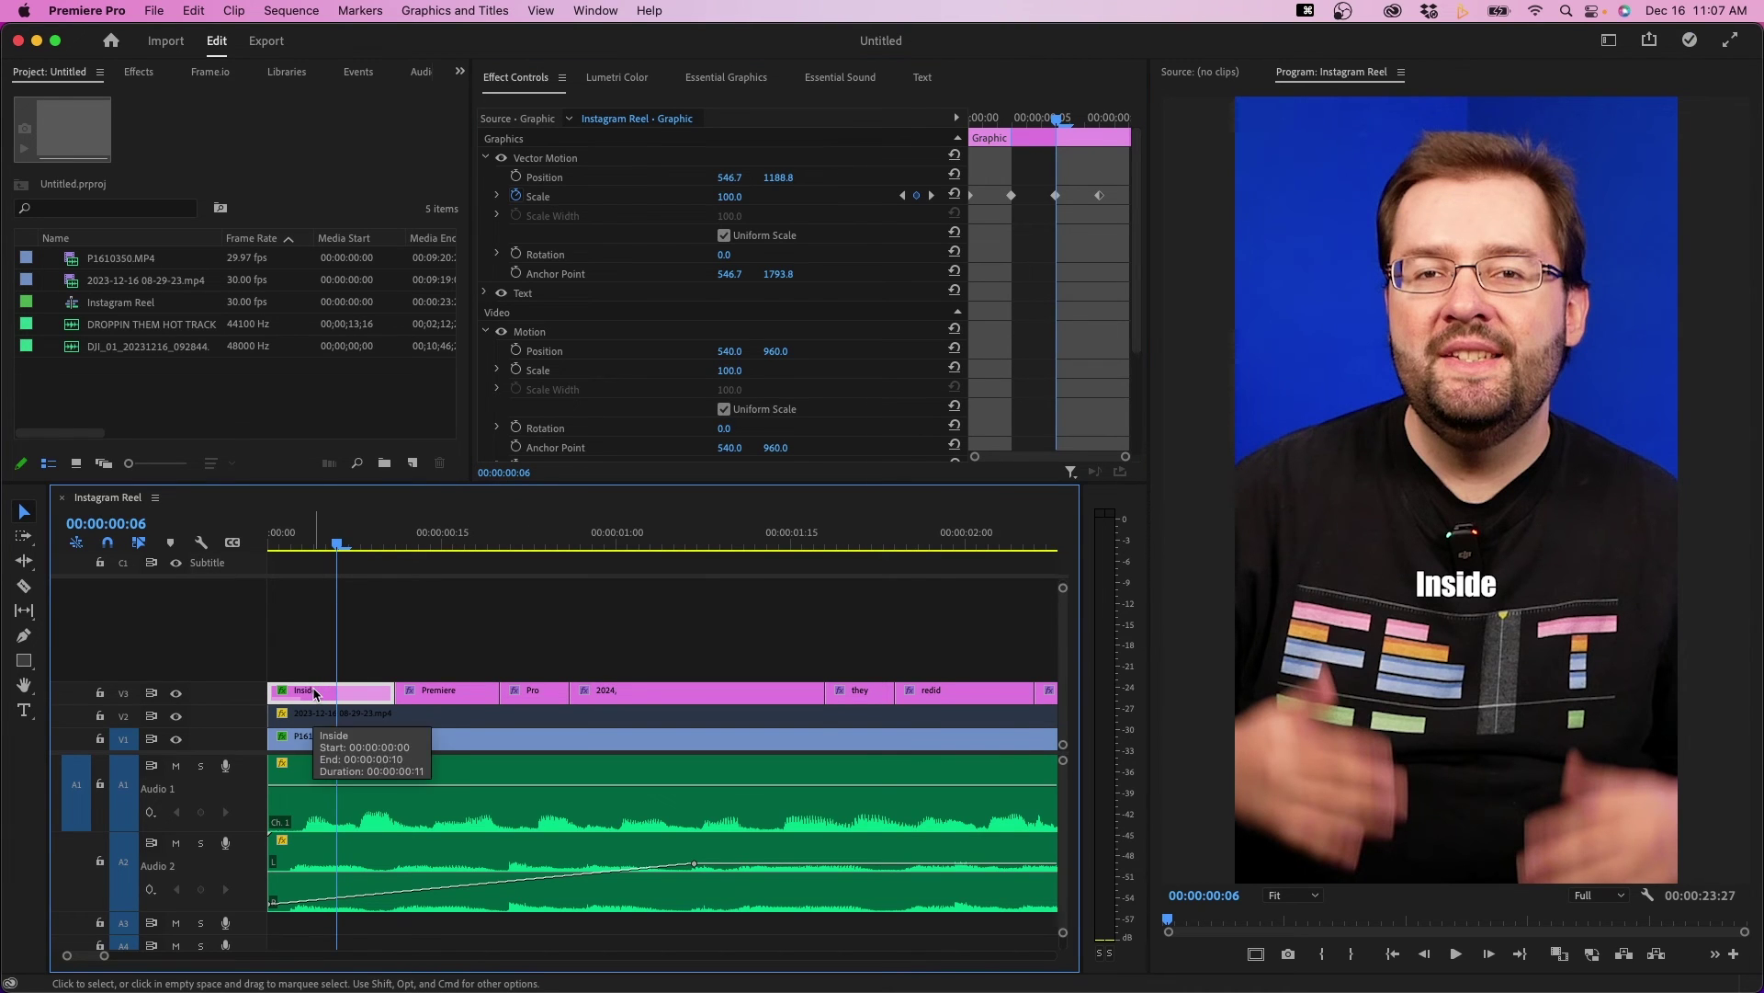
# Copy the animated "Inside" graphic from the V3 track.
pyautogui.click(442, 544)
pyautogui.click(444, 691)
pyautogui.click(329, 529)
pyautogui.click(322, 691)
pyautogui.click(198, 10)
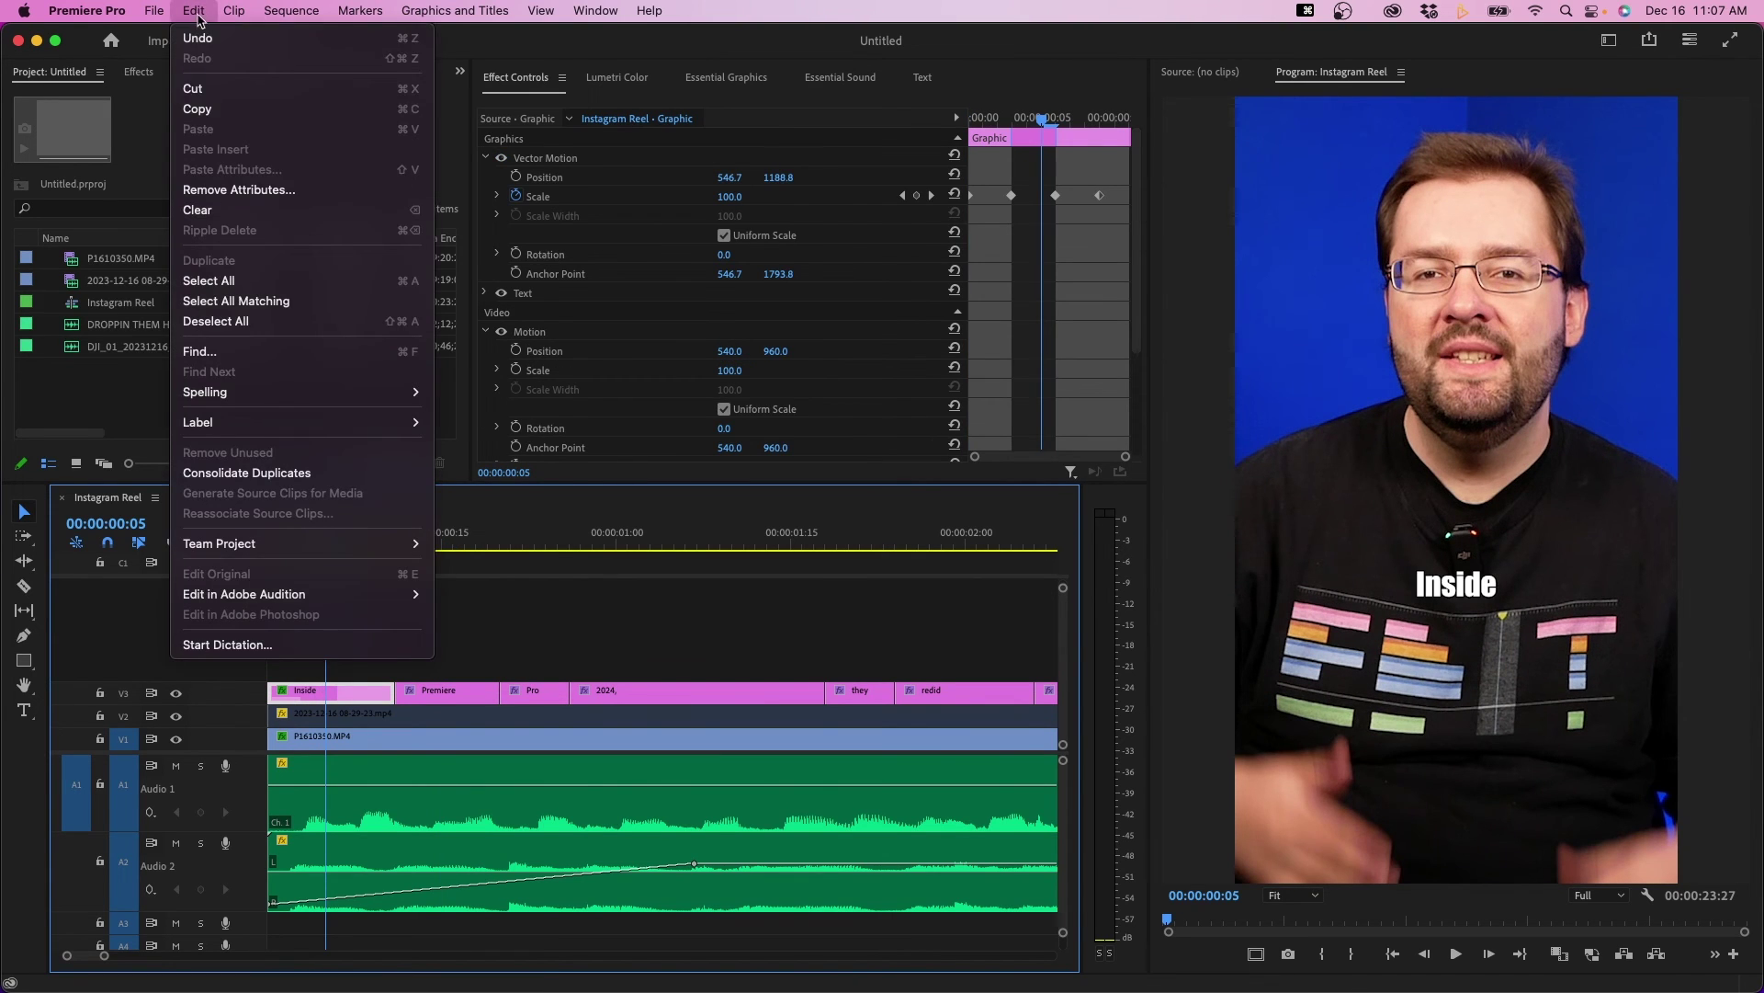
pyautogui.click(204, 107)
# Paste only the Vector Motion attributes, with scaled attribute times, onto all V3 graphics from "Premiere" onward and play back the result.
pyautogui.click(23, 536)
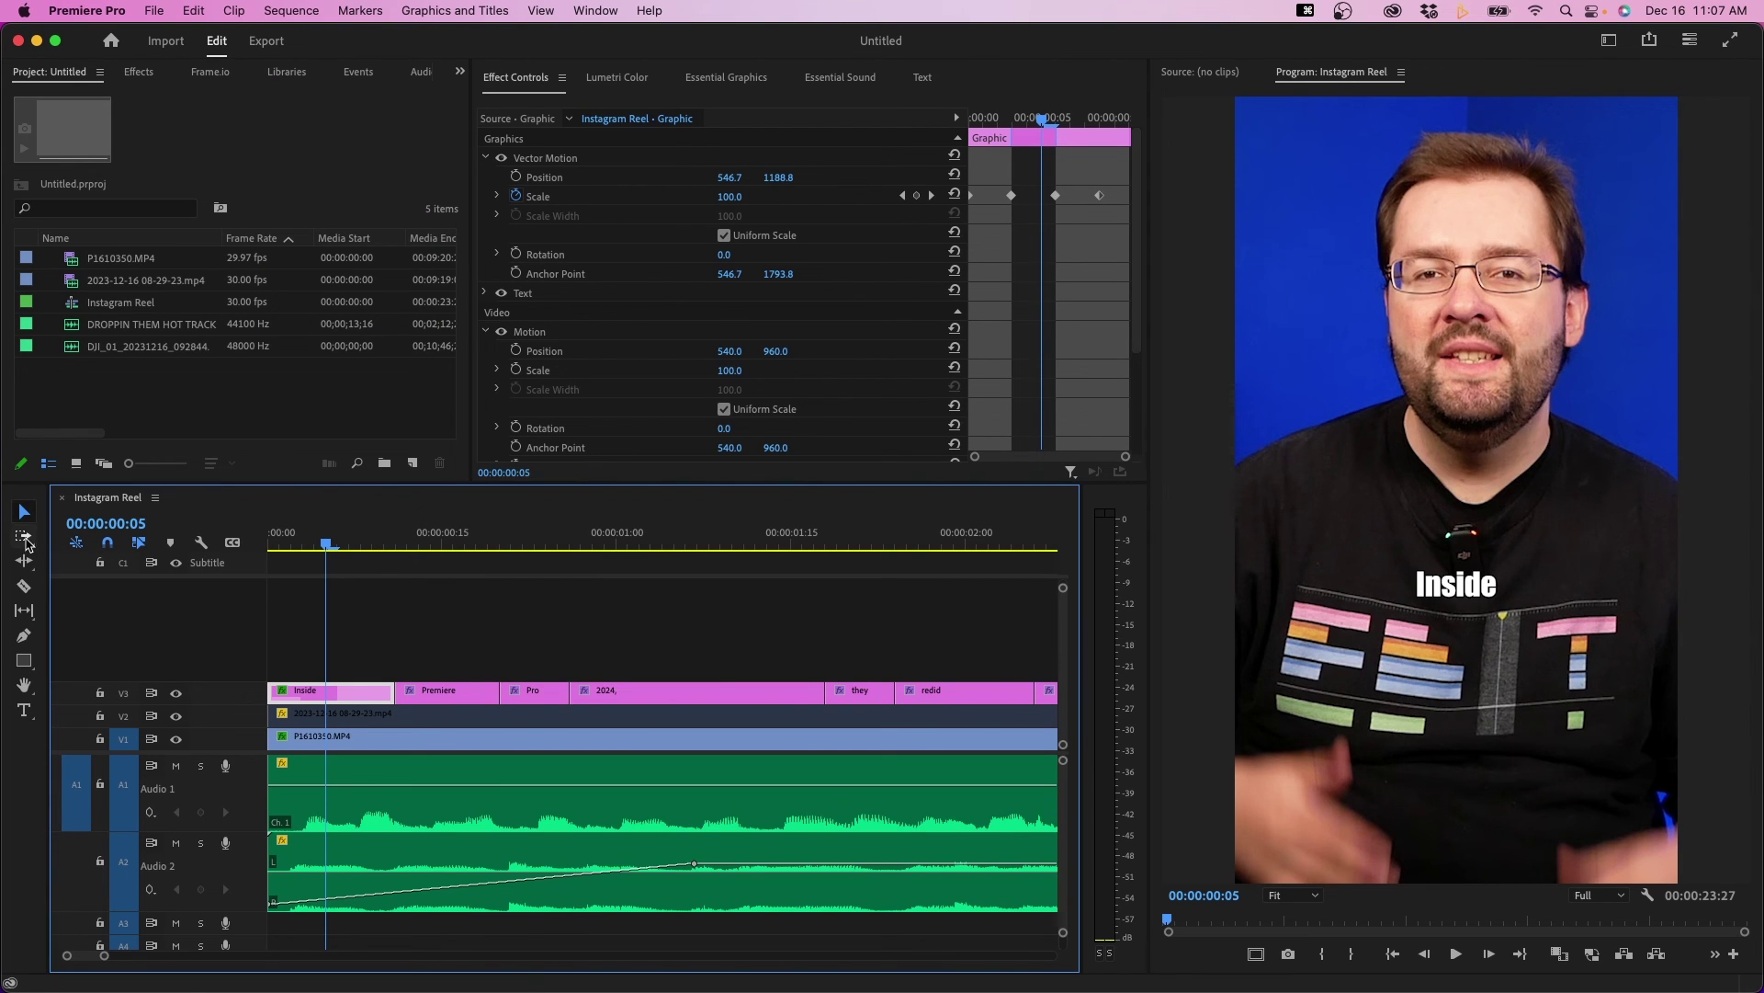
pyautogui.press('shift')
pyautogui.click(436, 688)
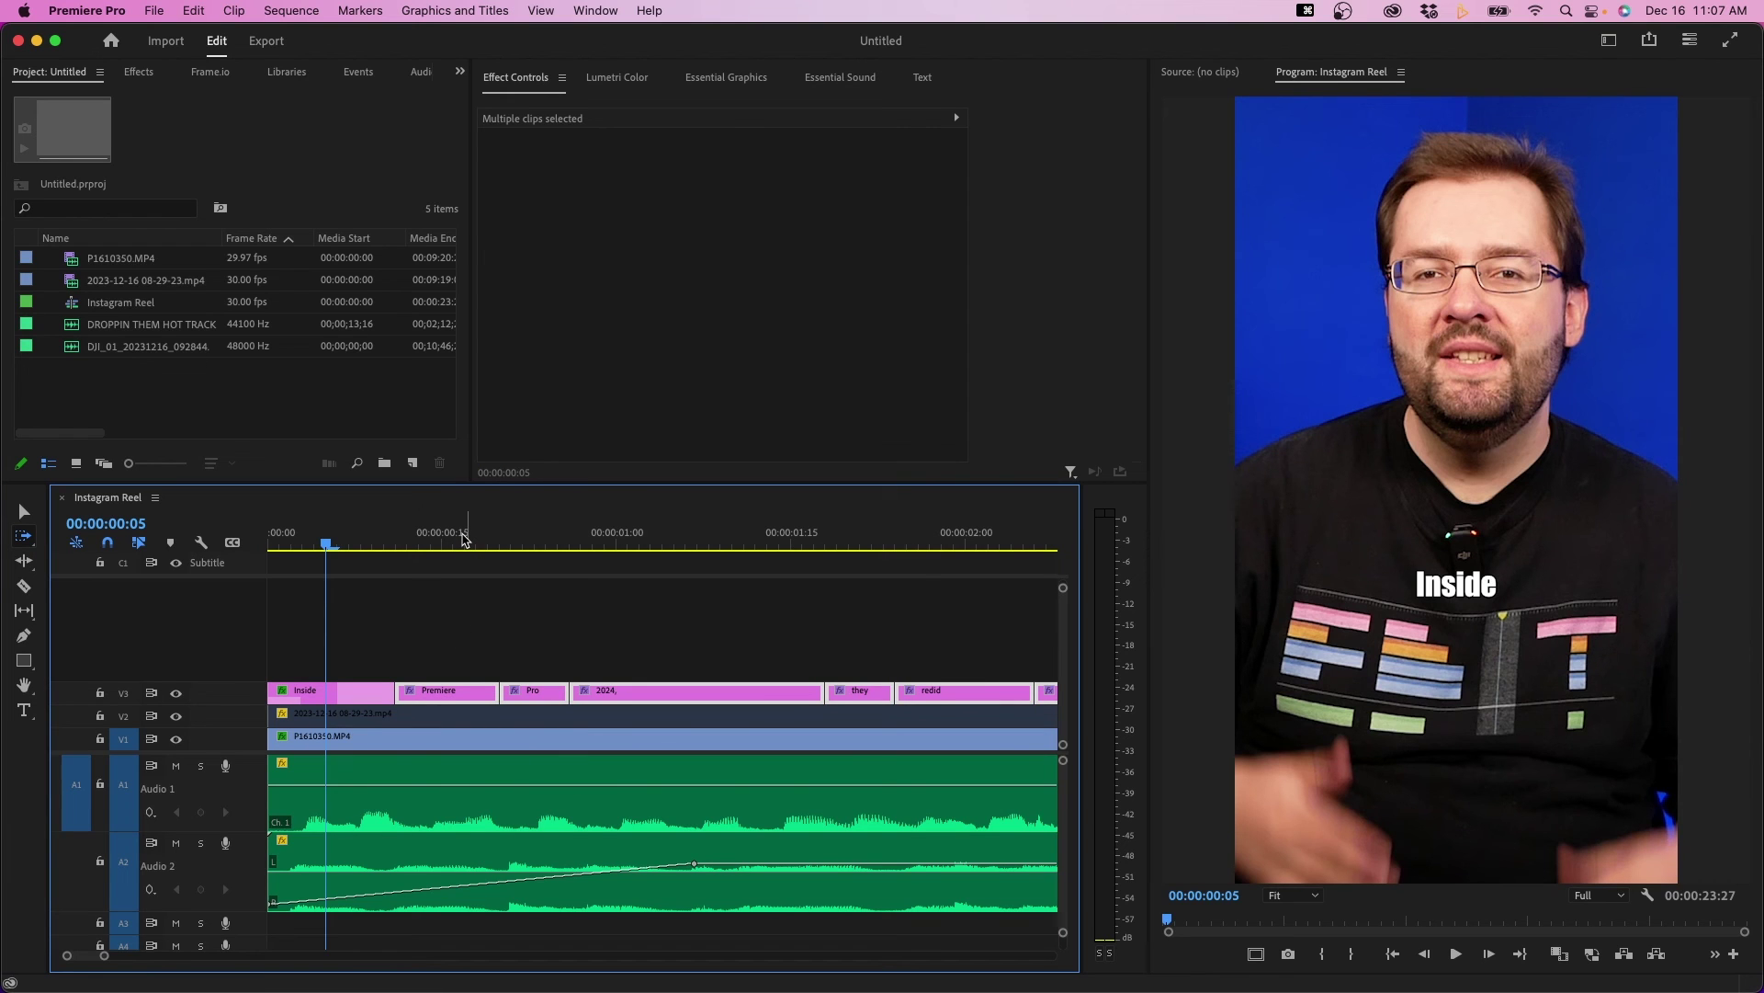
pyautogui.click(194, 11)
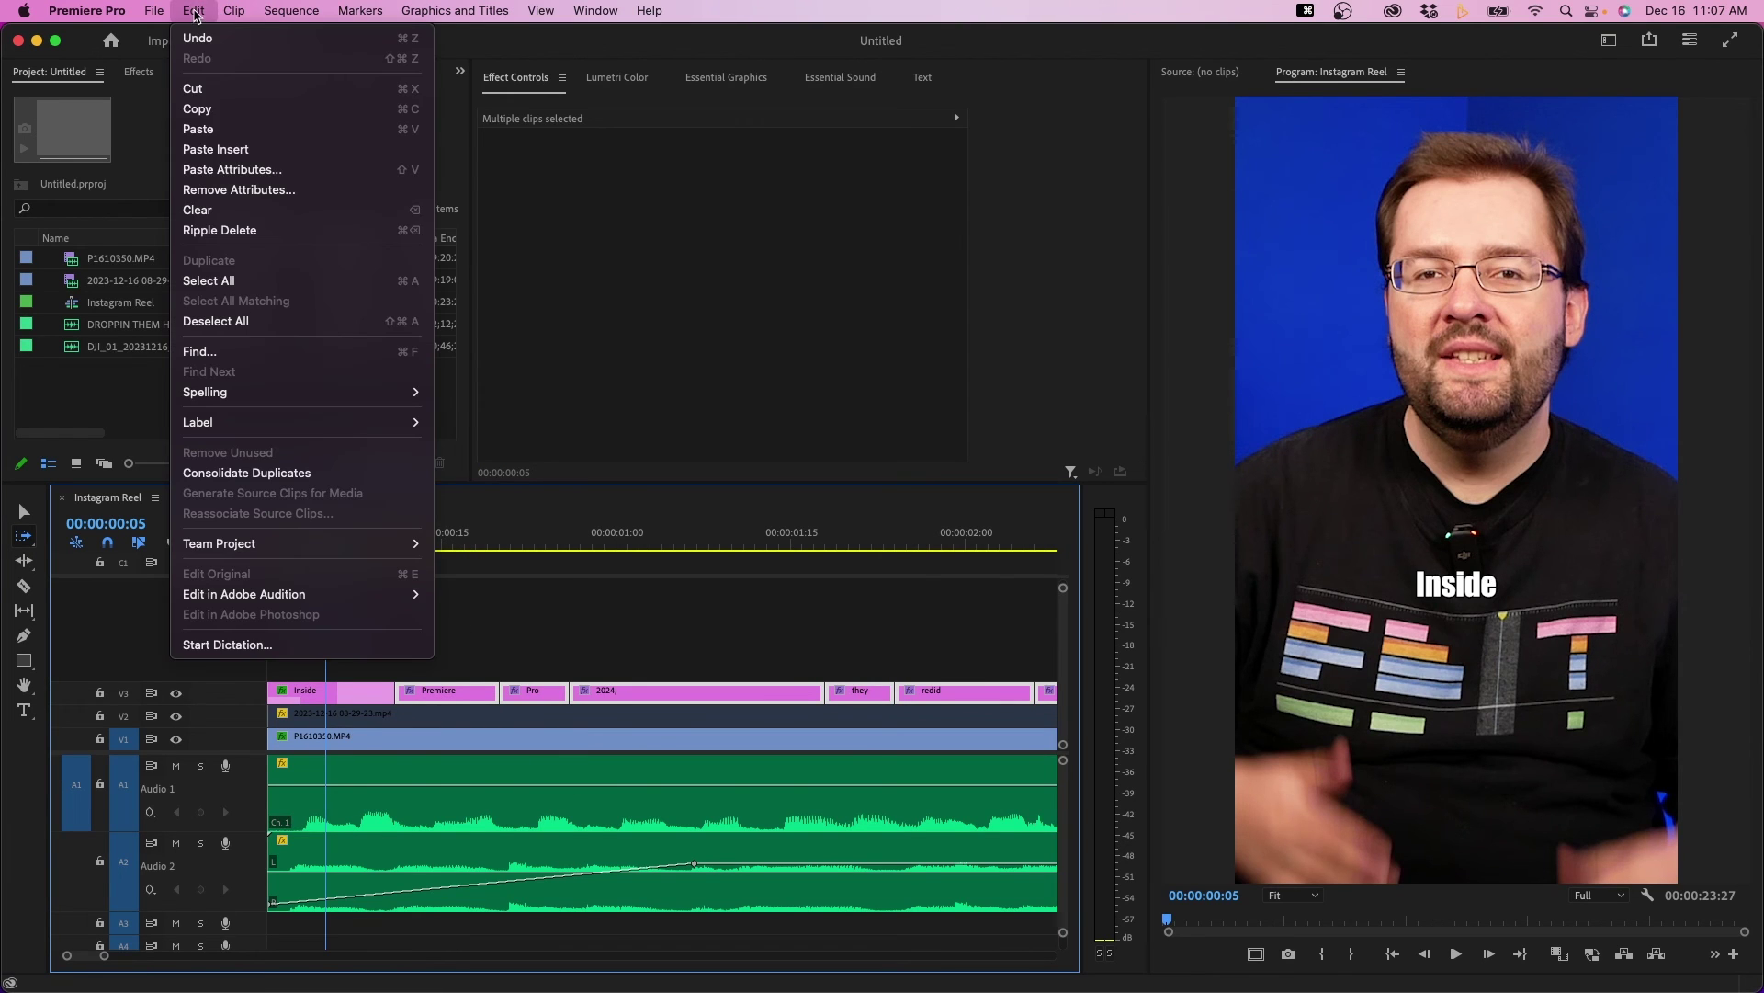
pyautogui.click(216, 171)
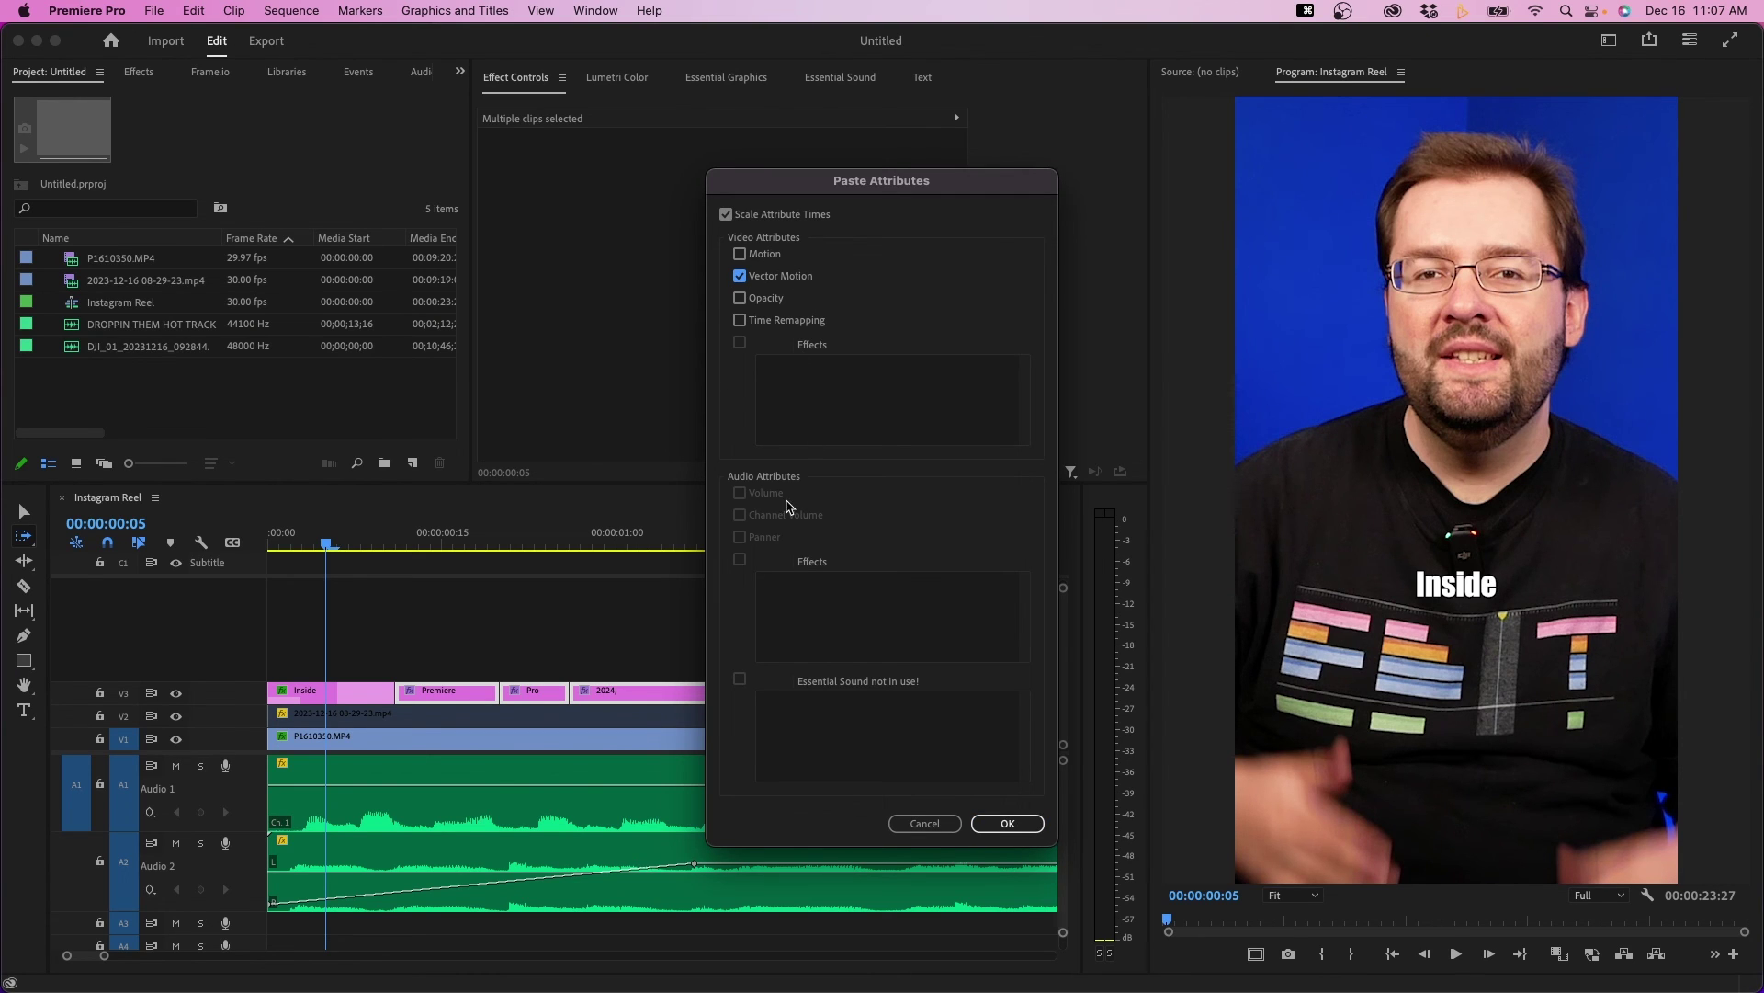
pyautogui.click(1011, 824)
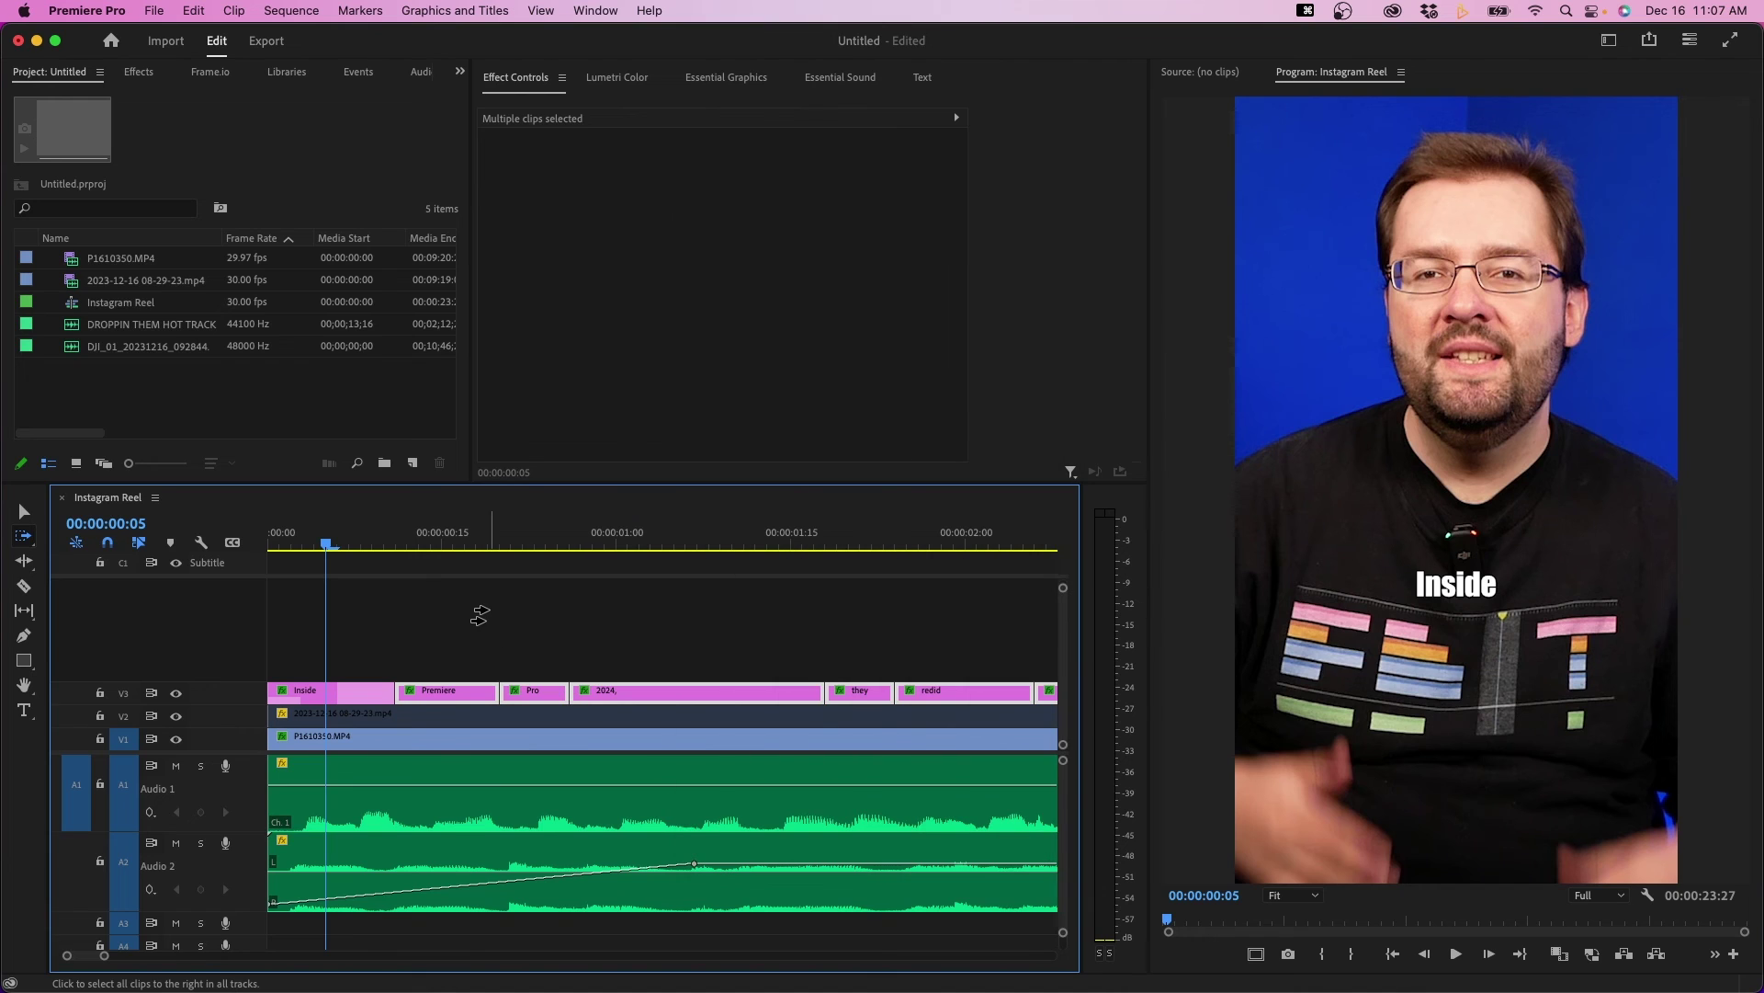
pyautogui.press('space')
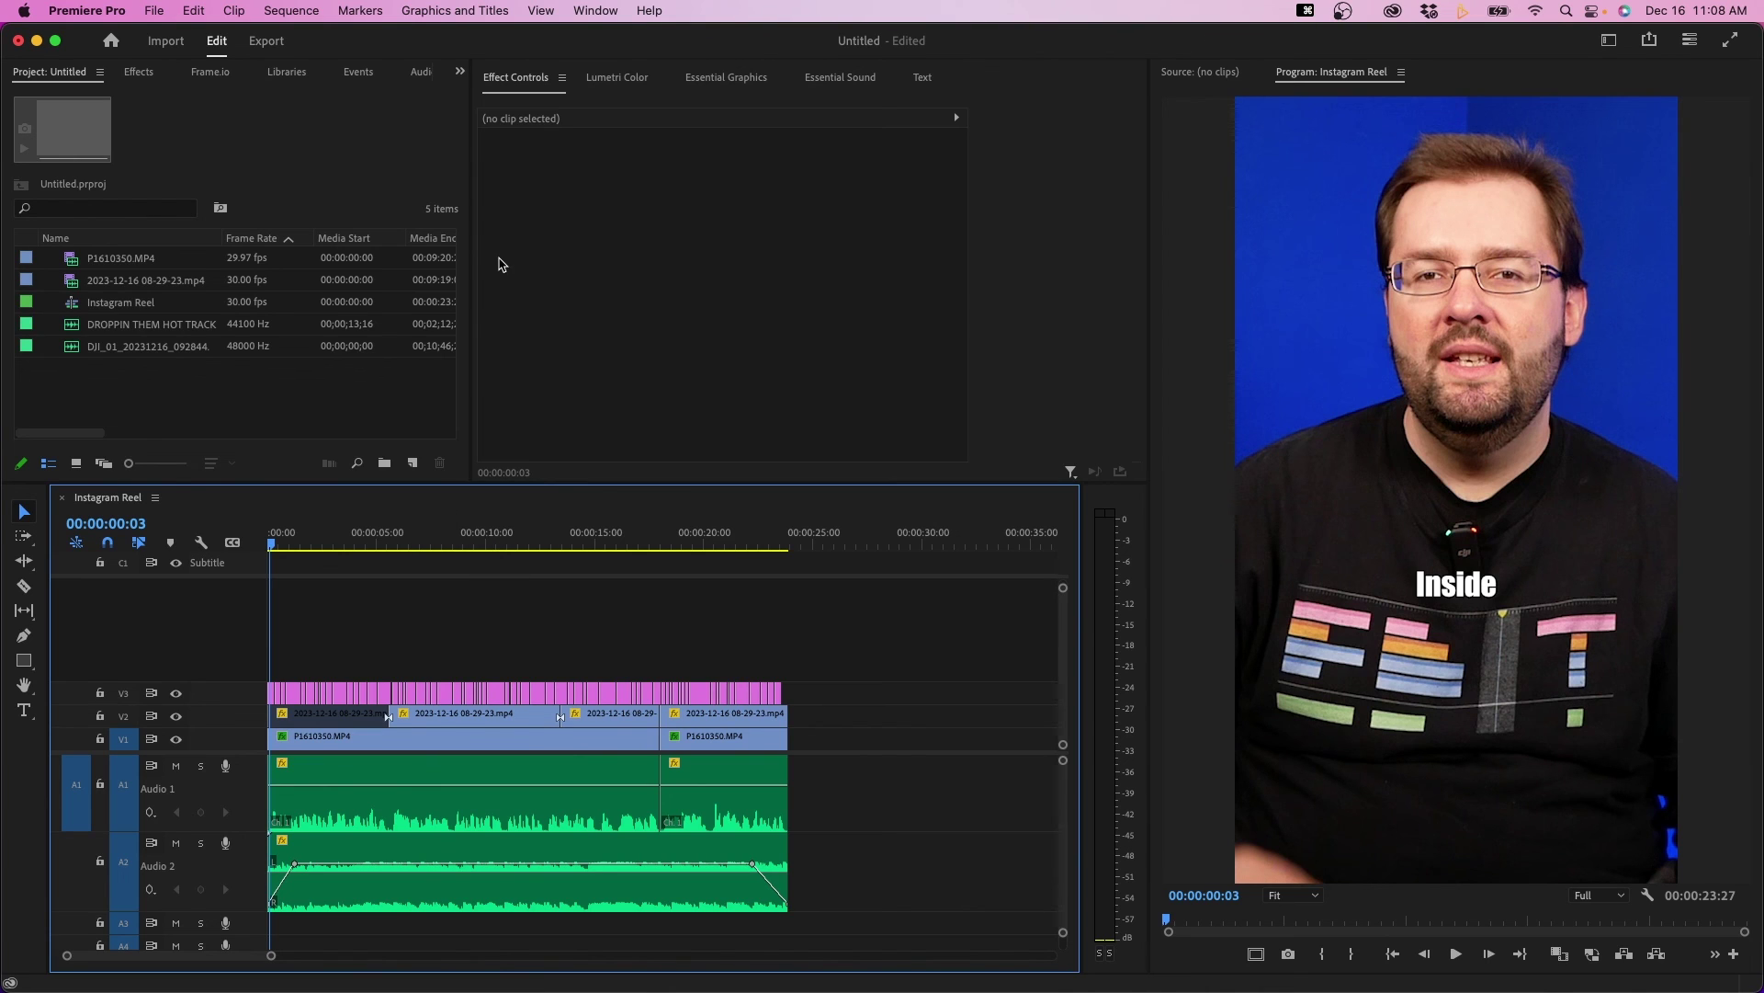
# Set up the Instagram Reel export as H.264 with the Match Source - Adaptive High Bitrate preset.
pyautogui.click(266, 44)
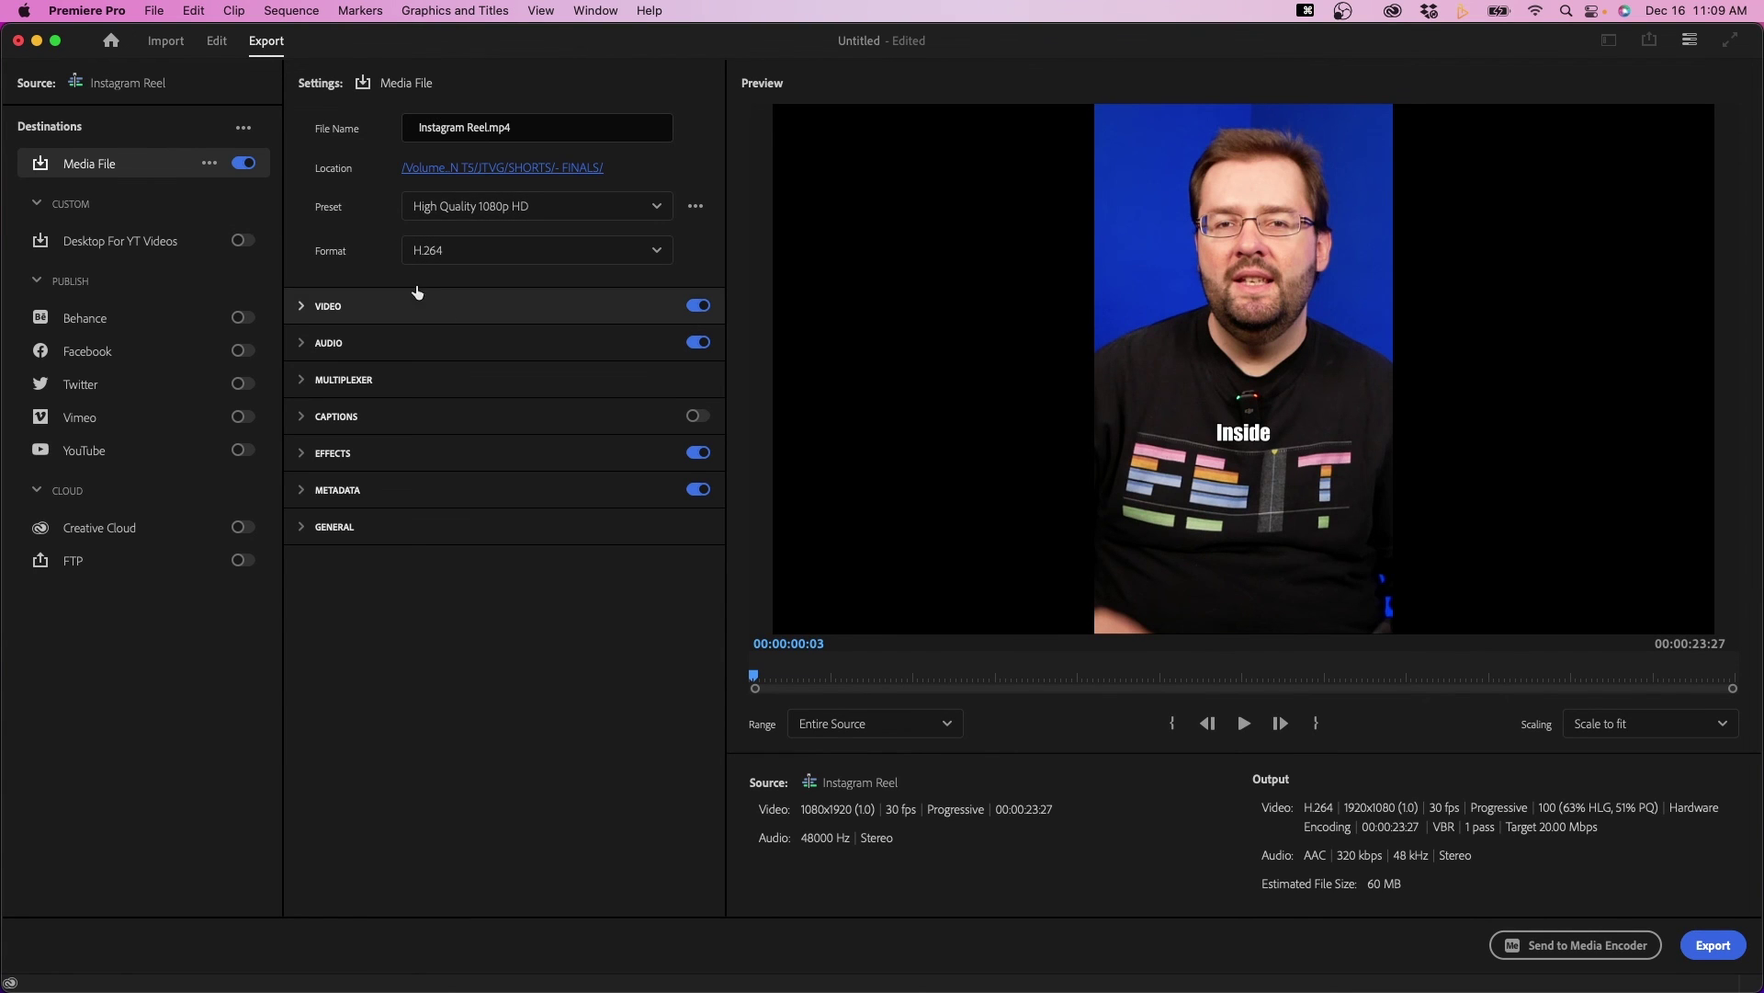
pyautogui.click(505, 257)
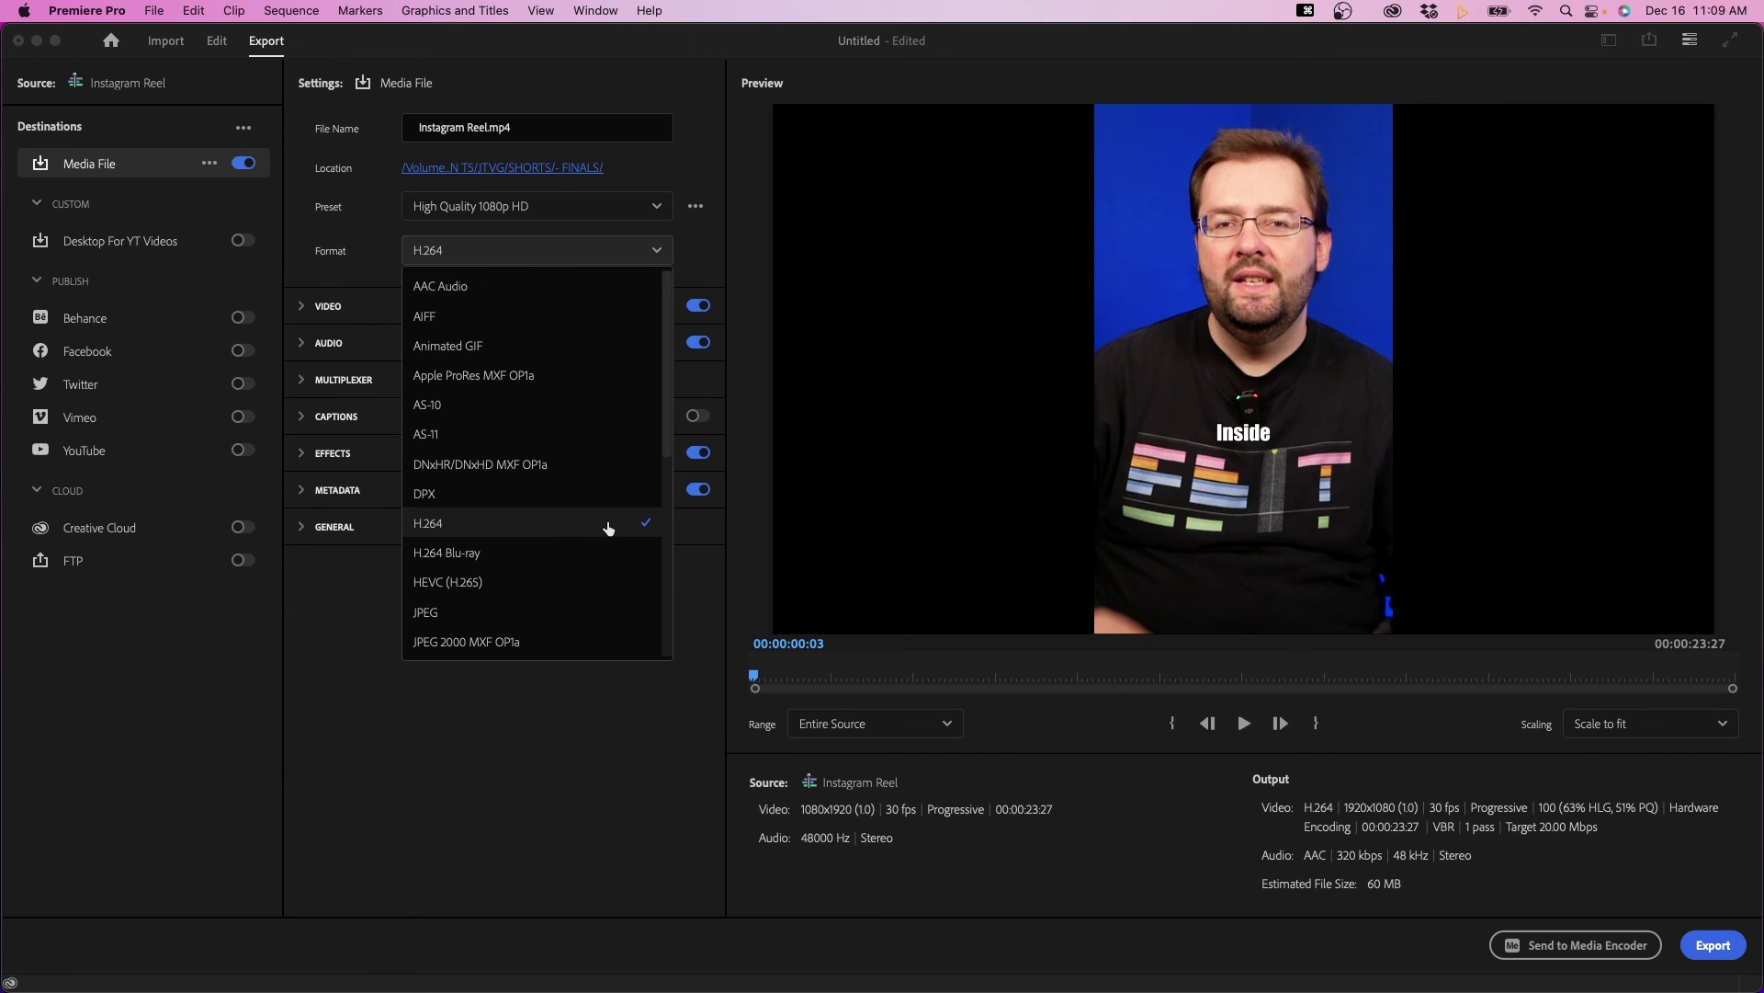
pyautogui.click(488, 528)
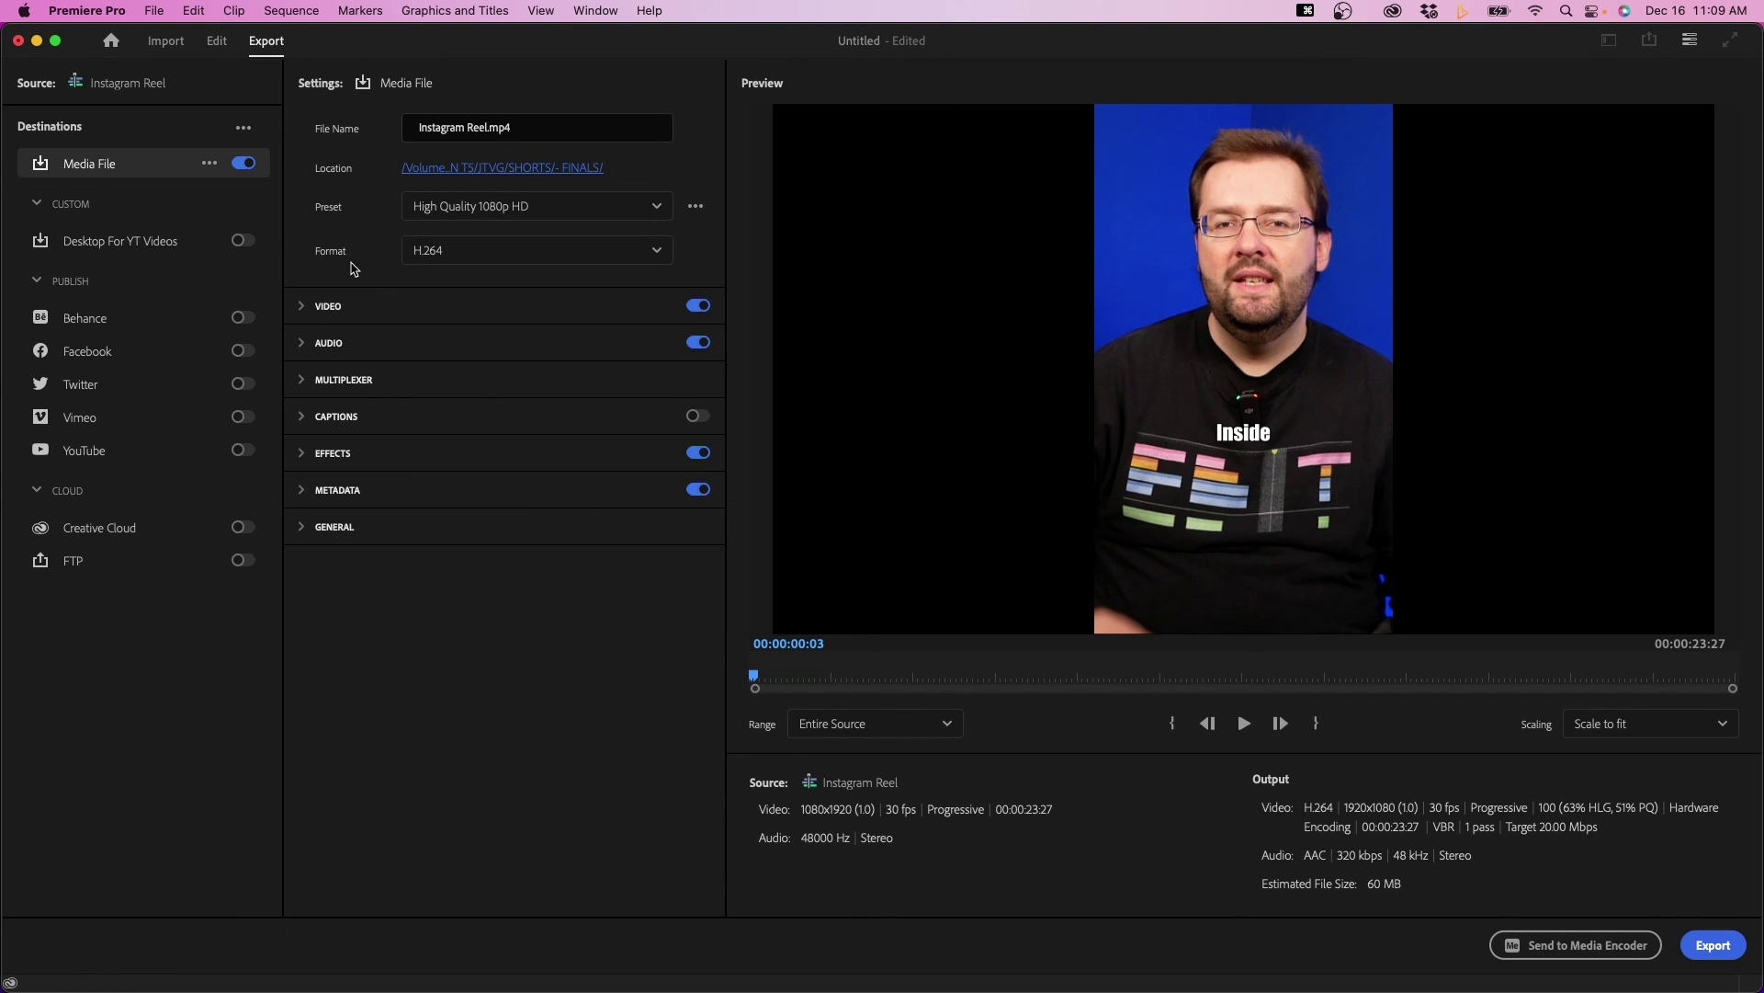
pyautogui.click(457, 211)
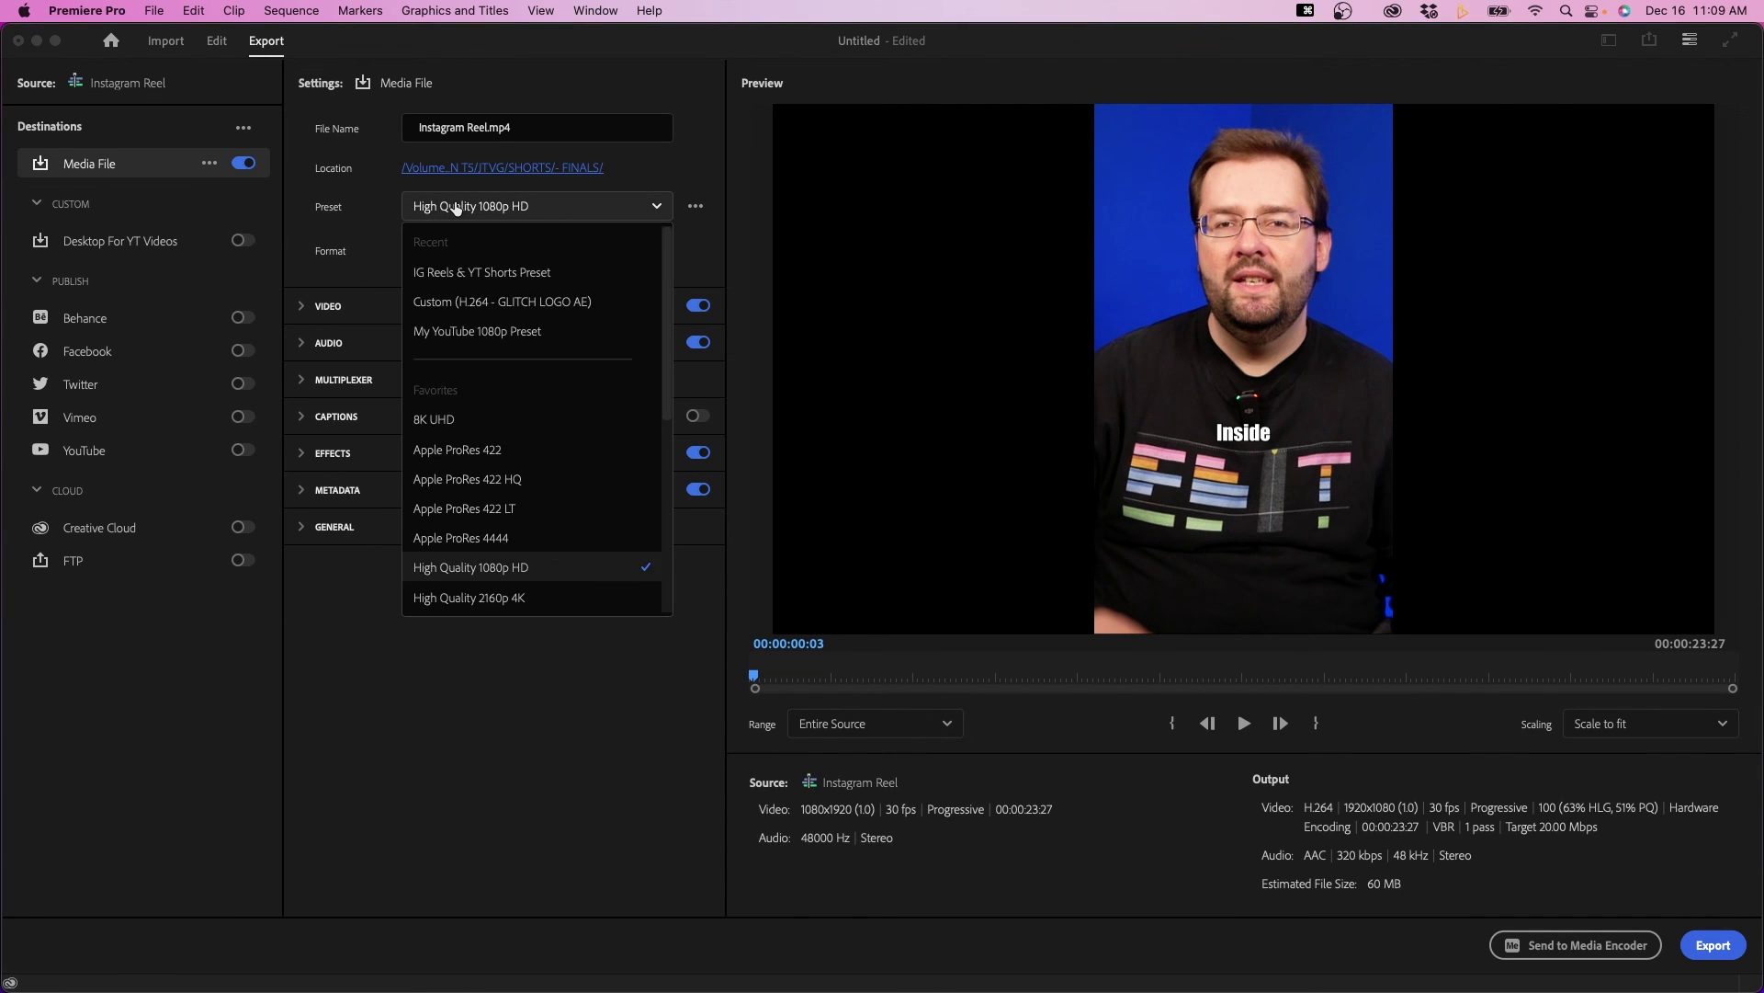
pyautogui.scroll(-5, 534, 576)
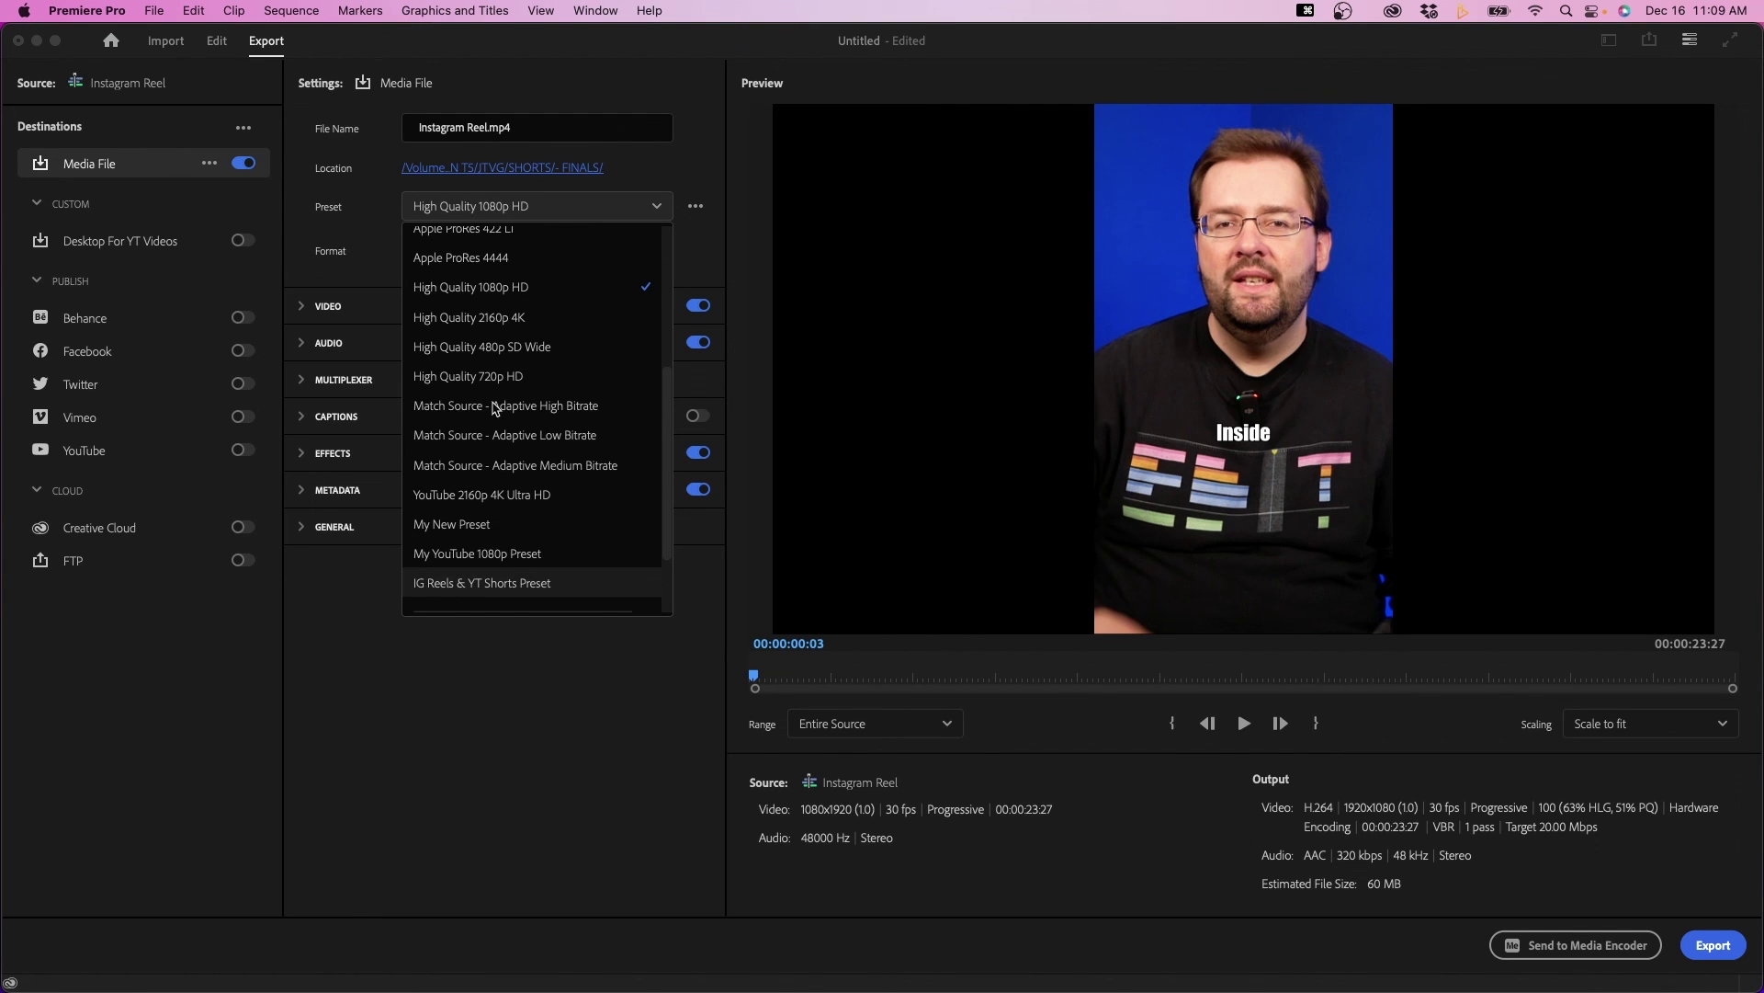
pyautogui.click(609, 414)
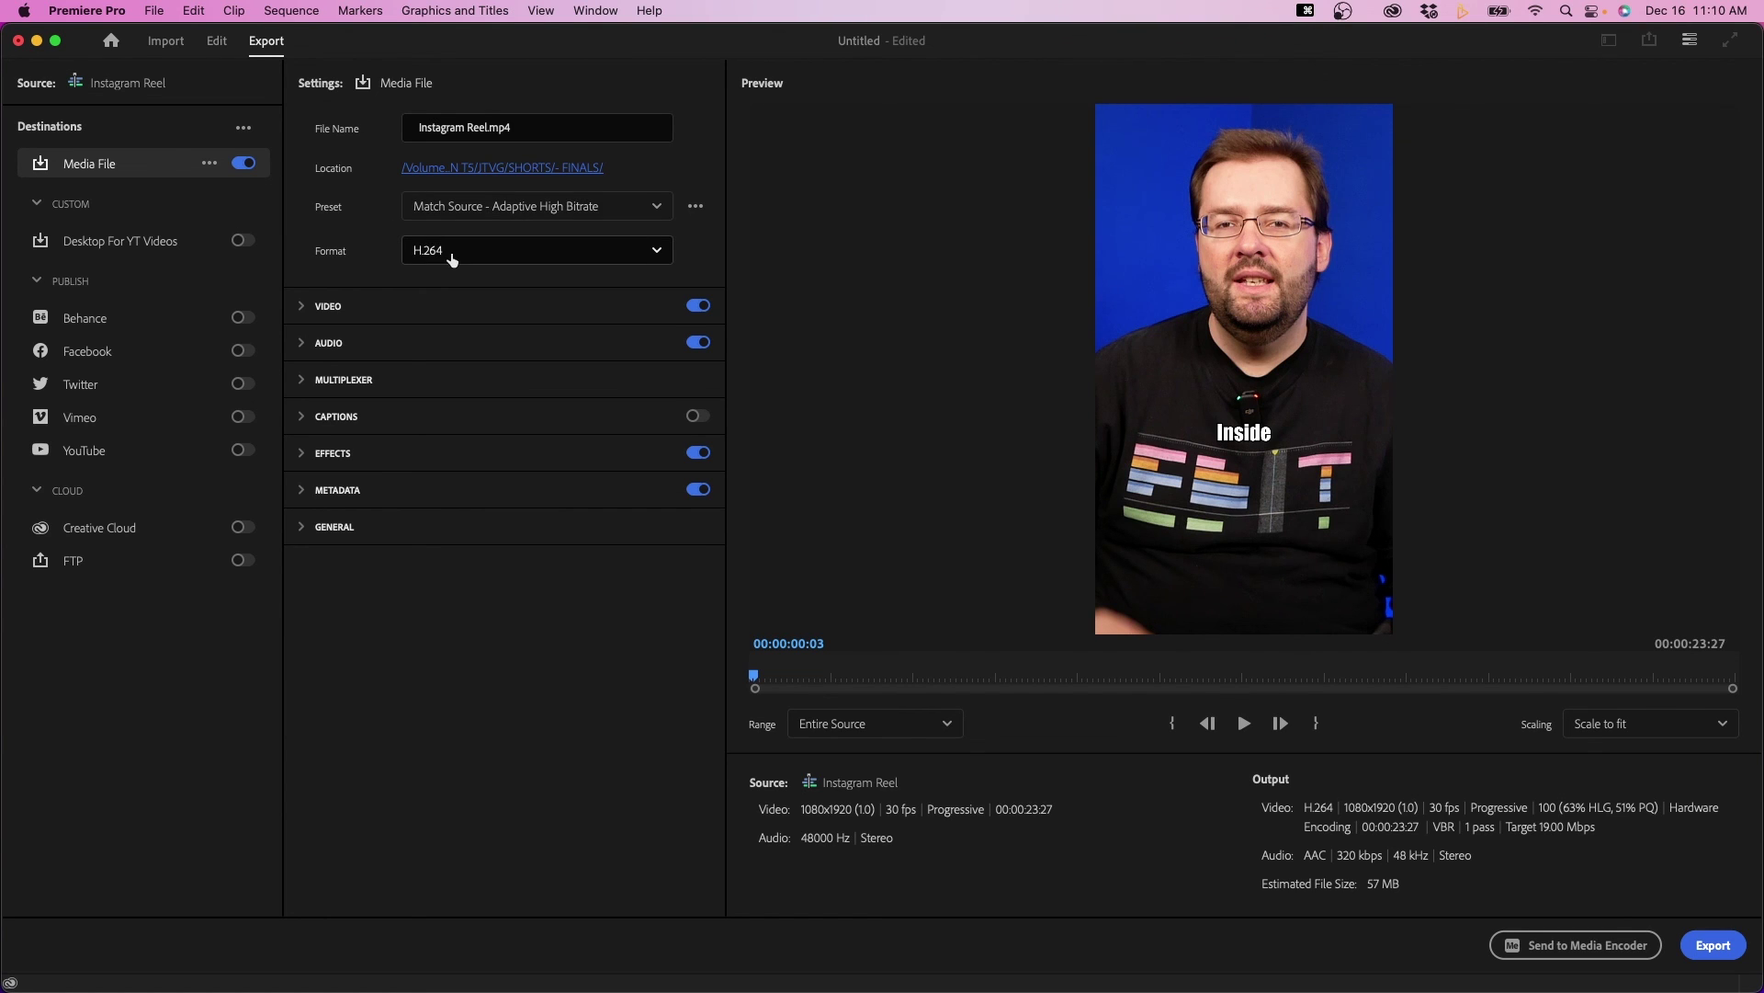
# Expand the full video export settings and enable Use Maximum Render Quality.
pyautogui.click(329, 314)
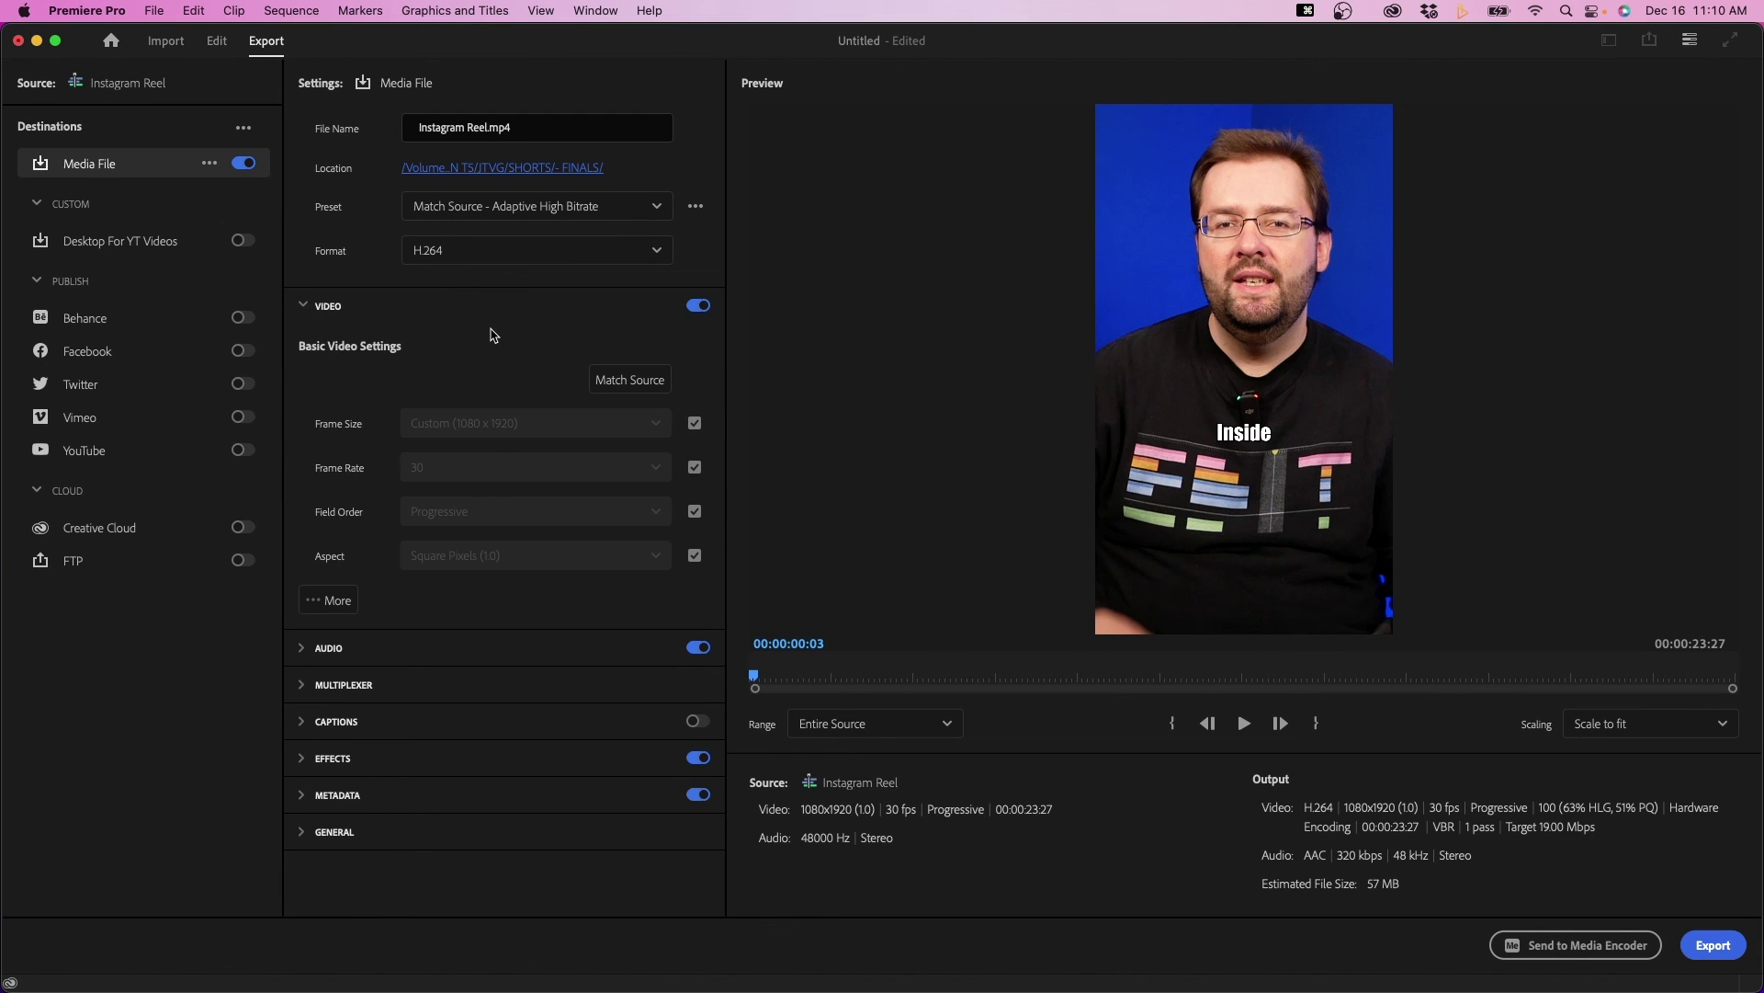
pyautogui.click(333, 601)
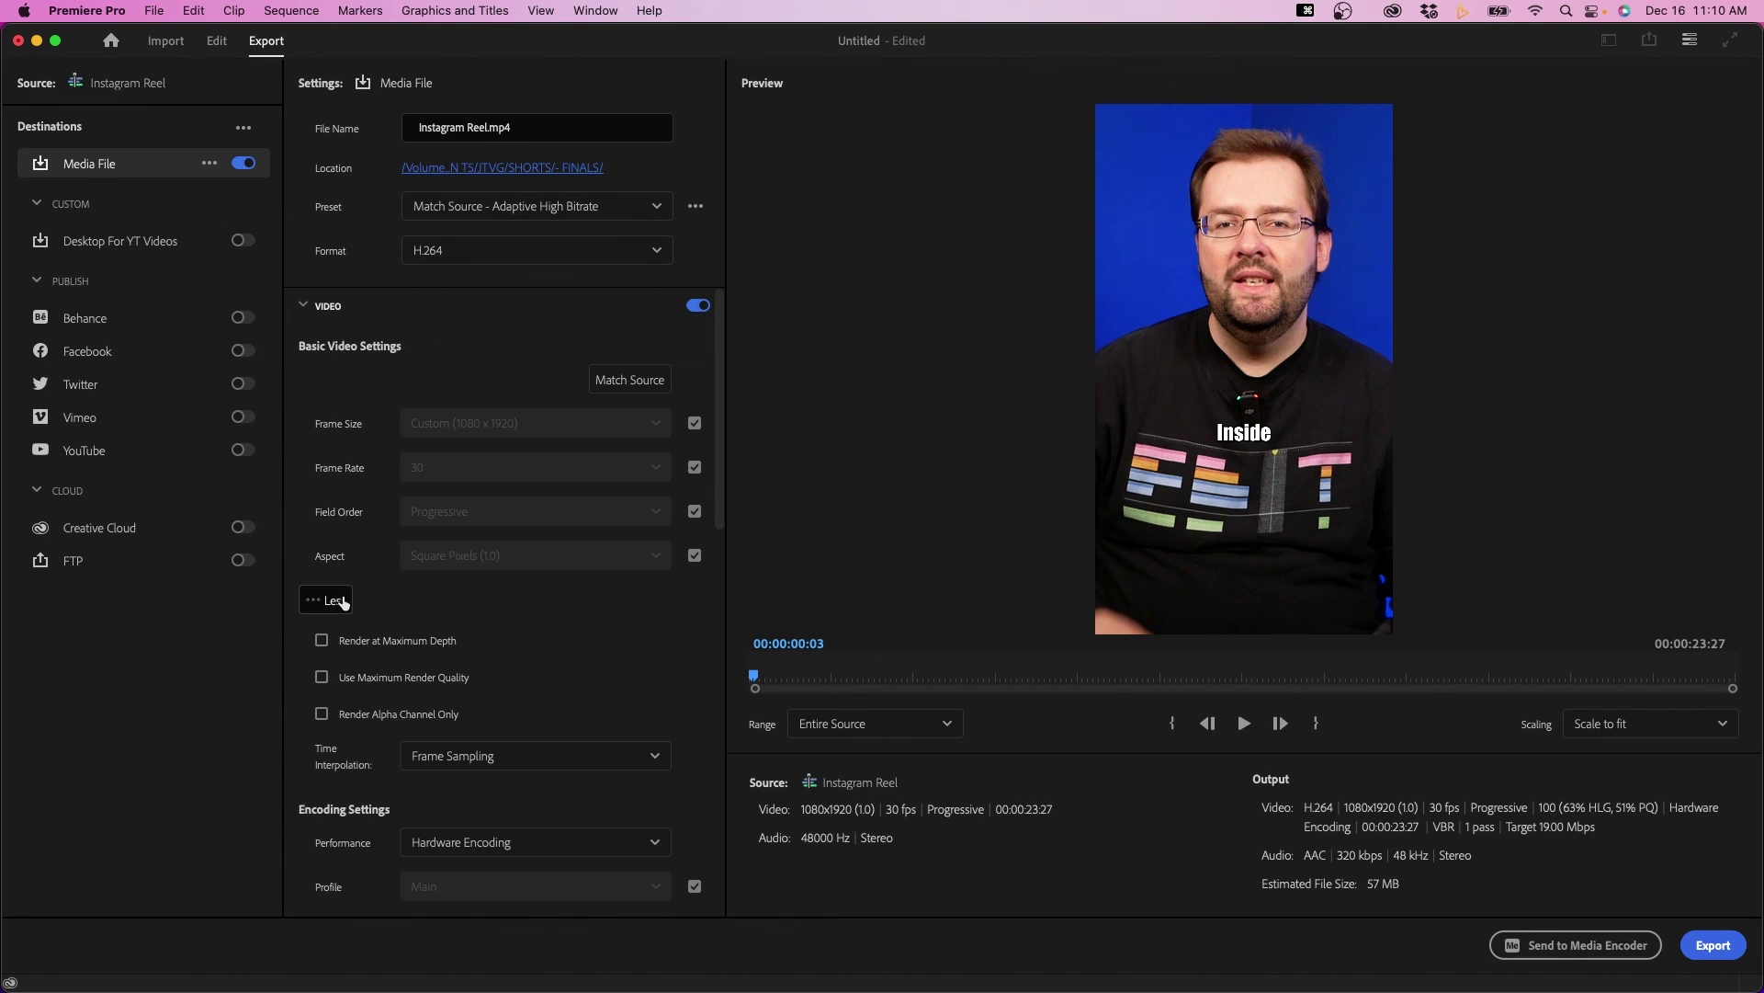
pyautogui.scroll(-5, 725, 492)
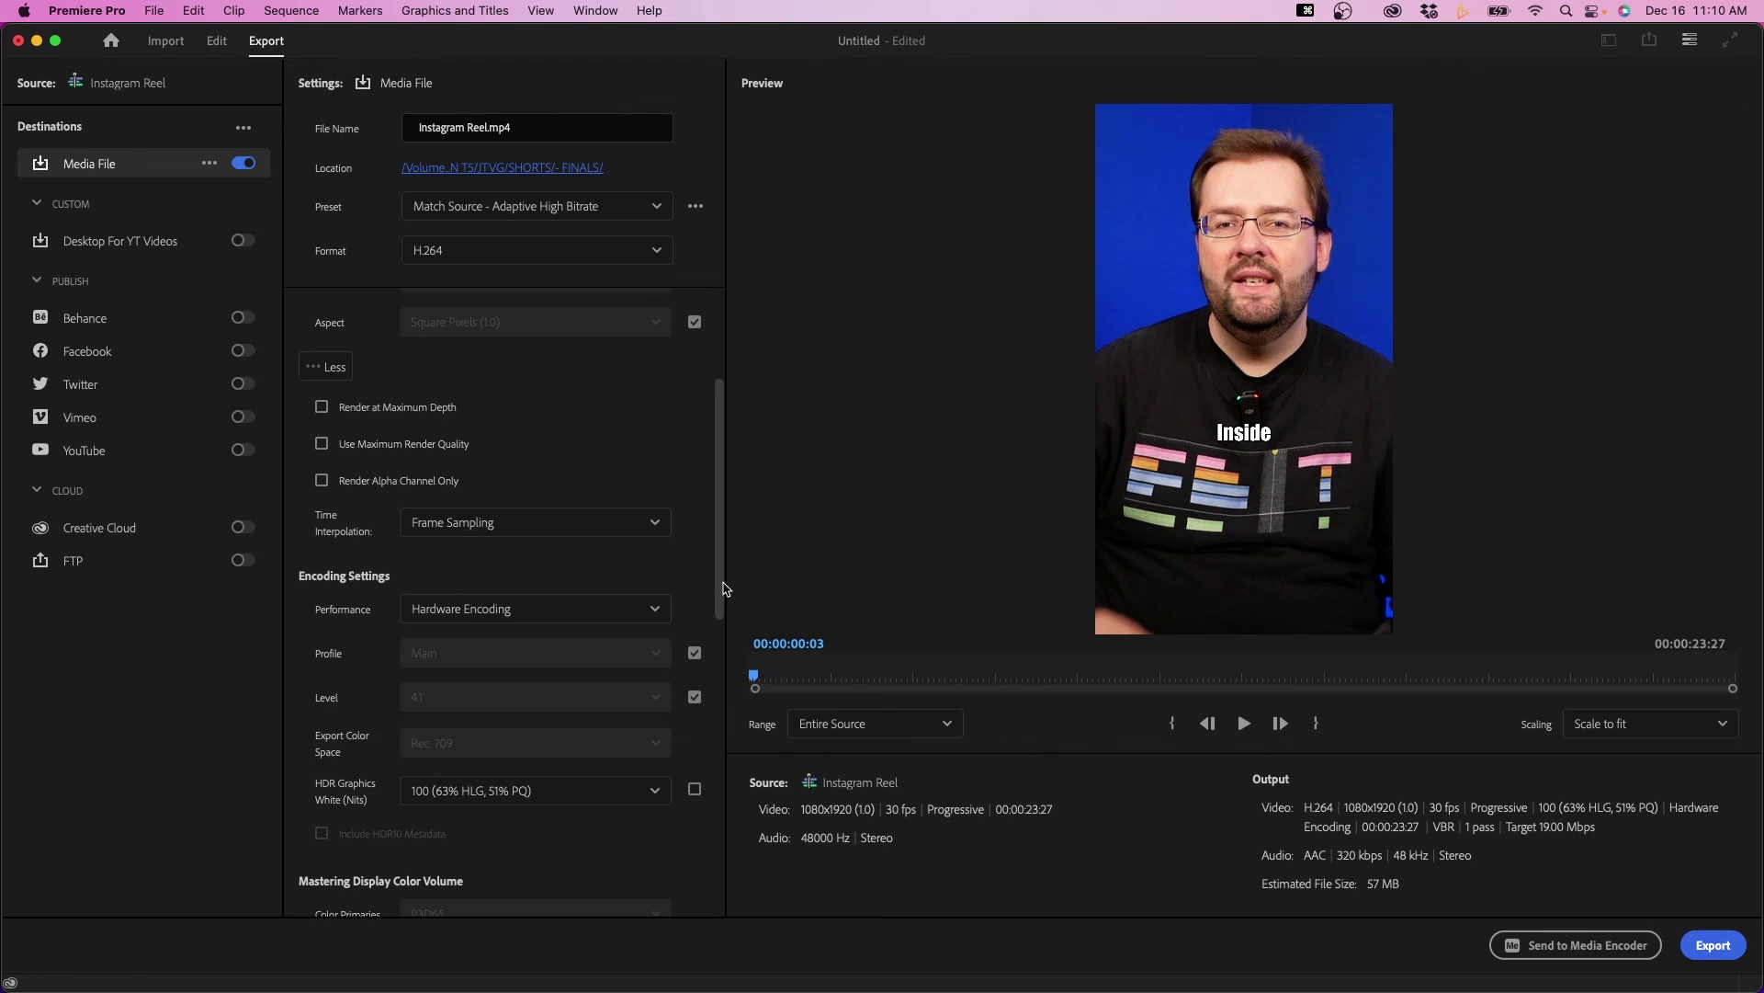
pyautogui.click(345, 447)
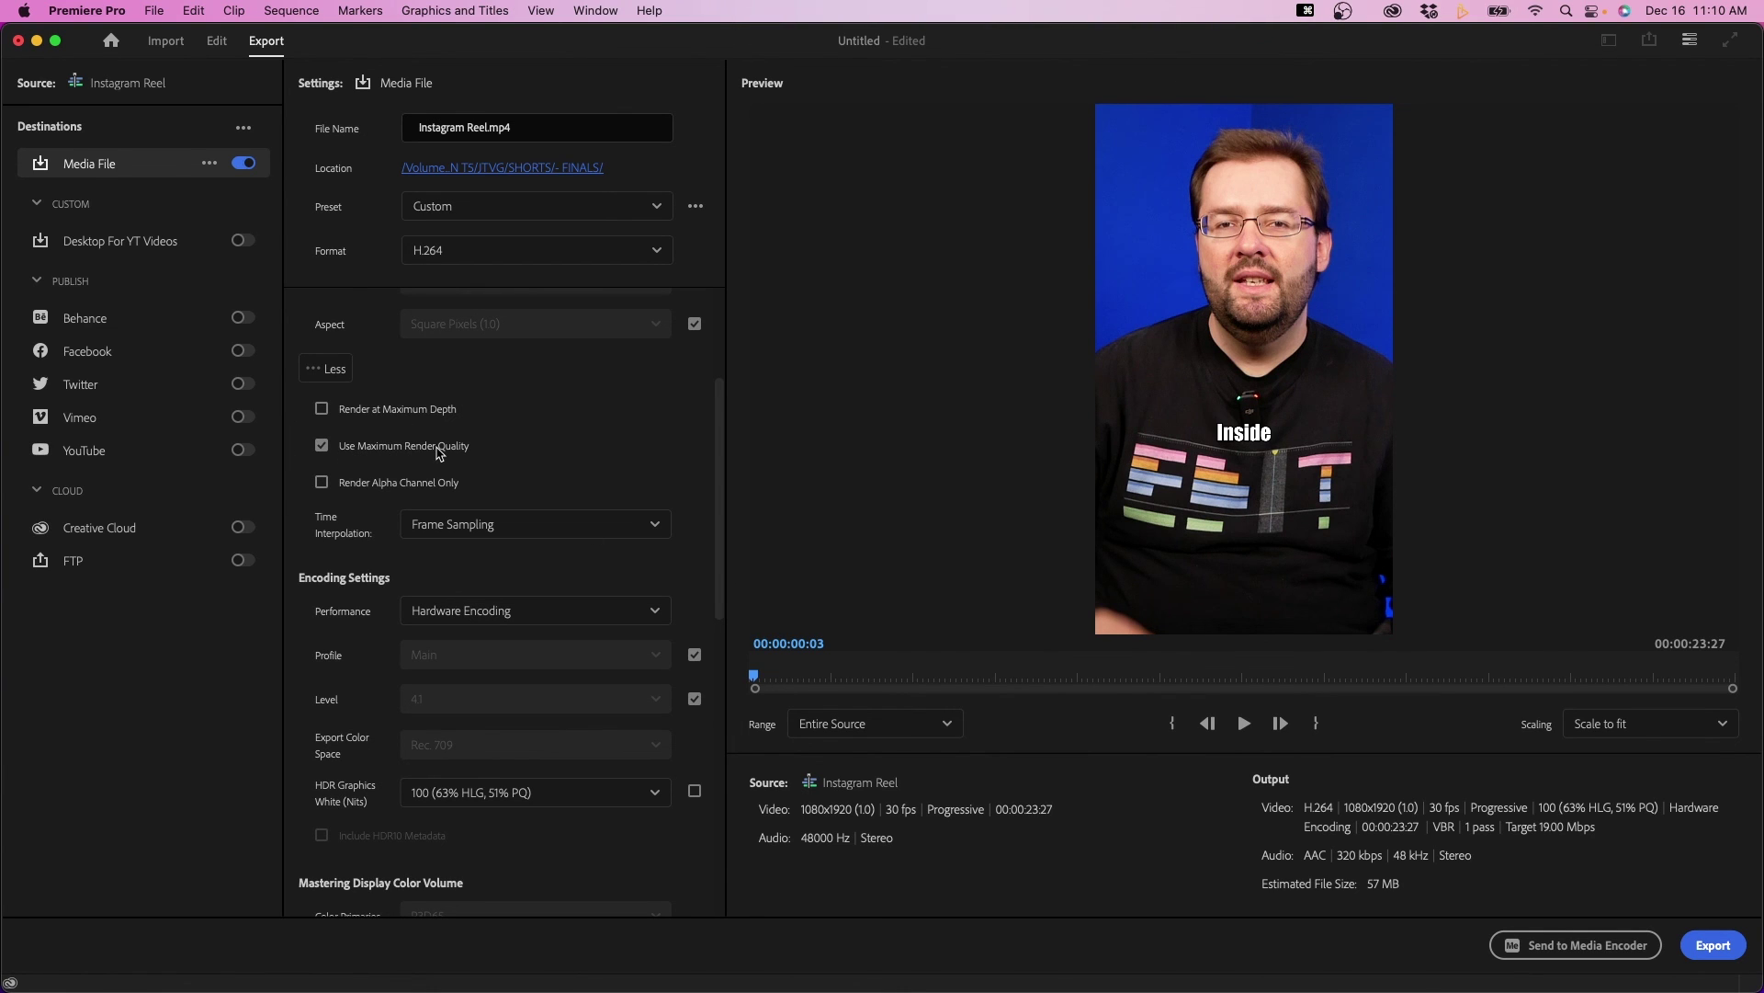
# Unlock the encoding profile from the source match and set it to High.
pyautogui.moveTo(720, 457); pyautogui.dragTo(721, 478)
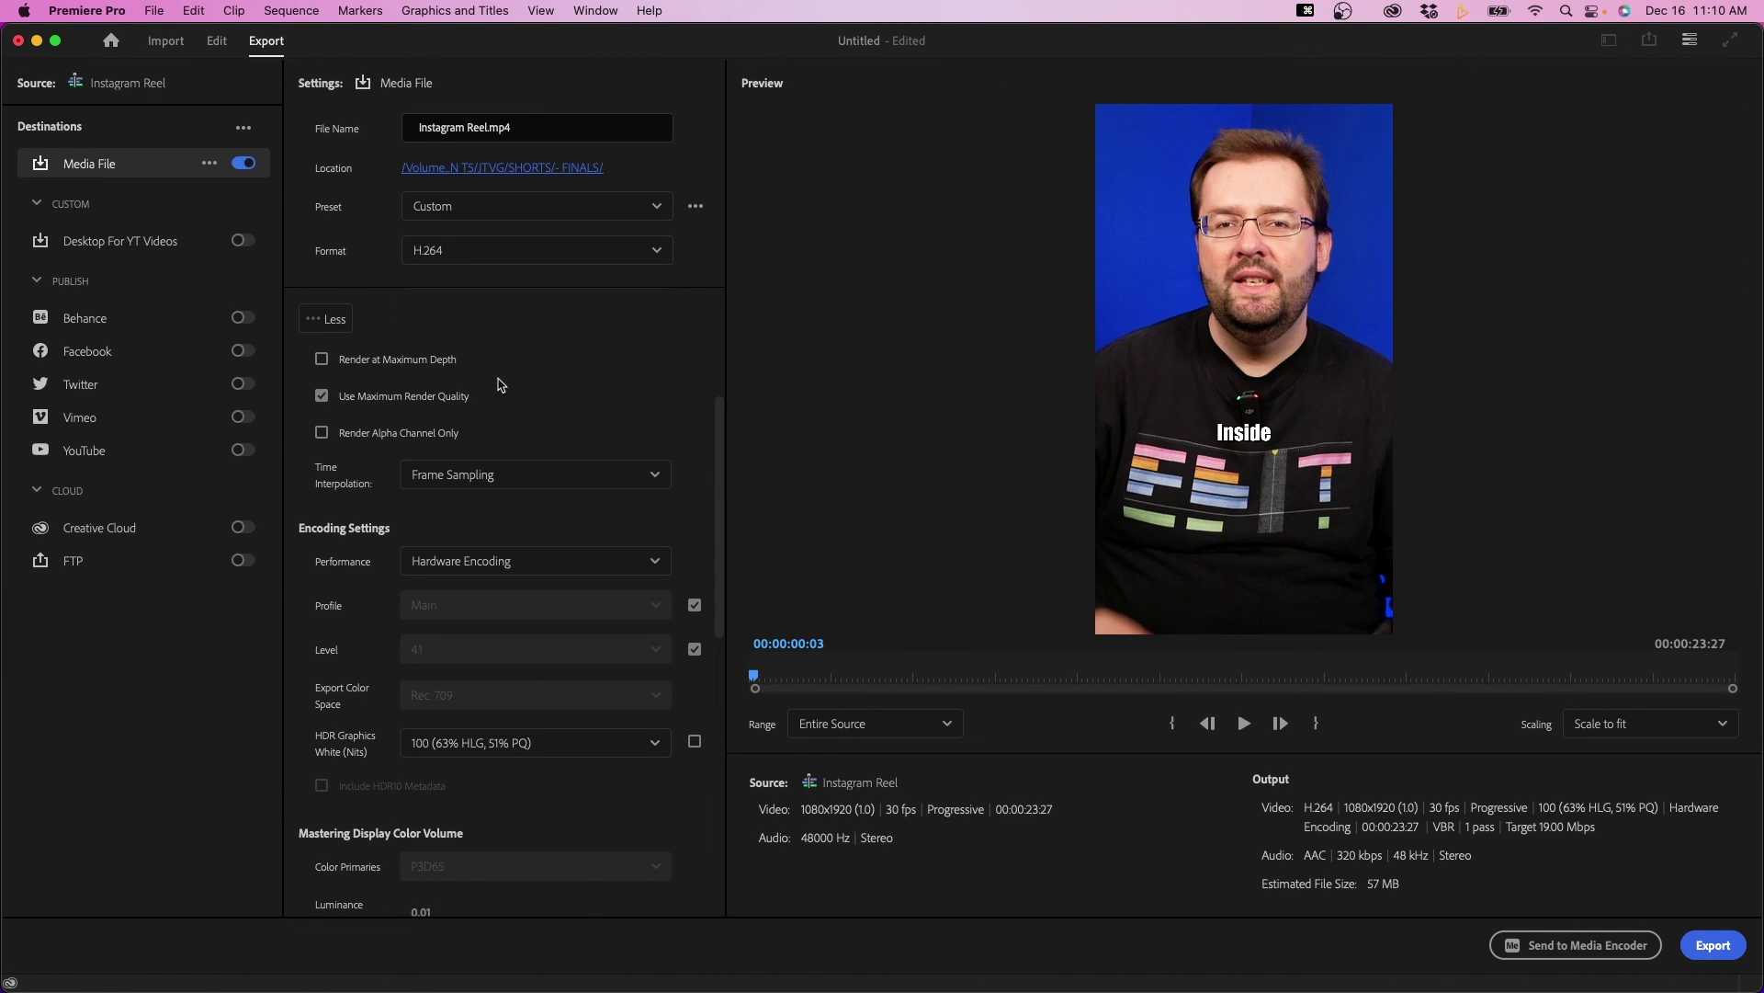
pyautogui.moveTo(719, 423); pyautogui.dragTo(718, 483)
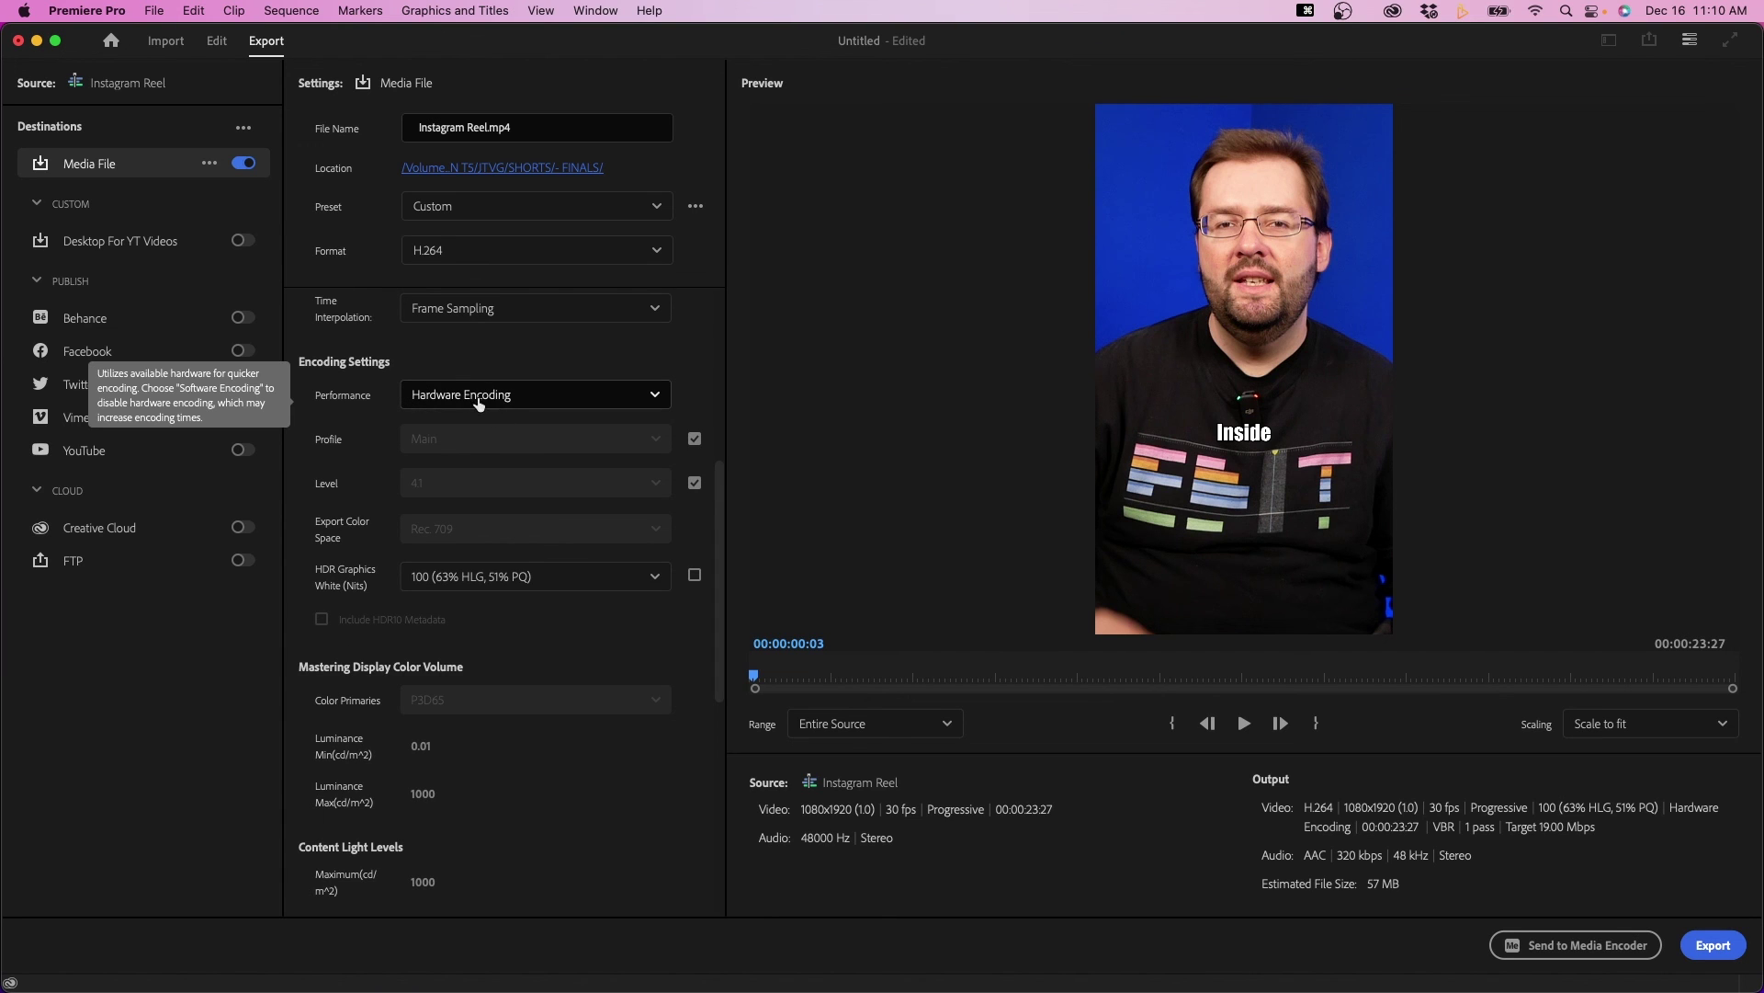
pyautogui.click(694, 438)
pyautogui.click(616, 441)
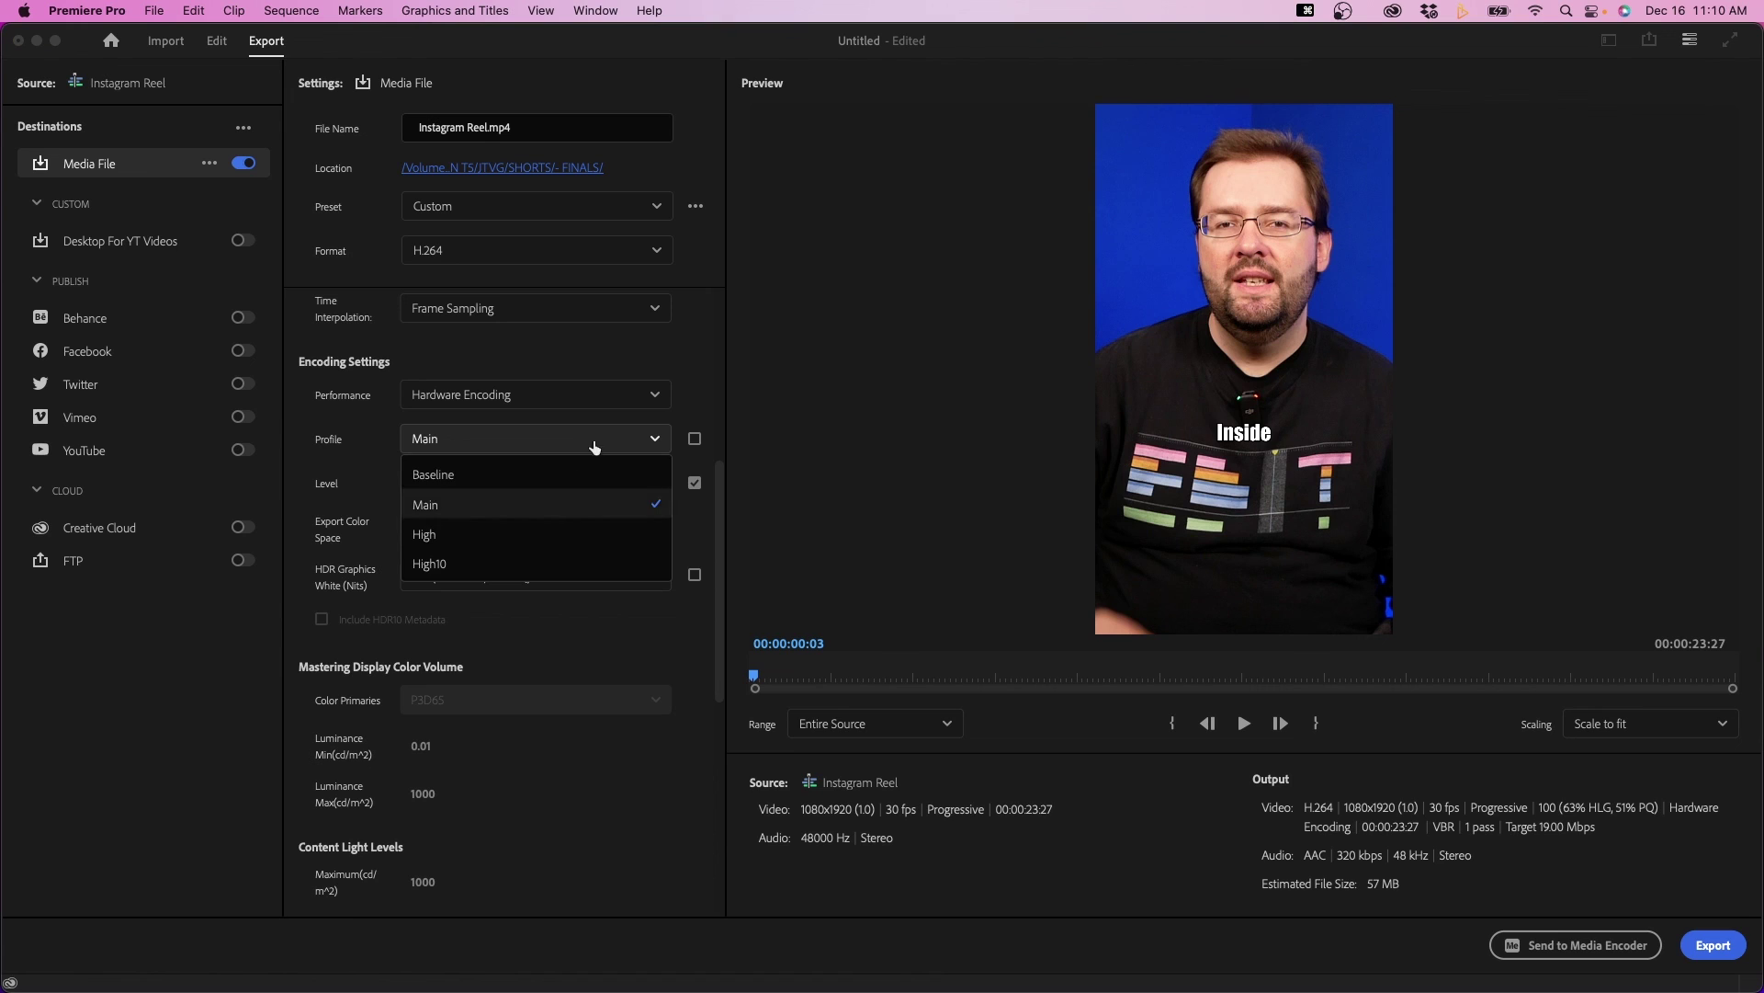
pyautogui.click(542, 508)
pyautogui.scroll(-1, 564, 448)
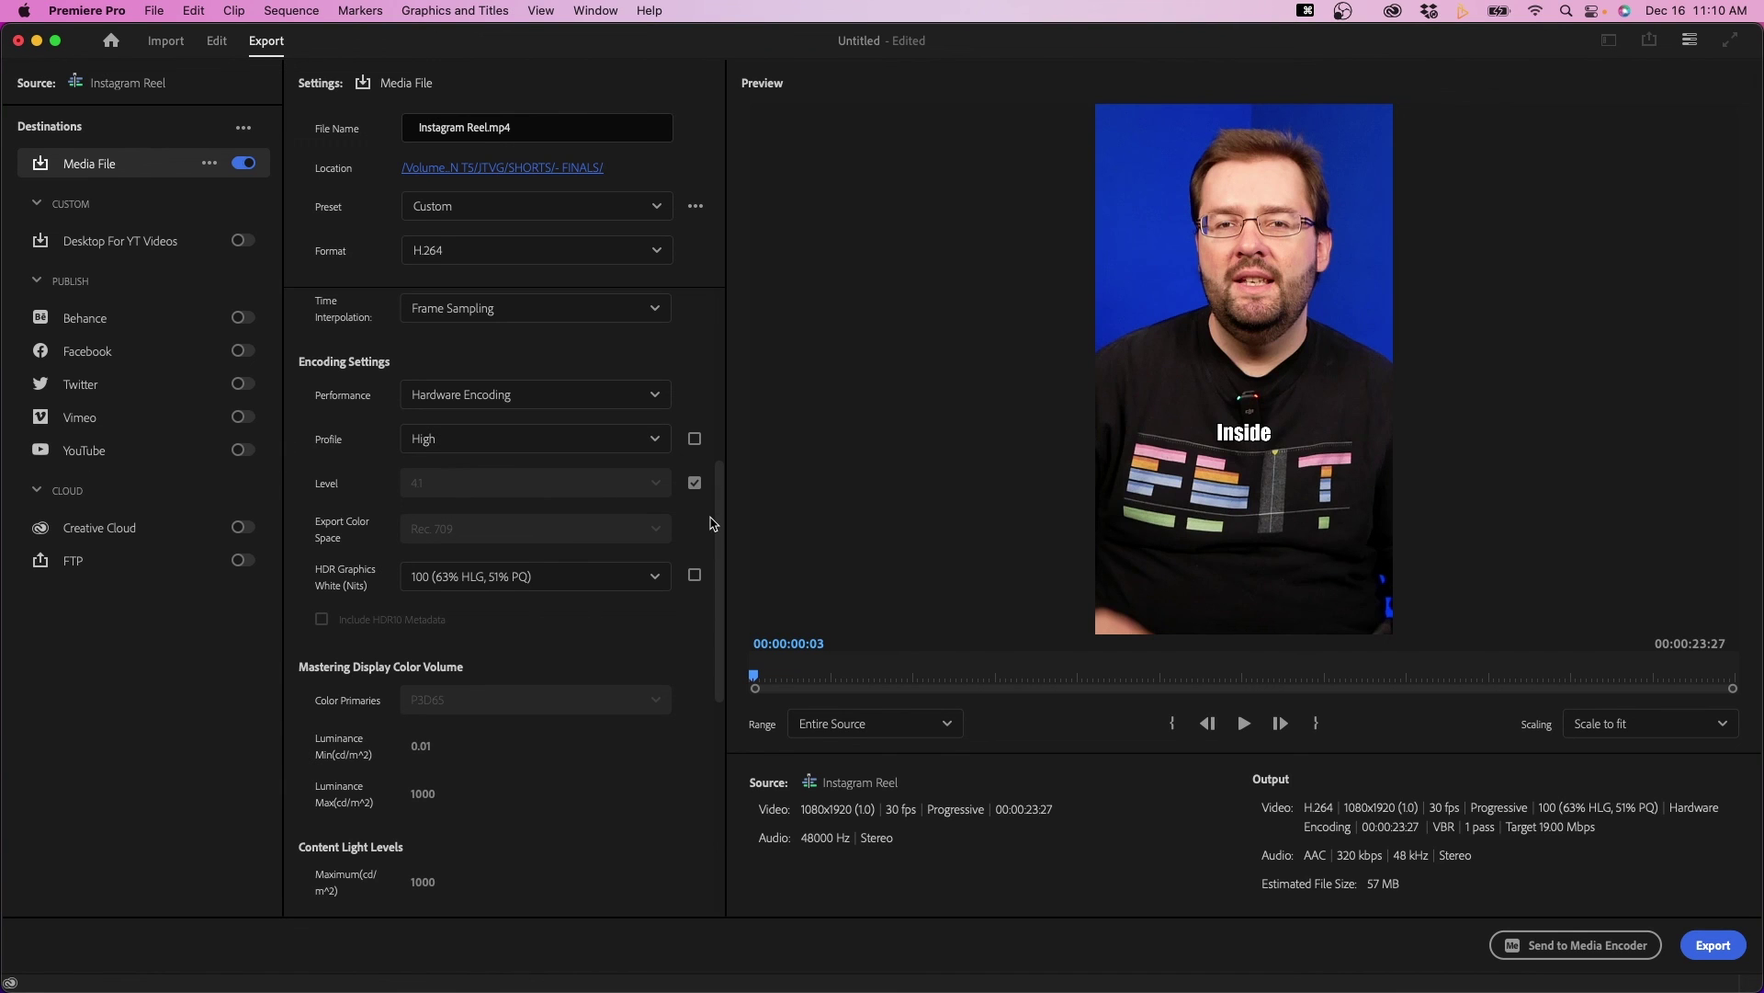
# Set the export's target bitrate to 10 Mbps.
pyautogui.moveTo(722, 519); pyautogui.dragTo(682, 670)
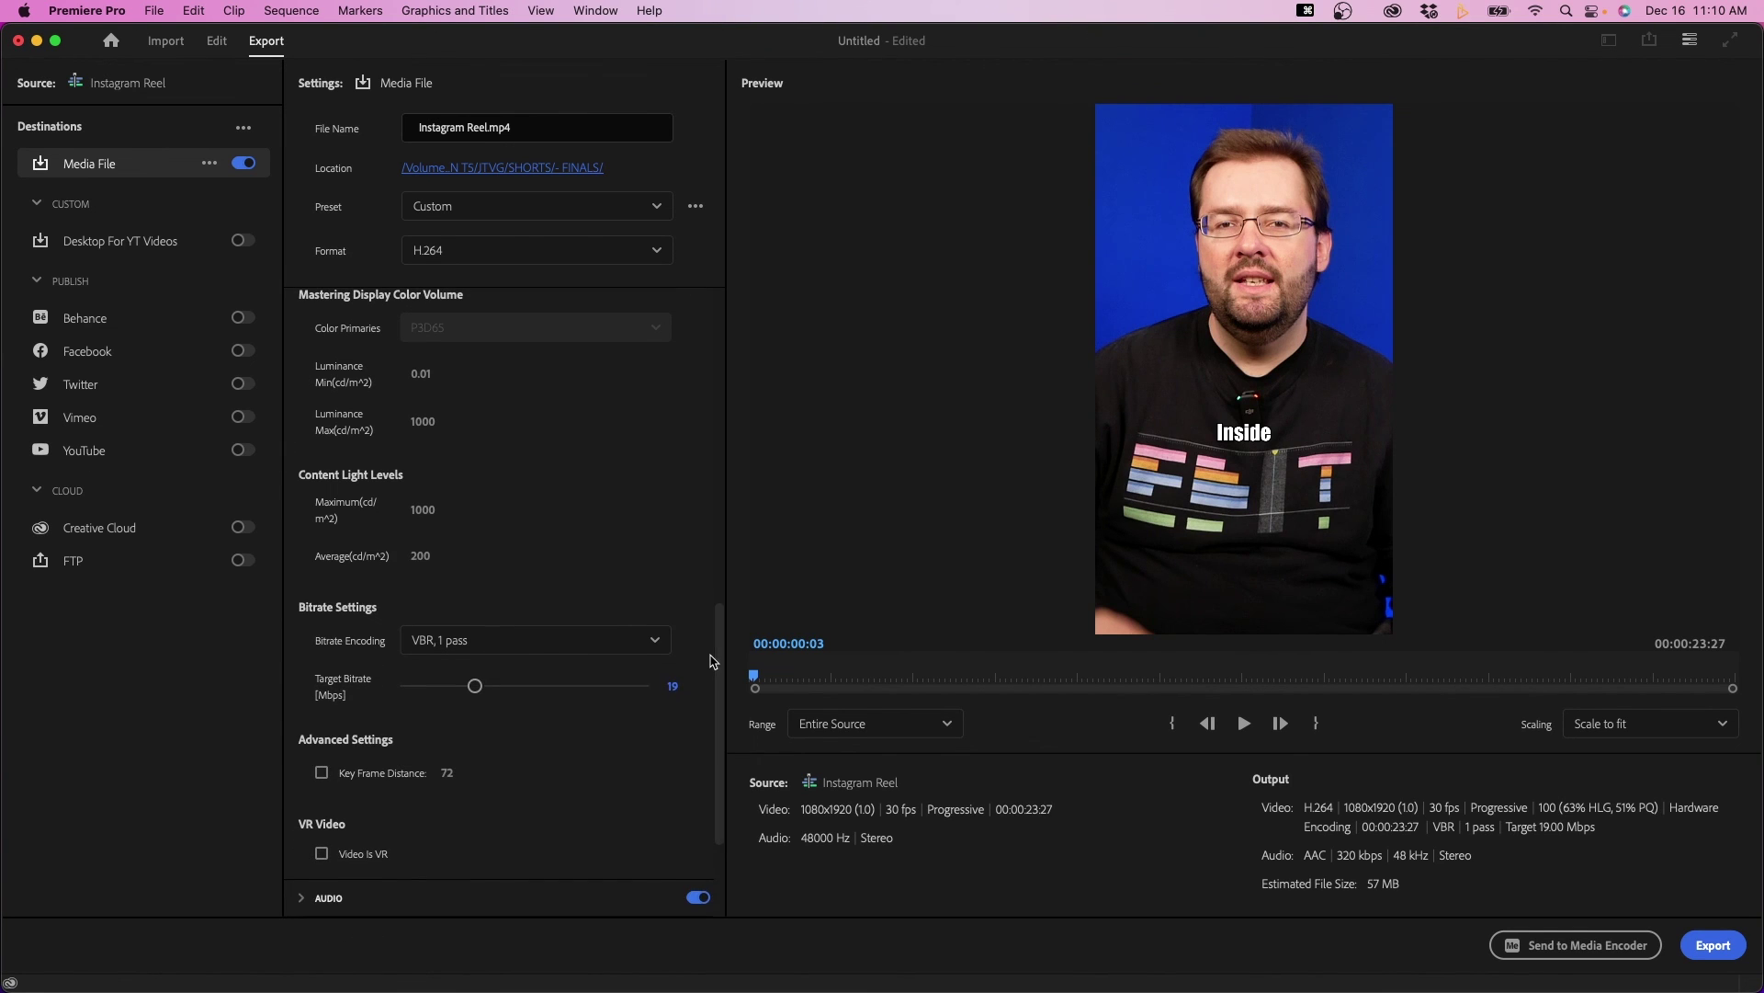
pyautogui.click(672, 684)
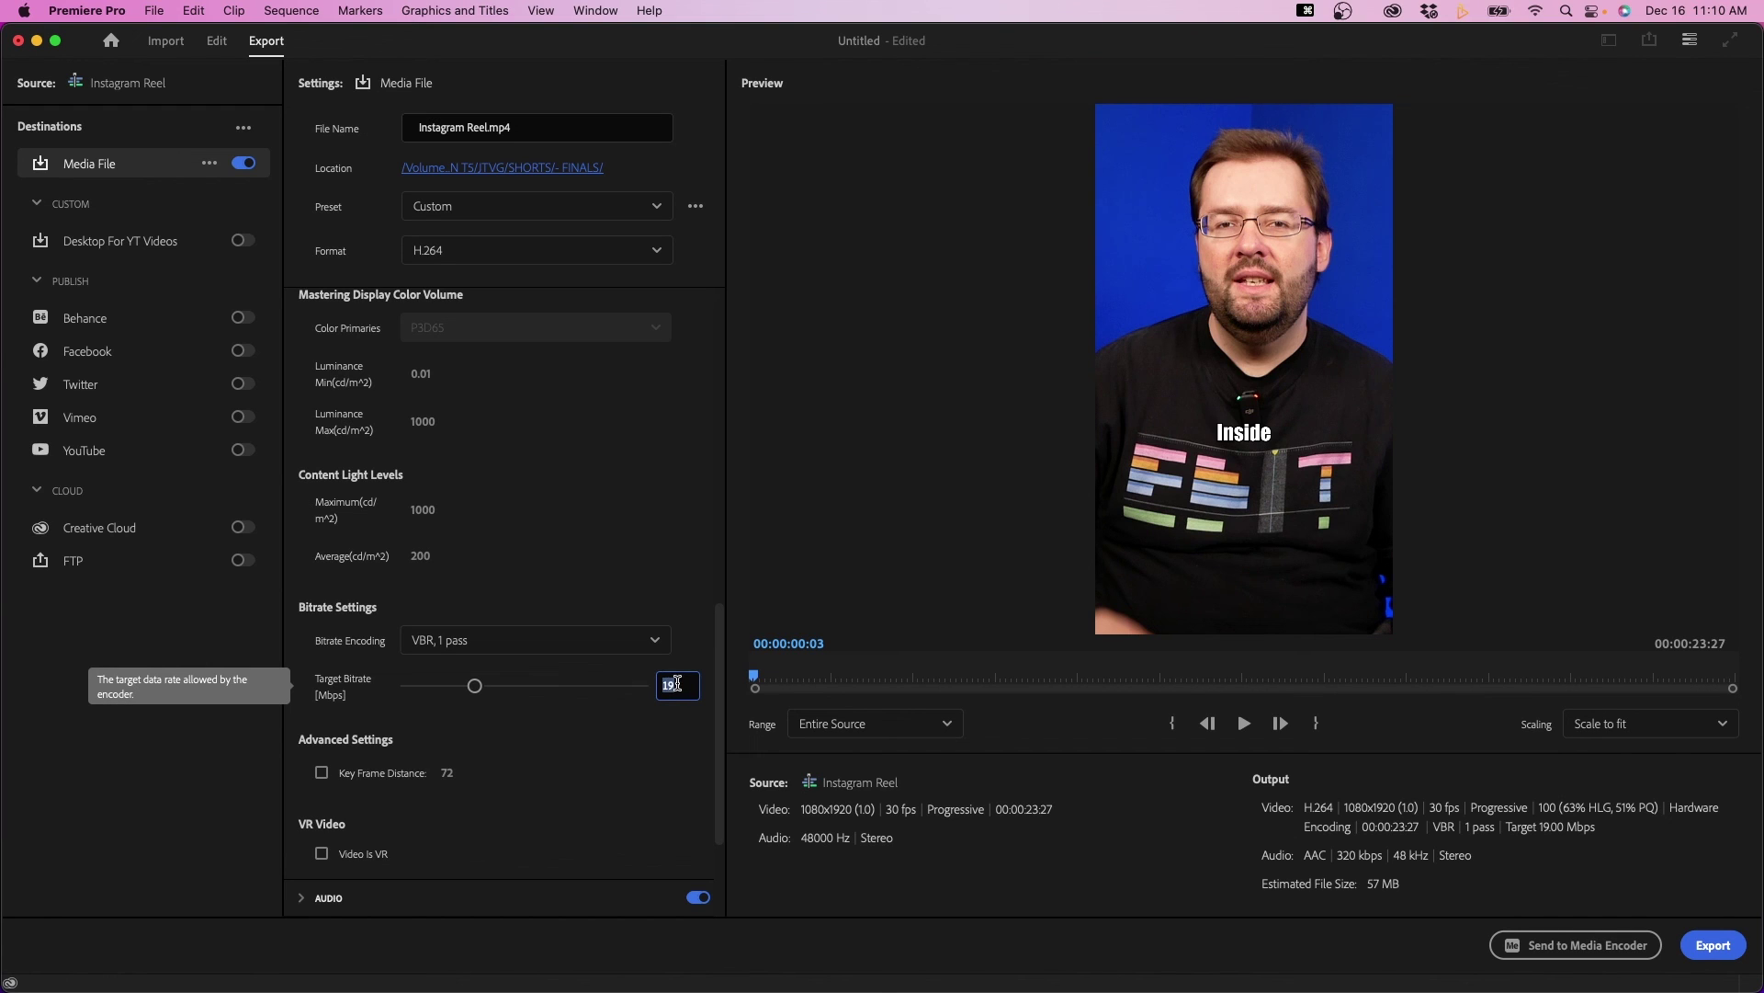
pyautogui.write('10')
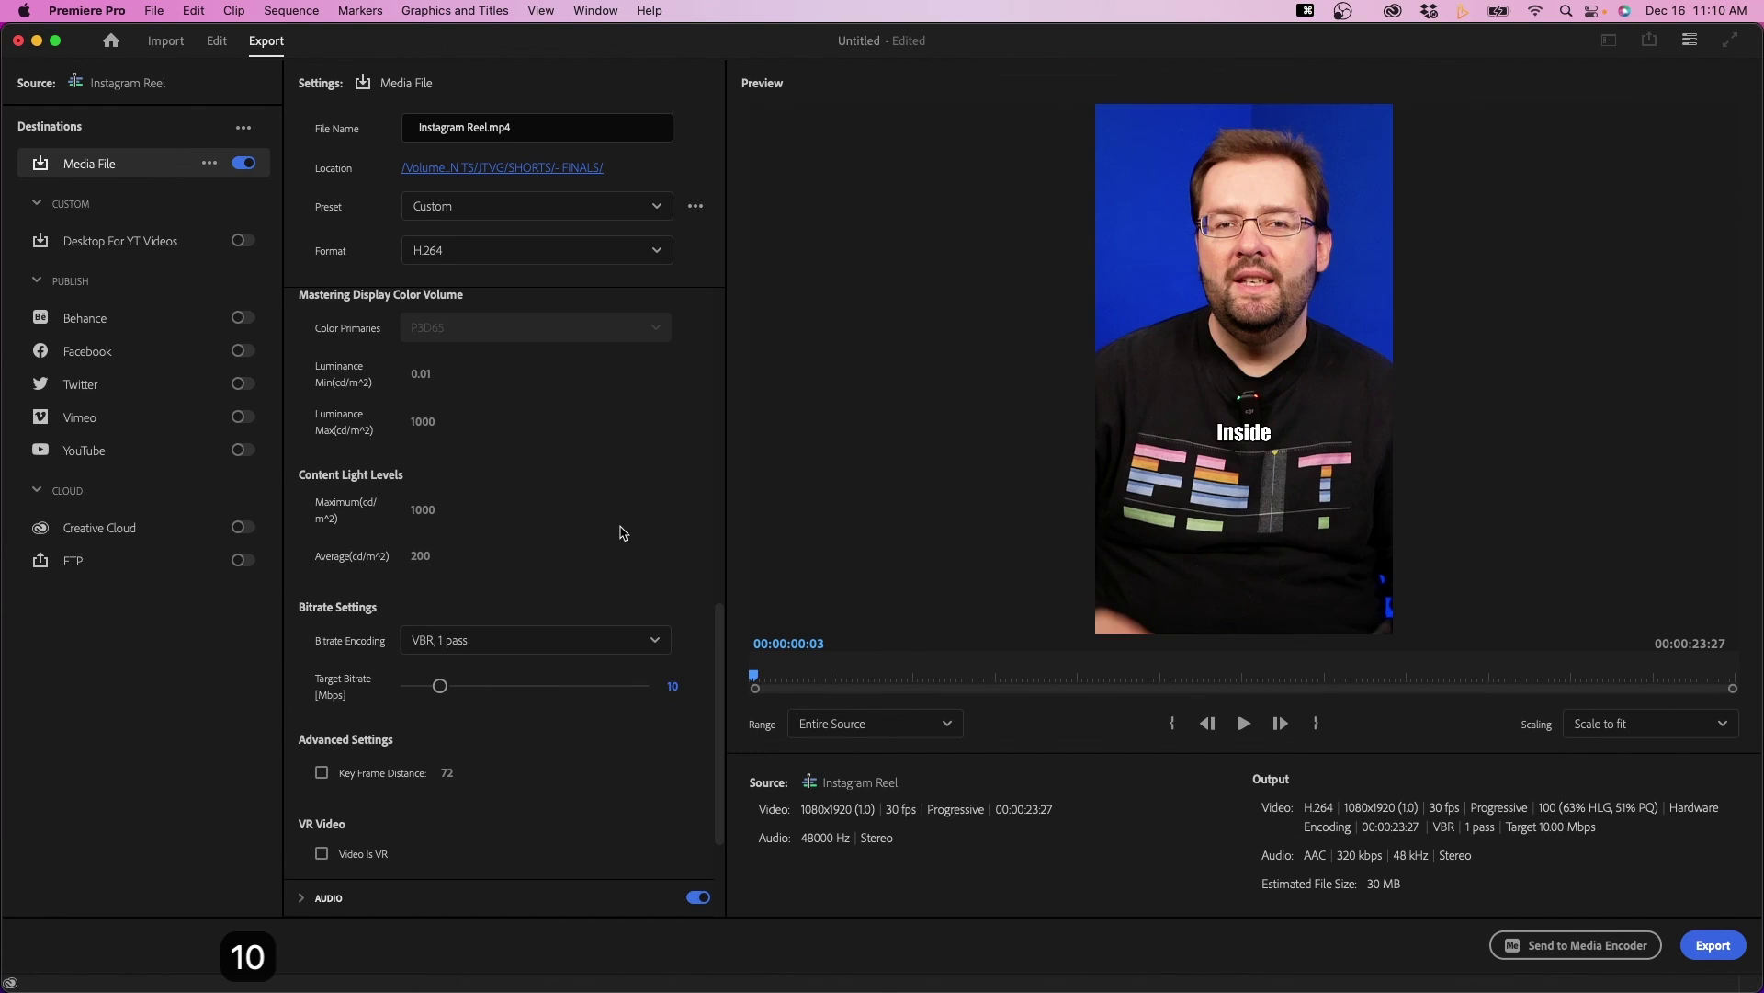
pyautogui.click(620, 526)
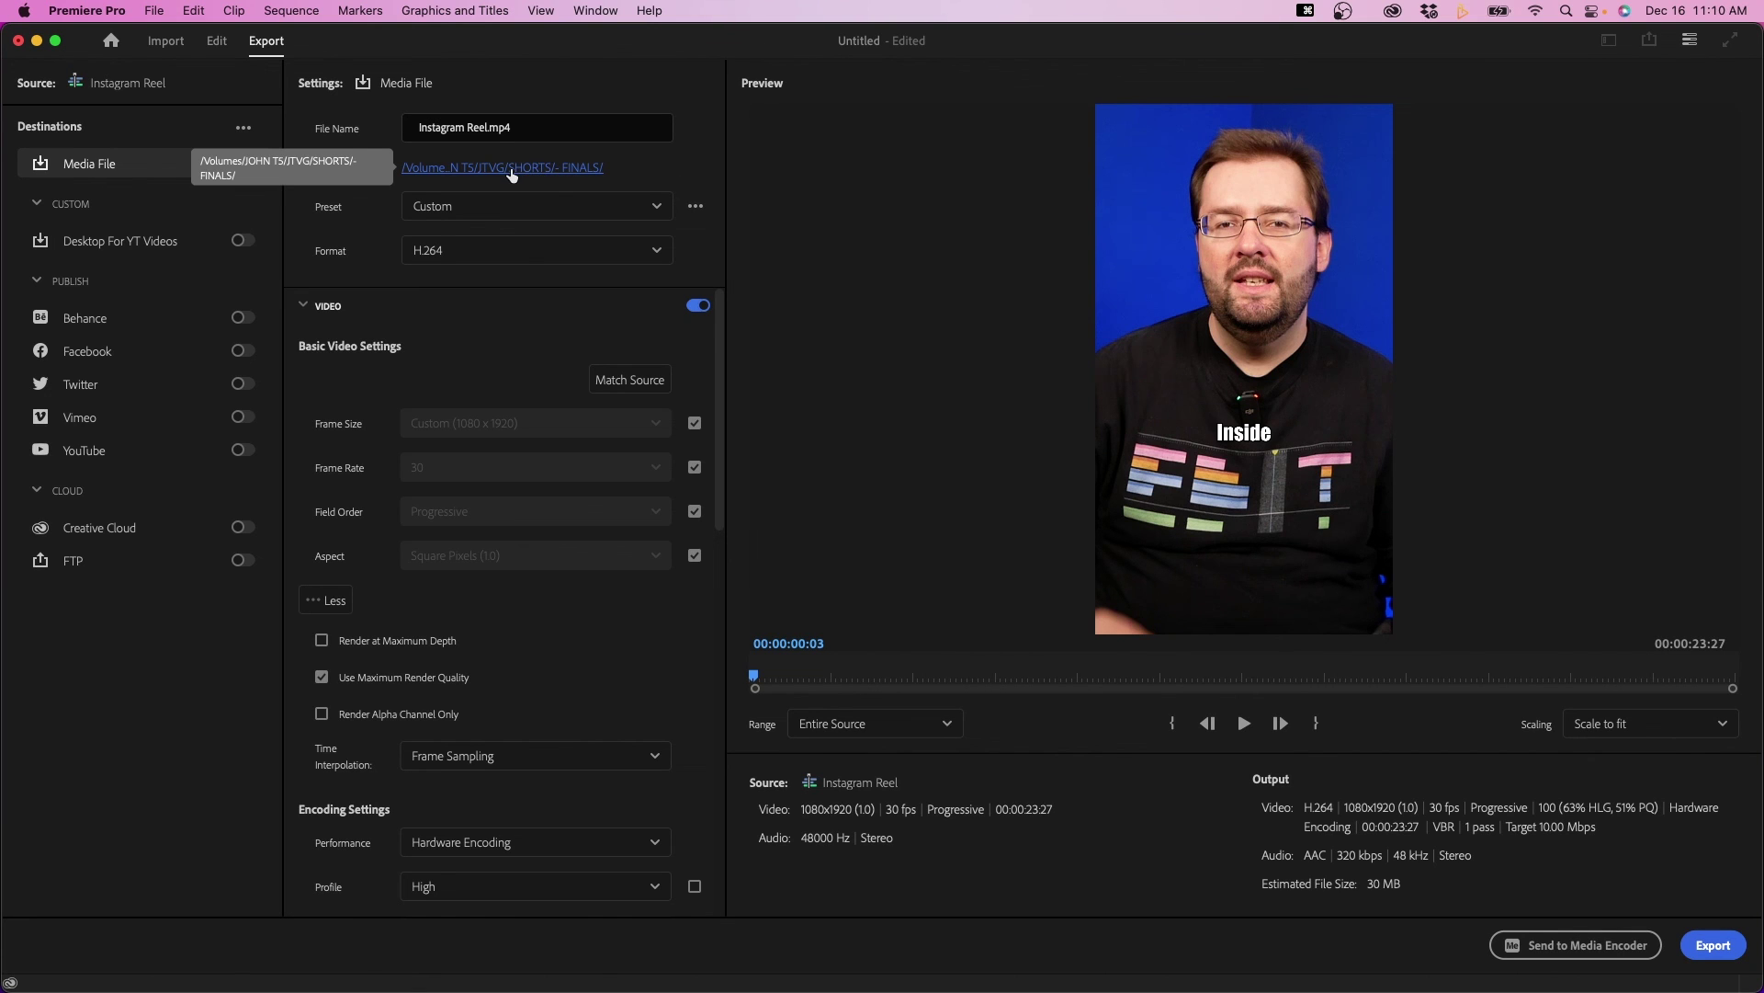
# Set the export location to the "2023-12-16 - IG REELS" folder in Downloads and export the Instagram Reel video.
pyautogui.click(551, 171)
pyautogui.click(733, 293)
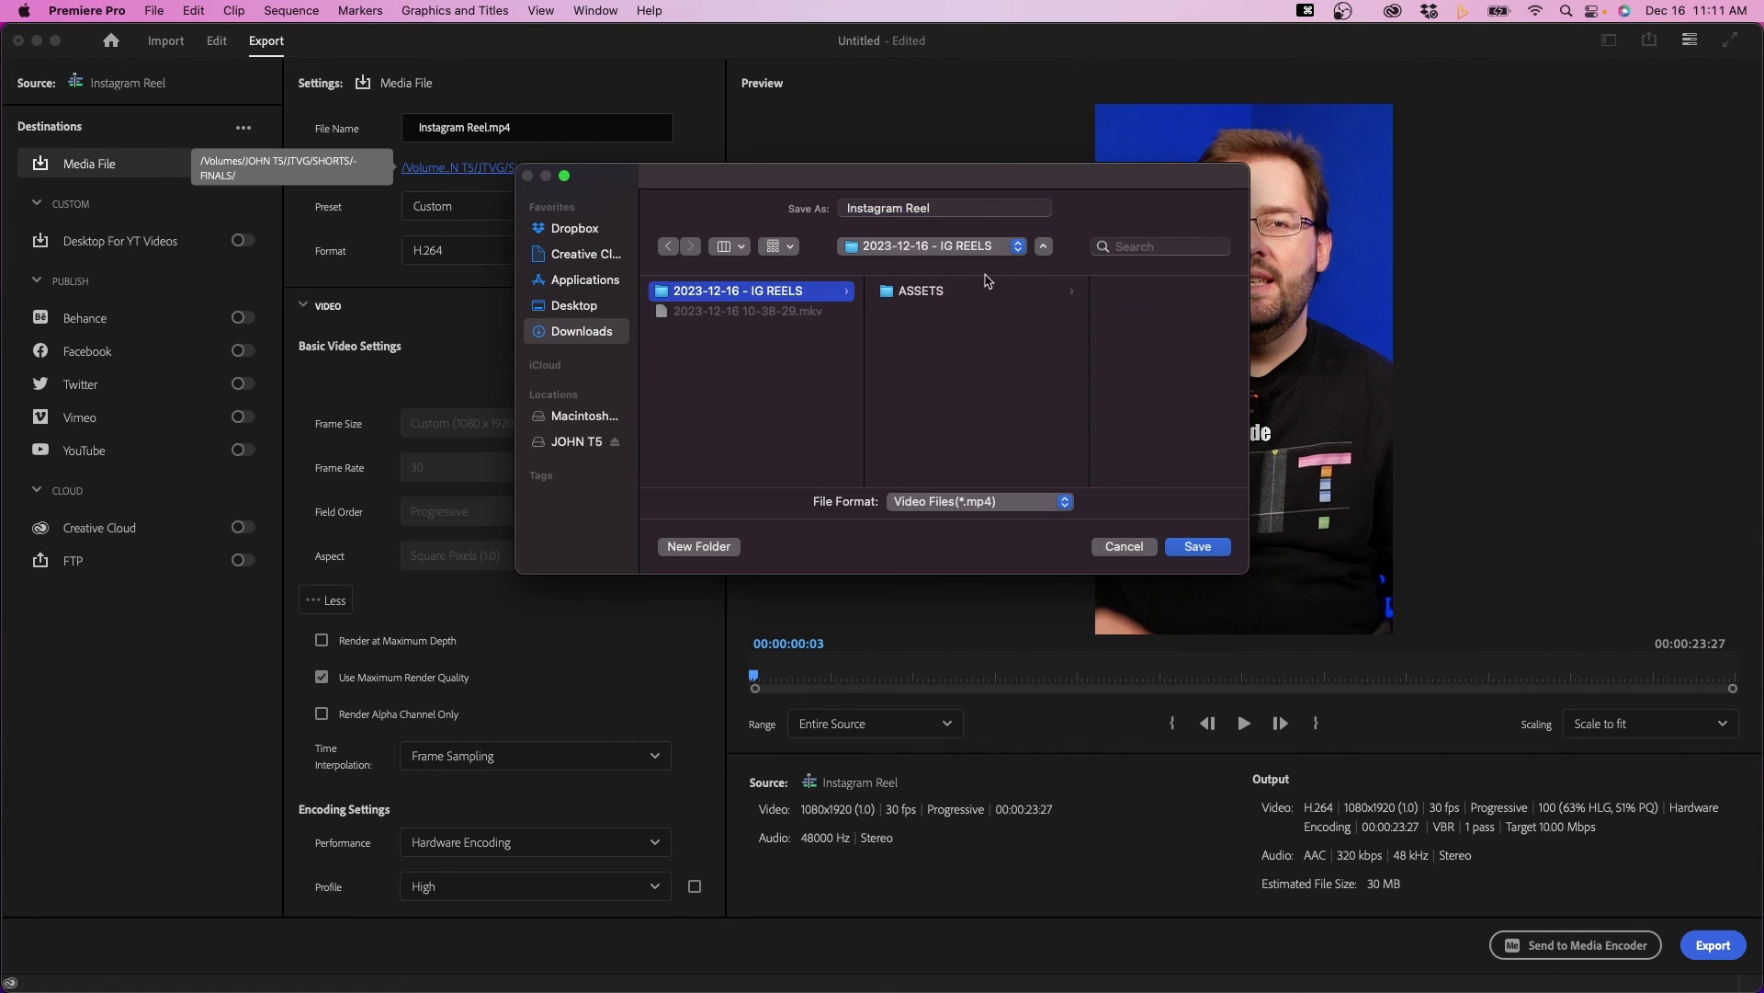
pyautogui.click(1198, 547)
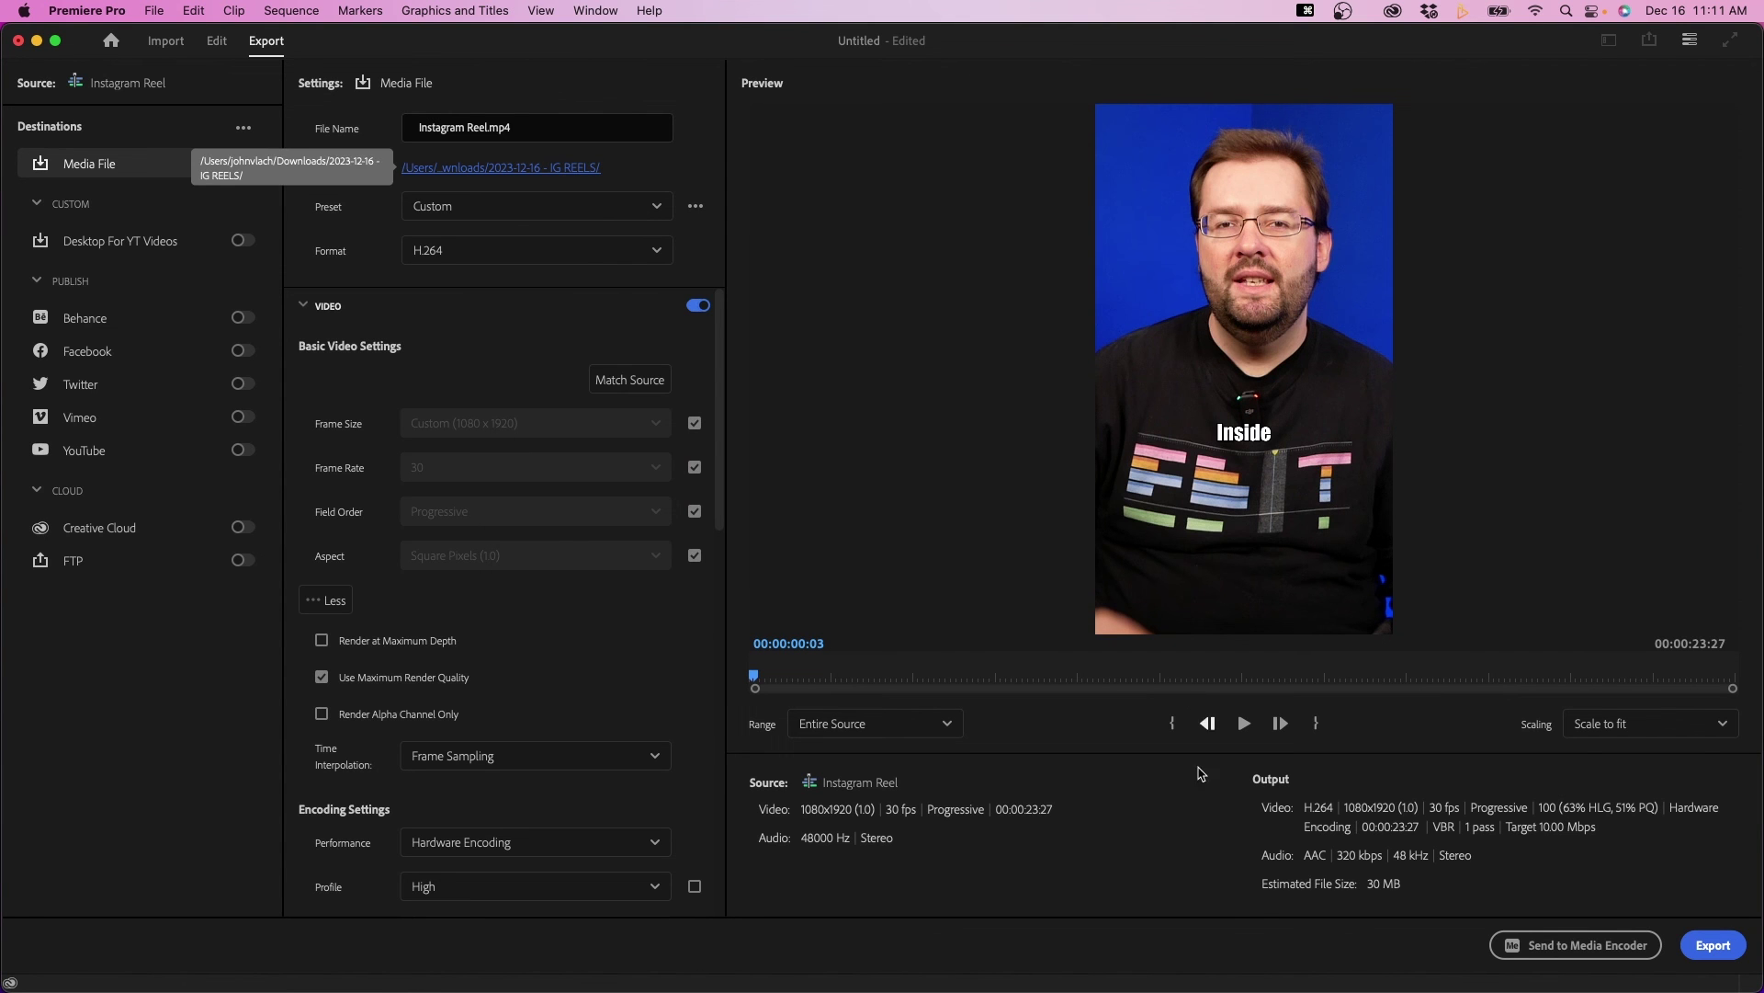
pyautogui.click(1718, 951)
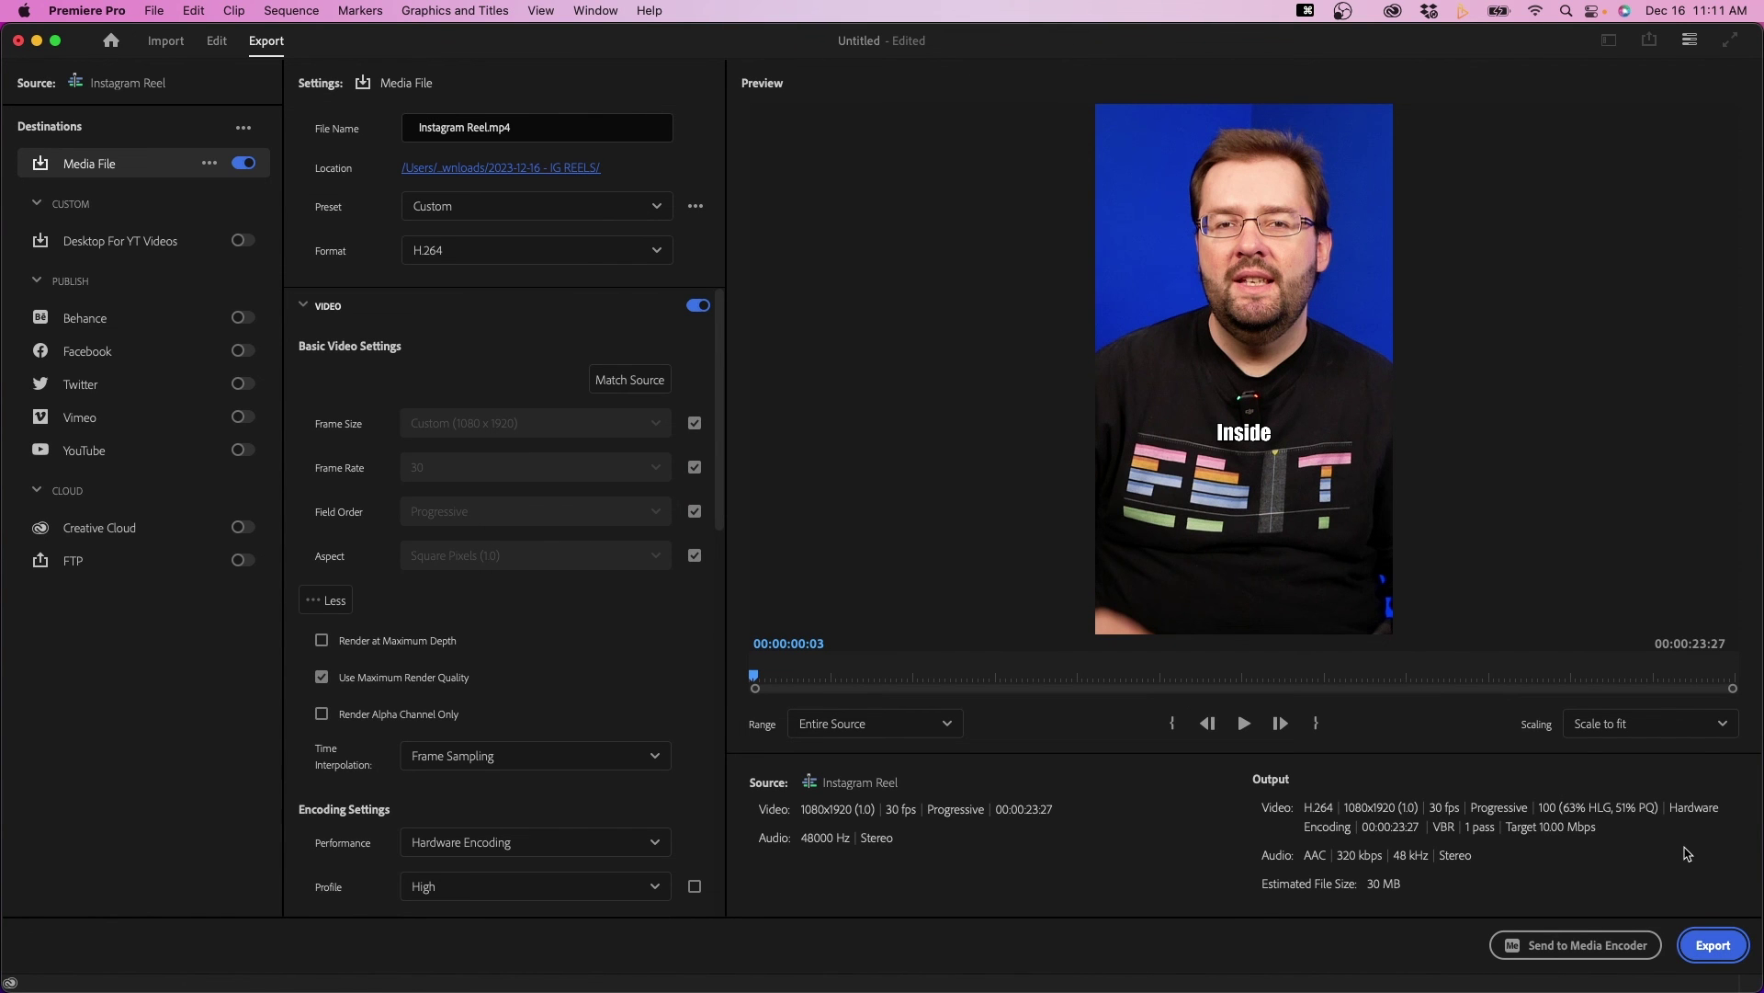